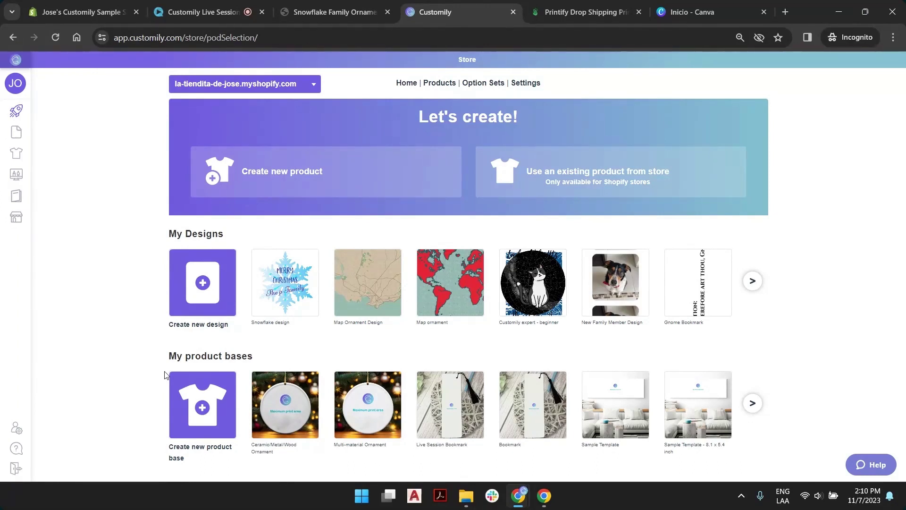
# - Start creating a new product and look over the starting options, existing designs and product bases
pyautogui.moveTo(16, 119)
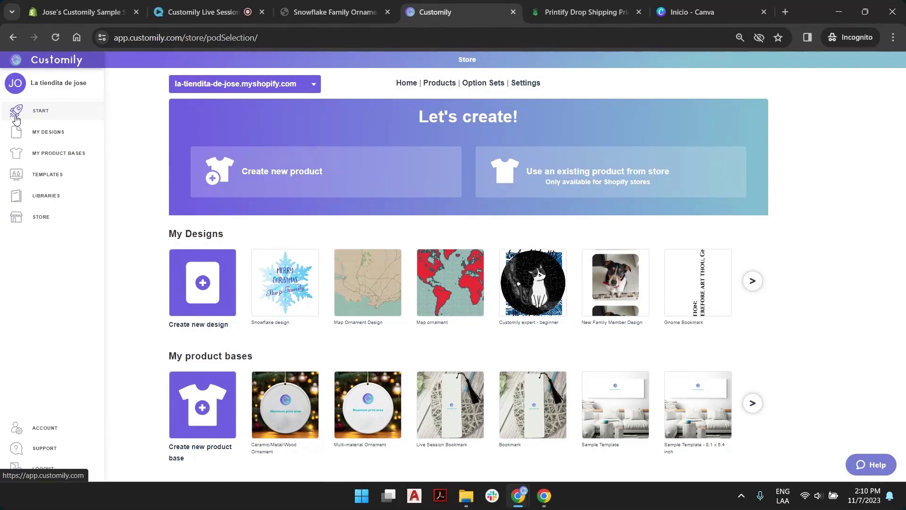
pyautogui.click(297, 175)
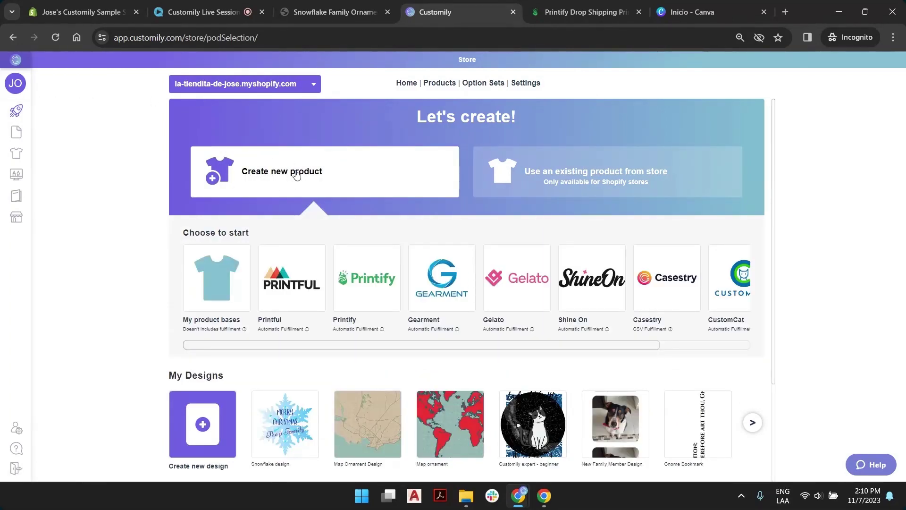
pyautogui.scroll(-3, 277, 283)
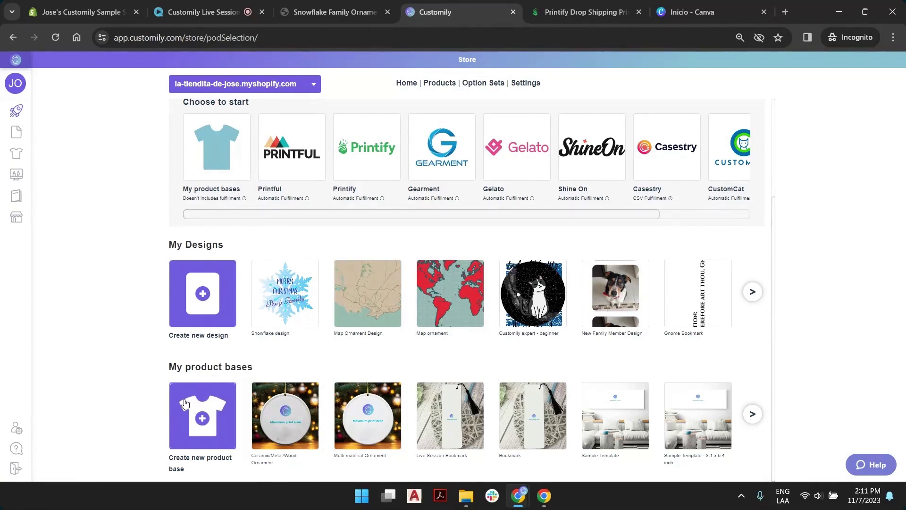
pyautogui.moveTo(1, 231)
pyautogui.click(203, 293)
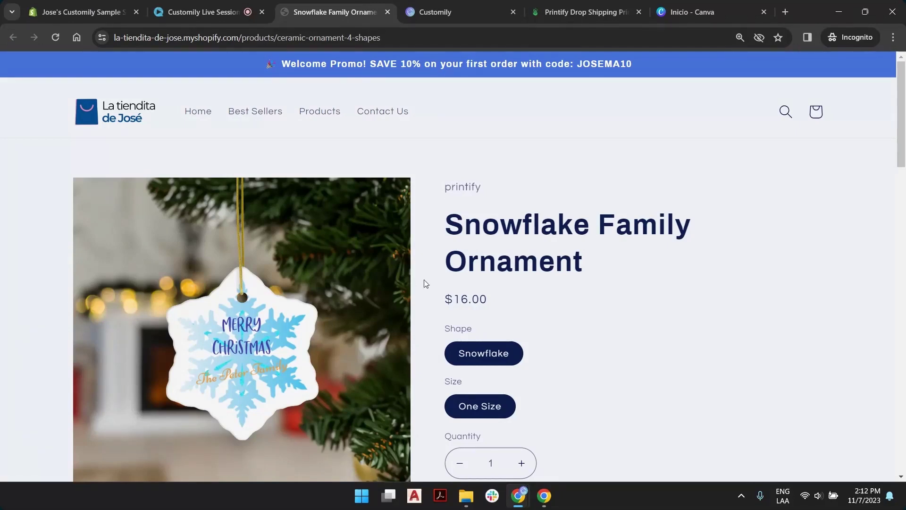
# - Check the vendor on the Snowflake Family Ornament page, return to Customily and choose Printify for the new product
pyautogui.moveTo(484, 193); pyautogui.dragTo(445, 187)
pyautogui.click(459, 185)
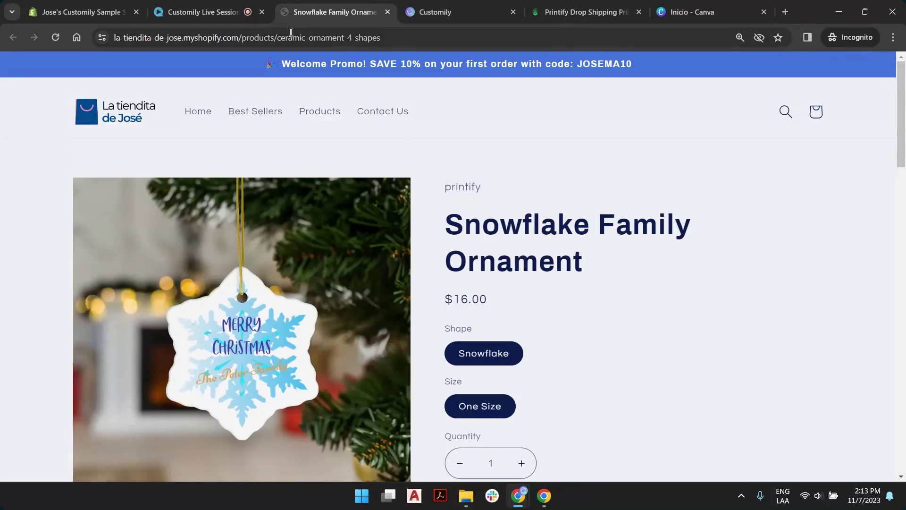
pyautogui.click(431, 12)
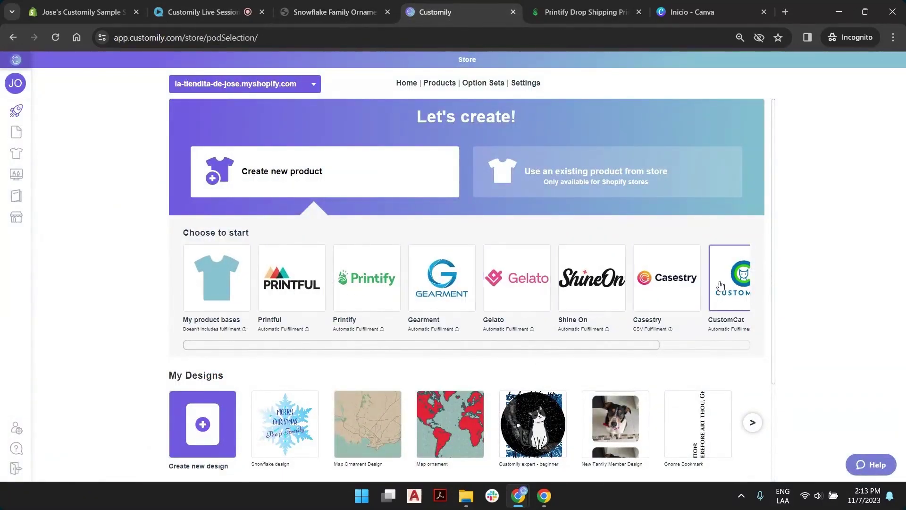
pyautogui.moveTo(659, 346); pyautogui.dragTo(629, 351)
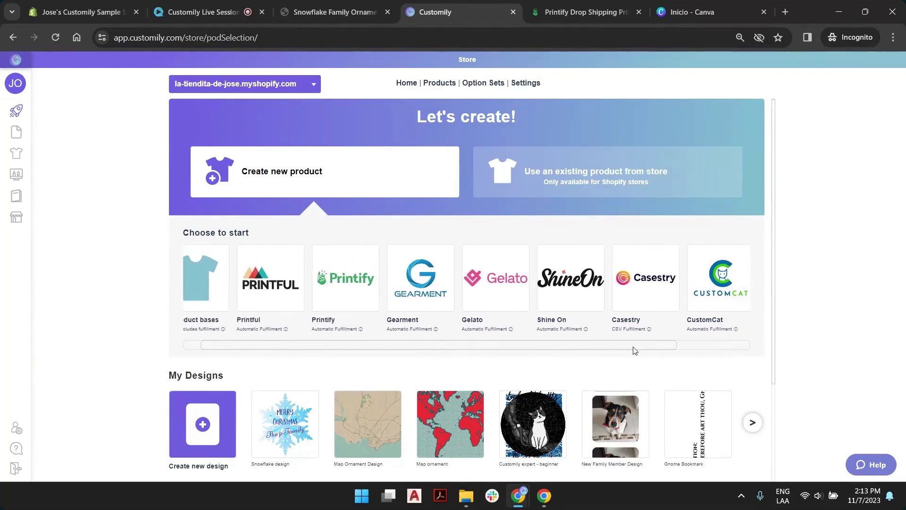
pyautogui.click(372, 267)
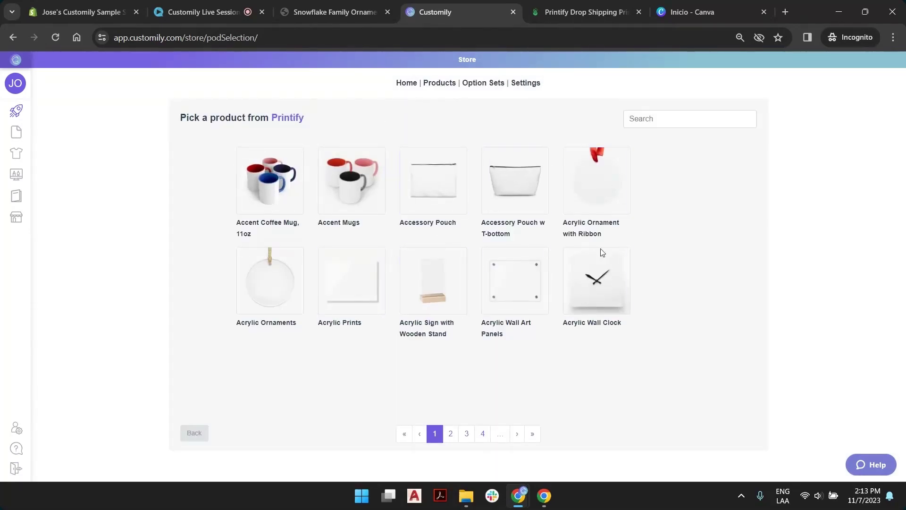
# - Search the Printify products for "ornament" and pick Ceramic Ornament, 4 Shapes
pyautogui.click(451, 433)
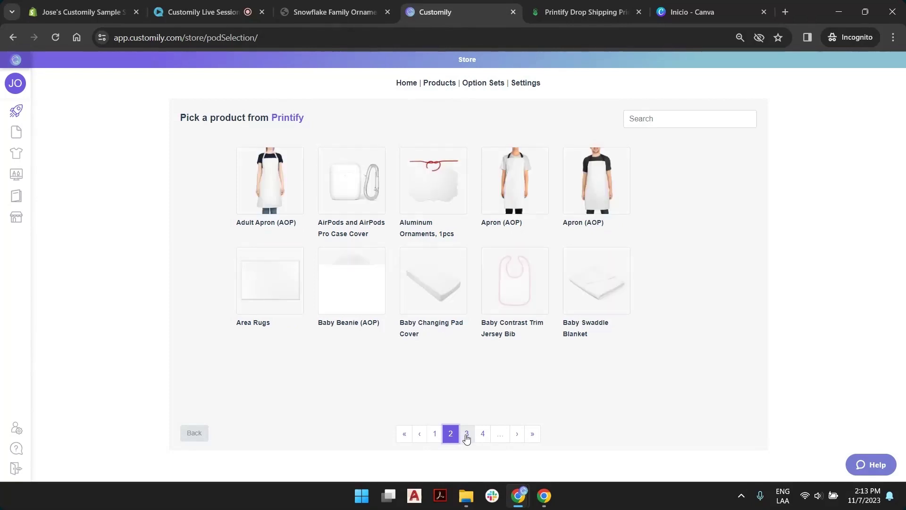
pyautogui.click(466, 434)
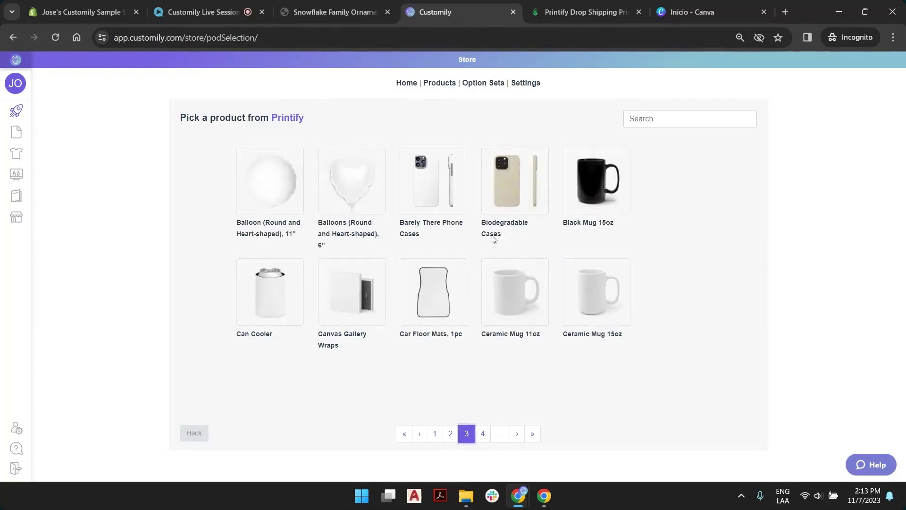
pyautogui.click(656, 121)
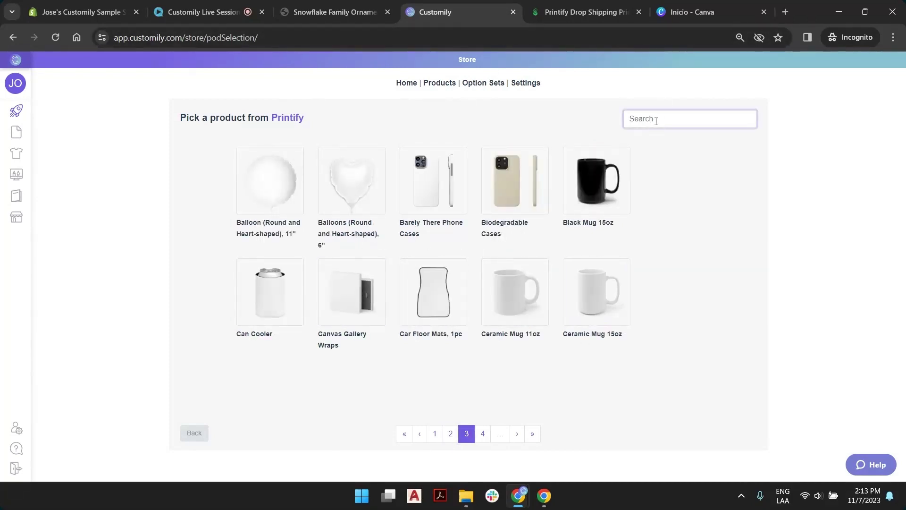
pyautogui.write('ornament')
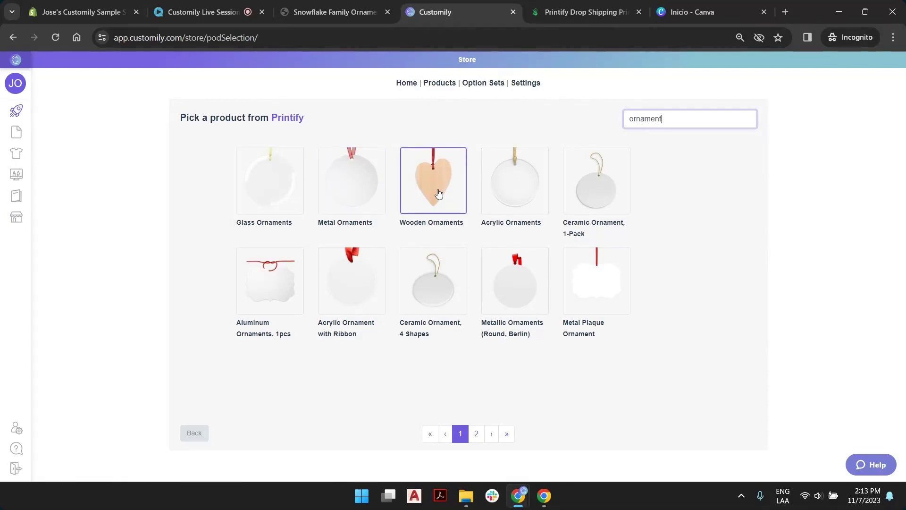
pyautogui.click(431, 291)
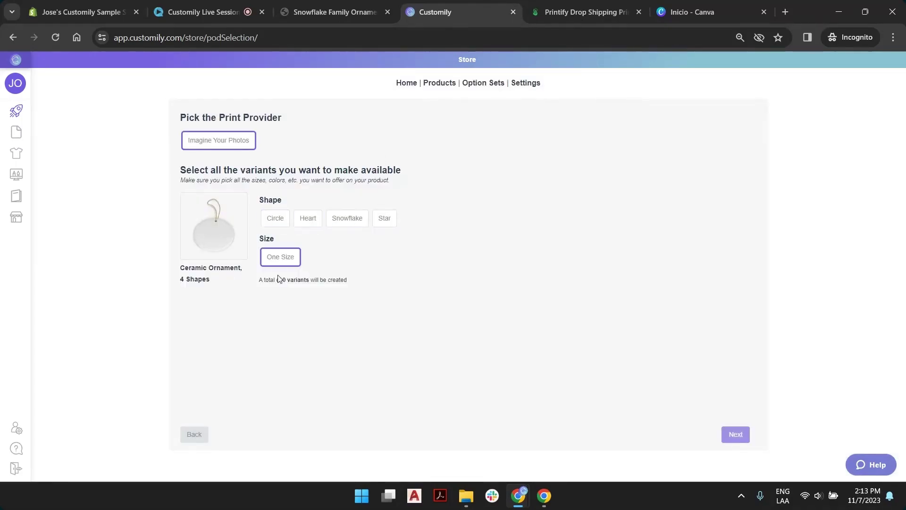
# - Select the Circle, Heart, Snowflake and Star shapes as variants of the ceramic ornament
pyautogui.click(278, 222)
pyautogui.click(307, 221)
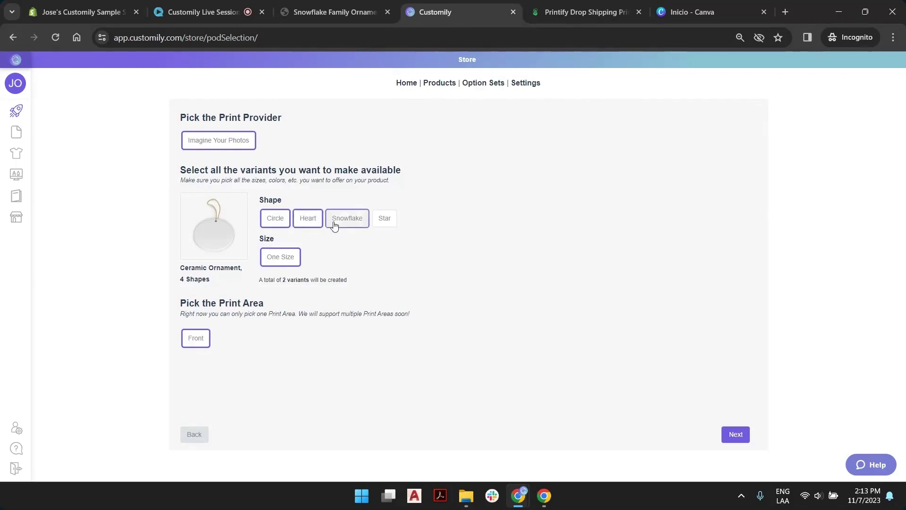
pyautogui.click(344, 223)
pyautogui.click(384, 222)
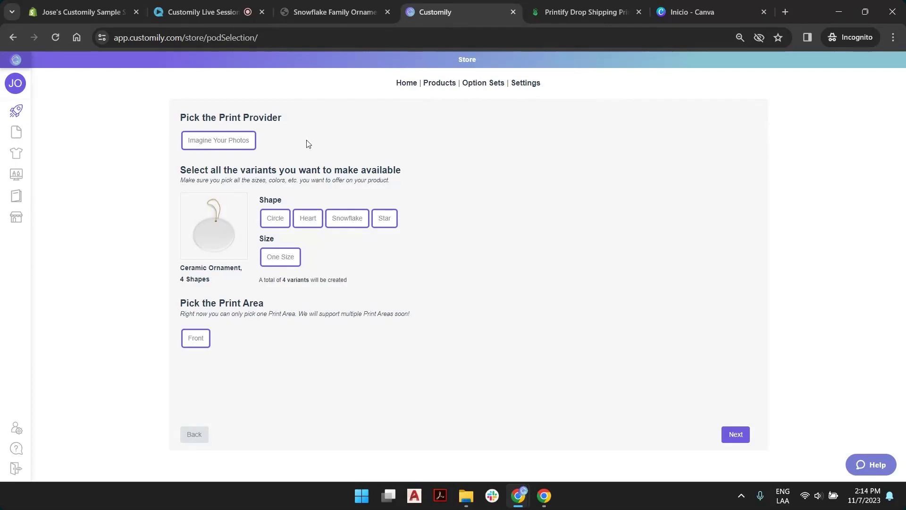
# - Switch to Printify and examine the Ceramic Ornament, 4 Shapes print template in its editor
pyautogui.click(568, 13)
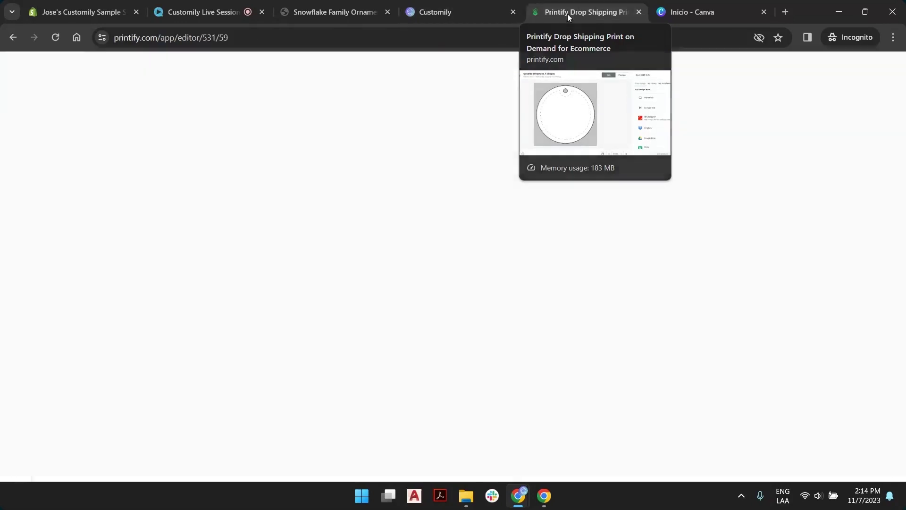
pyautogui.scroll(5, 515, 189)
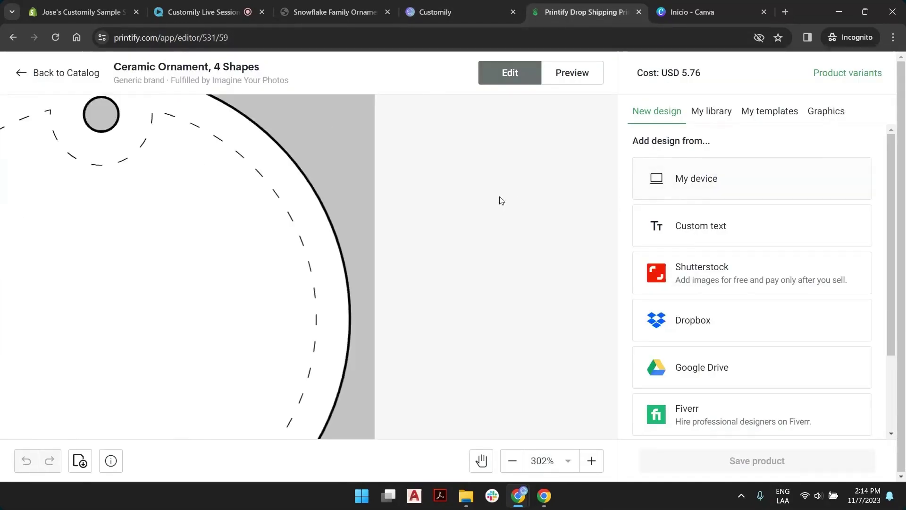
pyautogui.scroll(-8, 495, 183)
pyautogui.scroll(-1, 431, 179)
pyautogui.scroll(2, 387, 199)
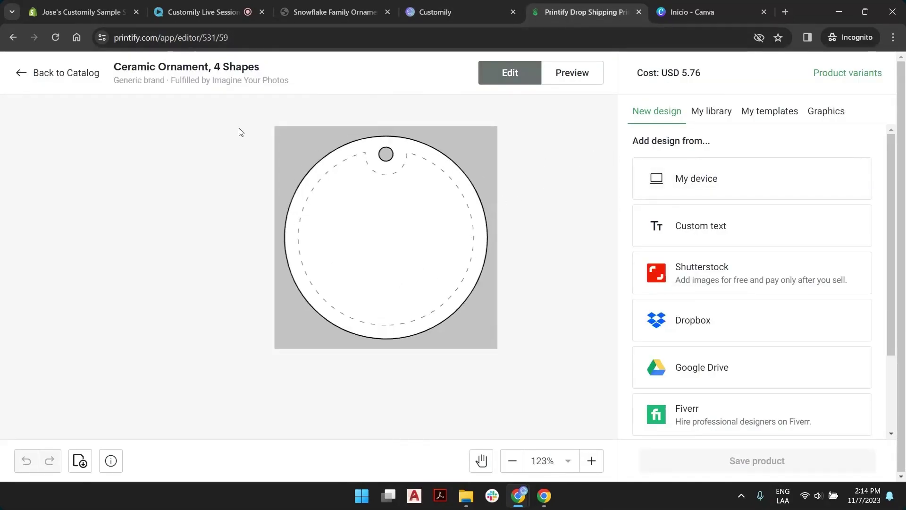
# - Leave the editor, open Printify's blank ornaments catalog from the search results and start designing the Ceramic Ornament, 4 Shapes
pyautogui.click(91, 80)
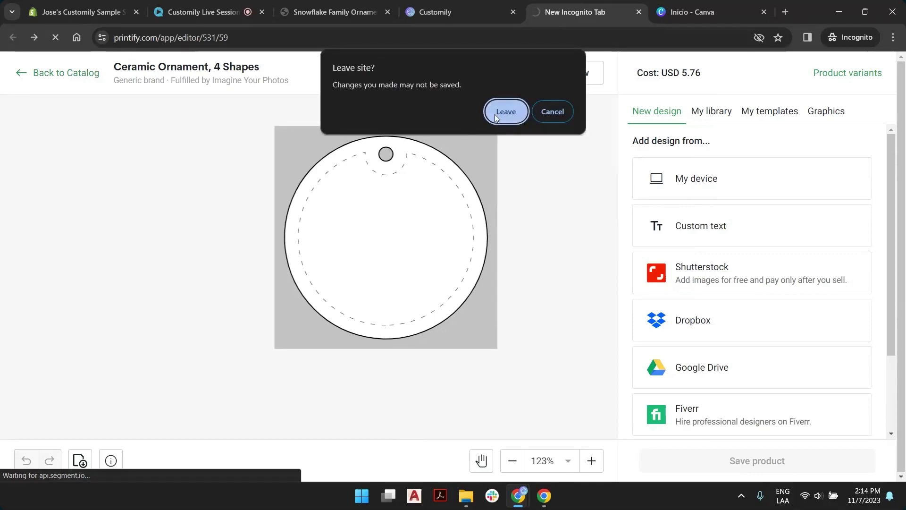
pyautogui.click(495, 113)
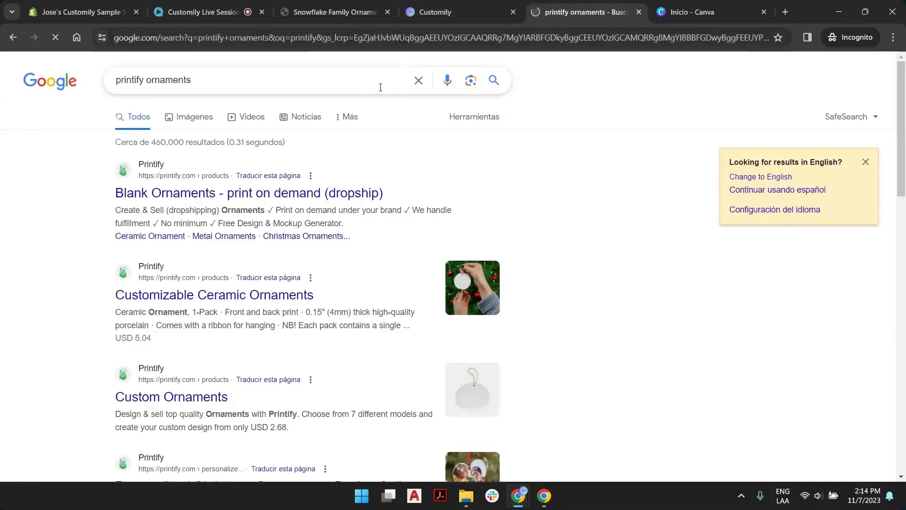
pyautogui.click(152, 185)
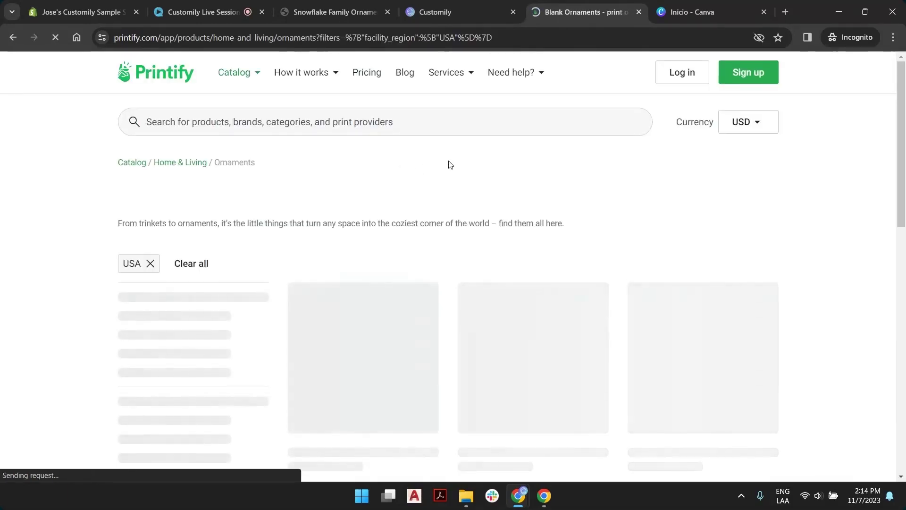
pyautogui.scroll(-2, 502, 180)
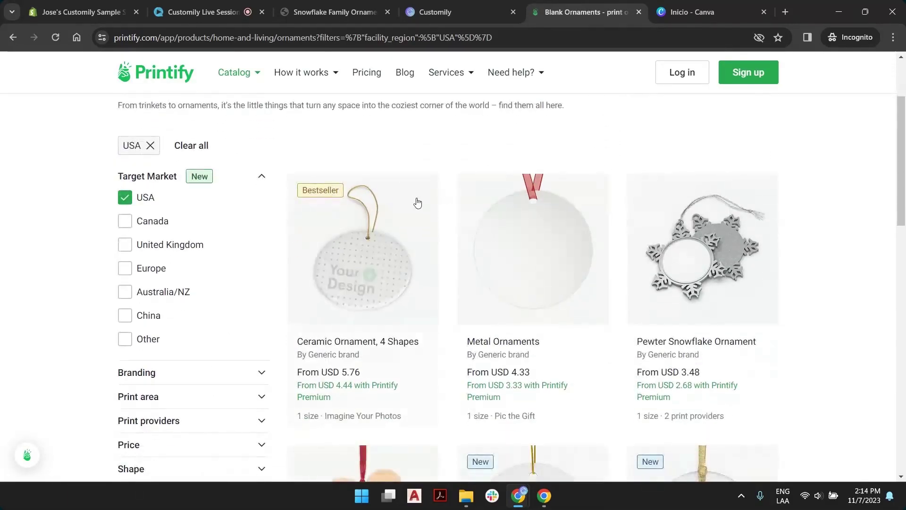
pyautogui.click(380, 229)
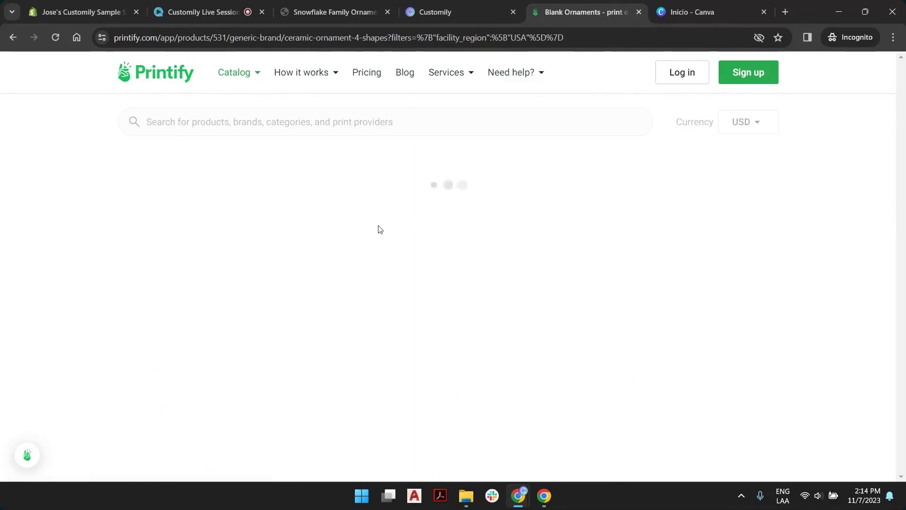
pyautogui.scroll(-5, 546, 224)
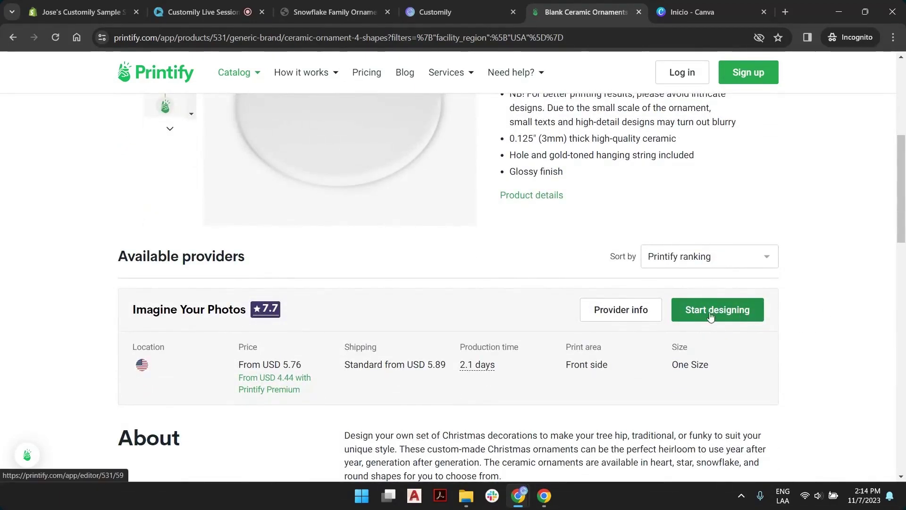
pyautogui.click(714, 313)
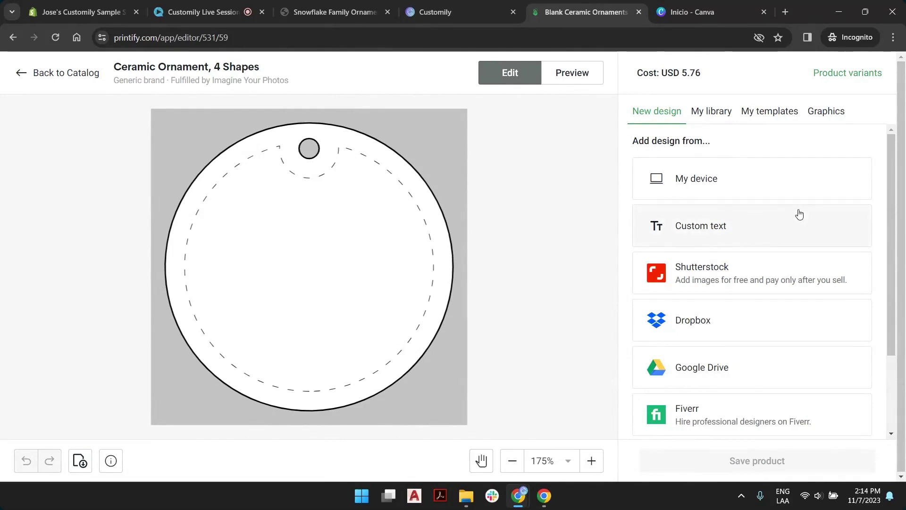
# - Restrict the product variants to the Snowflake shape only and highlight its print area size in the print file requirements
pyautogui.scroll(5, 361, 233)
pyautogui.scroll(-8, 385, 224)
pyautogui.scroll(1, 417, 216)
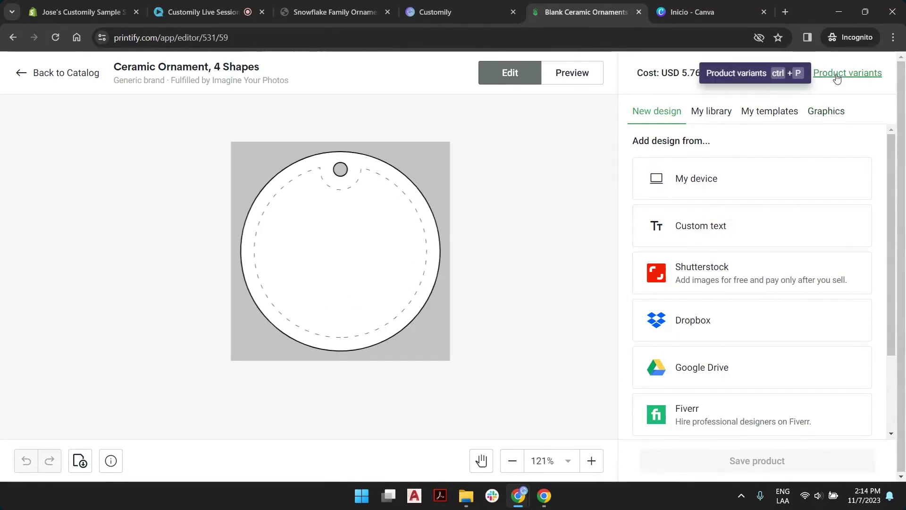
pyautogui.click(869, 77)
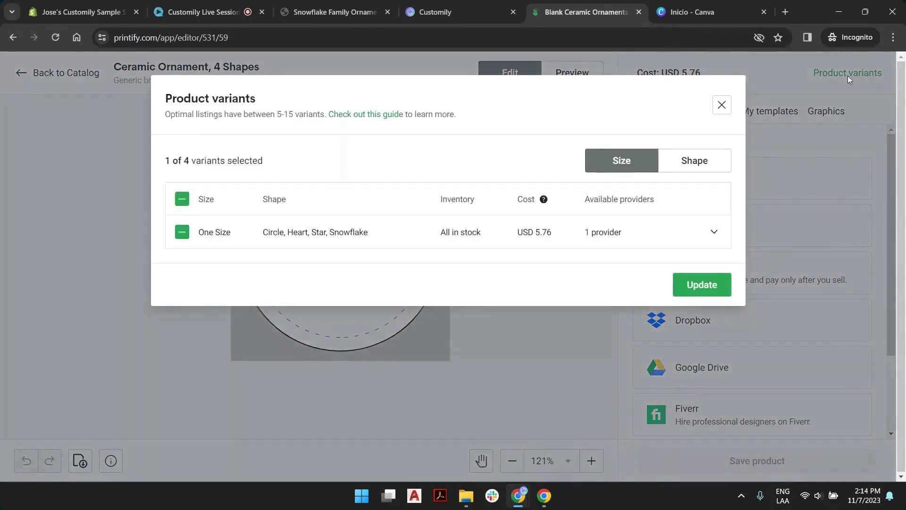
pyautogui.click(714, 232)
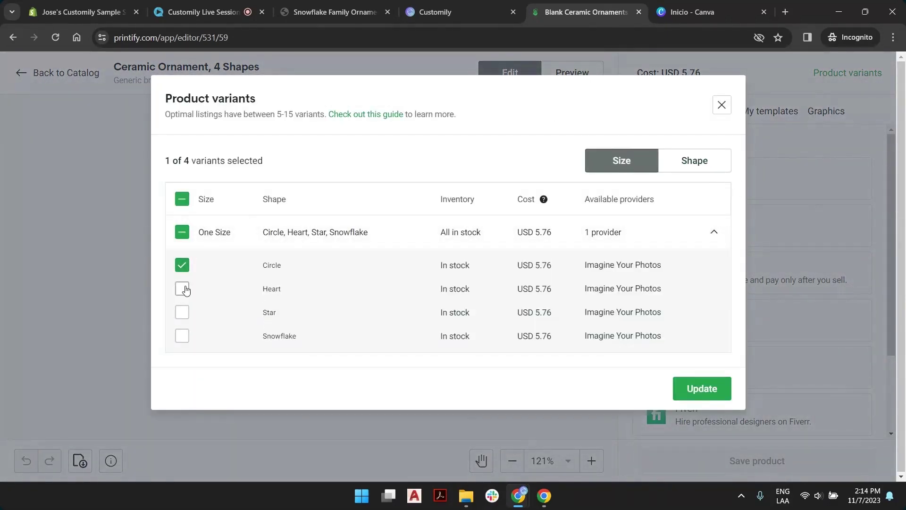
pyautogui.click(181, 265)
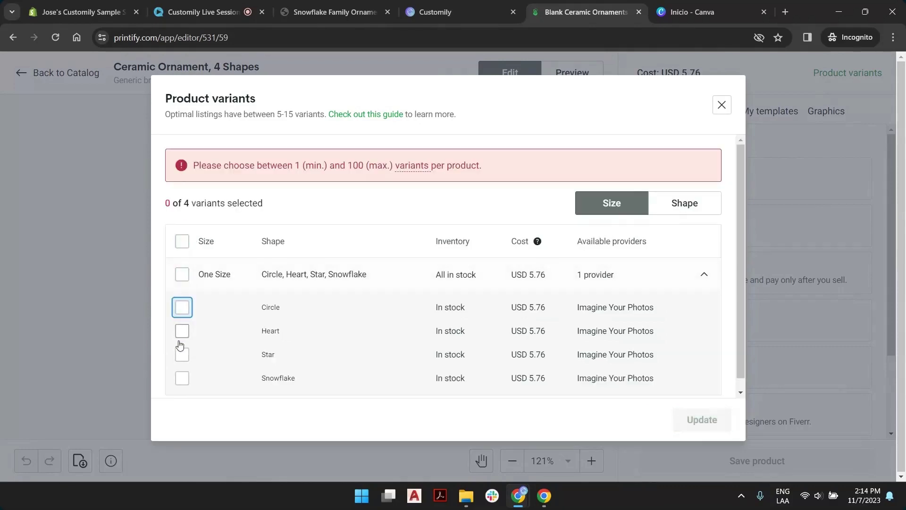
pyautogui.click(182, 378)
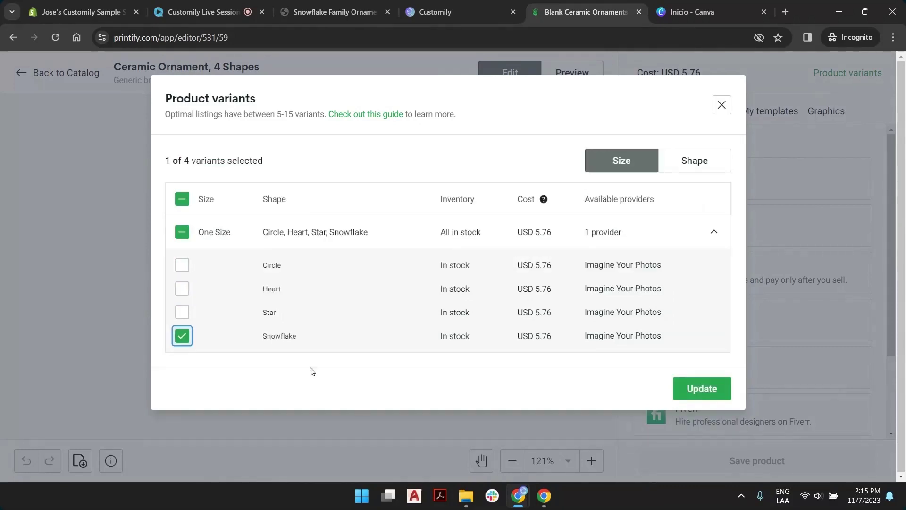
pyautogui.click(690, 394)
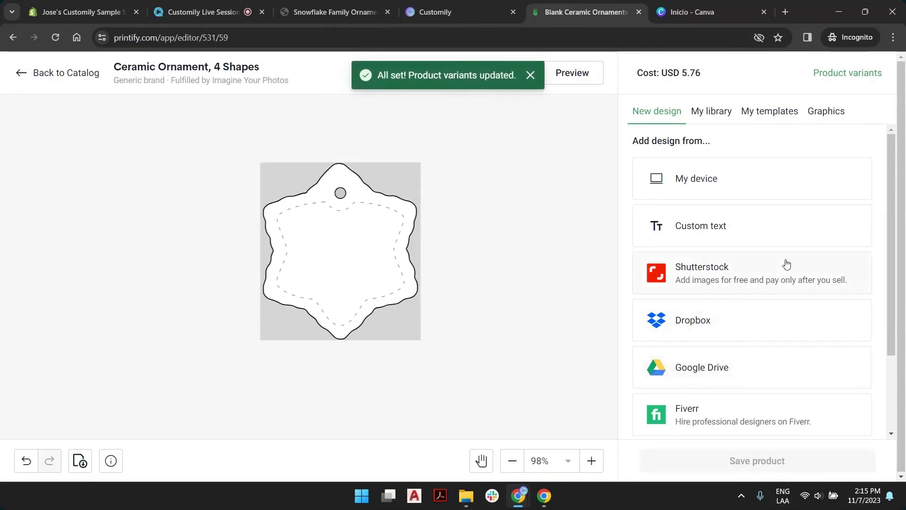
pyautogui.scroll(-3, 803, 216)
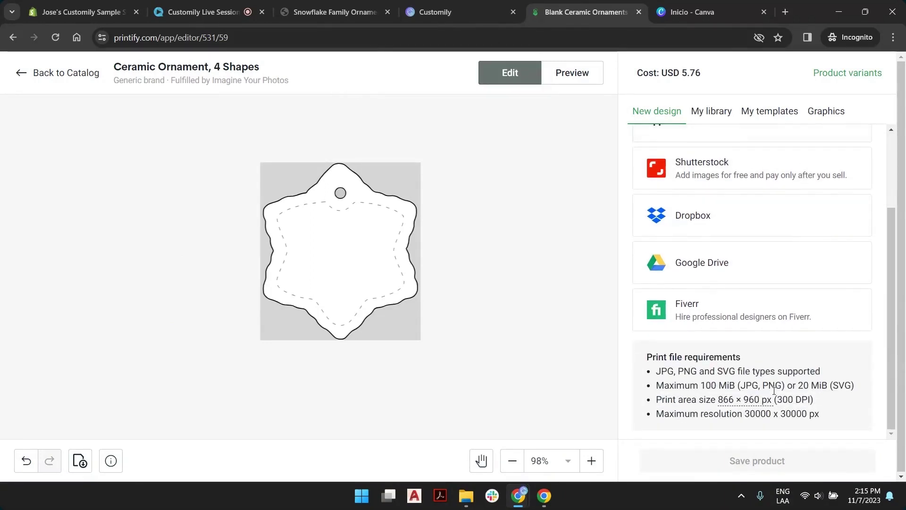
pyautogui.moveTo(719, 400); pyautogui.dragTo(819, 402)
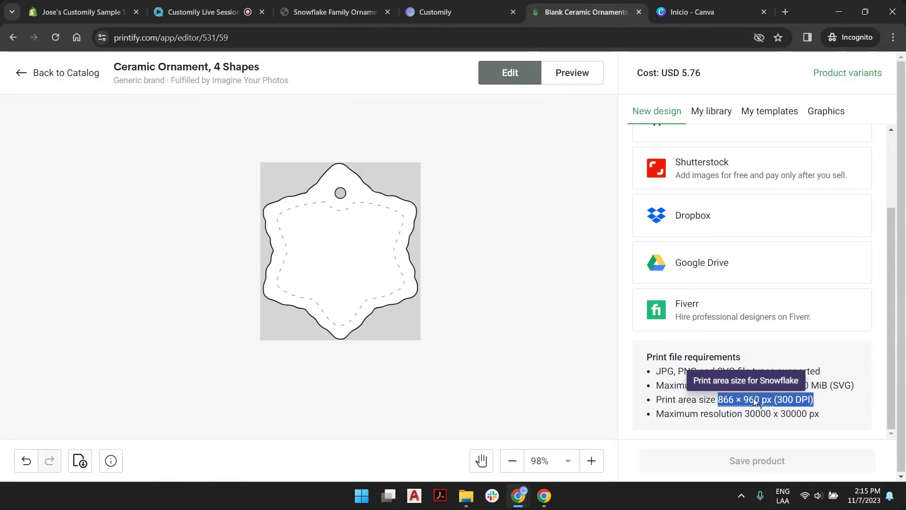
# - Return to Customily, keep only the Snowflake shape among the ornament variants, continue and open Customily's design library for the print area
pyautogui.click(443, 7)
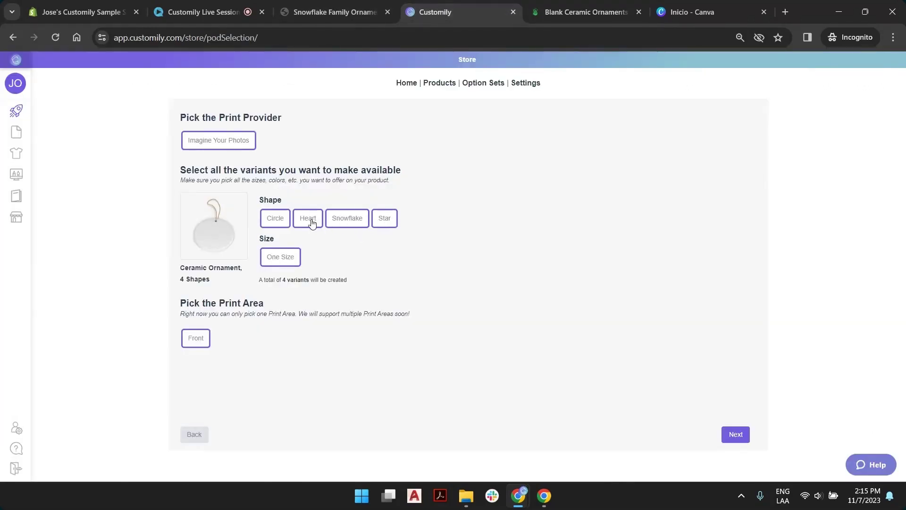
pyautogui.click(288, 221)
pyautogui.click(310, 225)
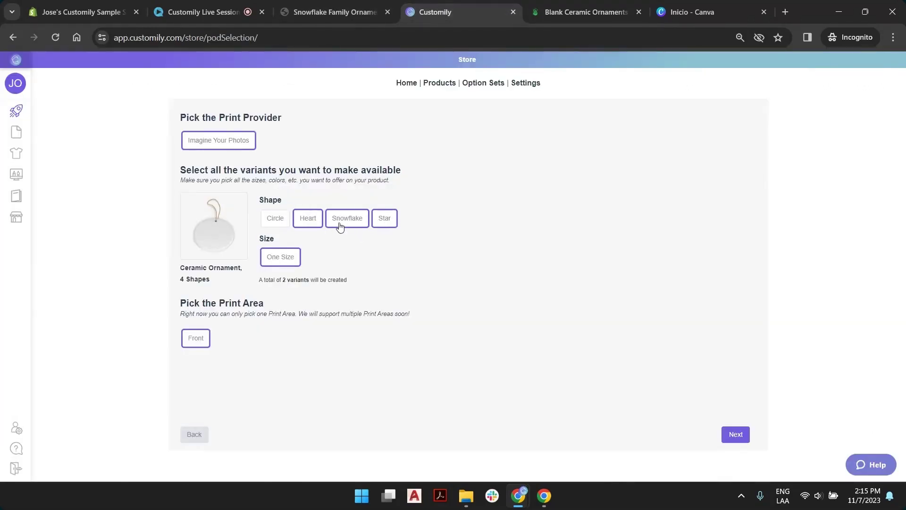
pyautogui.click(384, 219)
pyautogui.click(736, 435)
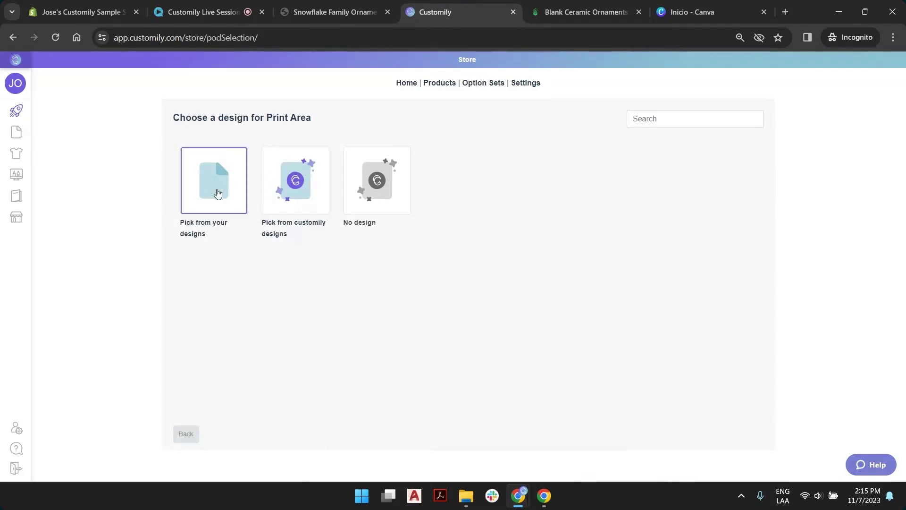
pyautogui.click(294, 197)
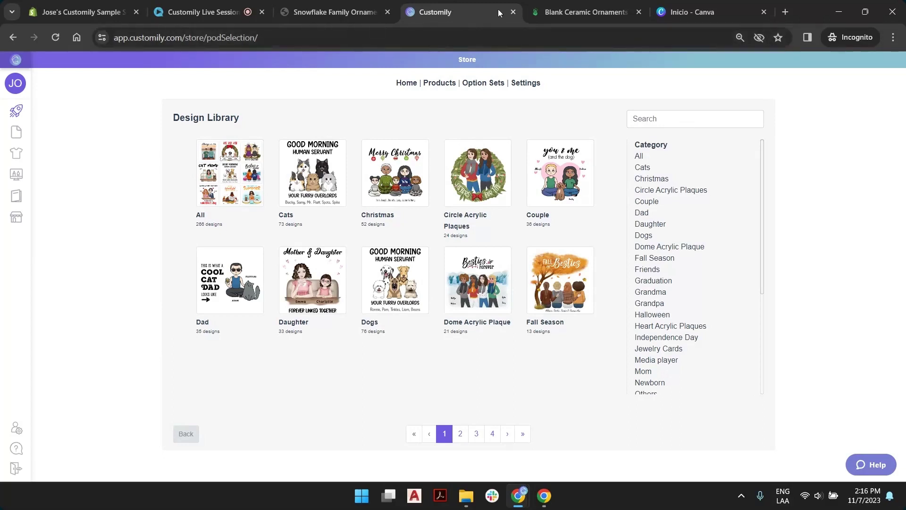
# - Switch to Printify to examine the snowflake print template up close, then return to Customily
pyautogui.click(579, 12)
pyautogui.scroll(3, 378, 219)
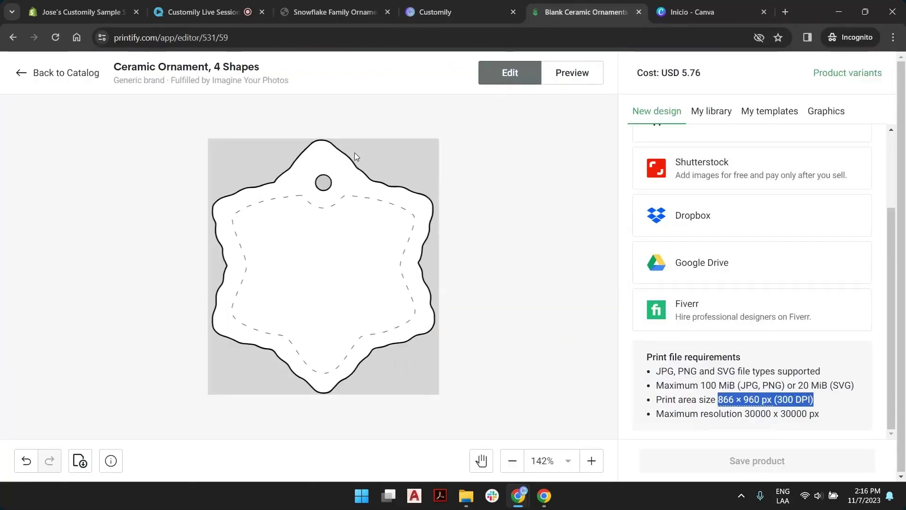
pyautogui.click(434, 13)
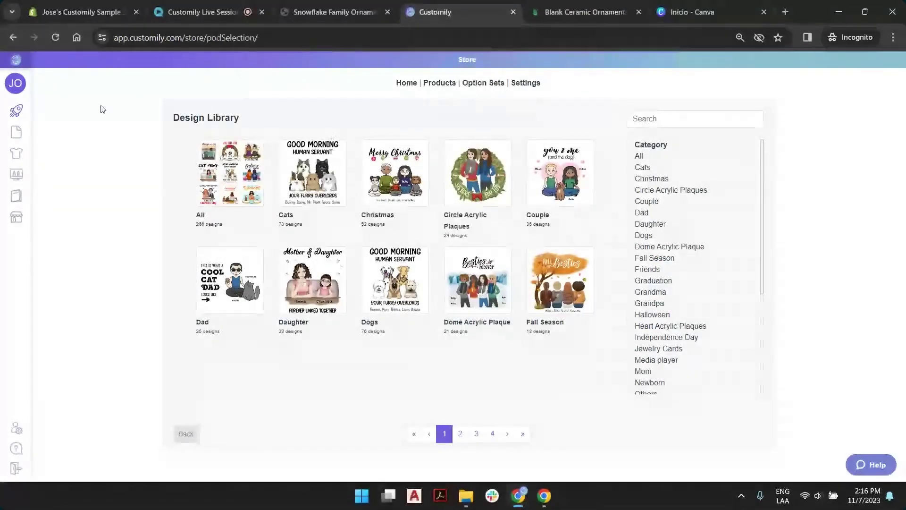
# - Go back to the start page and review the fulfillment providers offered for a new product, including the Printify fulfillment details
pyautogui.moveTo(17, 106)
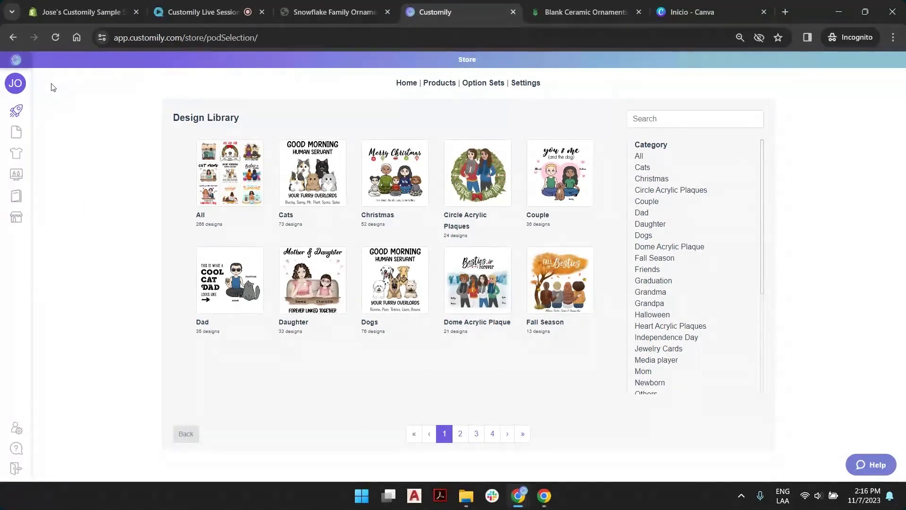
pyautogui.click(24, 115)
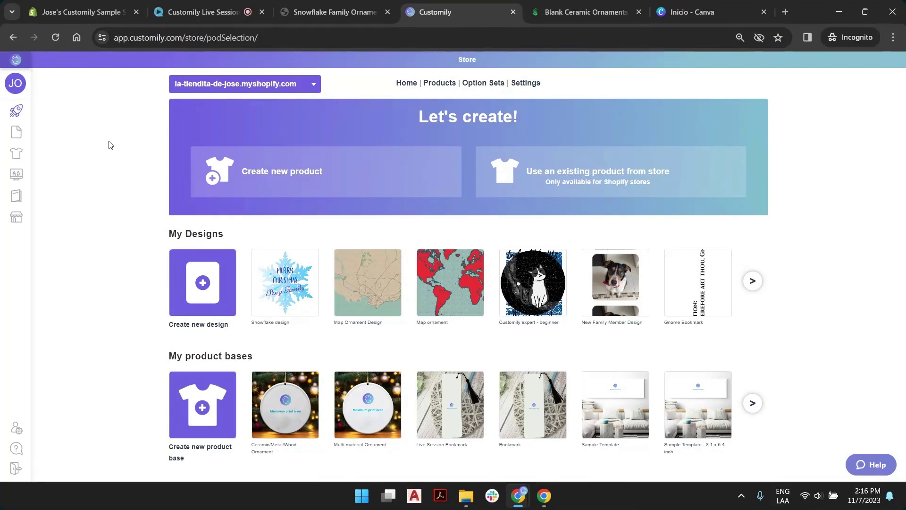
pyautogui.click(278, 171)
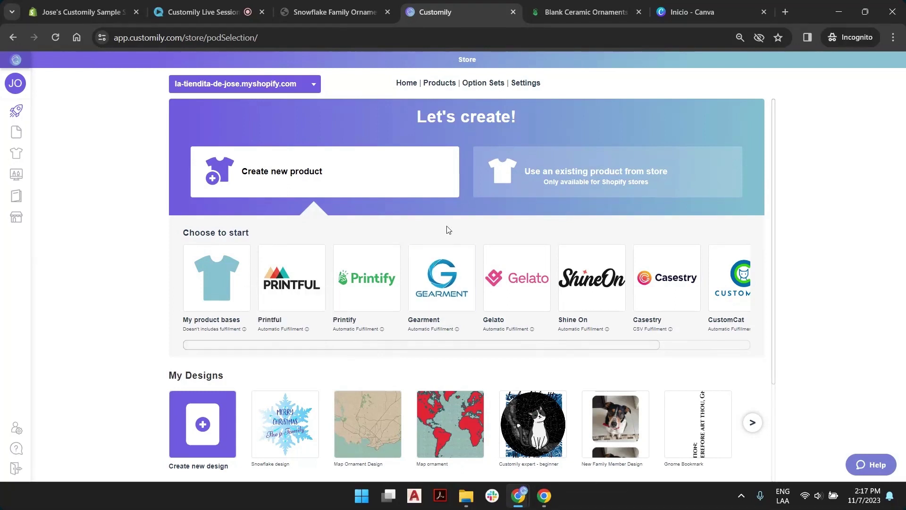
pyautogui.moveTo(378, 331)
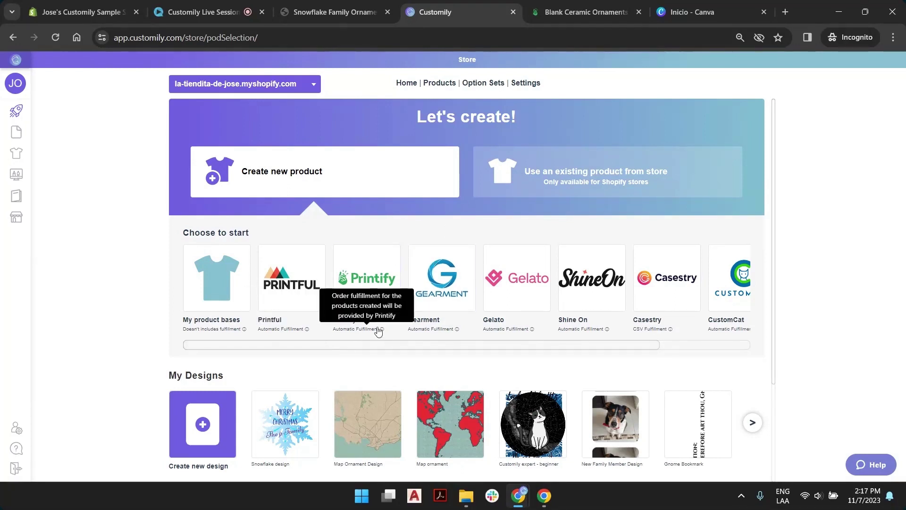
# - In the store's integration settings, add a CustomCat integration and bring its empty API key field into focus
pyautogui.click(526, 84)
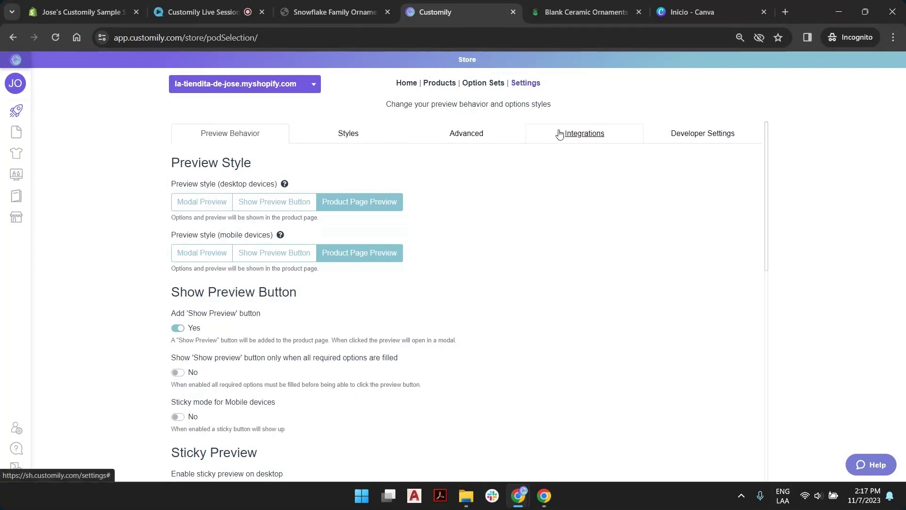
pyautogui.click(589, 135)
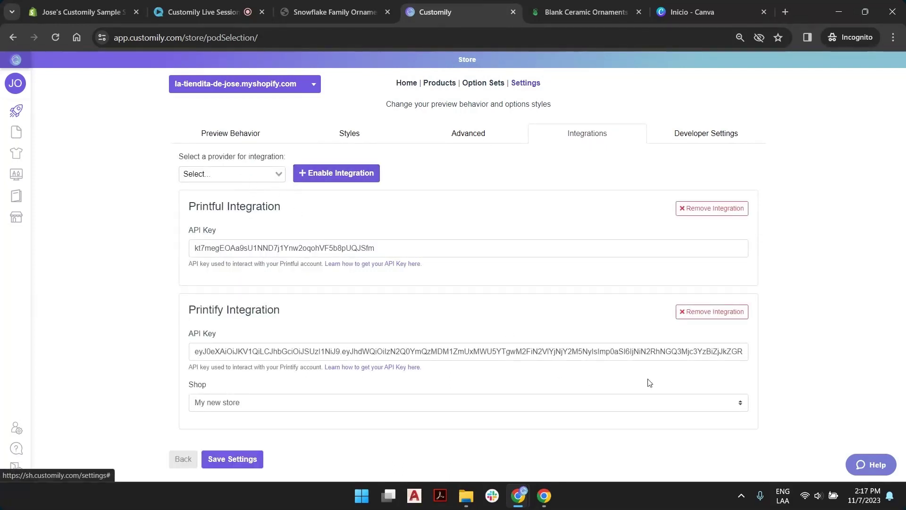
pyautogui.click(274, 174)
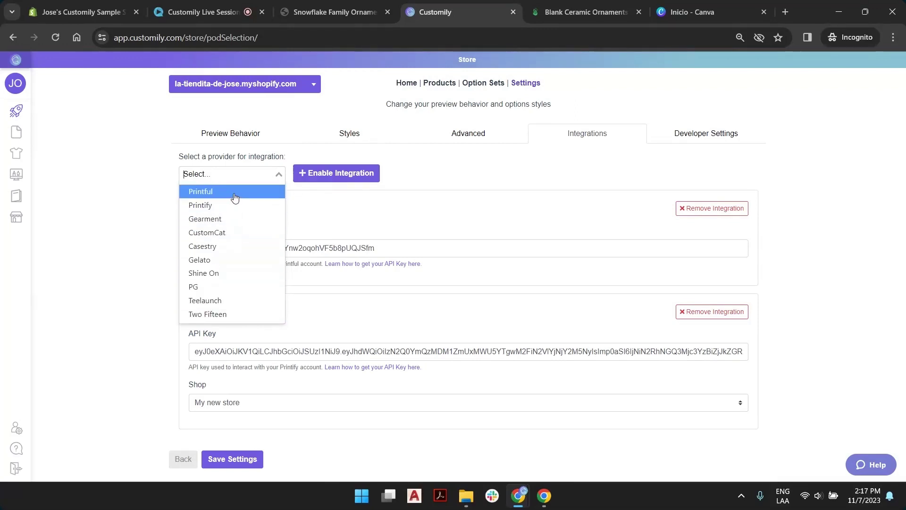
pyautogui.click(239, 233)
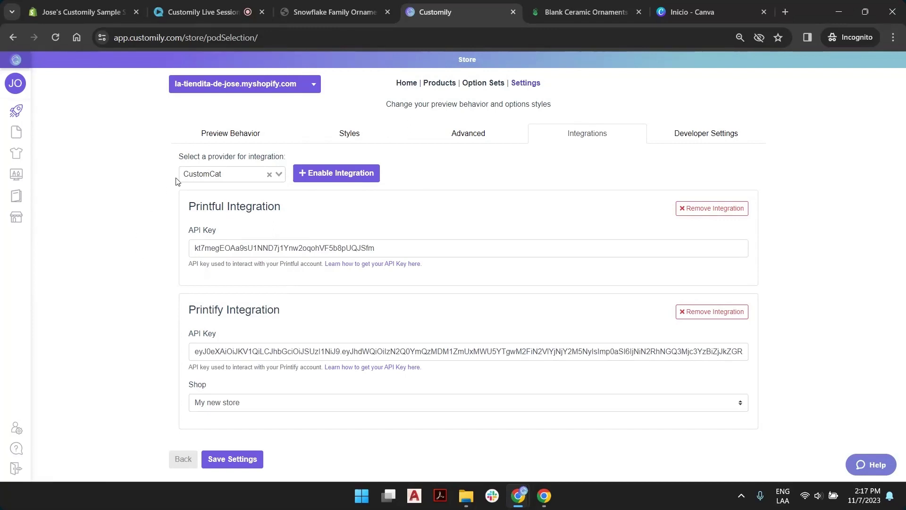
pyautogui.click(367, 175)
pyautogui.scroll(-3, 441, 188)
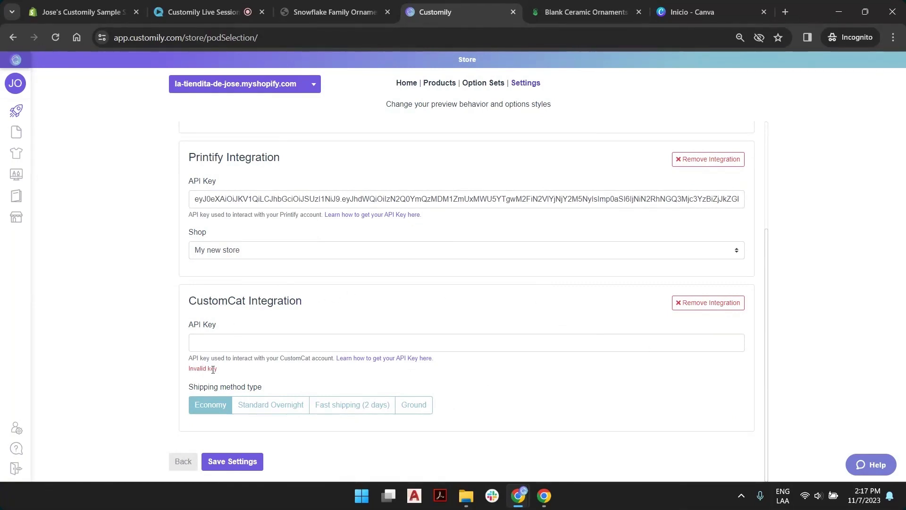
pyautogui.rightClick(215, 342)
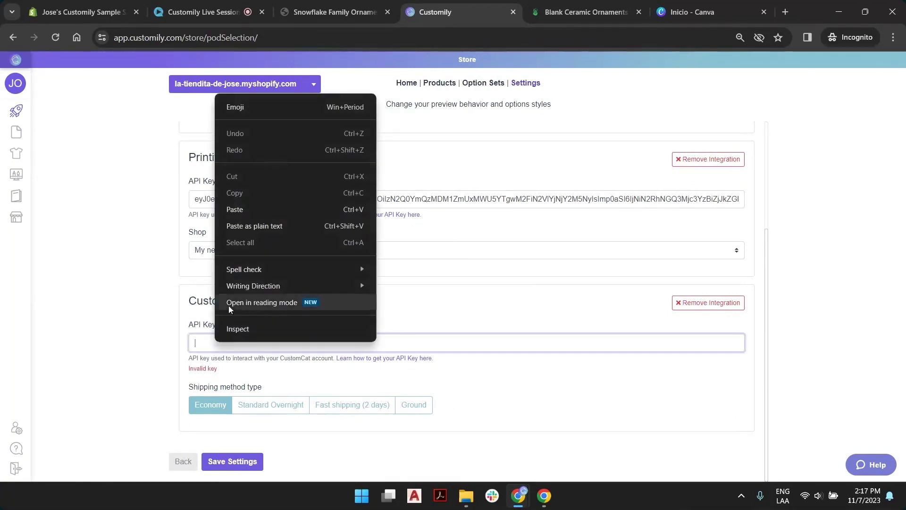
pyautogui.click(424, 332)
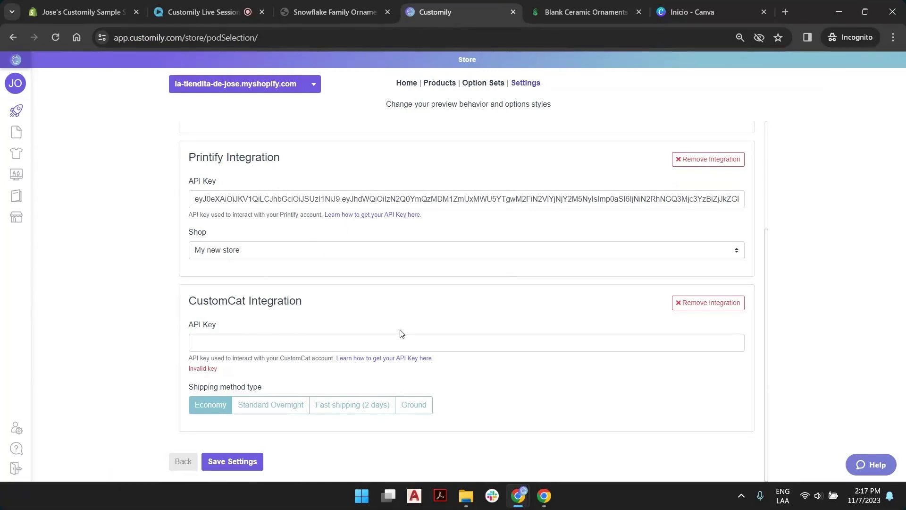
# - Open the help article on finding POD providers' API keys and read the Printify instructions through copying the generated key
pyautogui.click(402, 359)
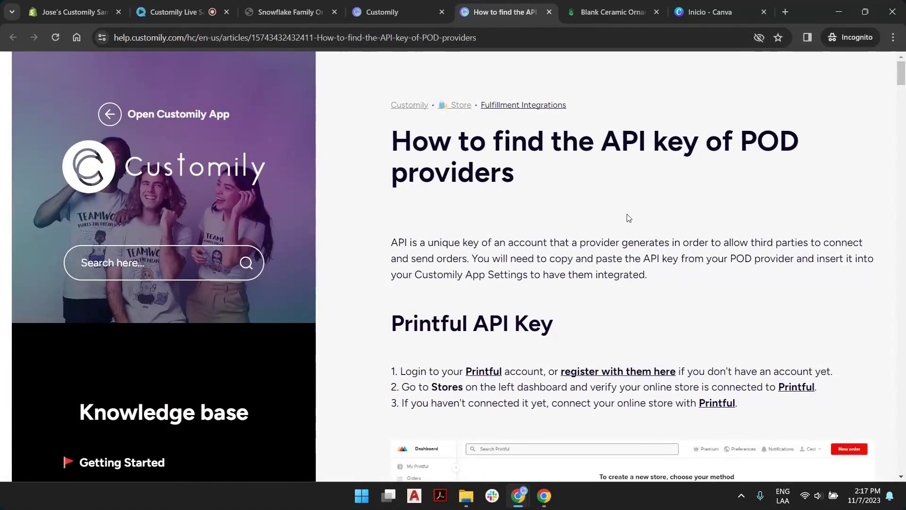
pyautogui.scroll(-2, 611, 216)
pyautogui.scroll(-15, 614, 217)
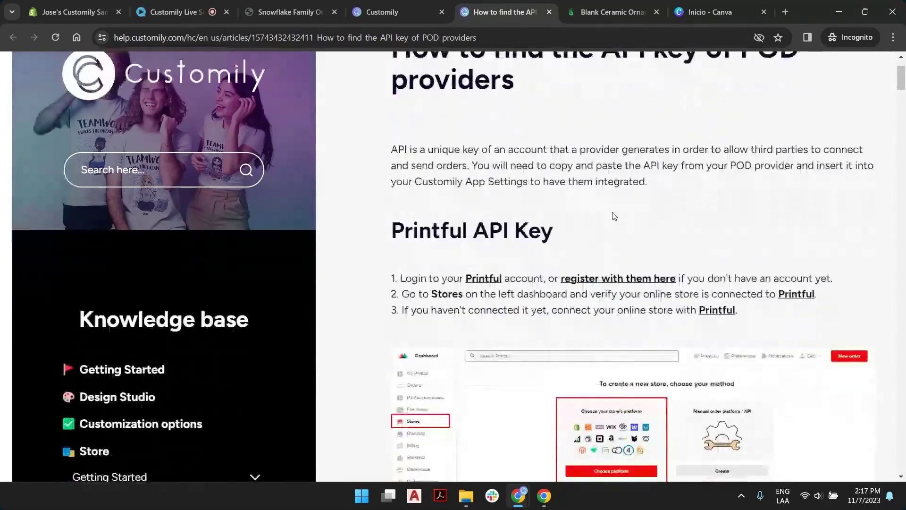
pyautogui.scroll(-20, 609, 203)
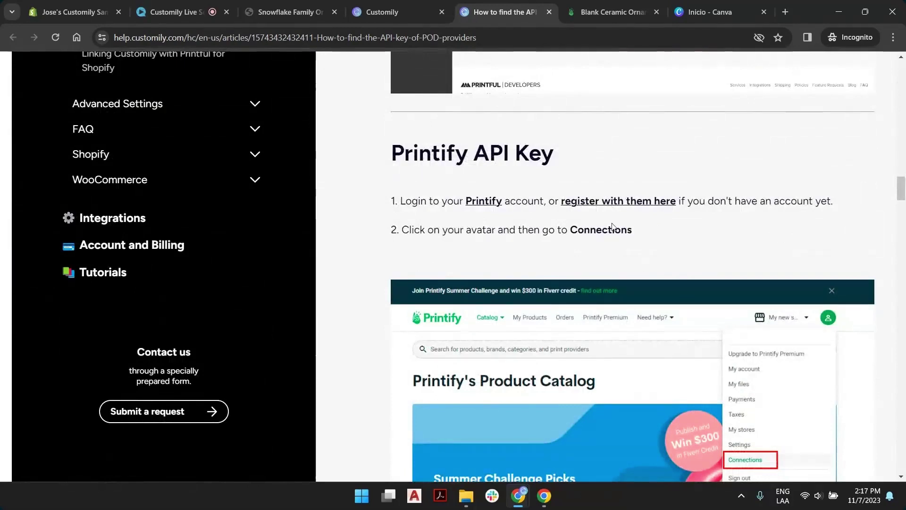
pyautogui.scroll(-1, 626, 182)
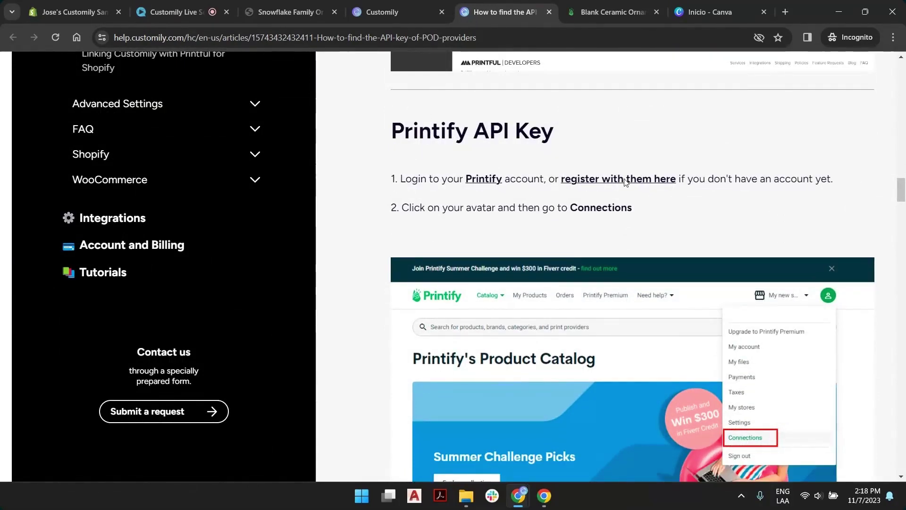
pyautogui.scroll(-2, 785, 138)
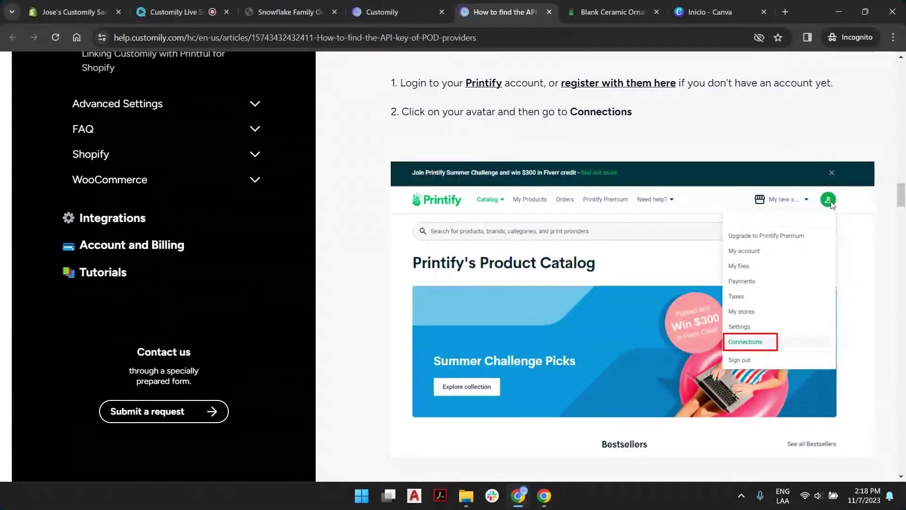
pyautogui.scroll(-5, 814, 259)
pyautogui.scroll(-4, 584, 204)
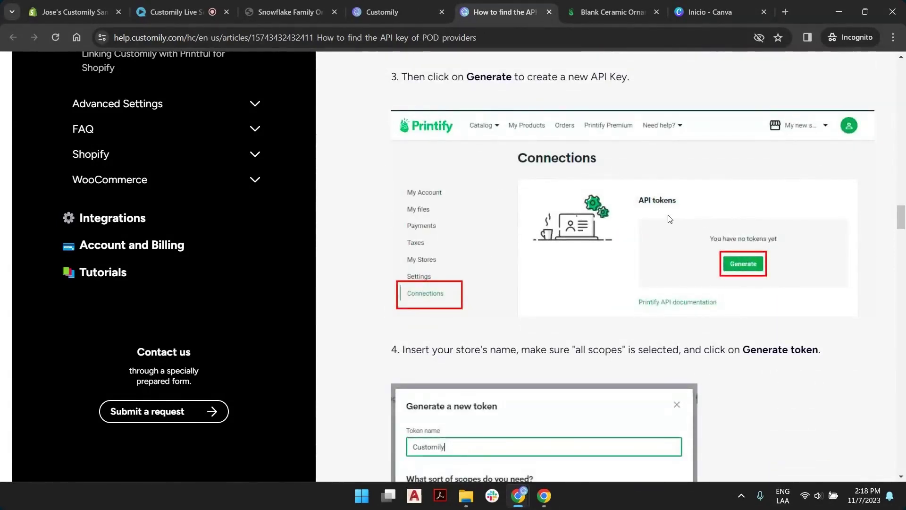
pyautogui.scroll(-1, 740, 230)
pyautogui.scroll(-5, 738, 226)
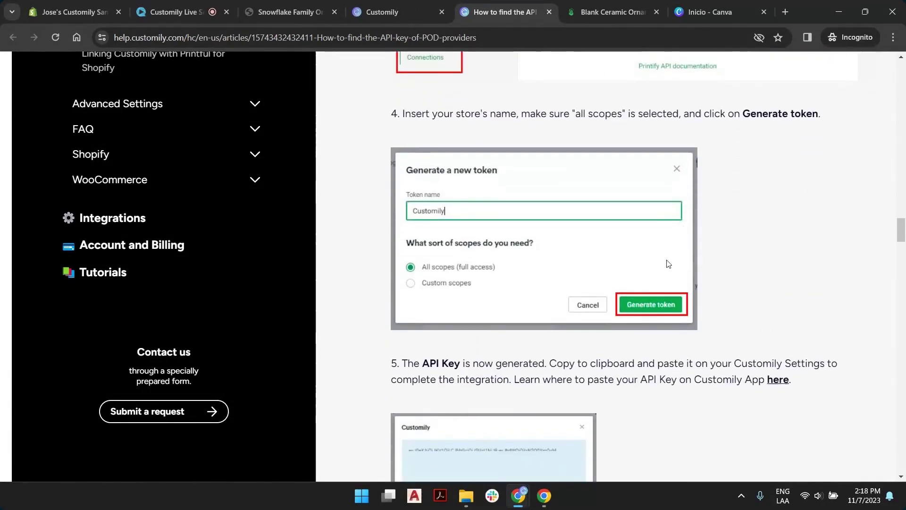
pyautogui.scroll(-5, 658, 302)
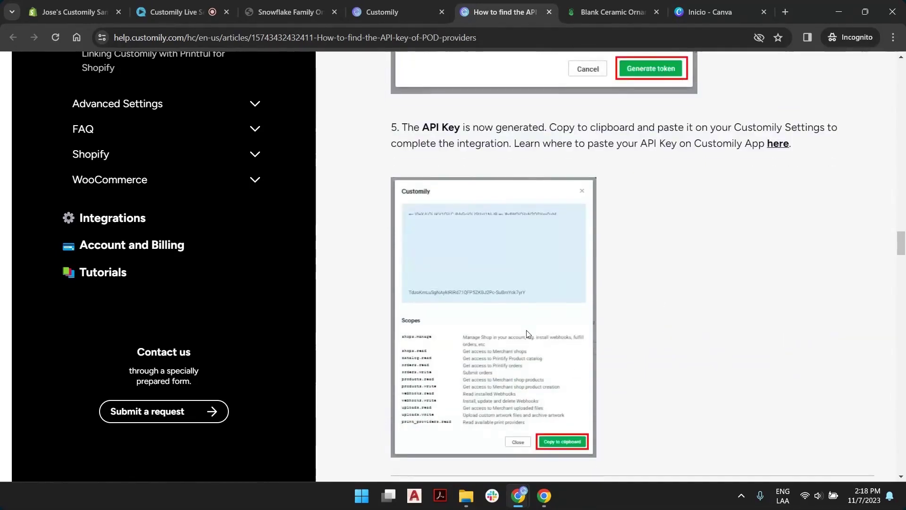
# - Return to Customily, save the integration settings and go back to the start page
pyautogui.click(392, 17)
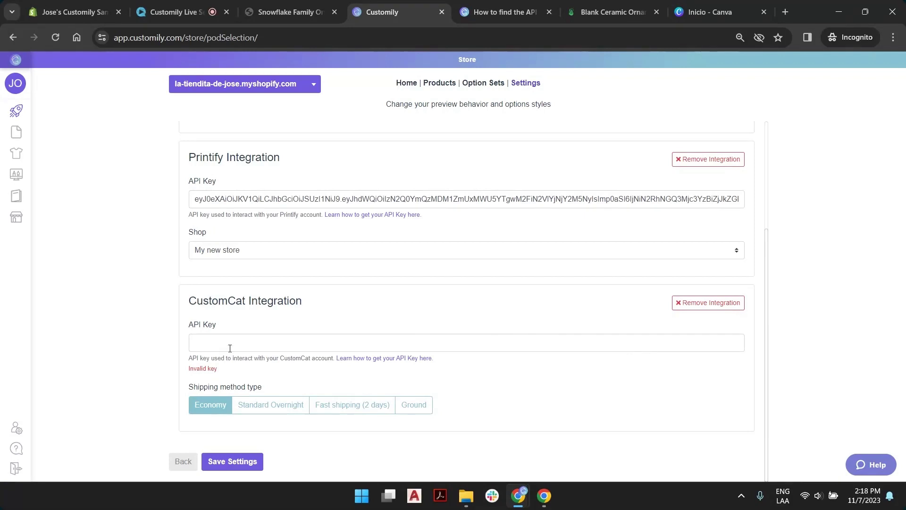
pyautogui.click(241, 461)
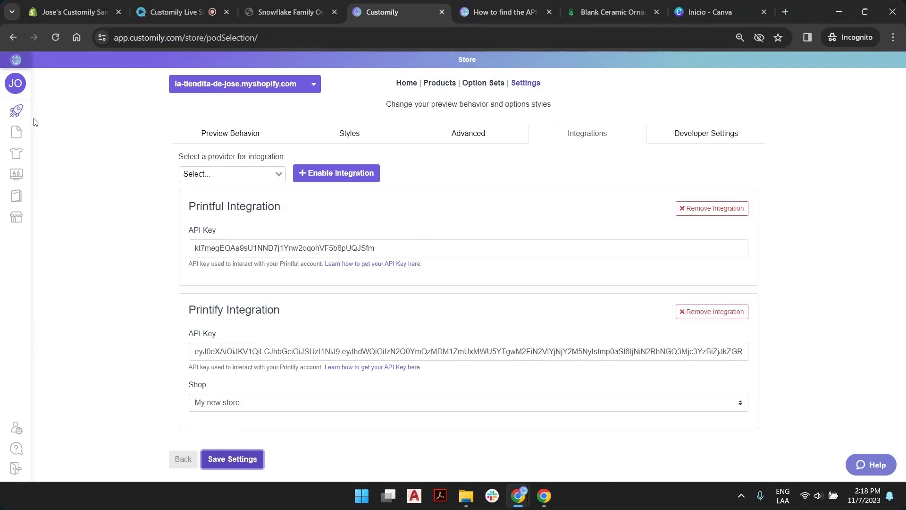
pyautogui.moveTo(23, 116)
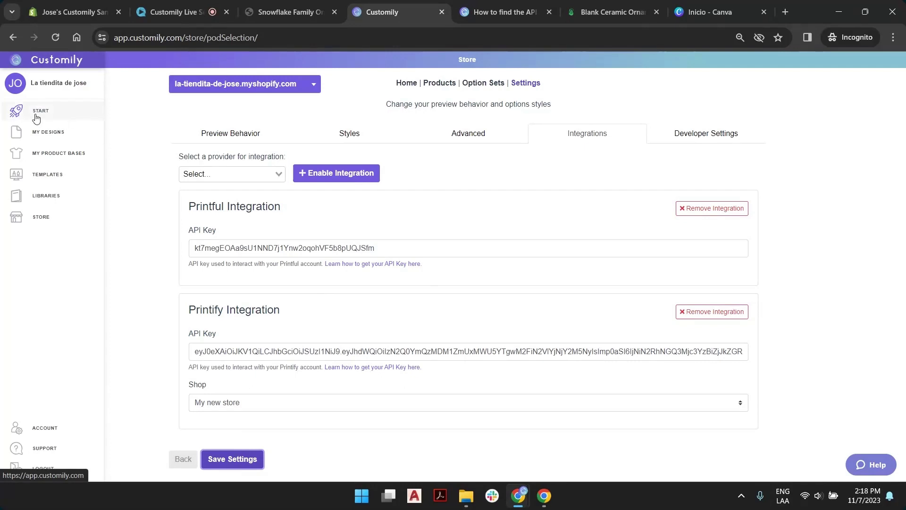
pyautogui.click(22, 116)
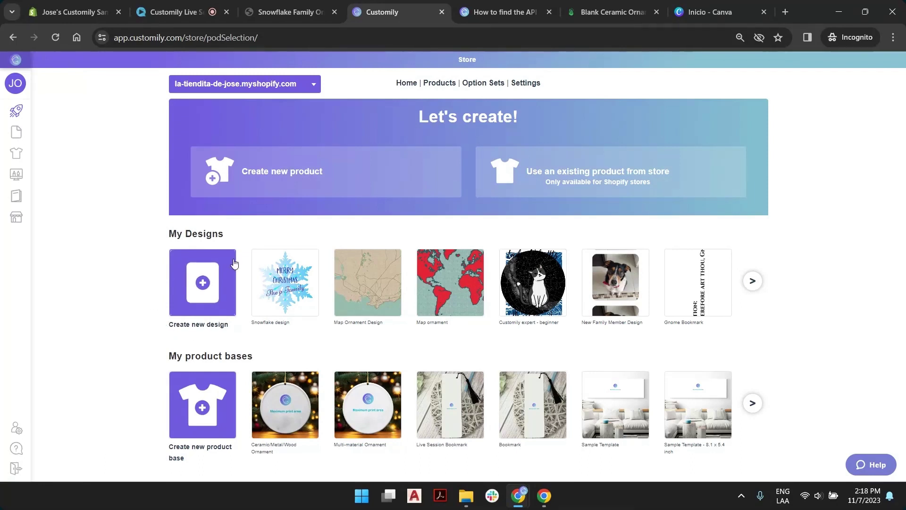
# - Create a new design named "Snowflake Design New"
pyautogui.click(213, 279)
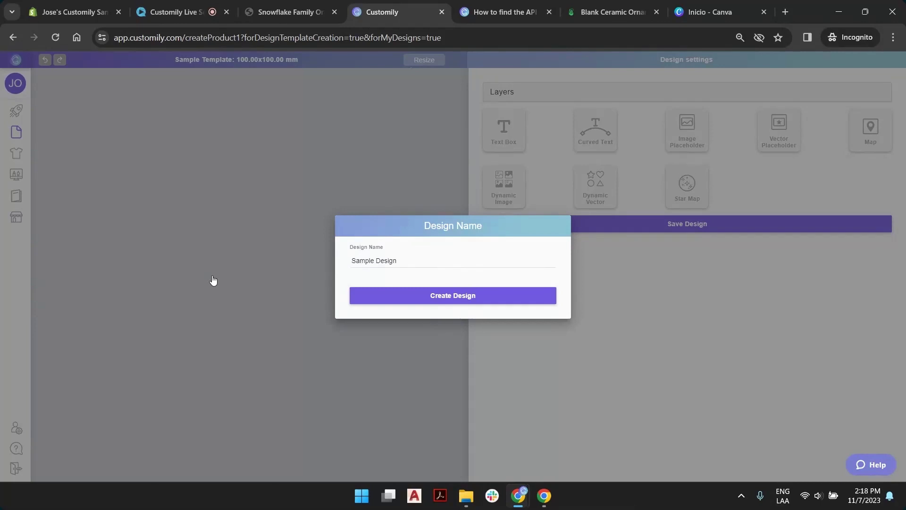
pyautogui.tripleClick(367, 263)
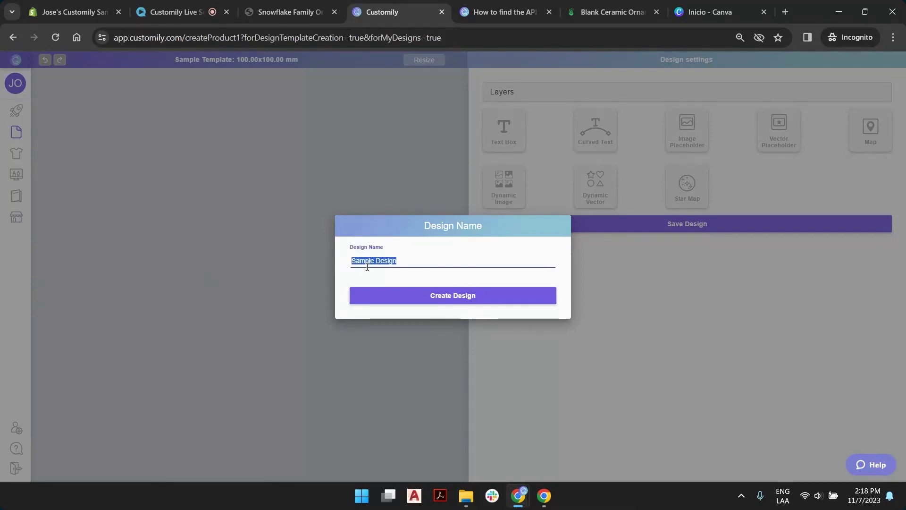
pyautogui.write('Snowflak')
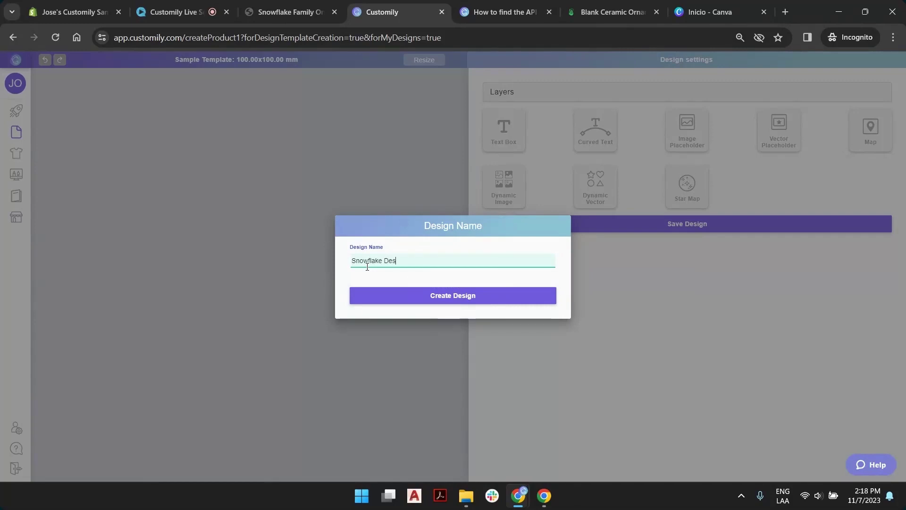
pyautogui.write('e Design New')
pyautogui.click(402, 297)
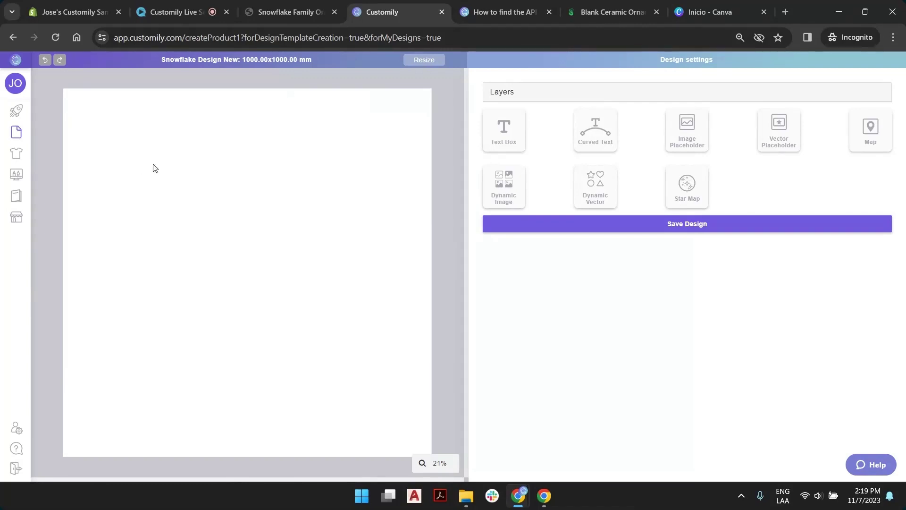
# - Look at Printify's ornament editor, then the Circle, Heart and Snowflake template images in the 11-7 folder, and Canva's home page
pyautogui.click(617, 8)
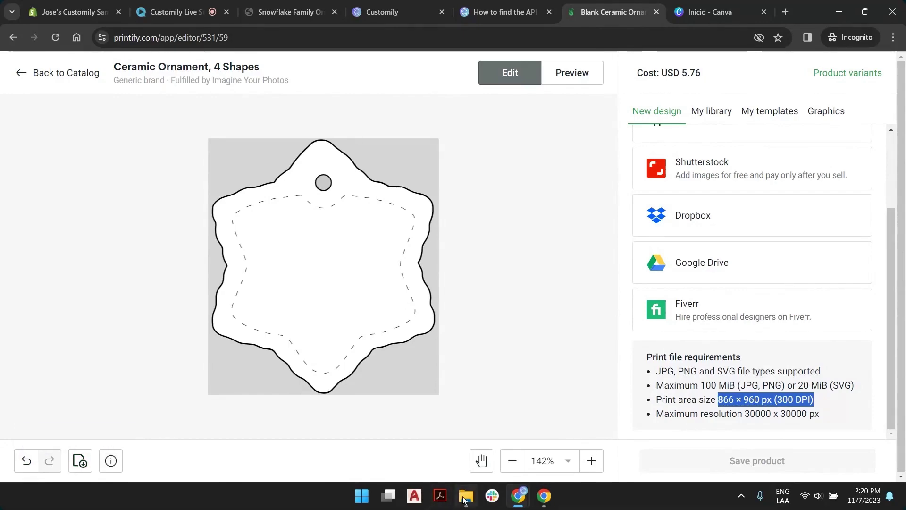
pyautogui.click(469, 460)
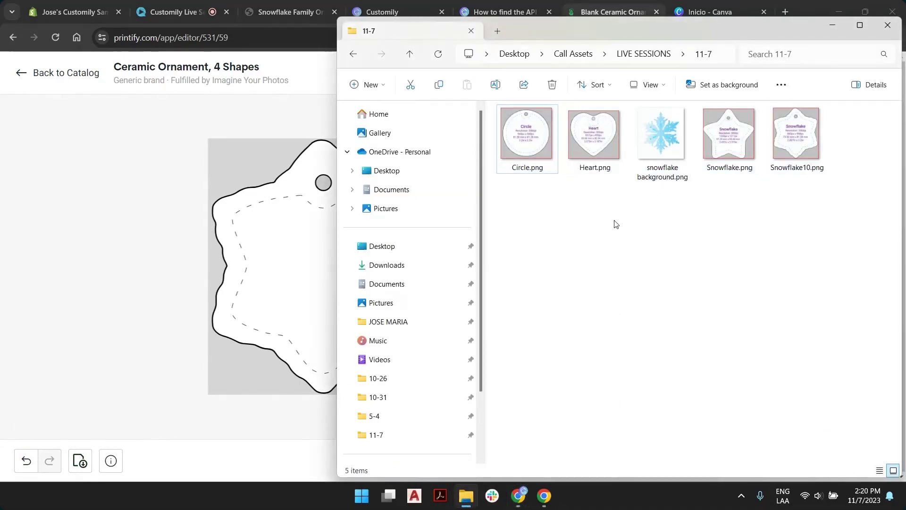
pyautogui.doubleClick(668, 30)
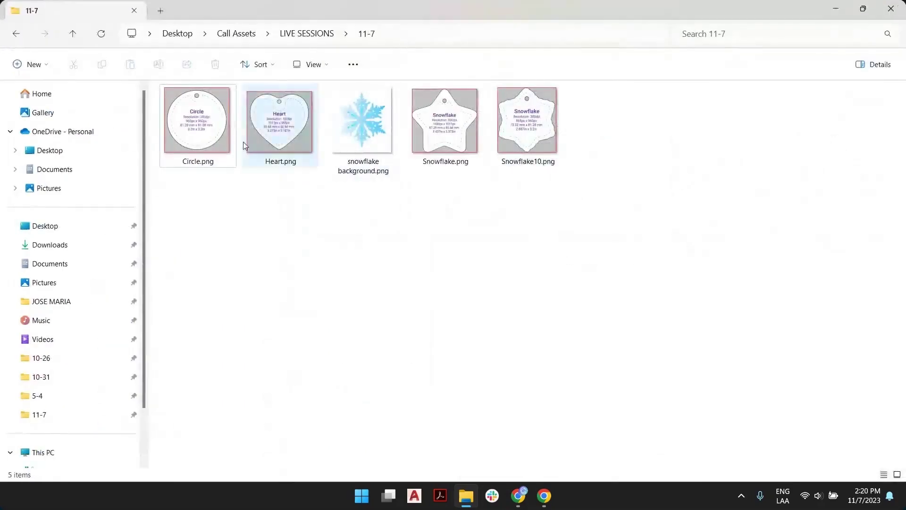
pyautogui.keyDown('ctrl'); pyautogui.scroll(1, 320, 178); pyautogui.keyUp('ctrl')
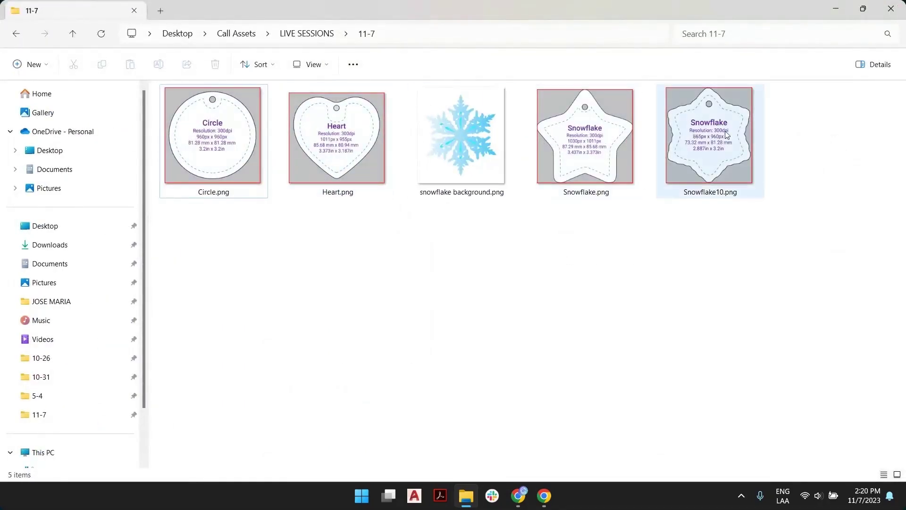
pyautogui.click(234, 139)
pyautogui.click(338, 140)
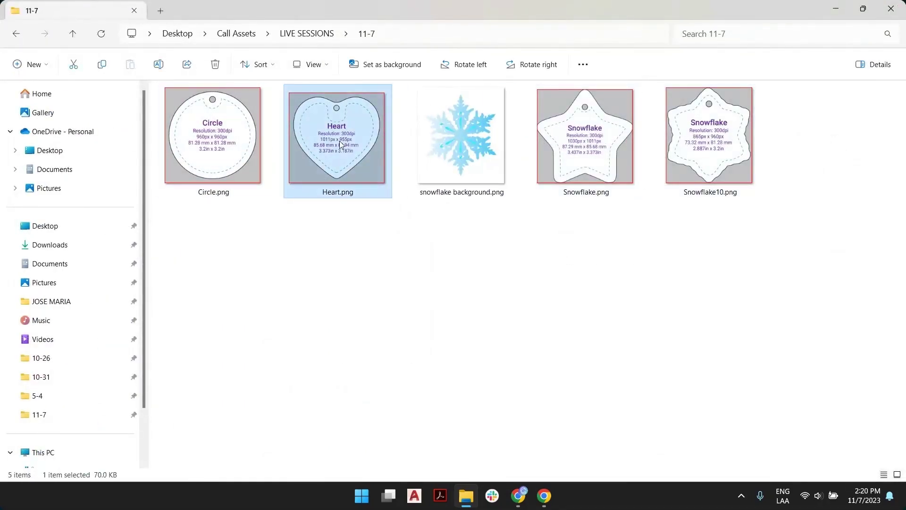
pyautogui.click(575, 139)
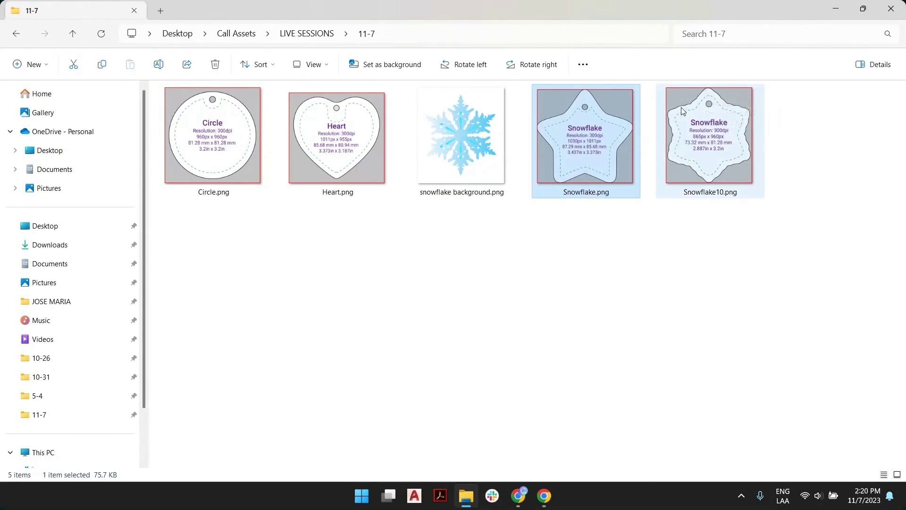
pyautogui.click(805, 182)
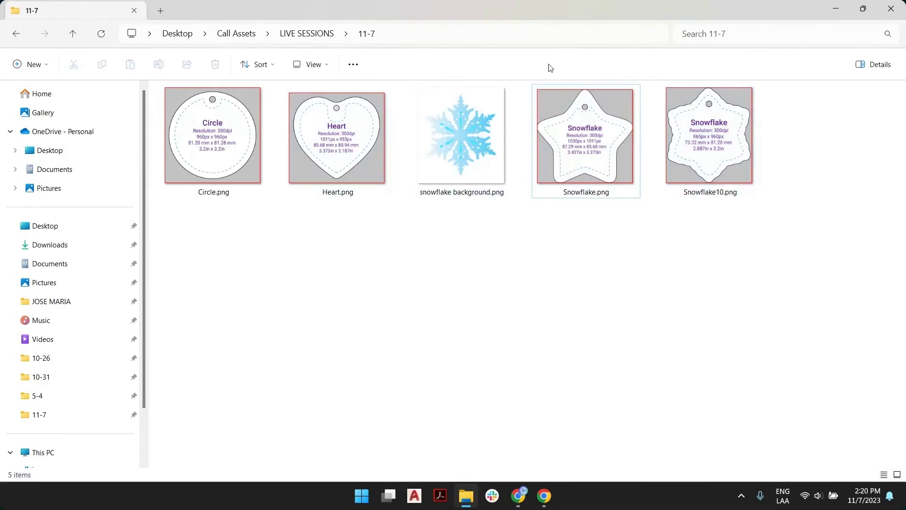
pyautogui.hotkey('alt', 'Tab')
pyautogui.moveTo(716, 15)
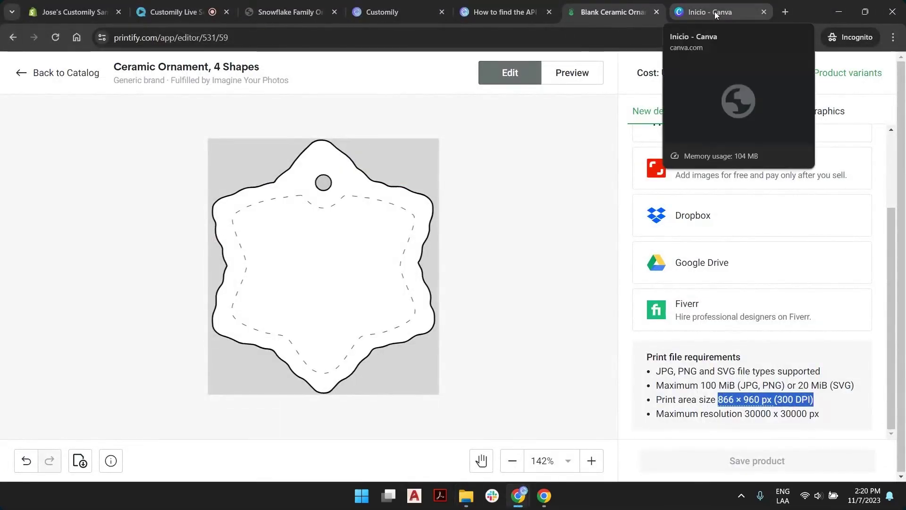
pyautogui.click(715, 15)
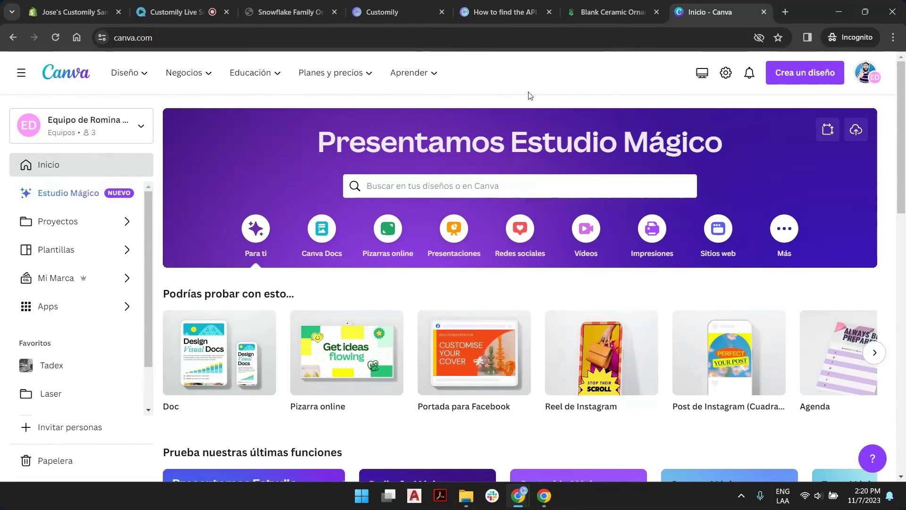
# - Return to Customily, add an image placeholder to the blank design and delete it
pyautogui.click(380, 12)
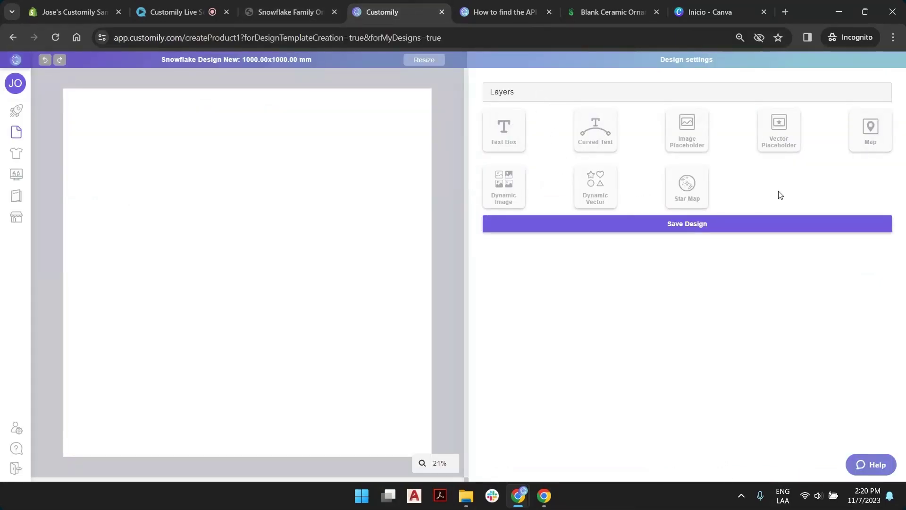
pyautogui.click(516, 137)
pyautogui.click(791, 131)
pyautogui.click(690, 126)
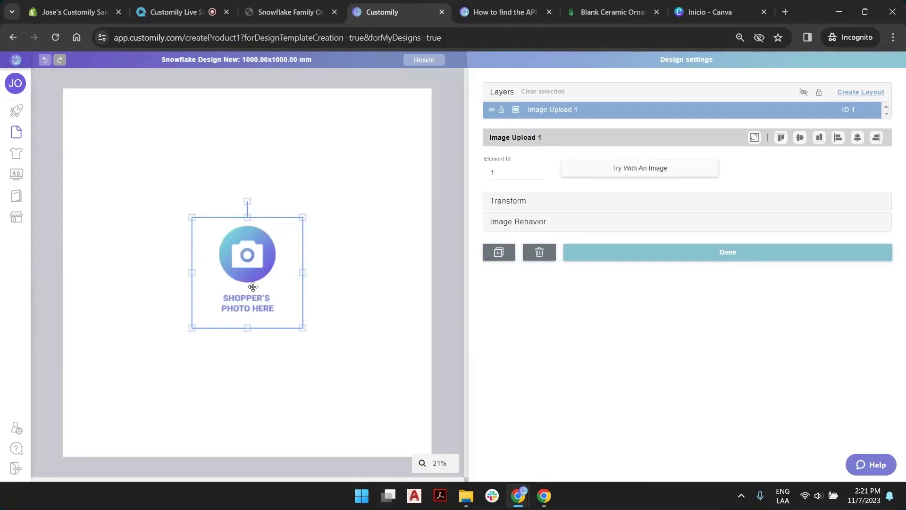
pyautogui.press('Delete')
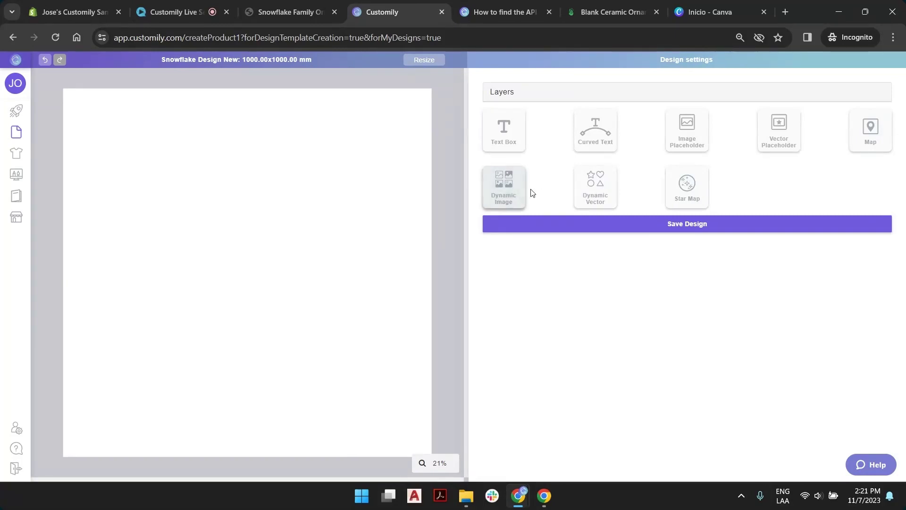
# - Add a dynamic image element to the blank Snowflake design
pyautogui.click(514, 193)
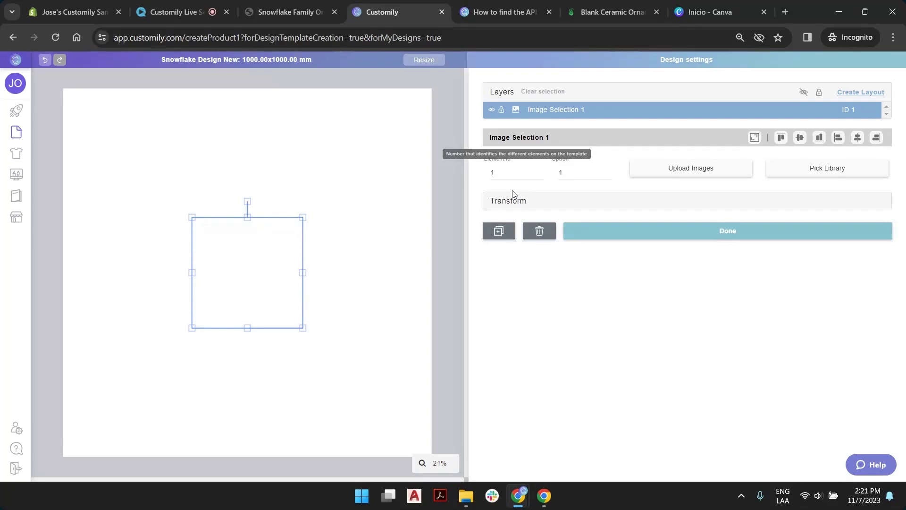
pyautogui.moveTo(53, 205)
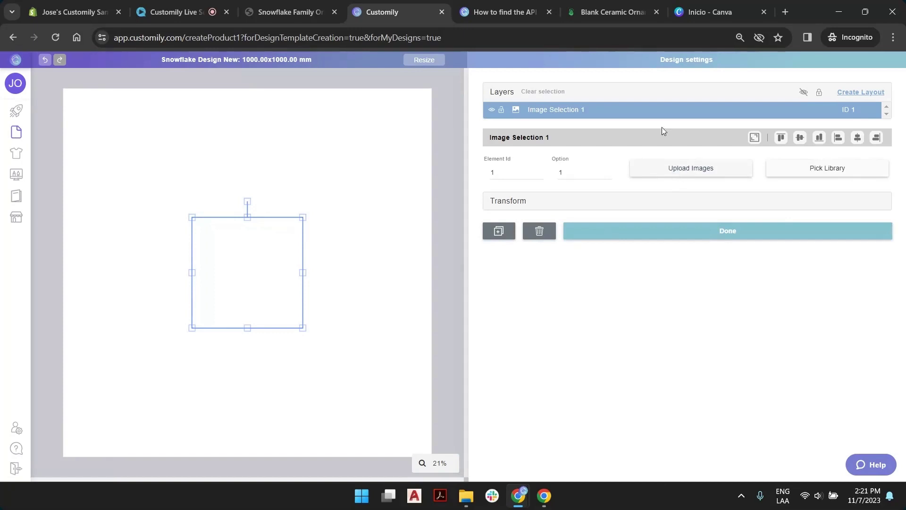
# - Check the snowflake ornament's print area size in Printify and create a custom-size Canva design of 866 × 960 px
pyautogui.click(609, 12)
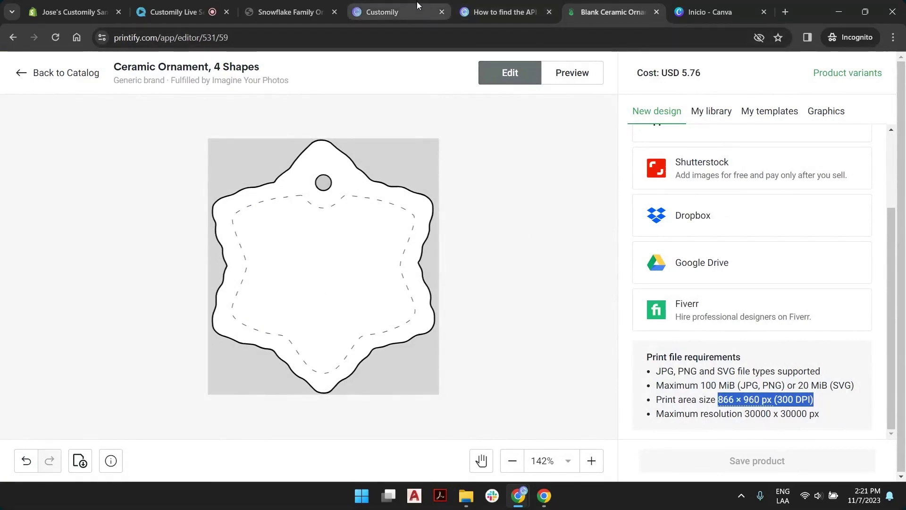
pyautogui.click(721, 4)
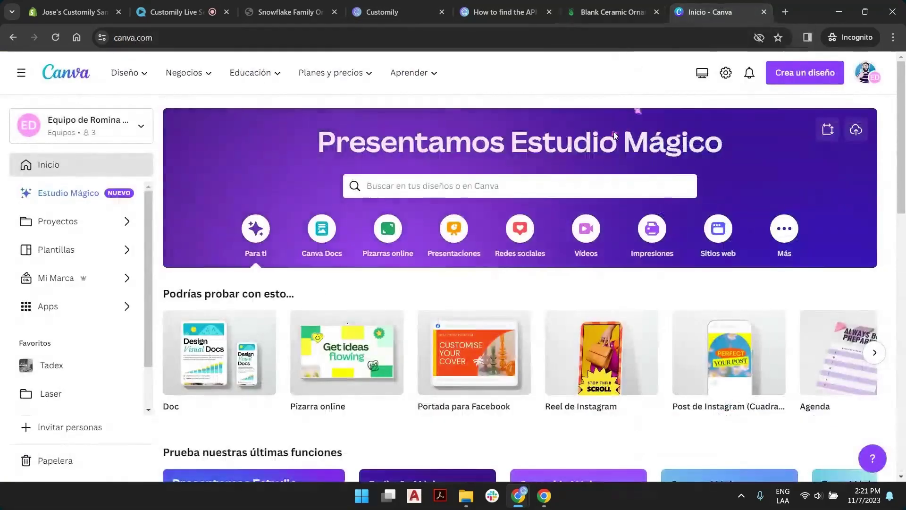
pyautogui.click(609, 12)
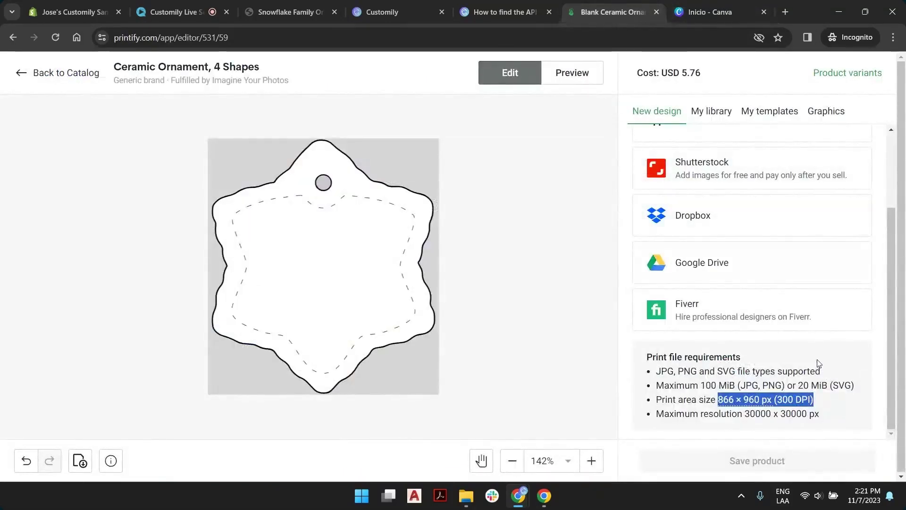
pyautogui.moveTo(717, 400); pyautogui.dragTo(816, 400)
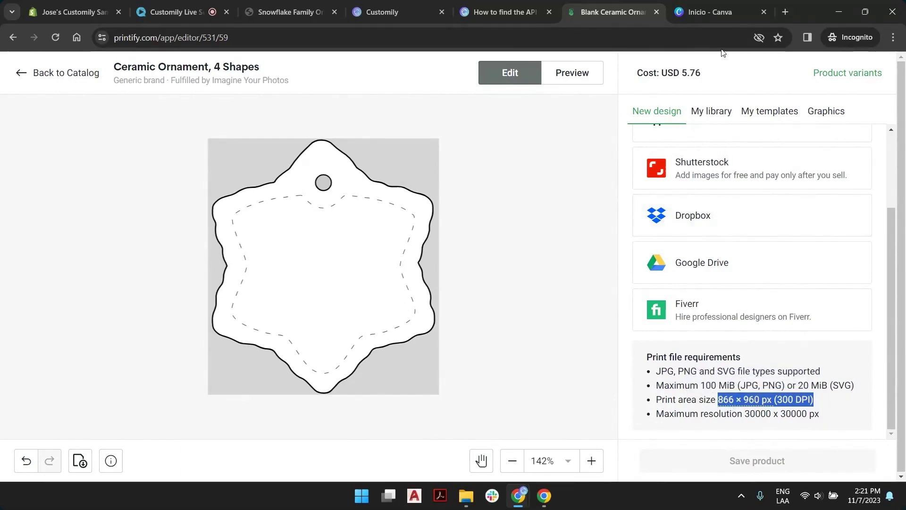
pyautogui.click(705, 15)
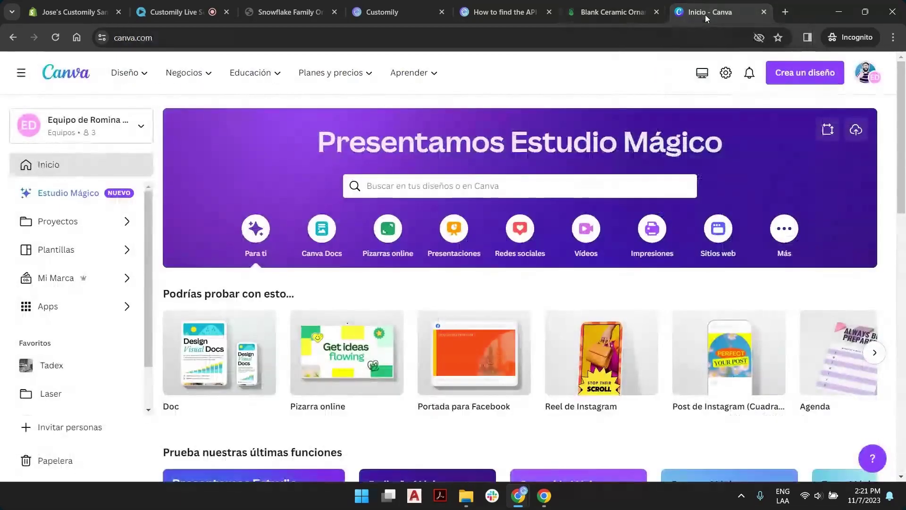
pyautogui.click(803, 76)
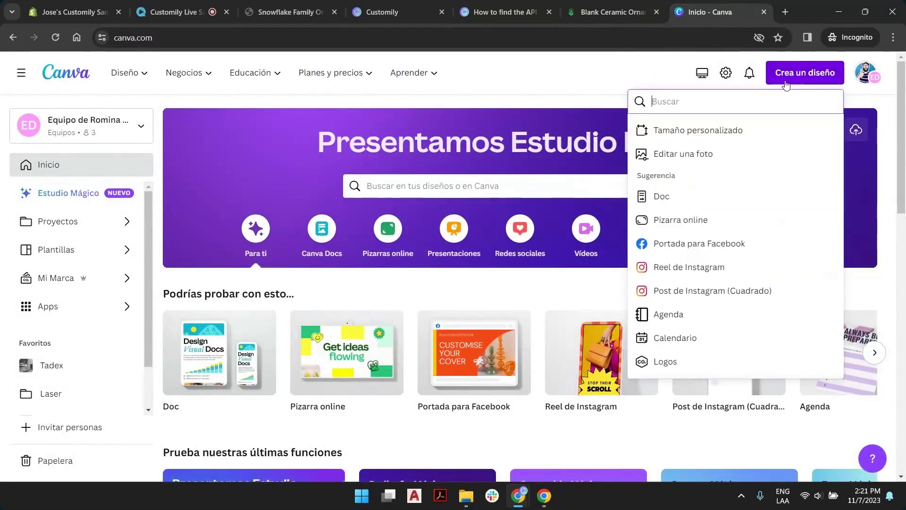
pyautogui.click(690, 132)
pyautogui.write('866')
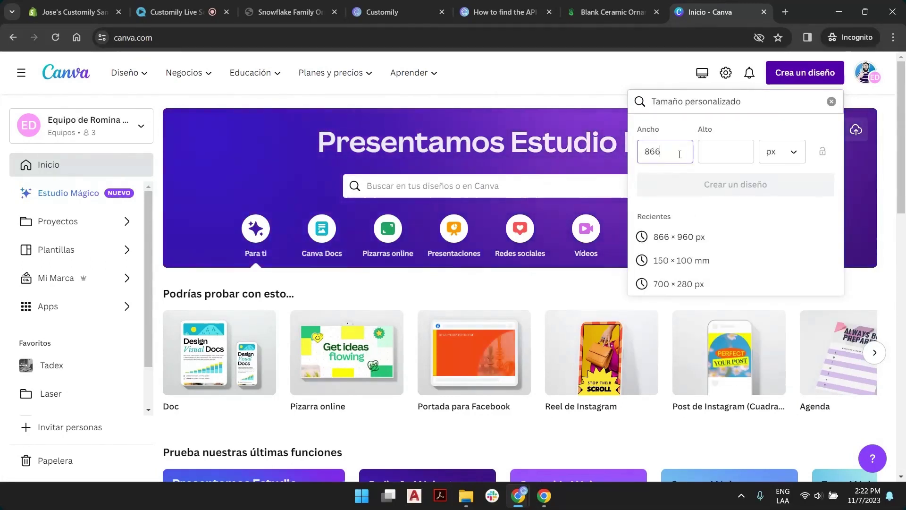
pyautogui.press('Tab')
pyautogui.write('960')
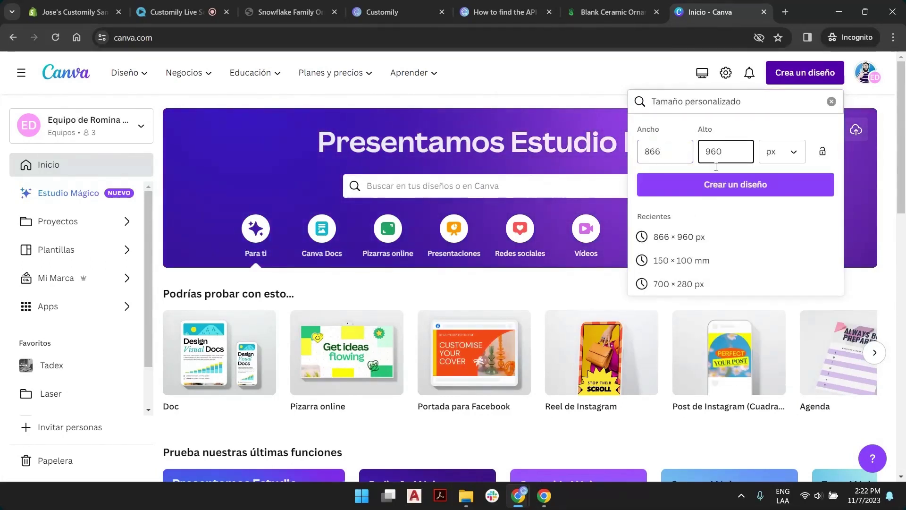
pyautogui.click(809, 191)
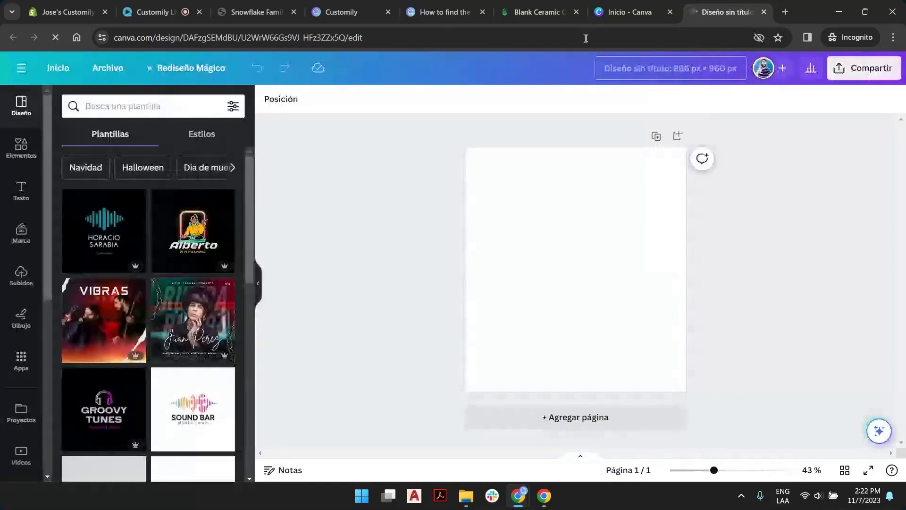
# - Upload the Snowflake ornament template image to the uploads of the new Canva design
pyautogui.click(538, 12)
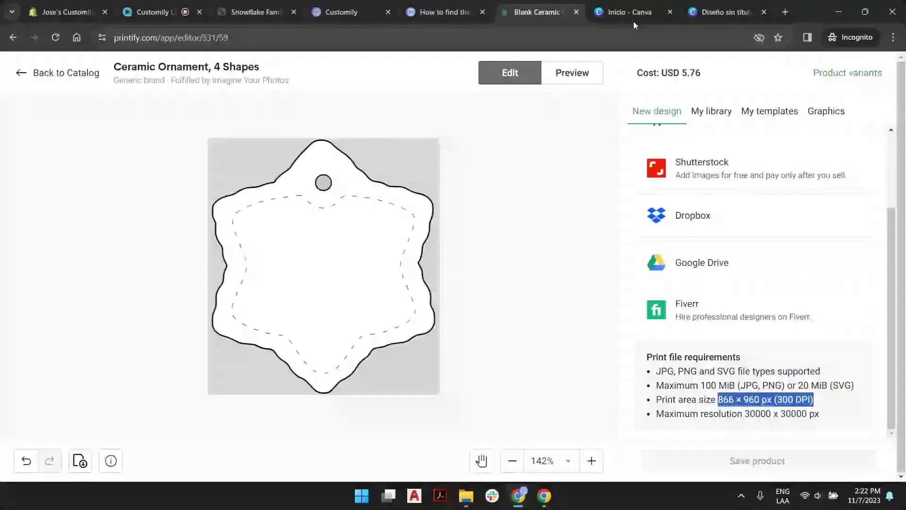
pyautogui.click(720, 20)
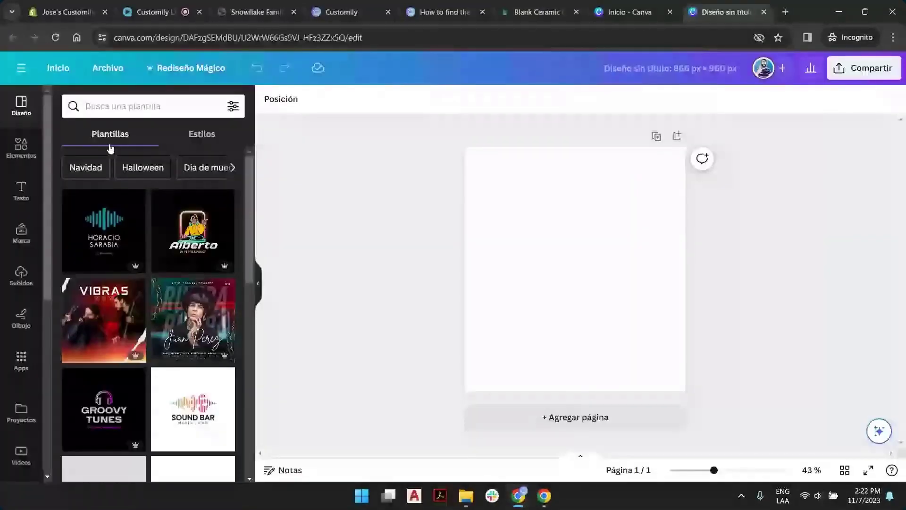
pyautogui.click(22, 278)
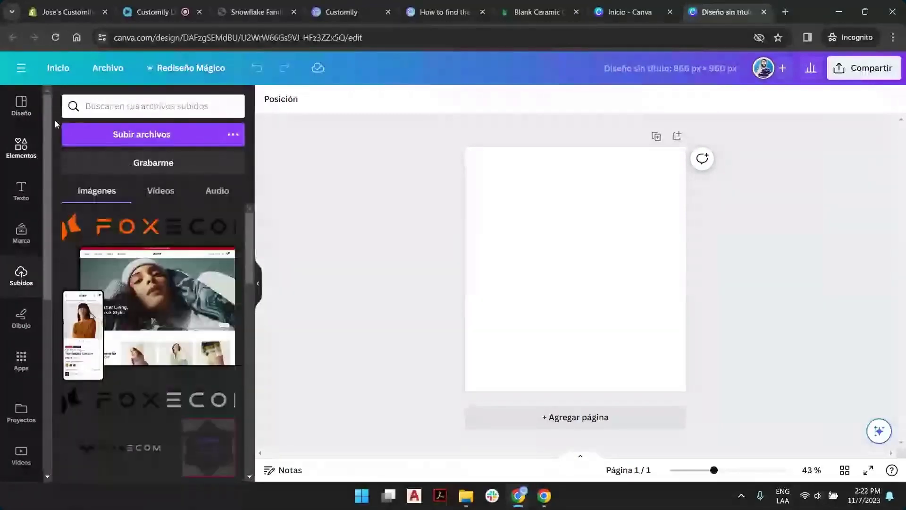
pyautogui.click(141, 134)
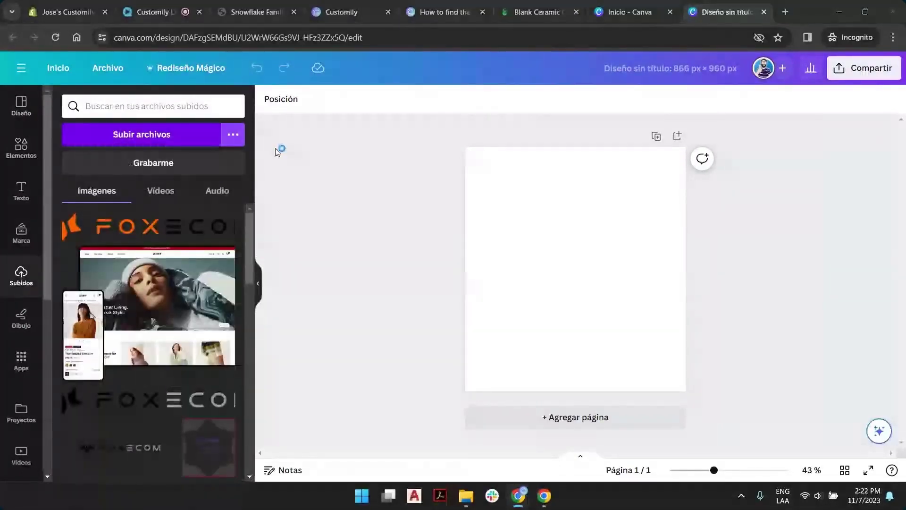
pyautogui.doubleClick(330, 103)
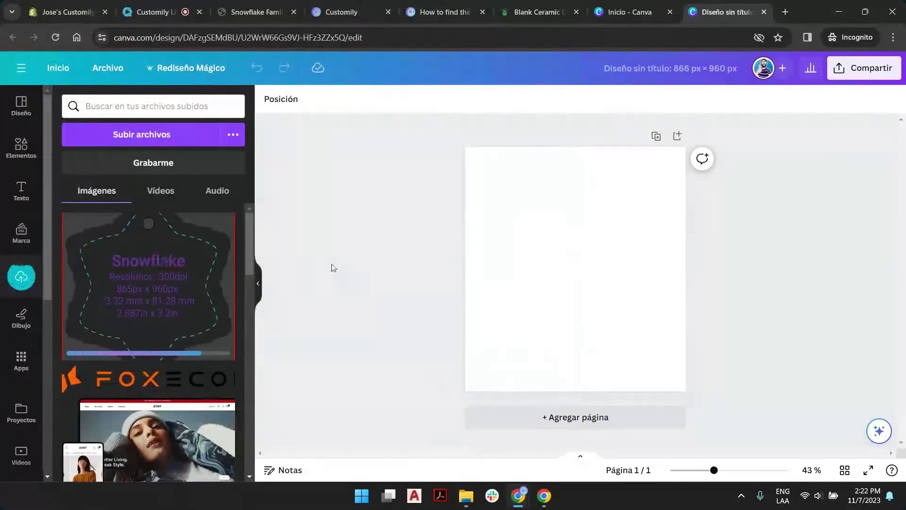
# - Place the uploaded Snowflake template on the page, enlarge it to fill the whole page and lock it
pyautogui.moveTo(136, 263); pyautogui.dragTo(523, 191)
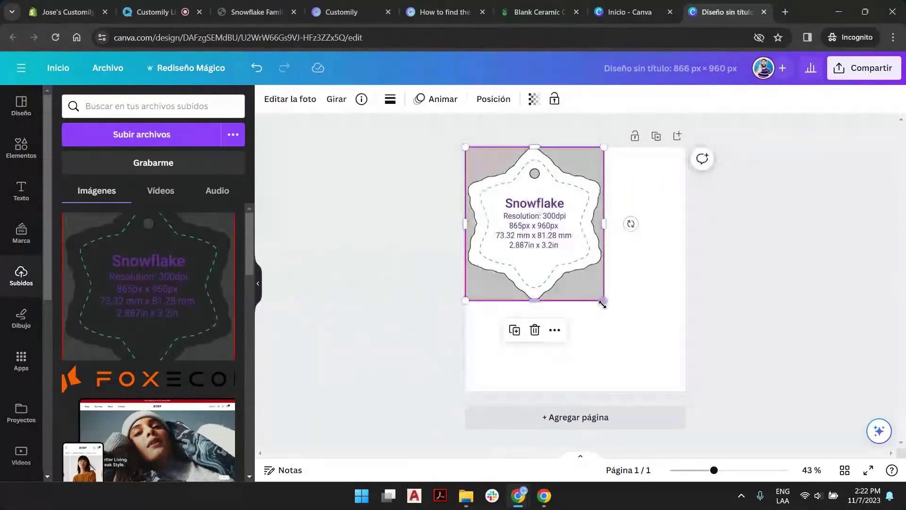
pyautogui.moveTo(603, 299); pyautogui.dragTo(685, 391)
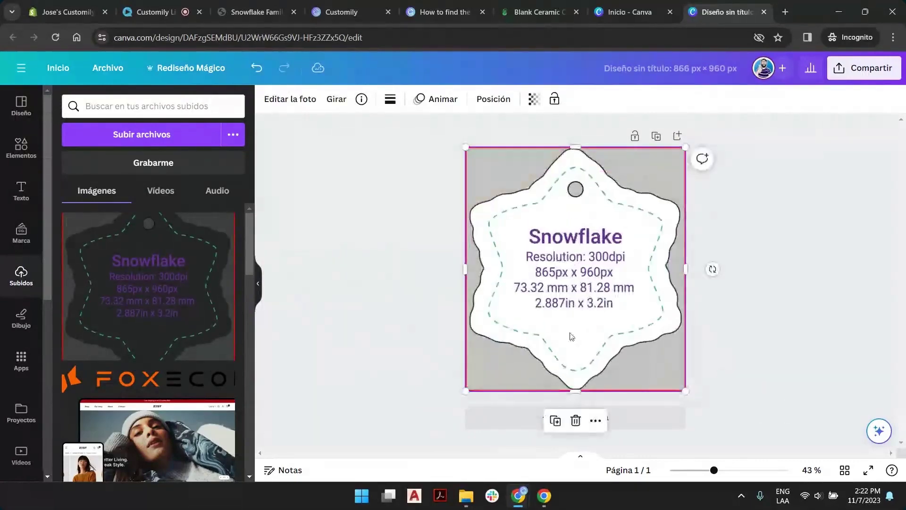
pyautogui.click(596, 420)
pyautogui.moveTo(637, 325)
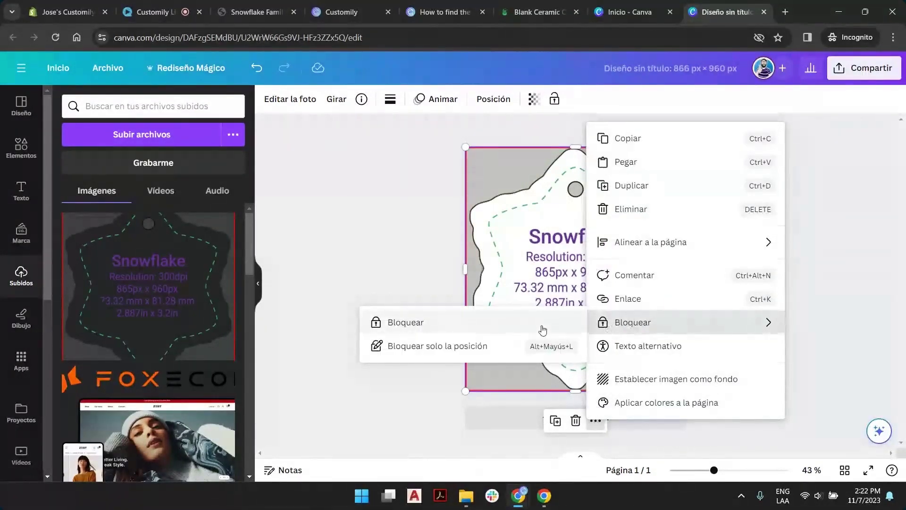
pyautogui.click(383, 322)
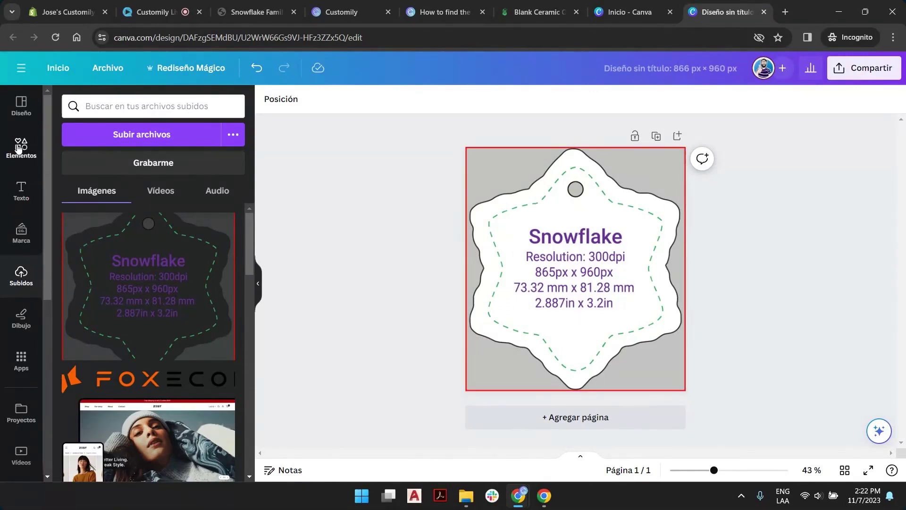
# - Search Canva's elements library for "snowflake"
pyautogui.click(18, 149)
pyautogui.click(104, 109)
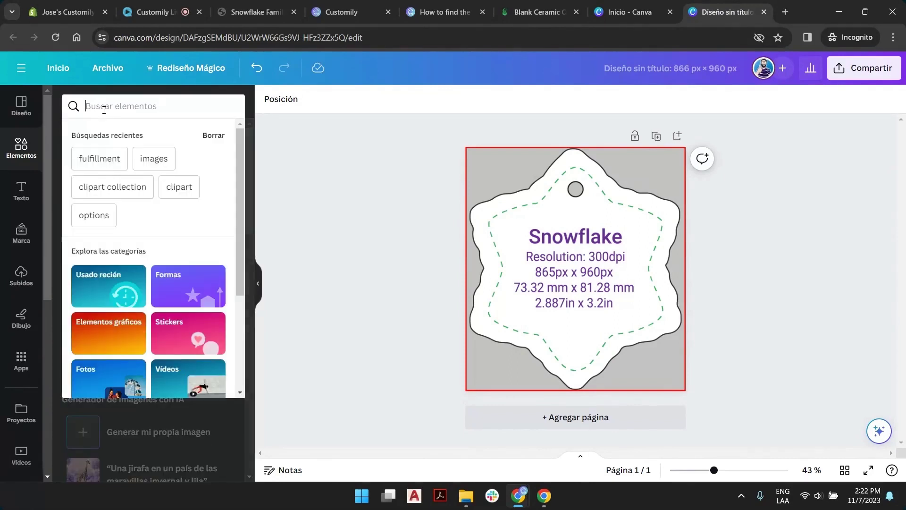
pyautogui.write('snofle')
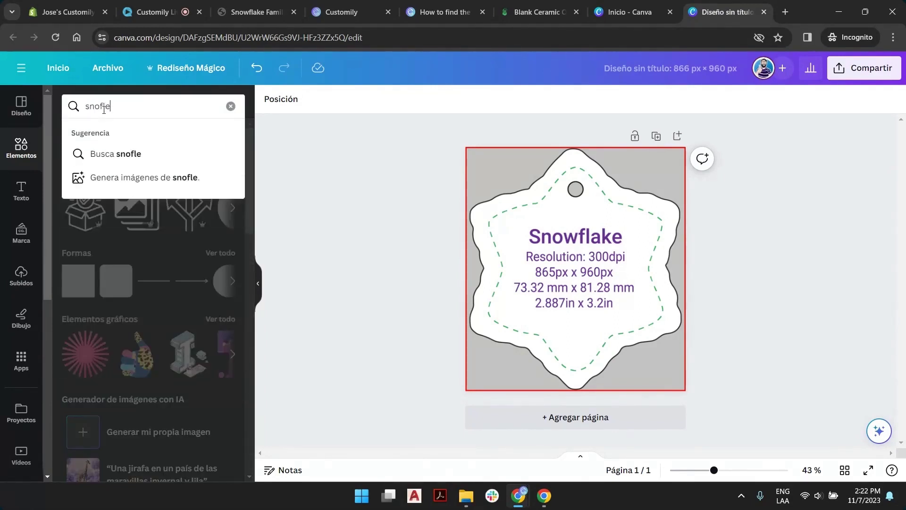
pyautogui.click(104, 109)
pyautogui.write('ak')
pyautogui.click(96, 111)
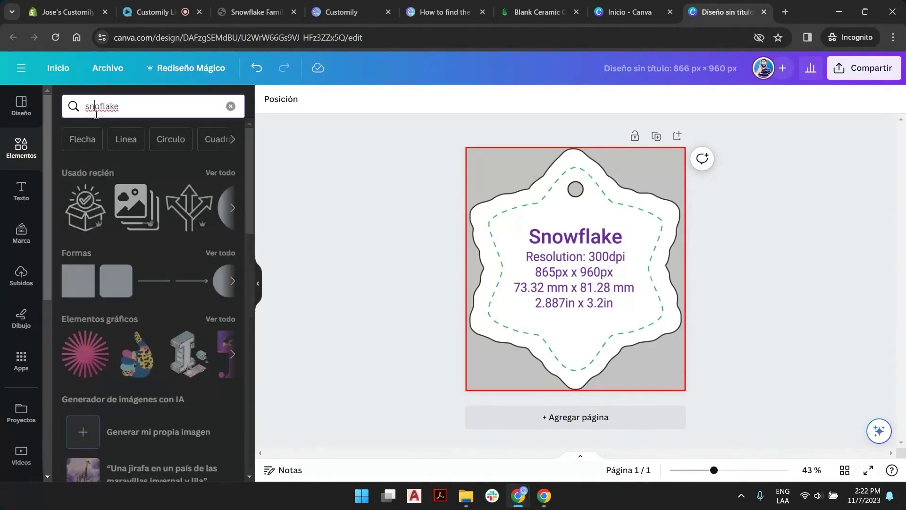
pyautogui.write('w')
pyautogui.press('Return')
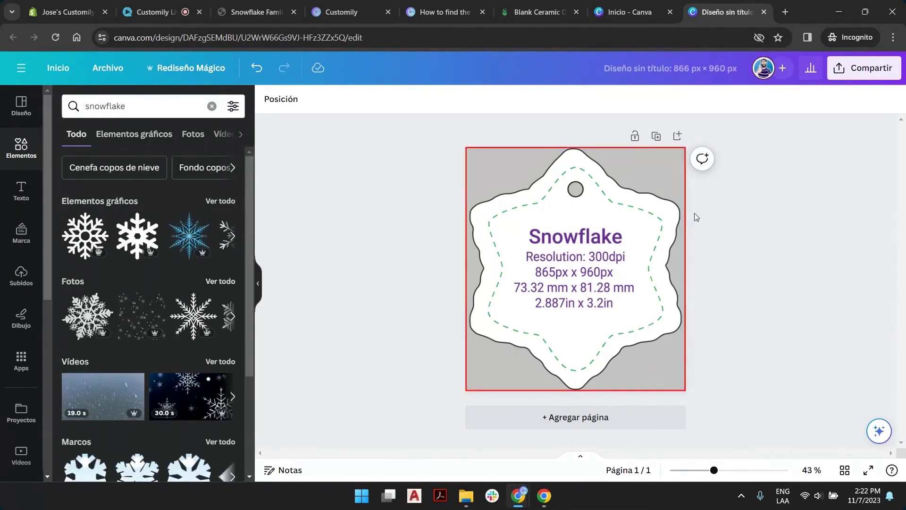
# - Add the thick solid snowflake and the detailed blue snowflake graphics, enlarging each around the page centre to nearly fill the ornament shape
pyautogui.click(136, 243)
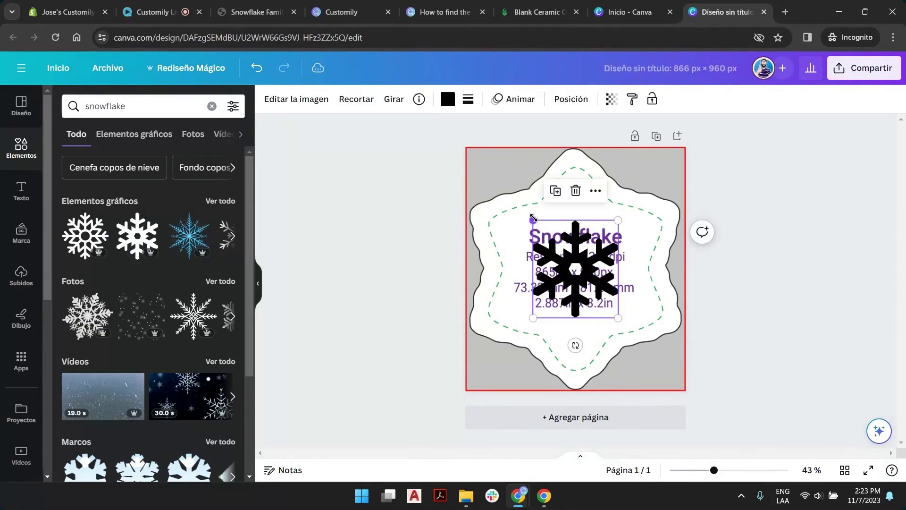
pyautogui.moveTo(533, 218); pyautogui.dragTo(465, 181)
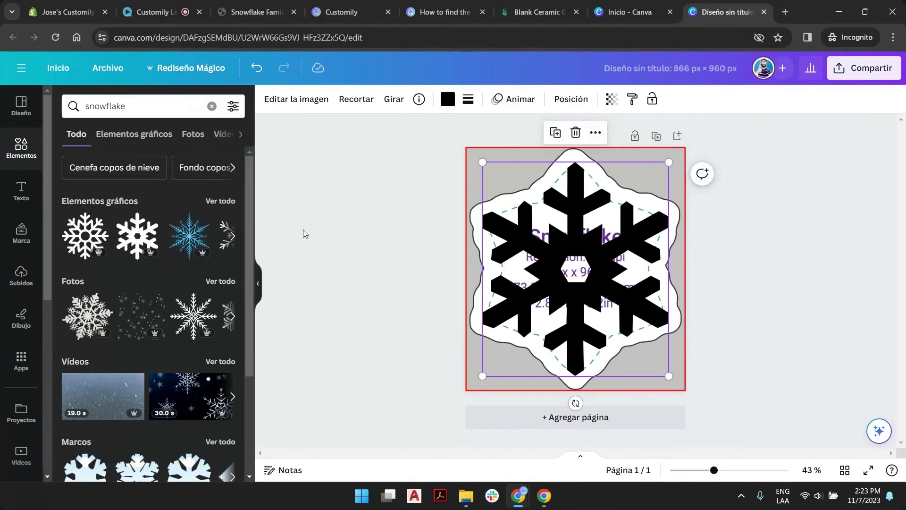
pyautogui.click(194, 238)
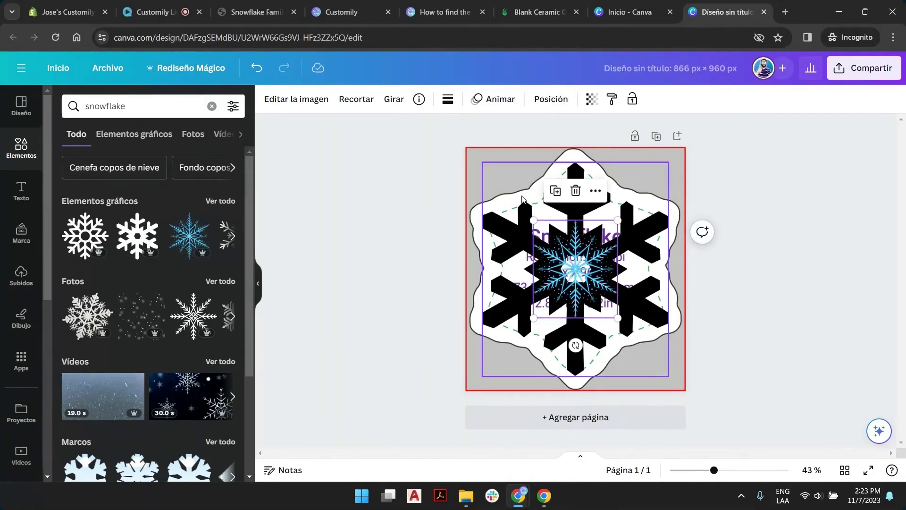
pyautogui.moveTo(533, 221); pyautogui.dragTo(482, 176)
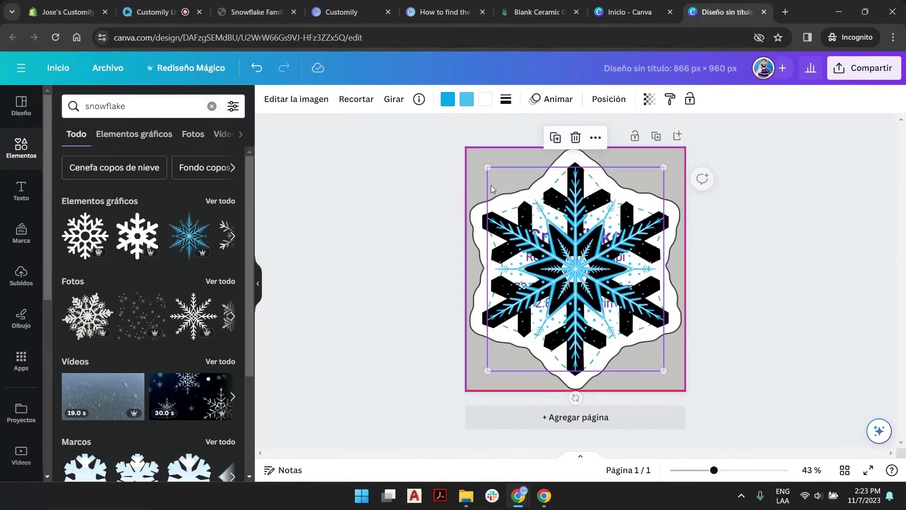
# - Recolour the thick black snowflake behind the detailed one, trying several lighter blues before settling on the default solid dark blue
pyautogui.click(581, 166)
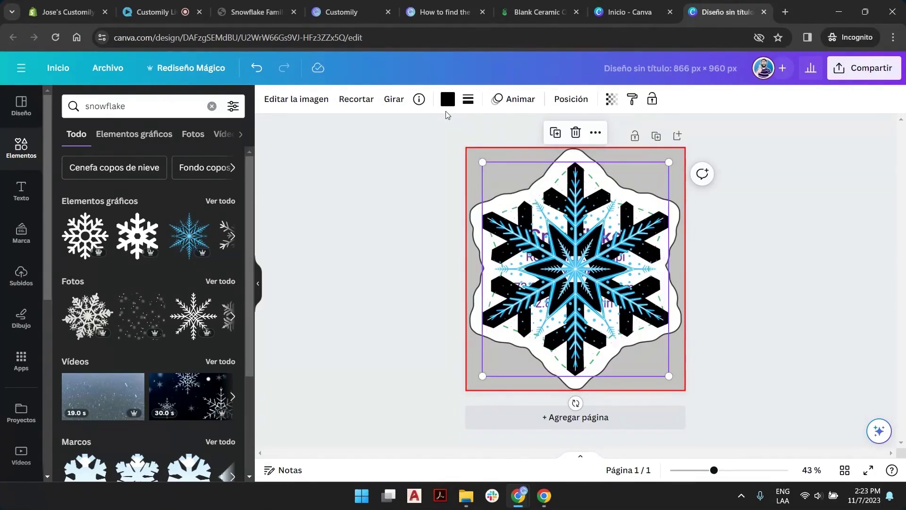
pyautogui.click(448, 101)
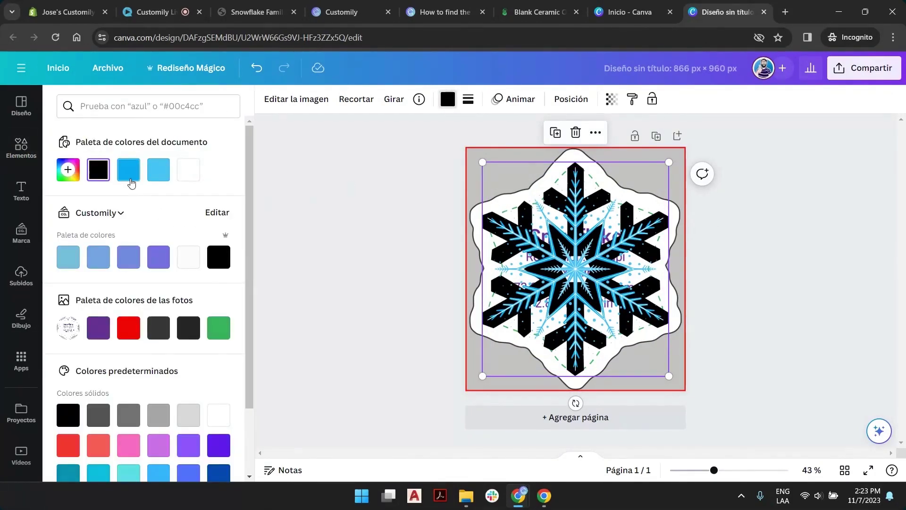
pyautogui.click(169, 176)
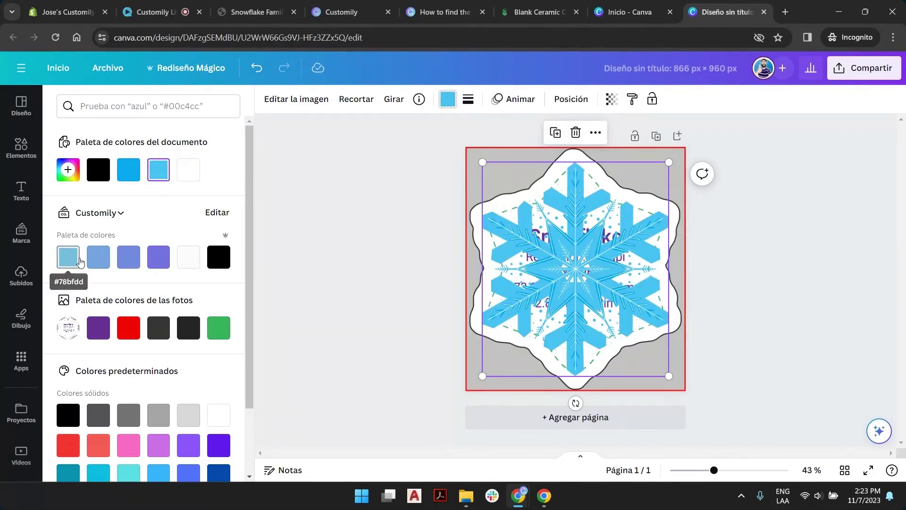
pyautogui.click(98, 257)
pyautogui.click(126, 262)
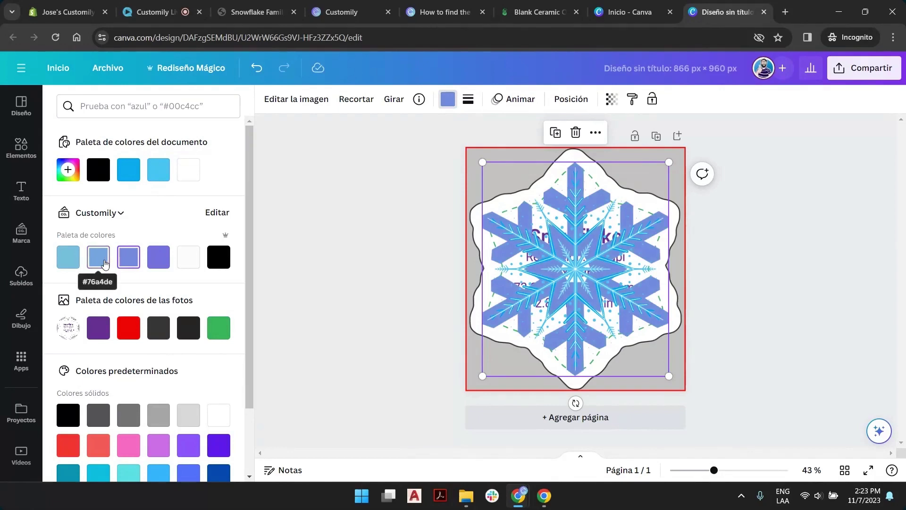
pyautogui.click(70, 262)
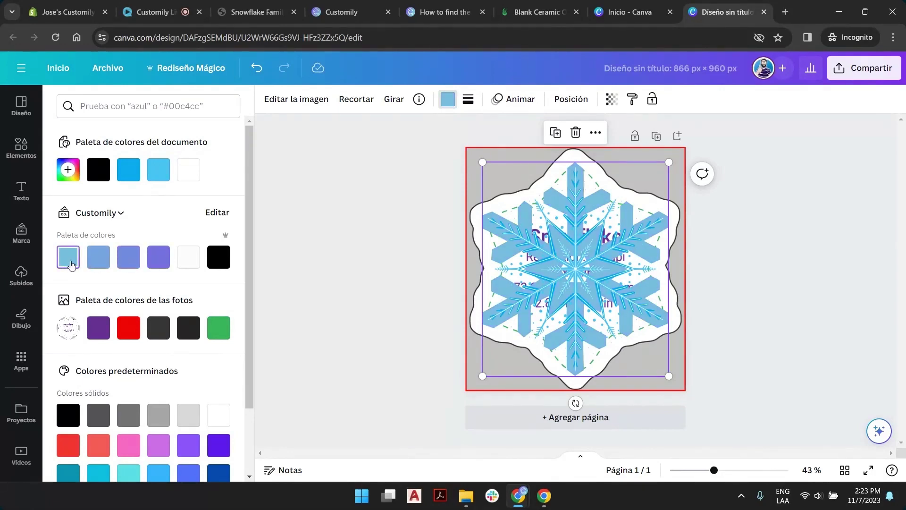
pyautogui.click(99, 259)
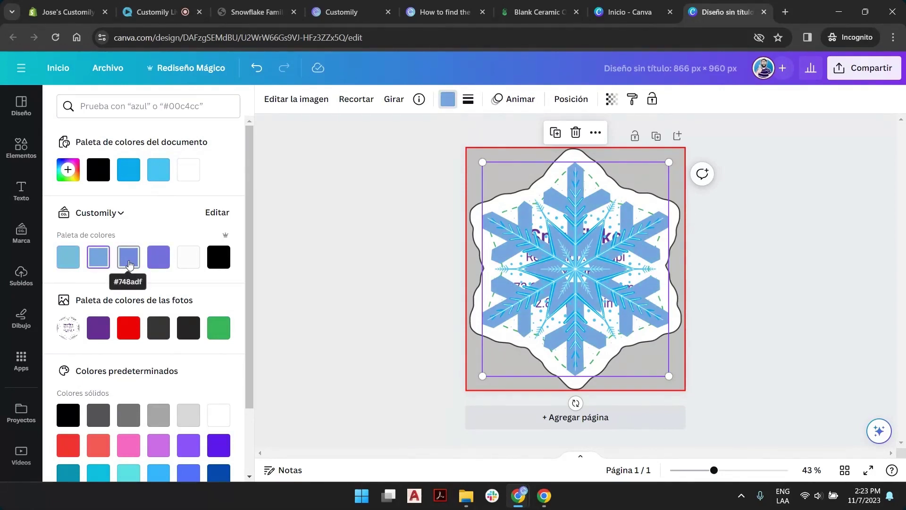
pyautogui.click(218, 473)
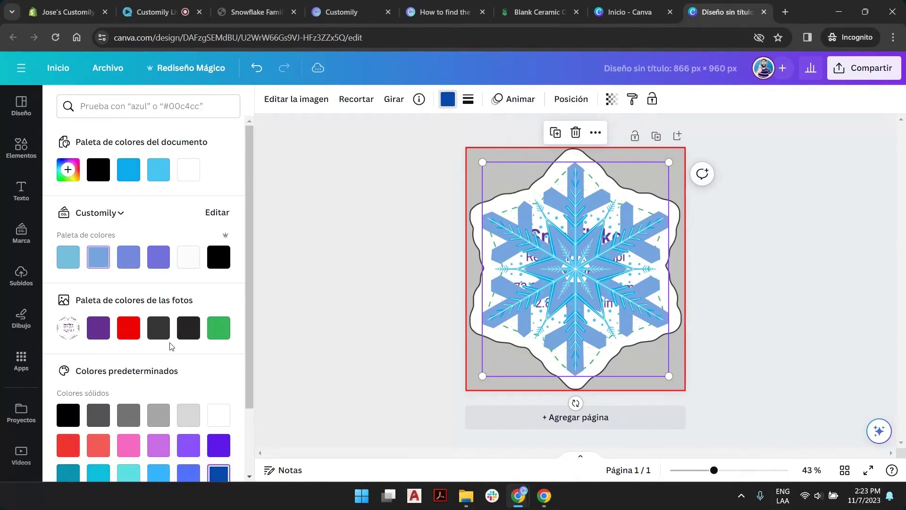
pyautogui.click(397, 208)
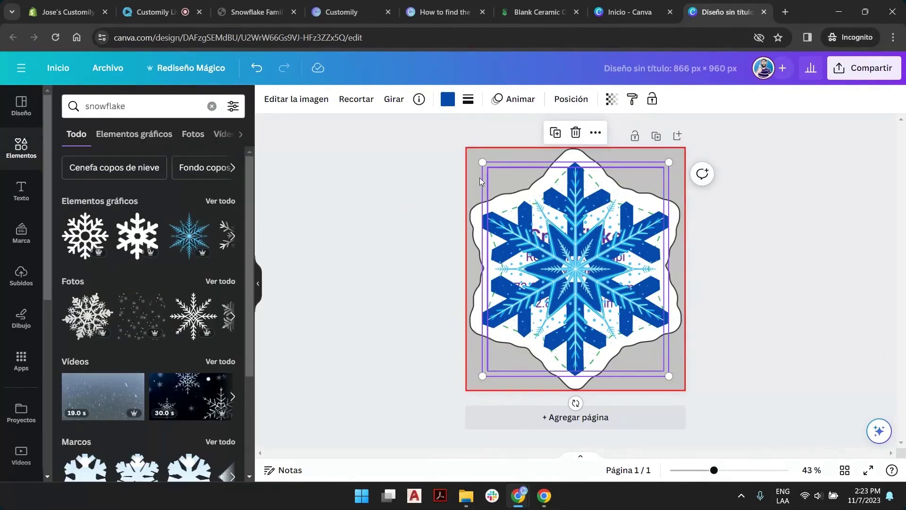
pyautogui.click(414, 178)
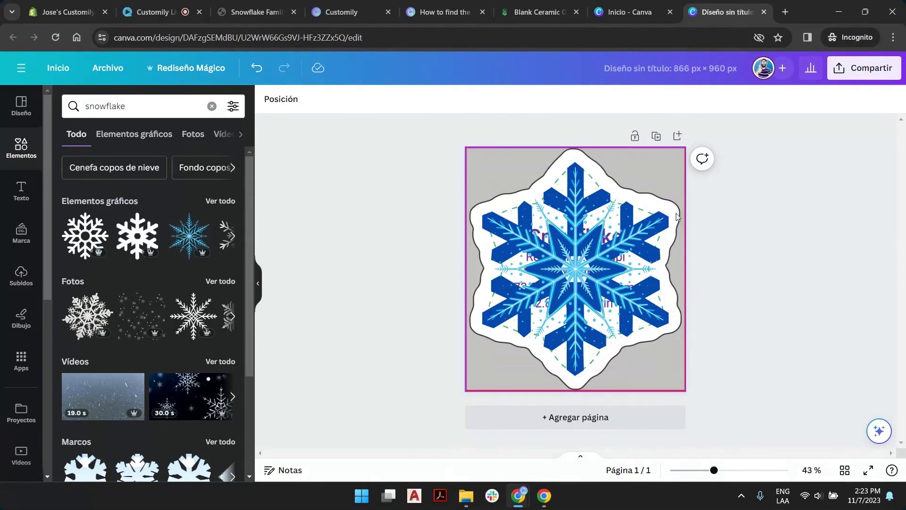
# - Unlock the Snowflake template image behind the graphics and delete it from the page
pyautogui.click(675, 156)
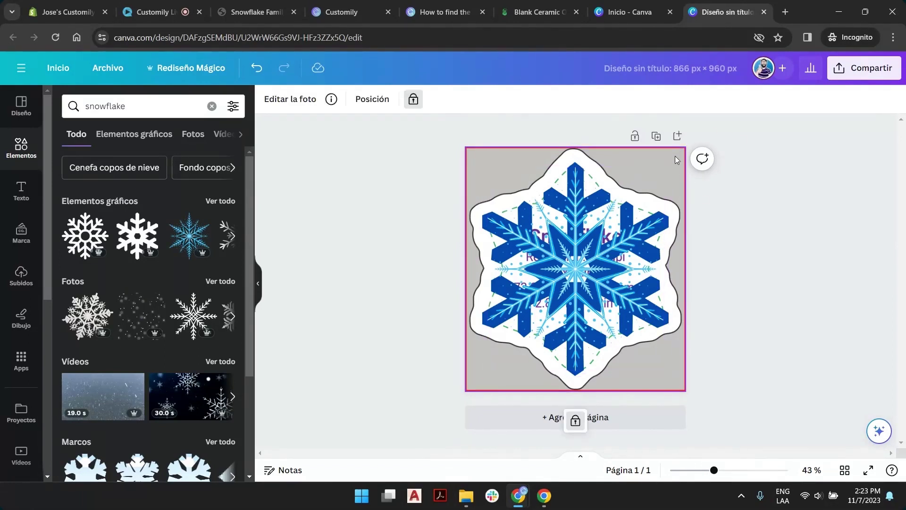
pyautogui.click(577, 423)
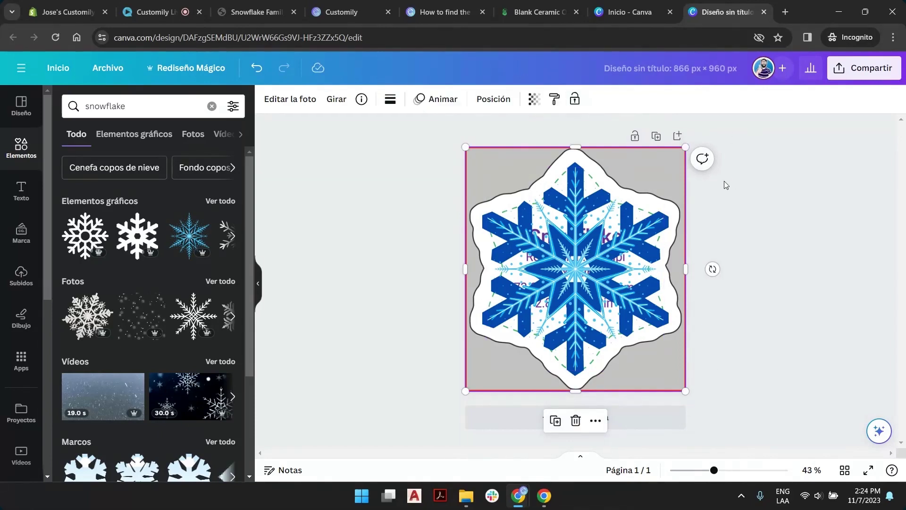
pyautogui.click(576, 421)
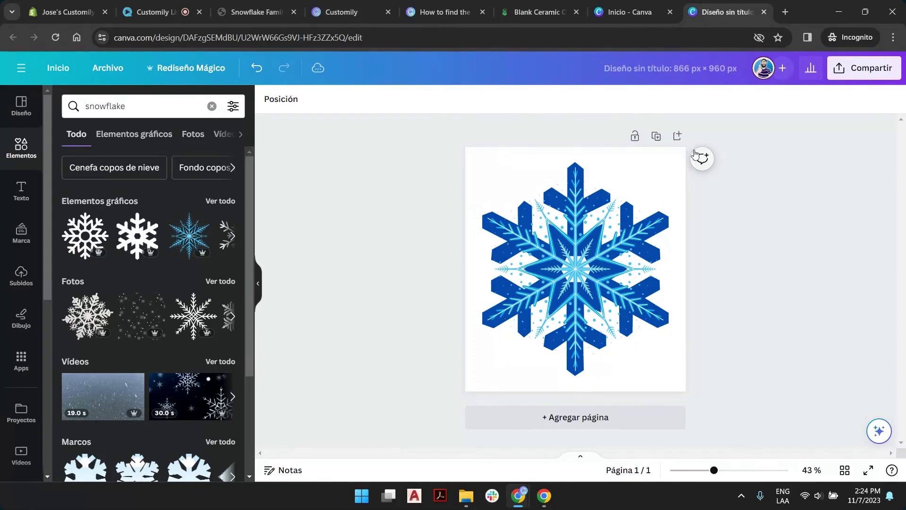
pyautogui.click(673, 176)
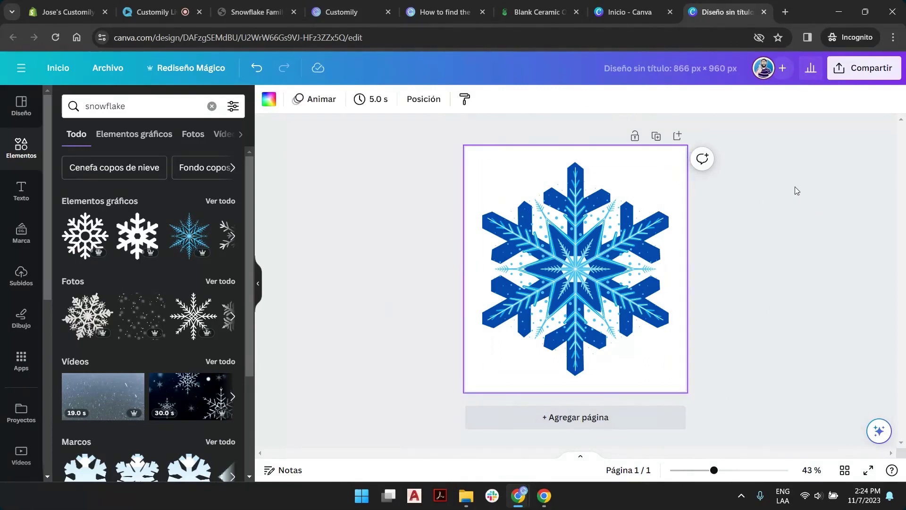
# - Download the design as a PNG with a transparent background at 866 × 960 px
pyautogui.click(870, 68)
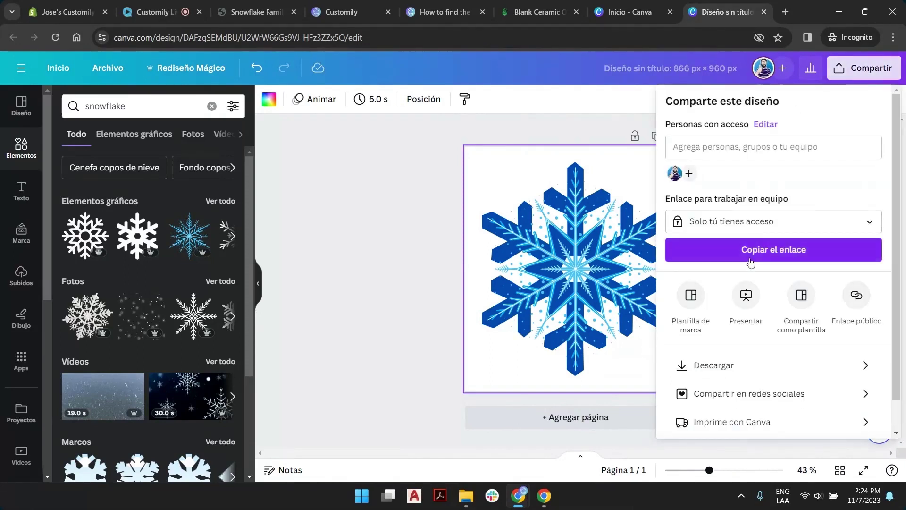
pyautogui.click(718, 371)
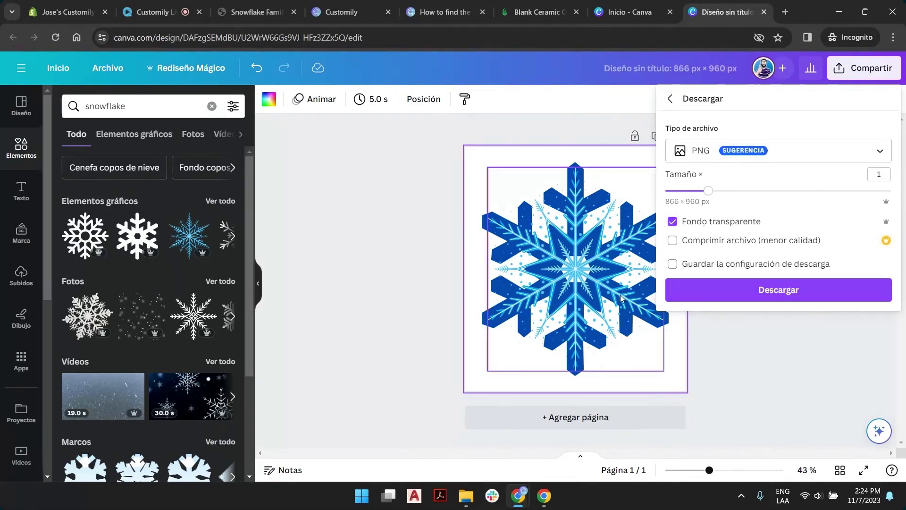
pyautogui.click(770, 291)
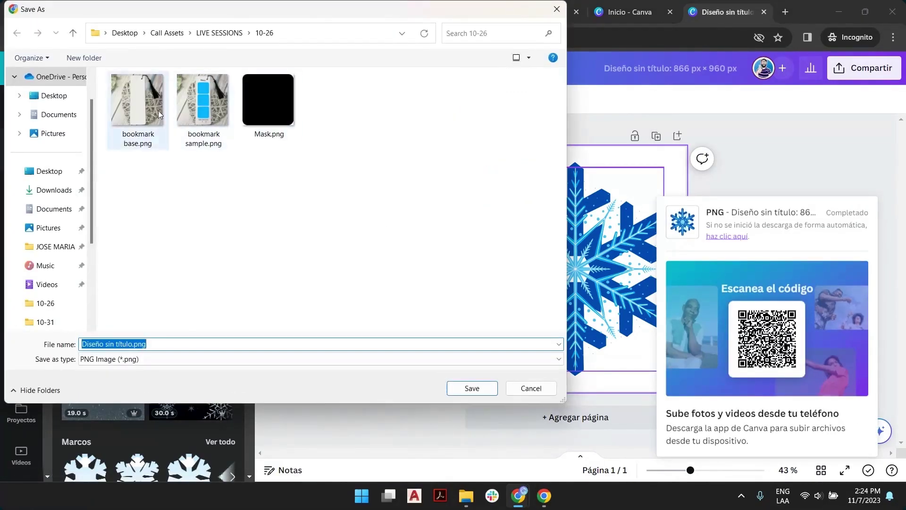
# - Save the downloaded PNG as "snowflake new" in the 11-7 folder under LIVE SESSIONS
pyautogui.click(47, 303)
pyautogui.click(237, 32)
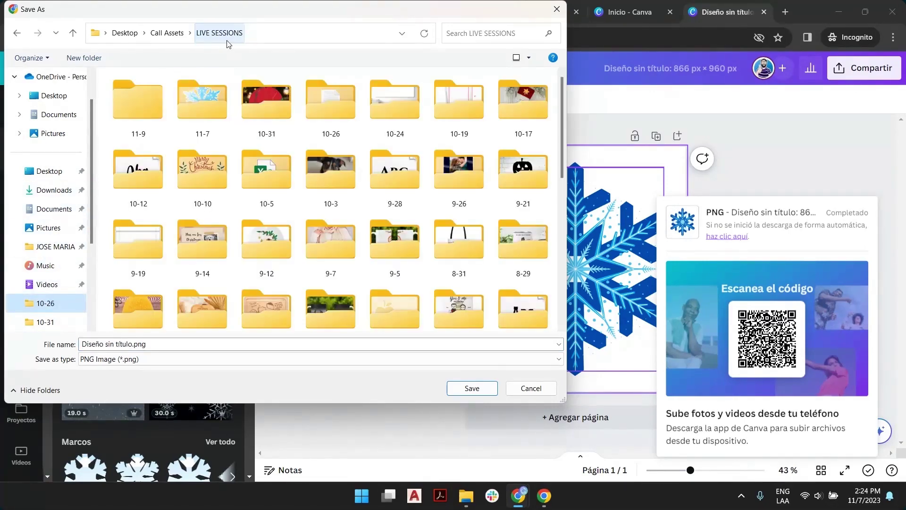
pyautogui.doubleClick(219, 99)
pyautogui.tripleClick(127, 343)
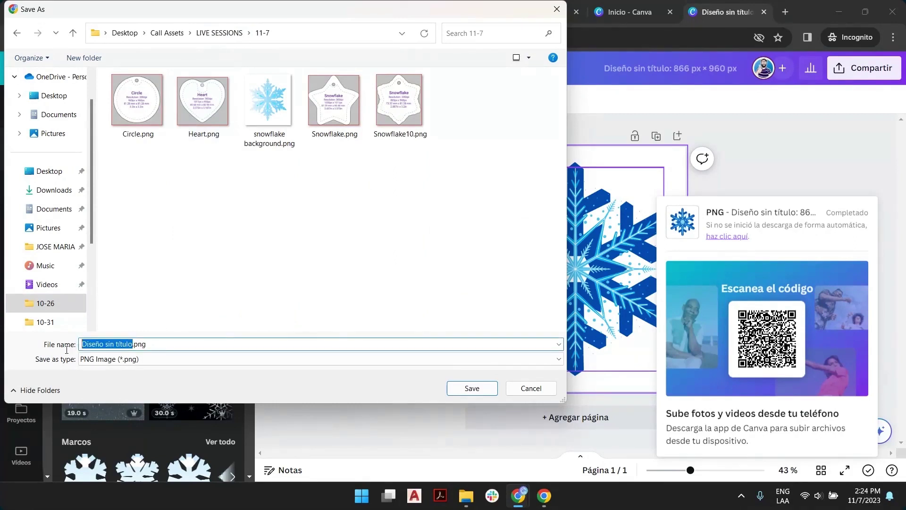
pyautogui.write('s')
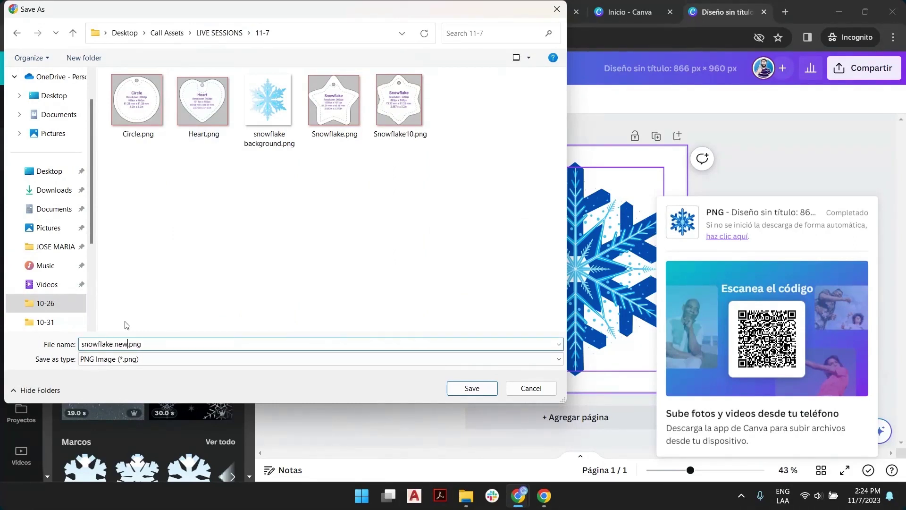
pyautogui.write('nowflake new')
pyautogui.press('Return')
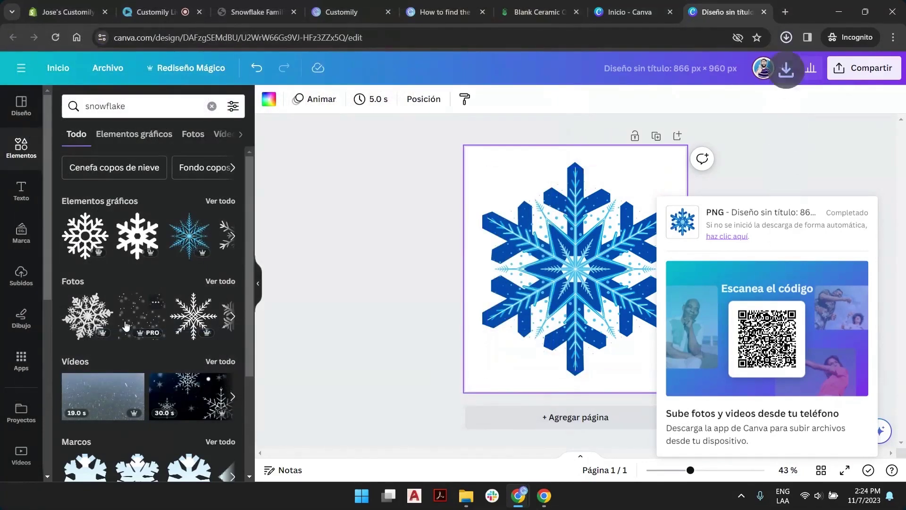
pyautogui.click(374, 236)
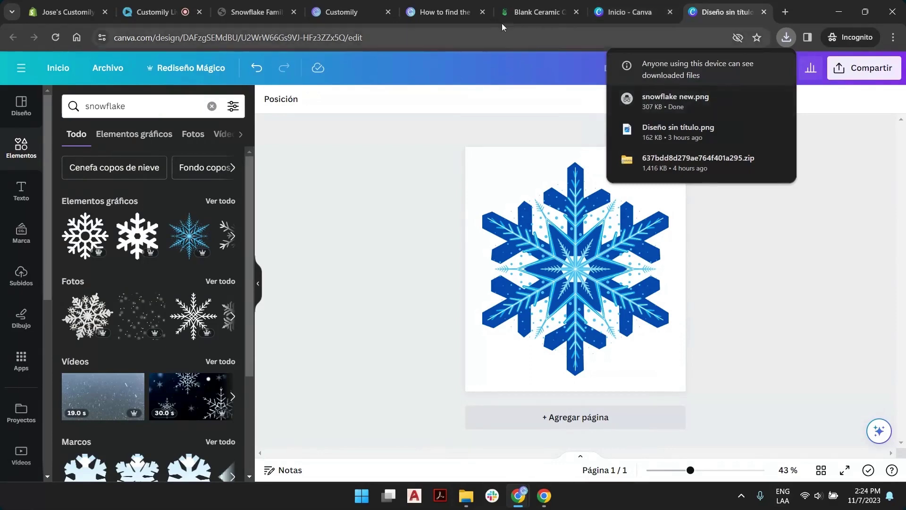
# - Switch to Printify and update the ceramic ornament's product variants so that only the Star shape is selected
pyautogui.click(528, 12)
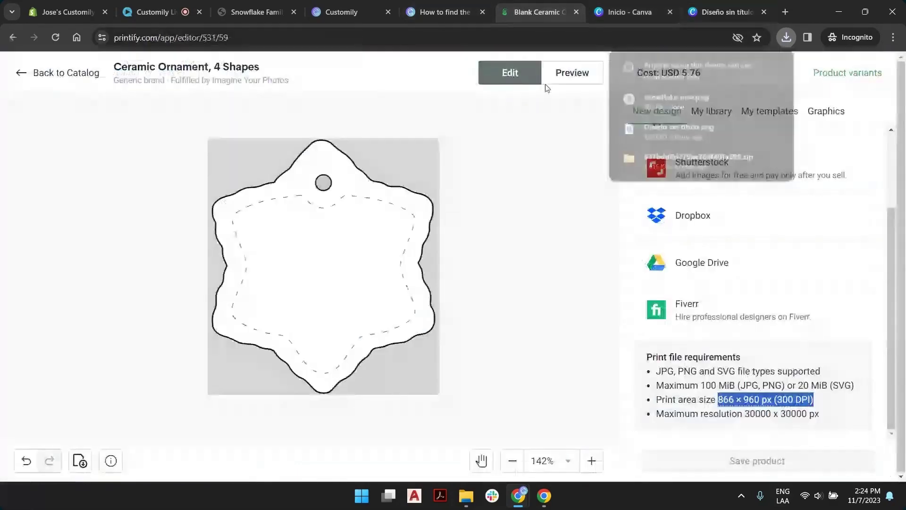
pyautogui.click(854, 75)
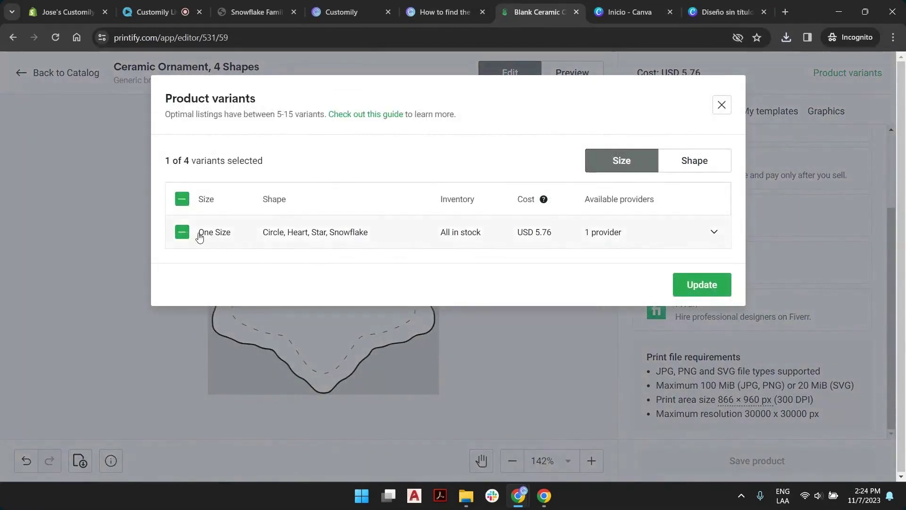
pyautogui.click(190, 234)
pyautogui.click(182, 273)
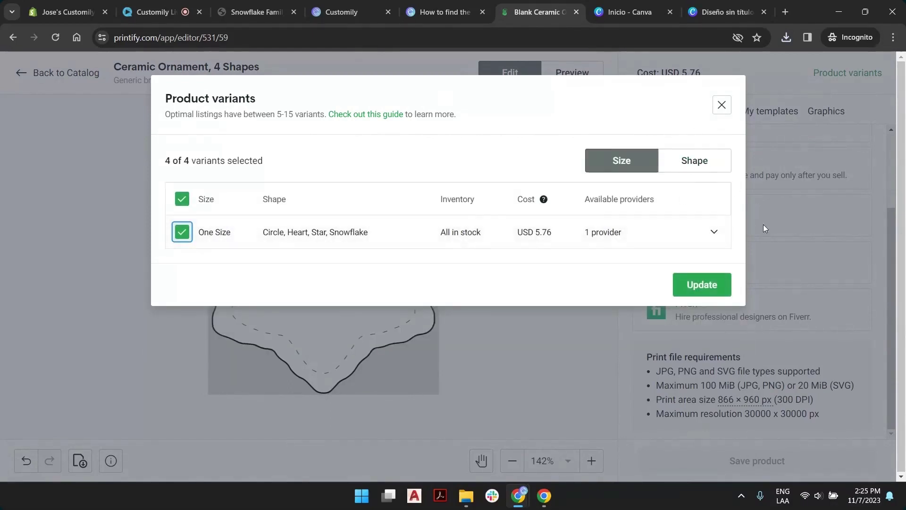
pyautogui.click(715, 232)
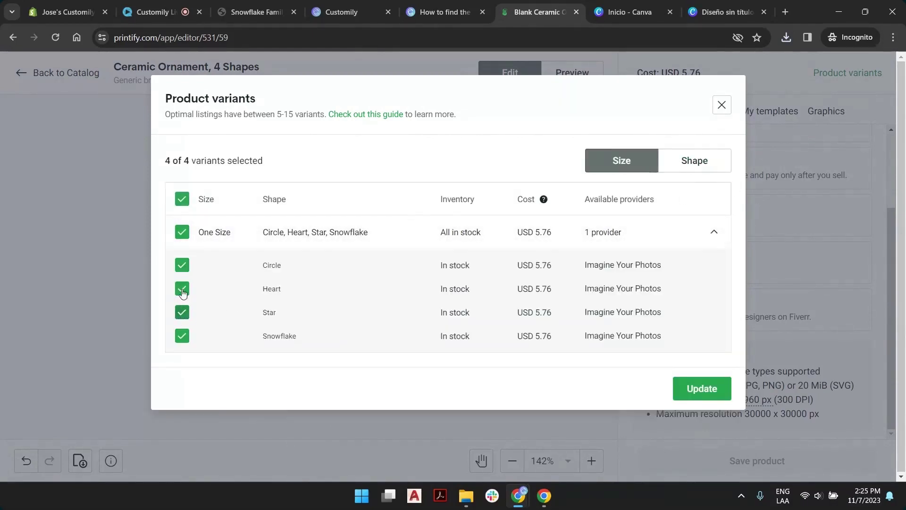
pyautogui.click(182, 232)
pyautogui.click(182, 353)
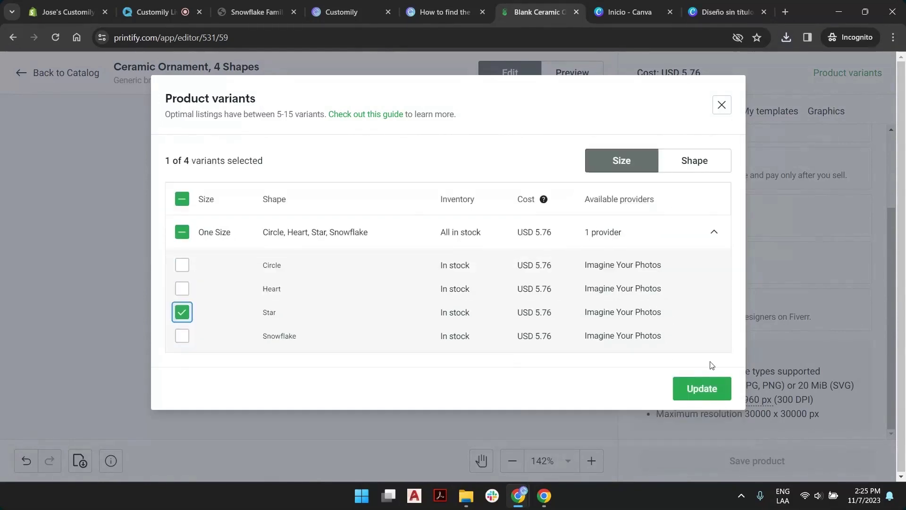
pyautogui.click(702, 388)
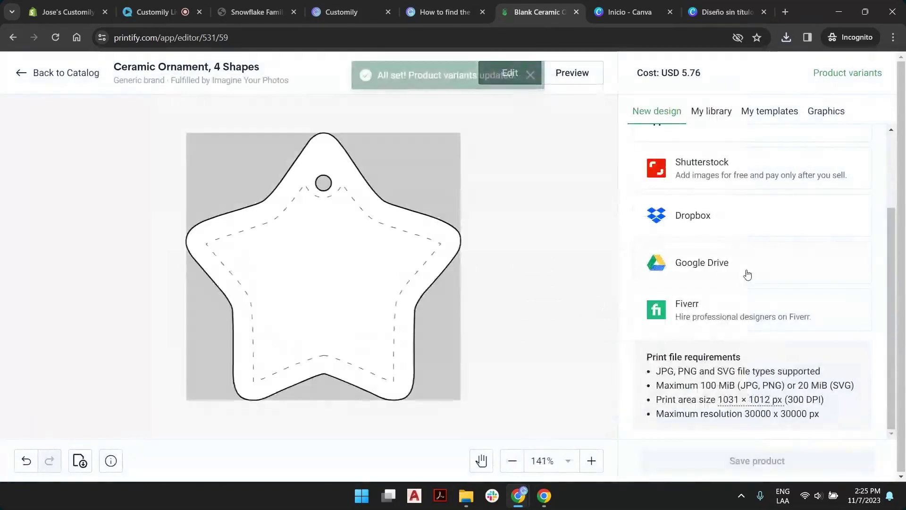
# - Read the star's print area size in Printify and set the width of a custom-size Canva design to 1031 px
pyautogui.moveTo(838, 404); pyautogui.dragTo(719, 400)
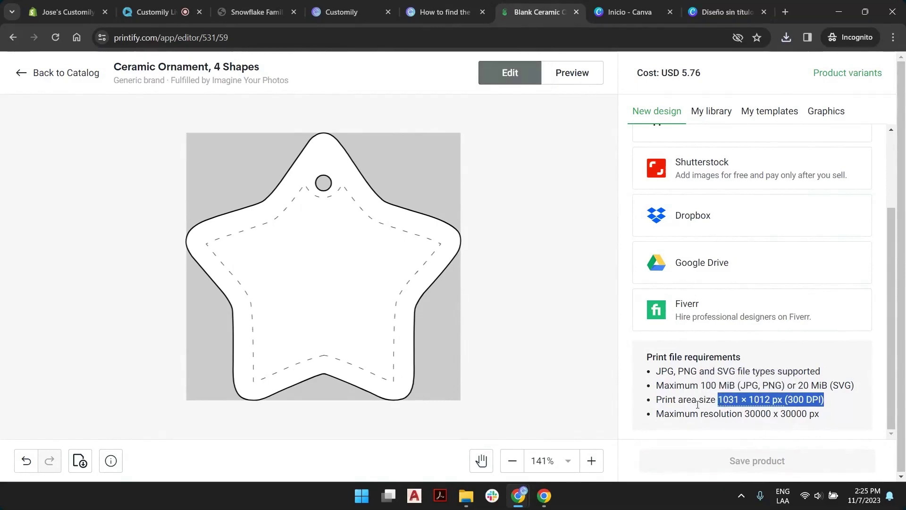
pyautogui.click(628, 15)
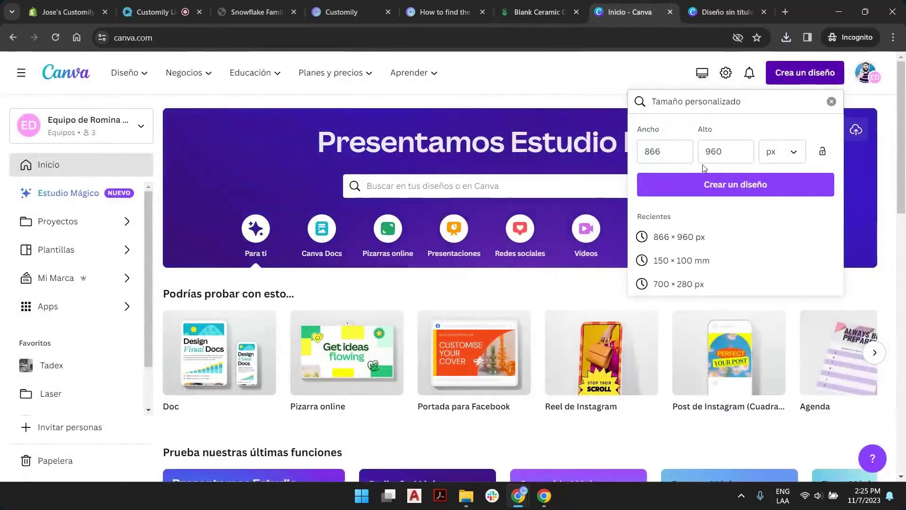
pyautogui.click(666, 152)
pyautogui.write('1031')
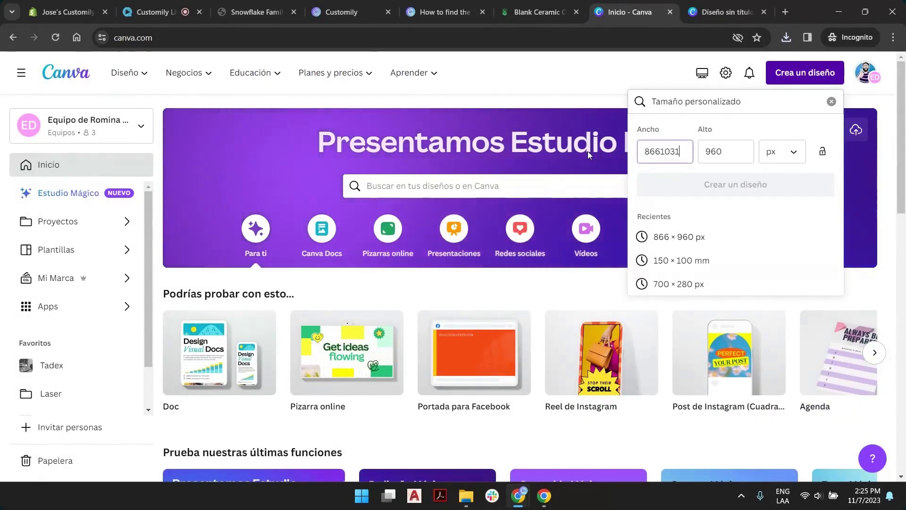
pyautogui.doubleClick(664, 152)
pyautogui.press('BackSpace')
pyautogui.write('1031')
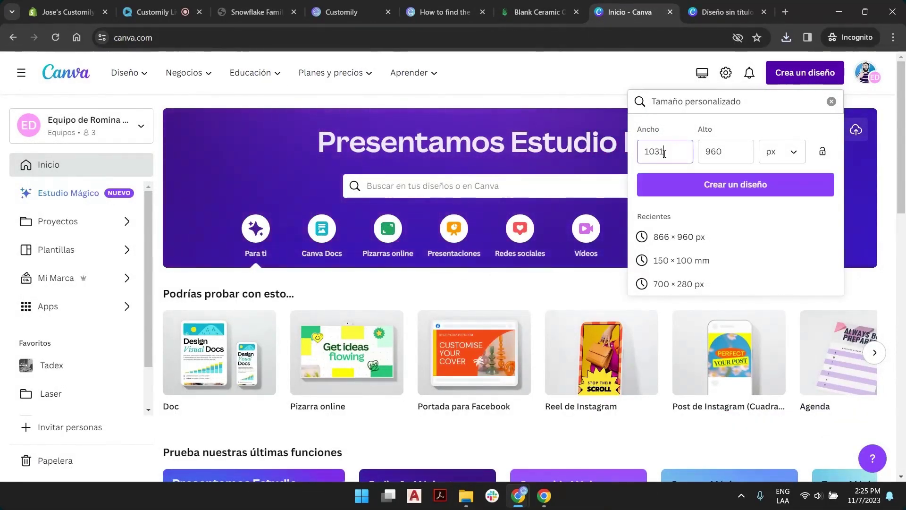
# - Set the custom design's height to 1012 px, matching Printify's print area, and create the design
pyautogui.click(727, 12)
pyautogui.click(623, 11)
pyautogui.click(538, 12)
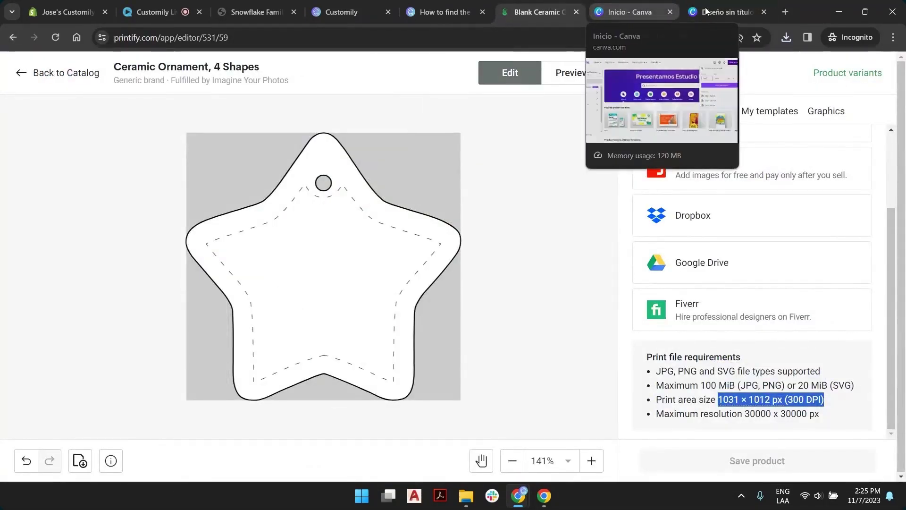
pyautogui.click(627, 12)
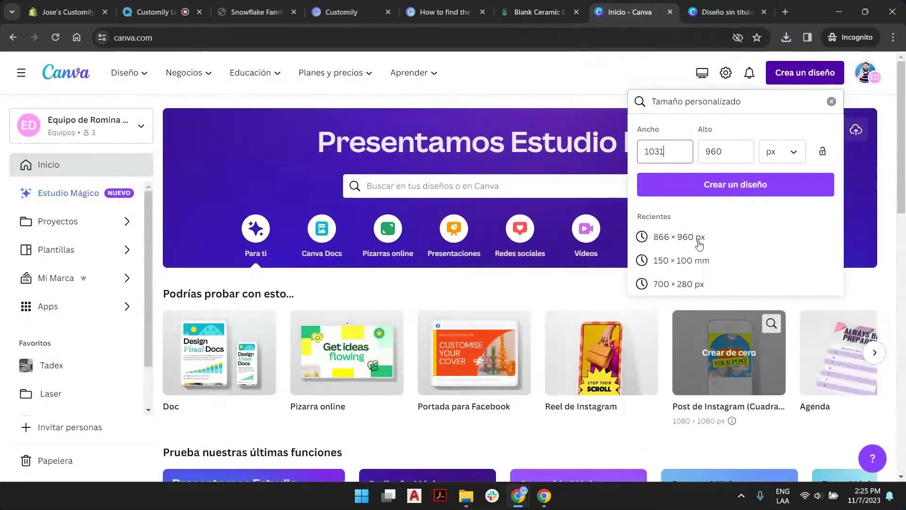
pyautogui.doubleClick(731, 154)
pyautogui.write('1012')
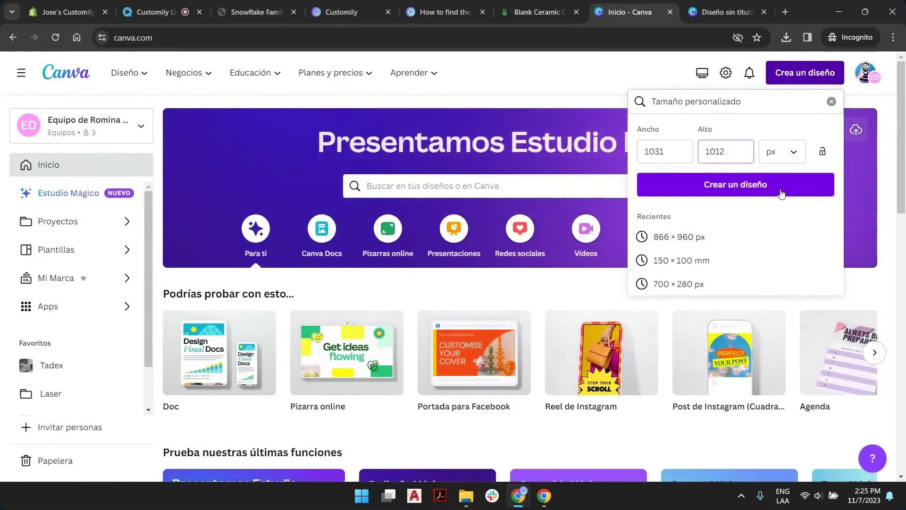
pyautogui.click(781, 194)
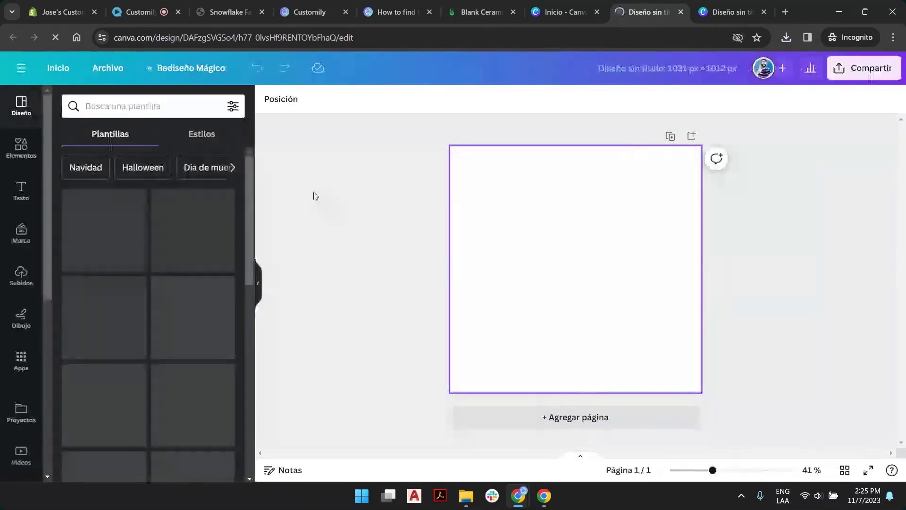
# - Upload the star template image and place it on the page, enlarged to fill the whole canvas
pyautogui.click(21, 275)
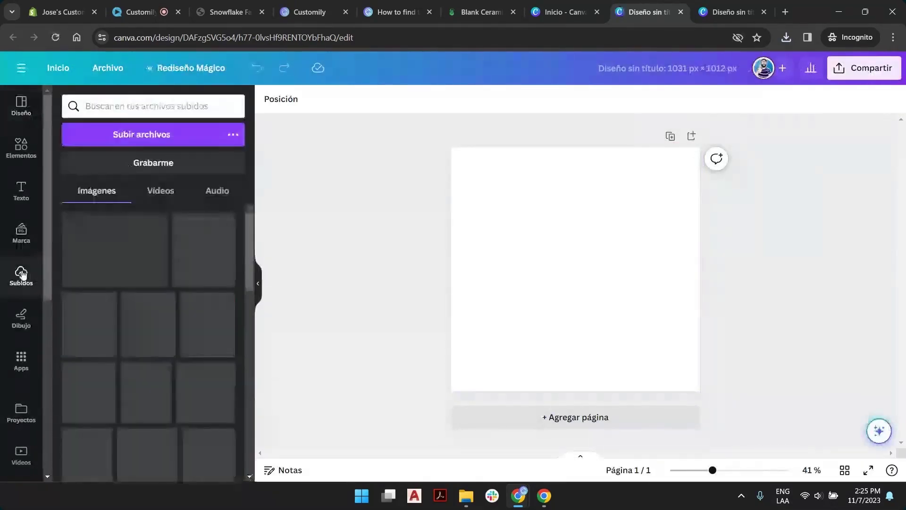
pyautogui.click(137, 137)
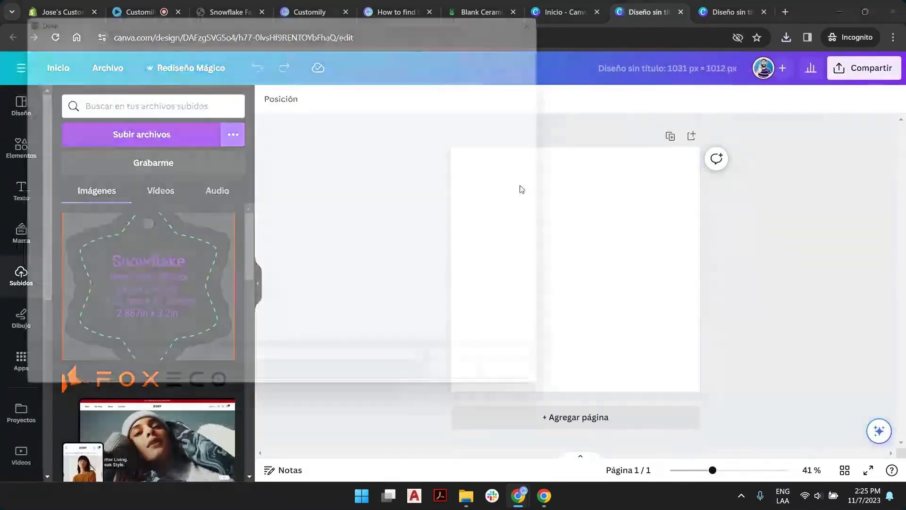
pyautogui.doubleClick(481, 91)
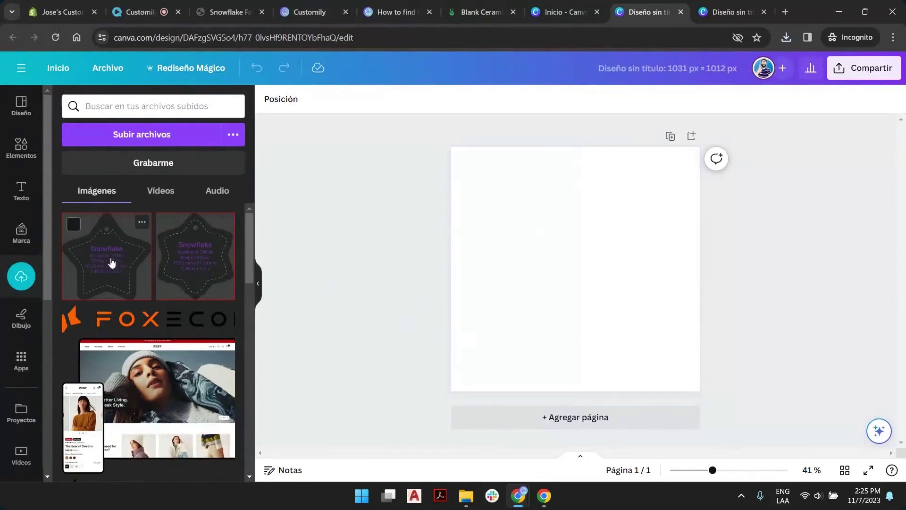
pyautogui.moveTo(111, 263); pyautogui.dragTo(468, 173)
pyautogui.moveTo(612, 305); pyautogui.dragTo(699, 390)
pyautogui.click(746, 288)
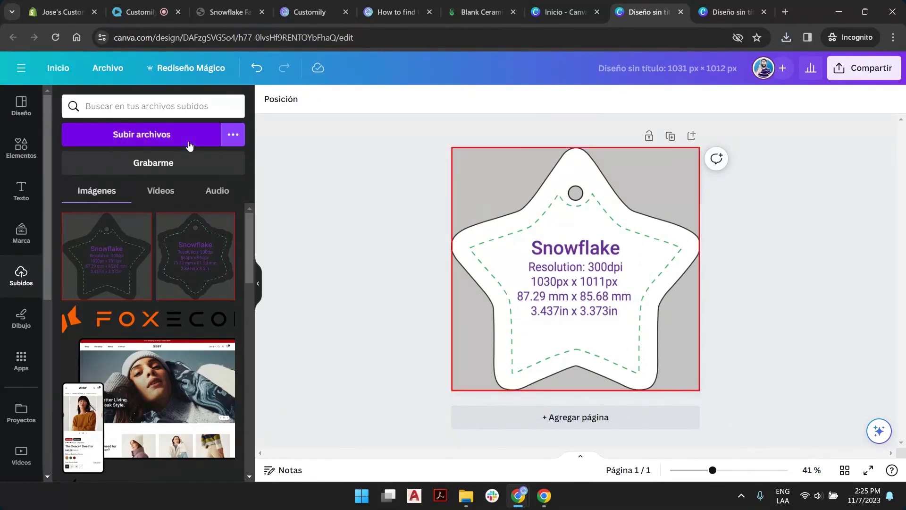
# - Search the elements library for "christmas star"
pyautogui.click(21, 147)
pyautogui.click(128, 108)
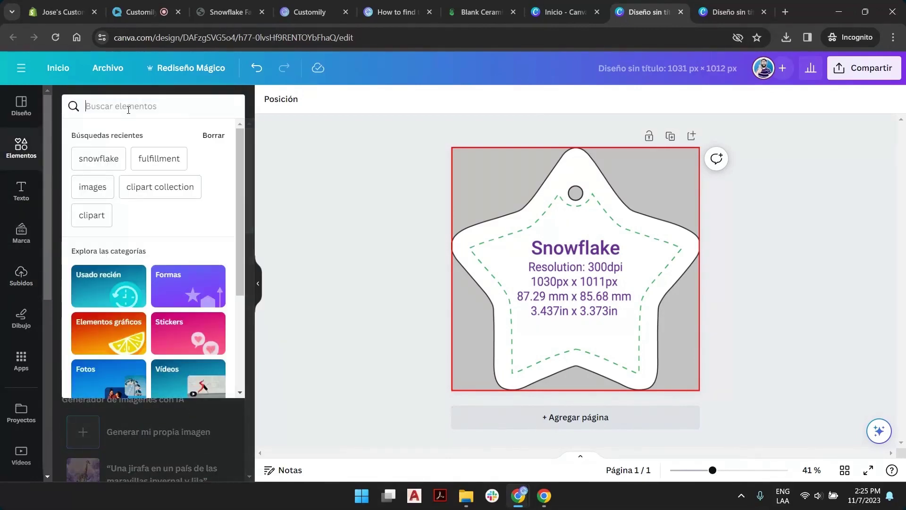
pyautogui.write('christma')
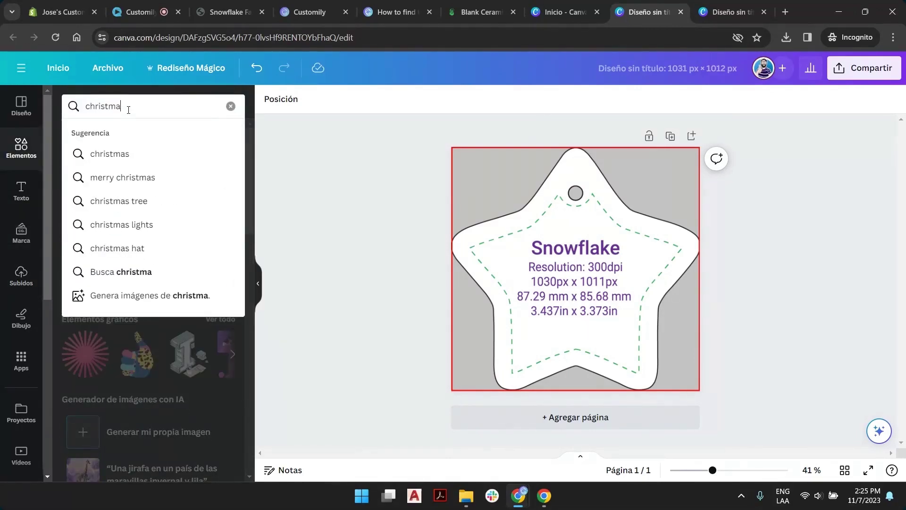
pyautogui.write('s star')
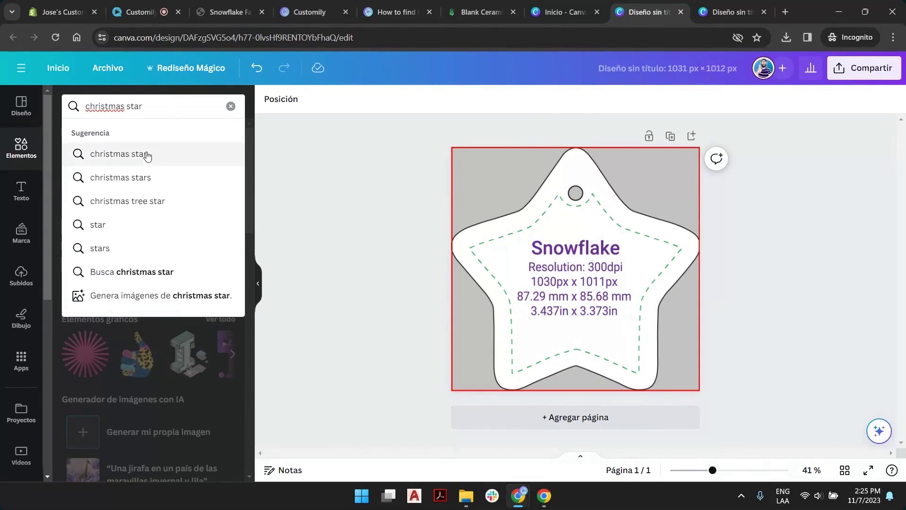
pyautogui.press('Return')
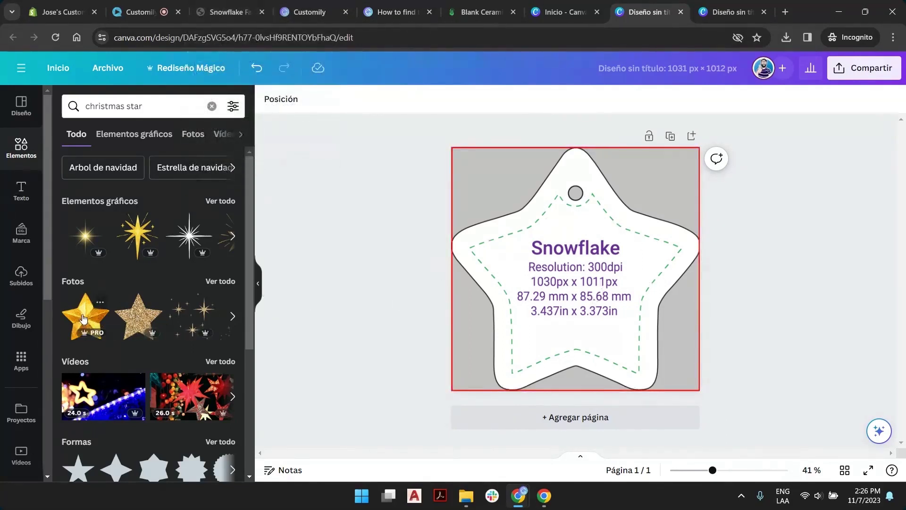
# - Try the gold 3D star photo on the page and delete it
pyautogui.moveTo(83, 319); pyautogui.dragTo(561, 264)
pyautogui.moveTo(455, 254); pyautogui.dragTo(555, 250)
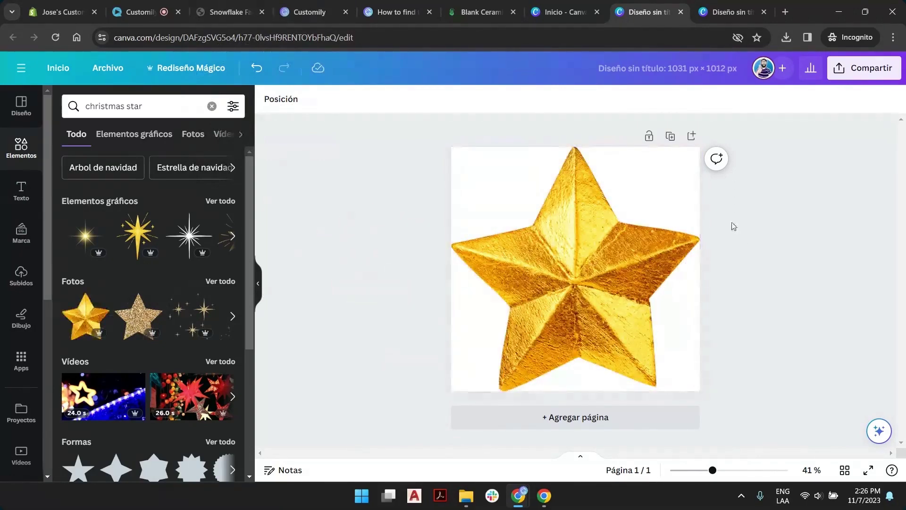
pyautogui.click(580, 261)
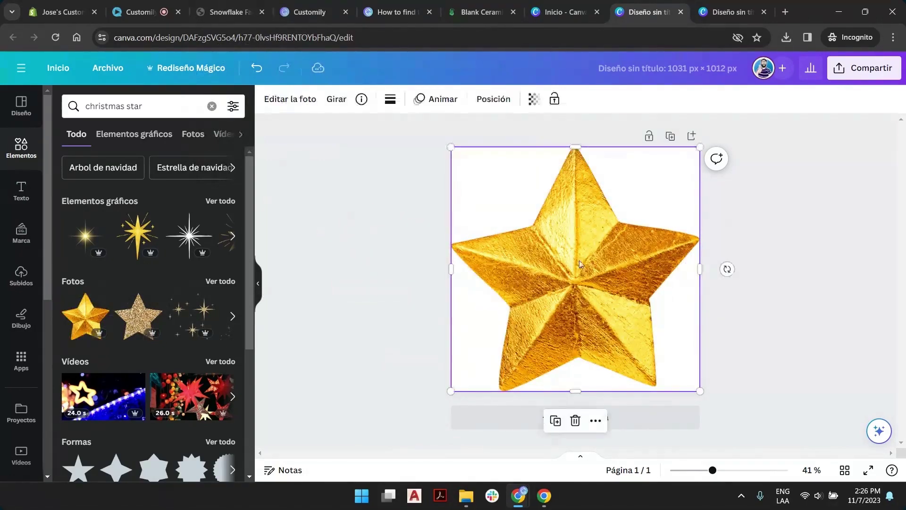
pyautogui.click(577, 419)
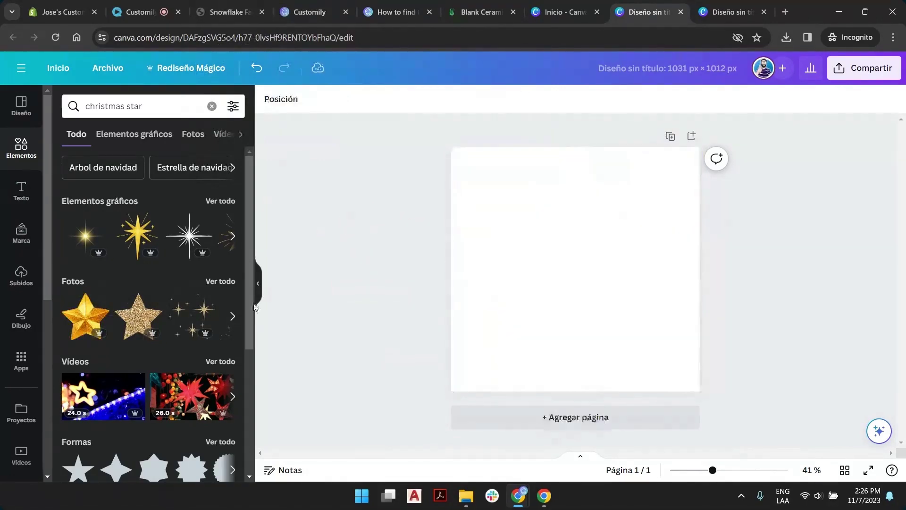
# - Show all graphics results for the star search and undo the last changes to restore the star template on the page
pyautogui.click(223, 202)
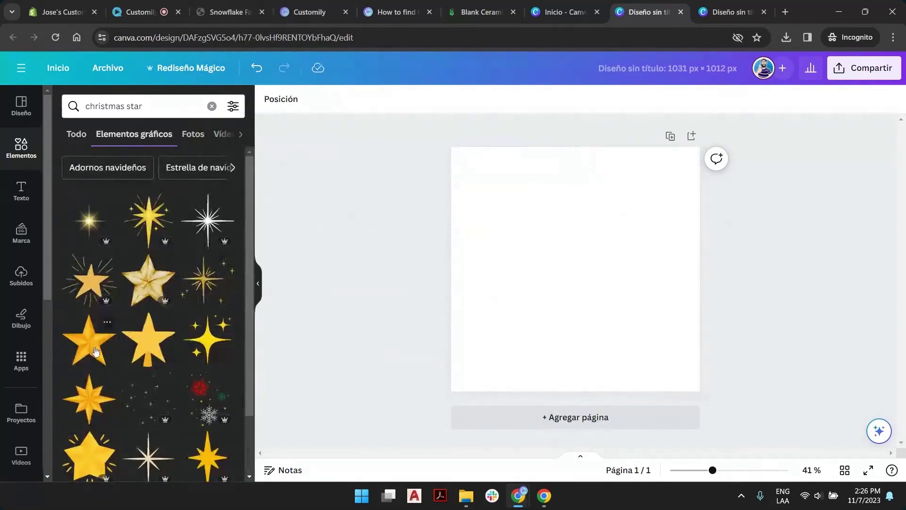
pyautogui.moveTo(95, 352); pyautogui.dragTo(453, 249)
pyautogui.click(574, 220)
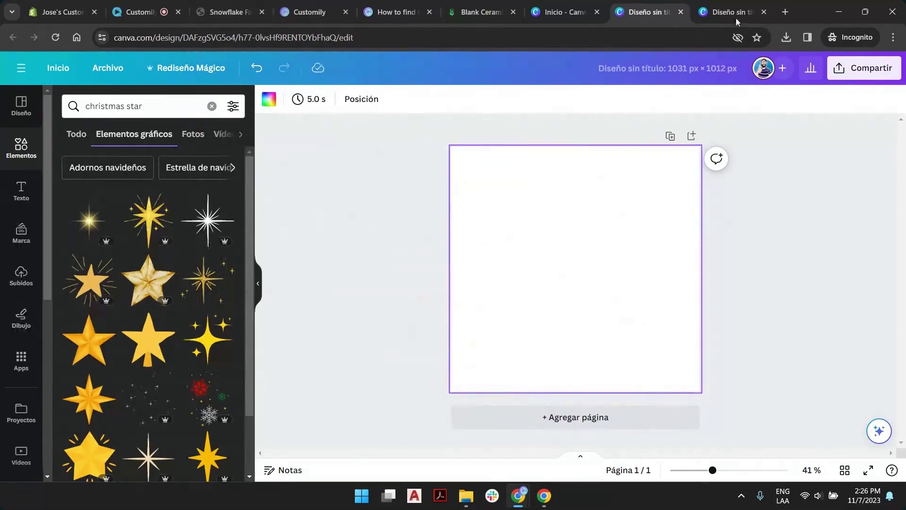
pyautogui.click(256, 67)
pyautogui.click(256, 68)
pyautogui.click(256, 68)
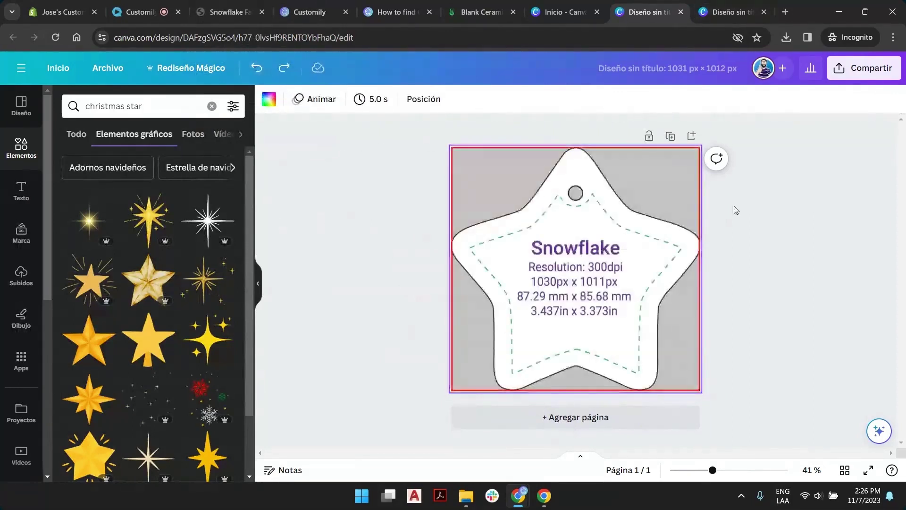
# - Try the watercolor gold star graphic on the page and undo its placement
pyautogui.click(677, 147)
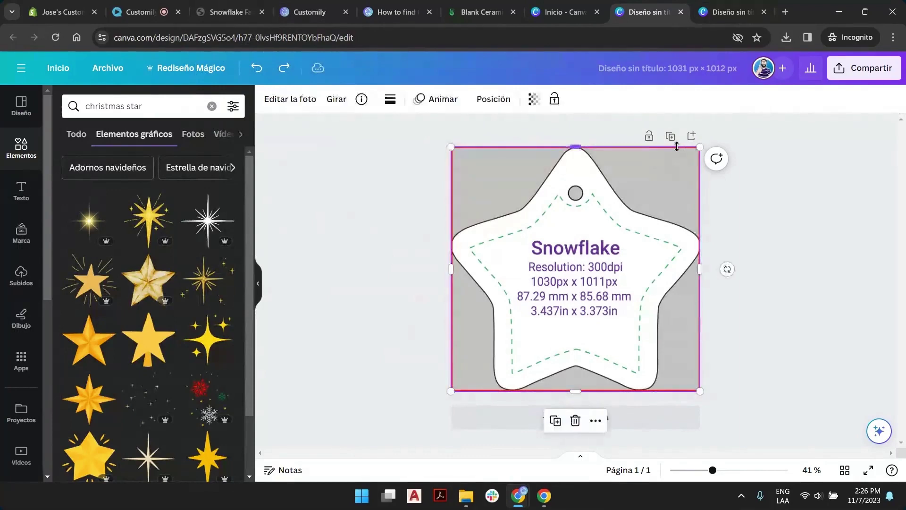
pyautogui.click(750, 252)
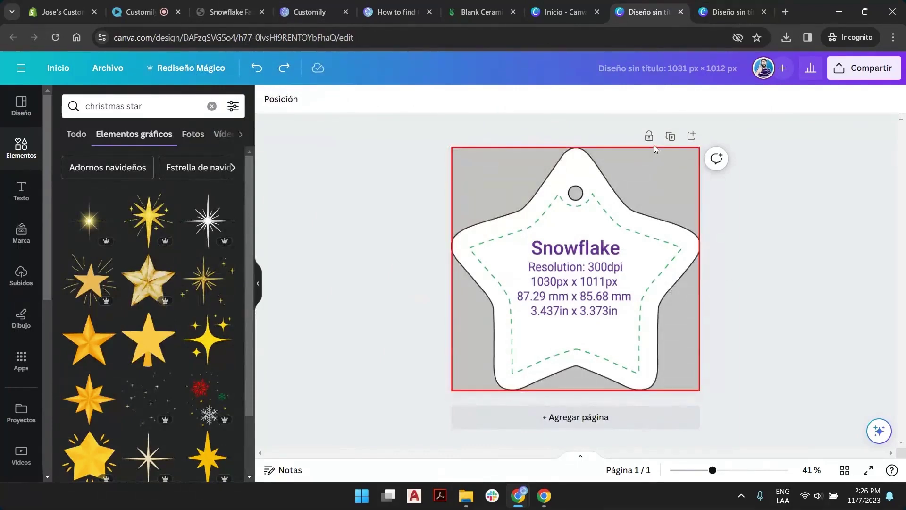
pyautogui.moveTo(99, 333); pyautogui.dragTo(598, 257)
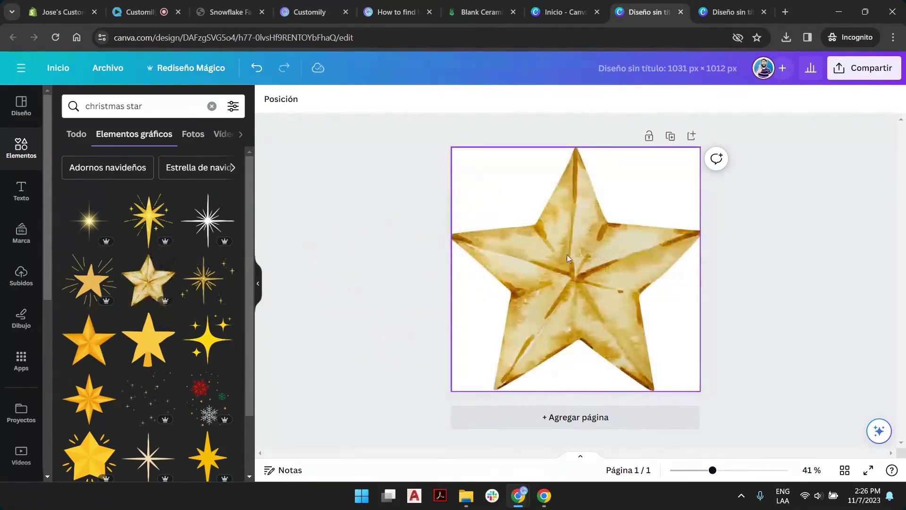
pyautogui.hotkey('ctrl', 'z')
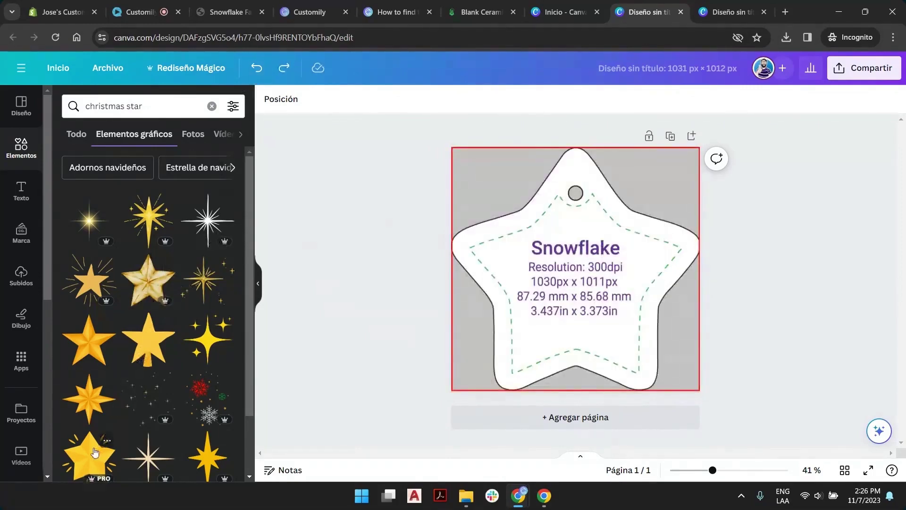
# - Try the yellow star with rays over the template's dashed outline and delete it
pyautogui.moveTo(94, 452); pyautogui.dragTo(455, 178)
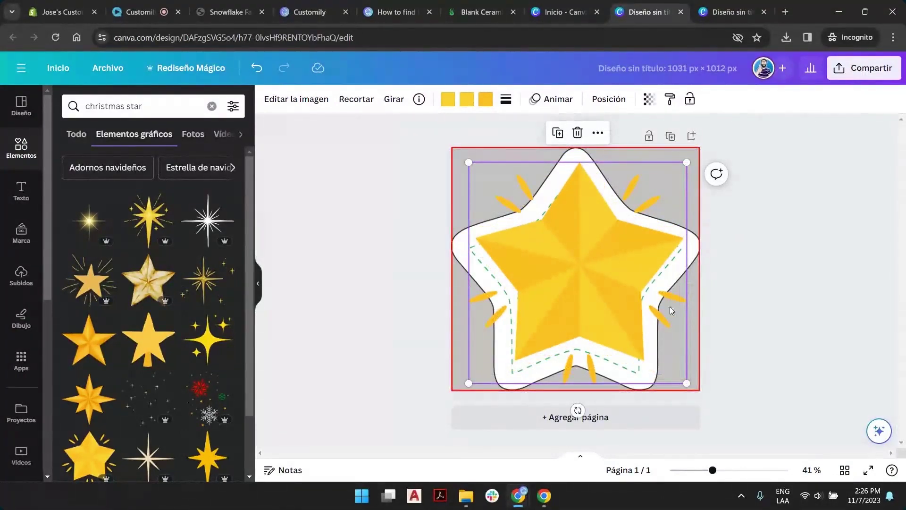
pyautogui.moveTo(580, 250); pyautogui.dragTo(573, 258)
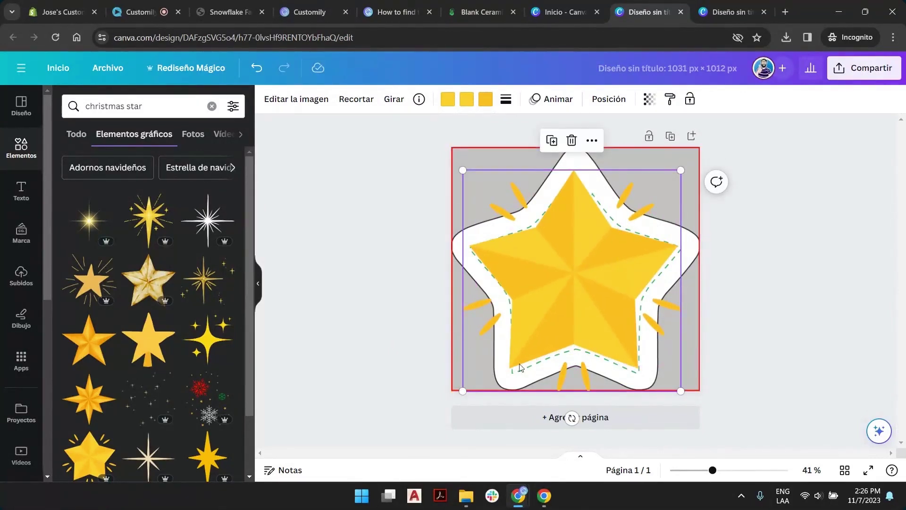
pyautogui.click(572, 141)
# - Find the solid gold glitter star among the graphics and place it centered over the template's text
pyautogui.scroll(-6, 164, 362)
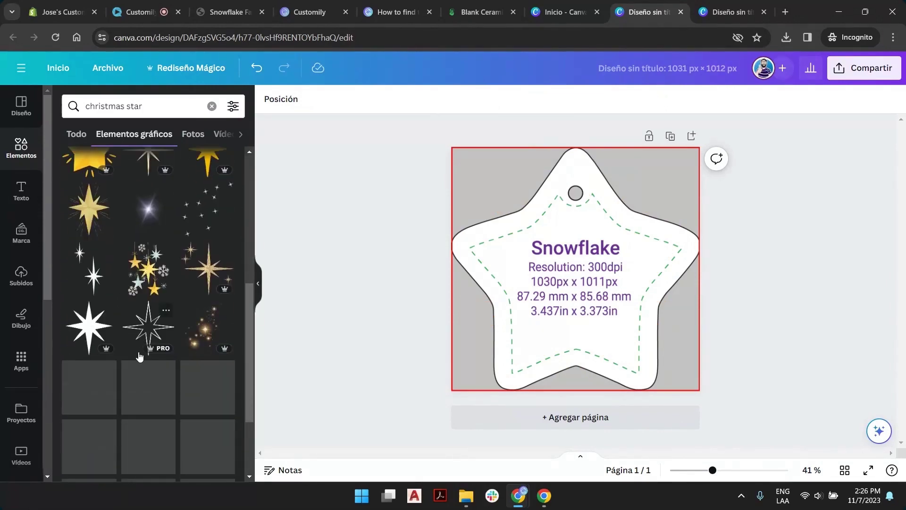
pyautogui.scroll(6, 140, 357)
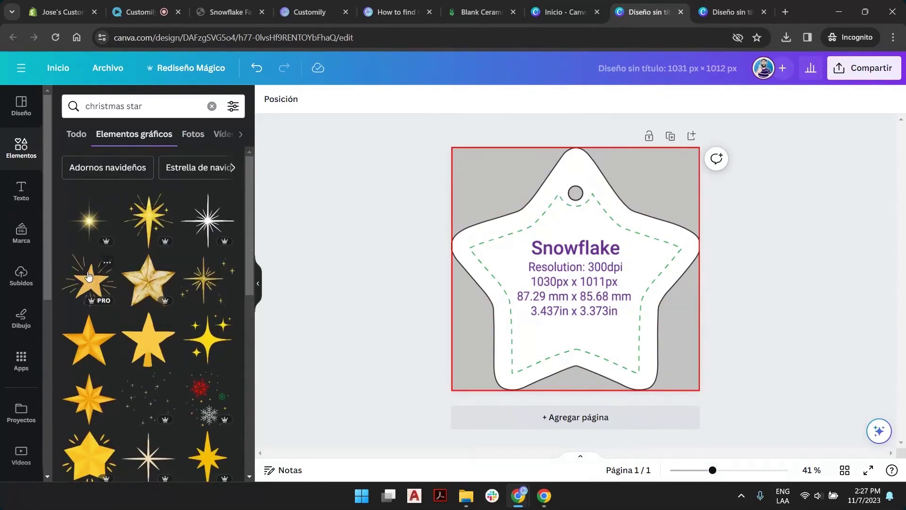
pyautogui.scroll(-5, 158, 295)
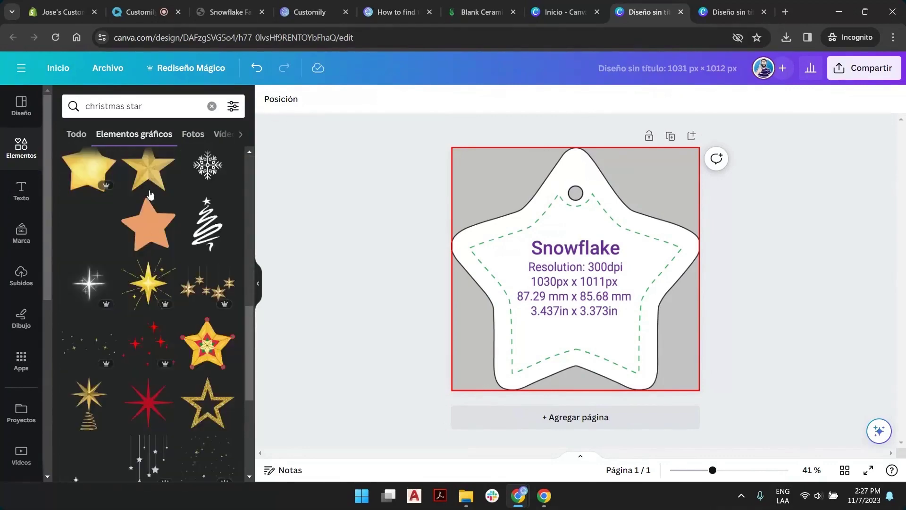
pyautogui.scroll(1, 157, 232)
pyautogui.moveTo(166, 243); pyautogui.dragTo(199, 248)
pyautogui.scroll(-2, 199, 412)
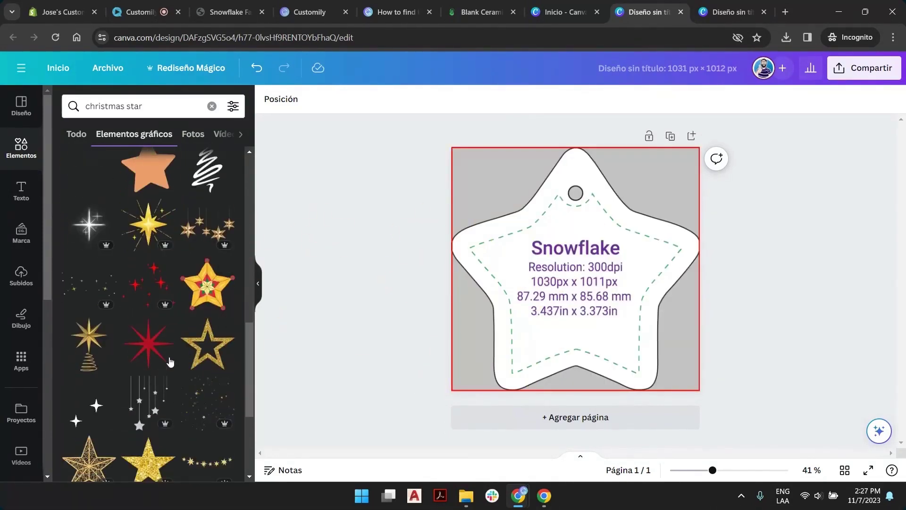
pyautogui.moveTo(208, 343); pyautogui.dragTo(118, 319)
pyautogui.scroll(-1, 118, 320)
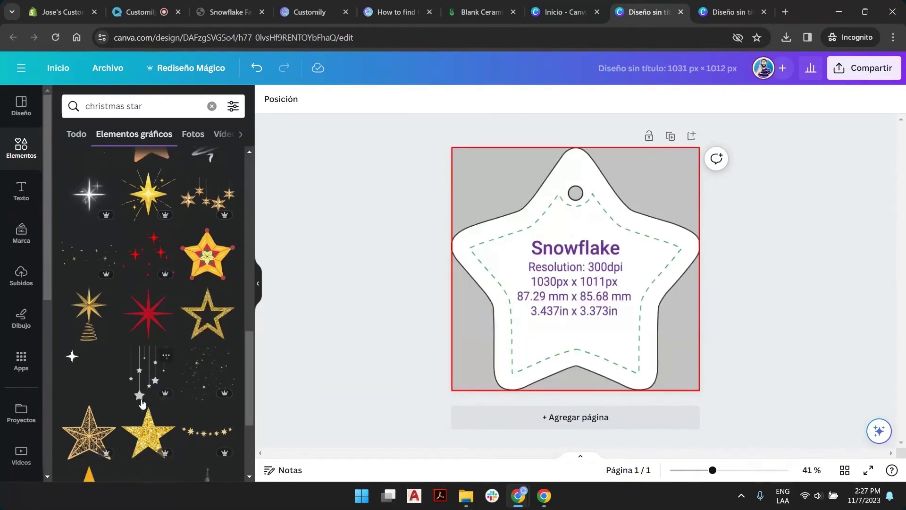
pyautogui.moveTo(148, 403); pyautogui.dragTo(571, 283)
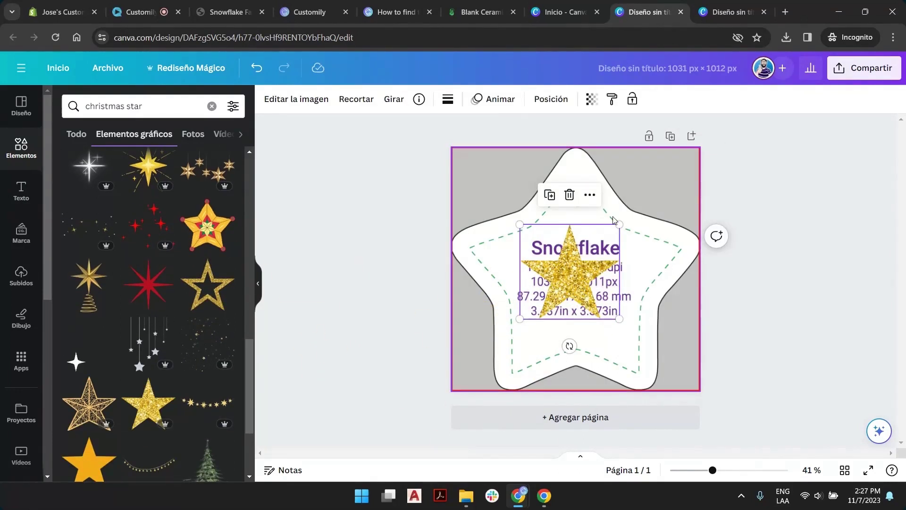
pyautogui.moveTo(581, 278)
pyautogui.mouseDown()
pyautogui.moveTo(608, 276)
pyautogui.moveTo(577, 270)
pyautogui.mouseUp()
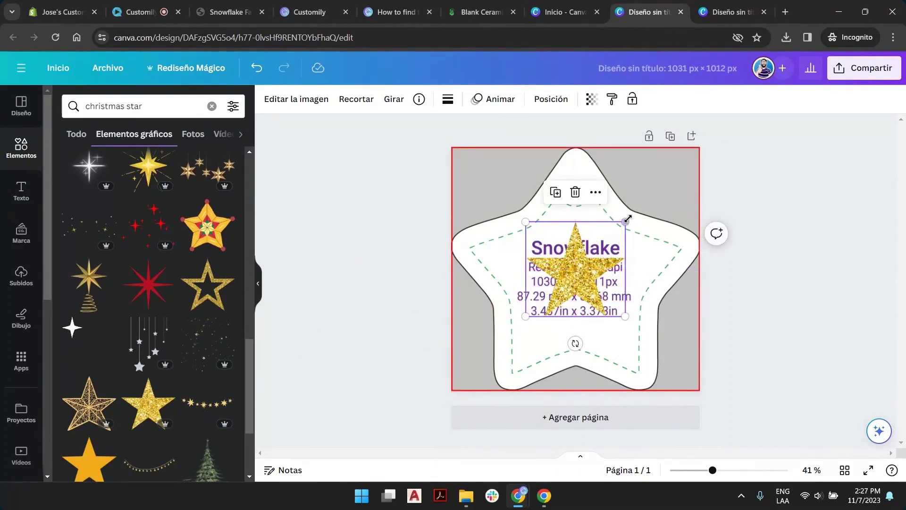
# - Enlarge the solid gold glitter star proportionally until its points nearly reach the edges of the page
pyautogui.moveTo(626, 221); pyautogui.dragTo(694, 156)
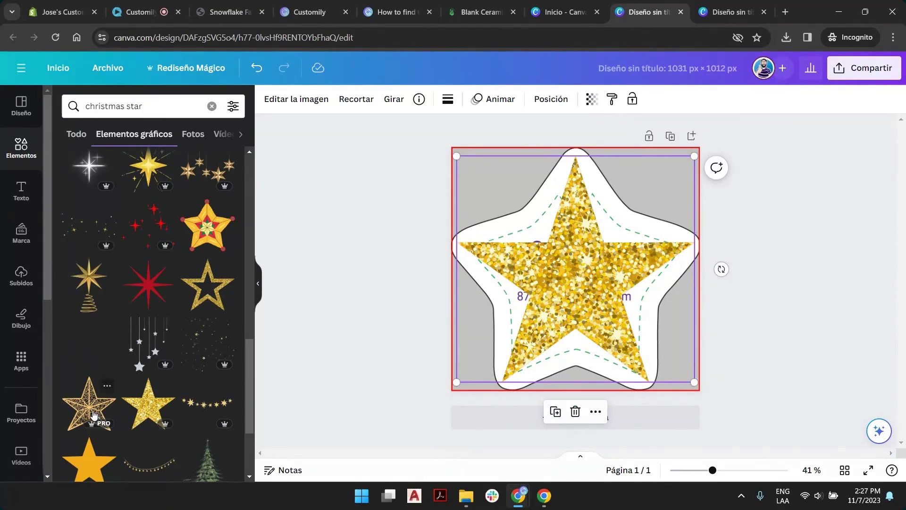
# - Try the golden wireframe star graphic in place of the glitter star and undo the replacement
pyautogui.moveTo(90, 406); pyautogui.dragTo(587, 261)
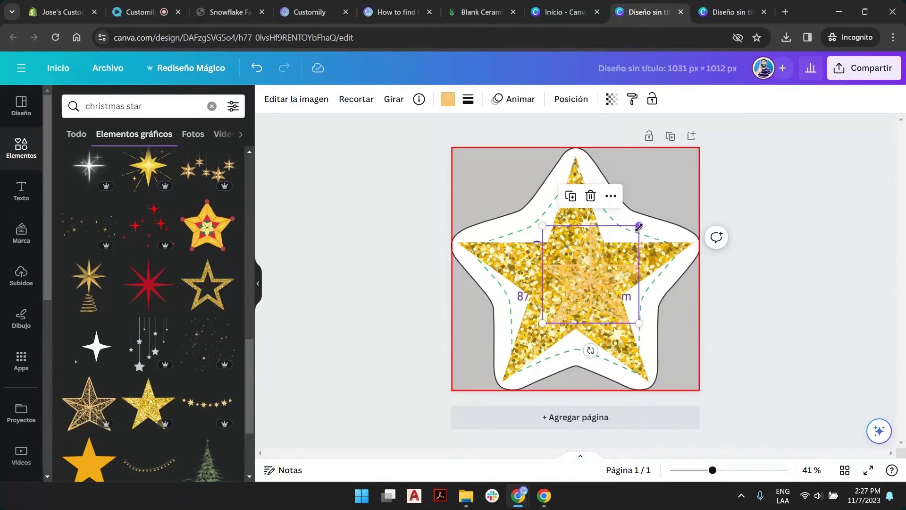
pyautogui.moveTo(639, 226); pyautogui.dragTo(693, 158)
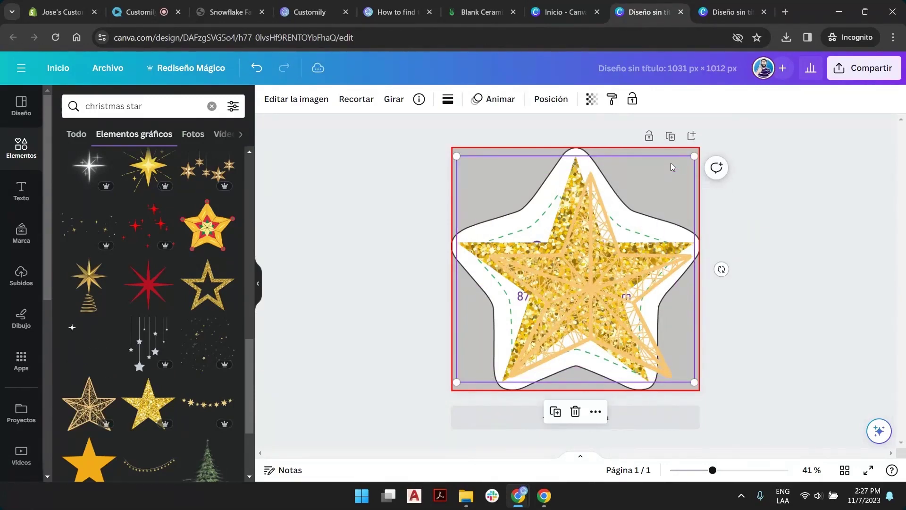
pyautogui.click(575, 412)
pyautogui.click(598, 262)
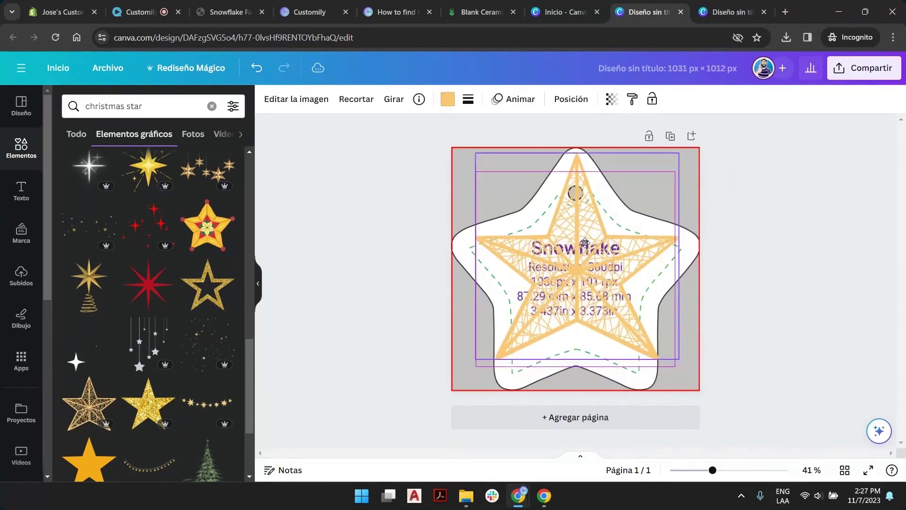
pyautogui.click(257, 68)
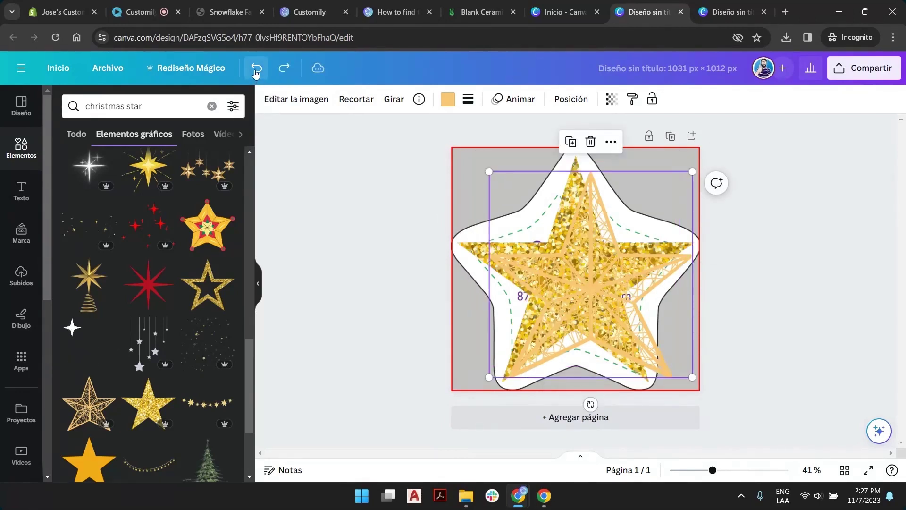
pyautogui.click(257, 68)
pyautogui.click(256, 68)
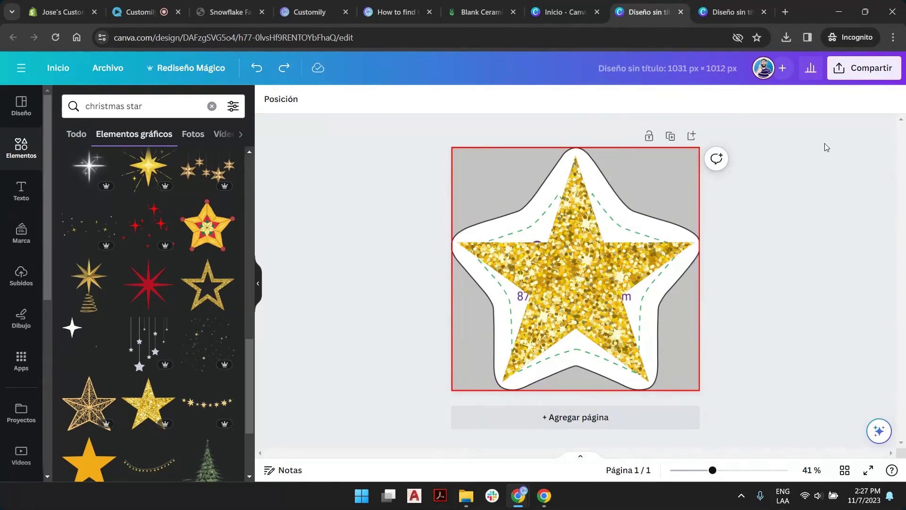
# - Delete the star template image behind the gold glitter star and leave the star uncropped
pyautogui.click(678, 153)
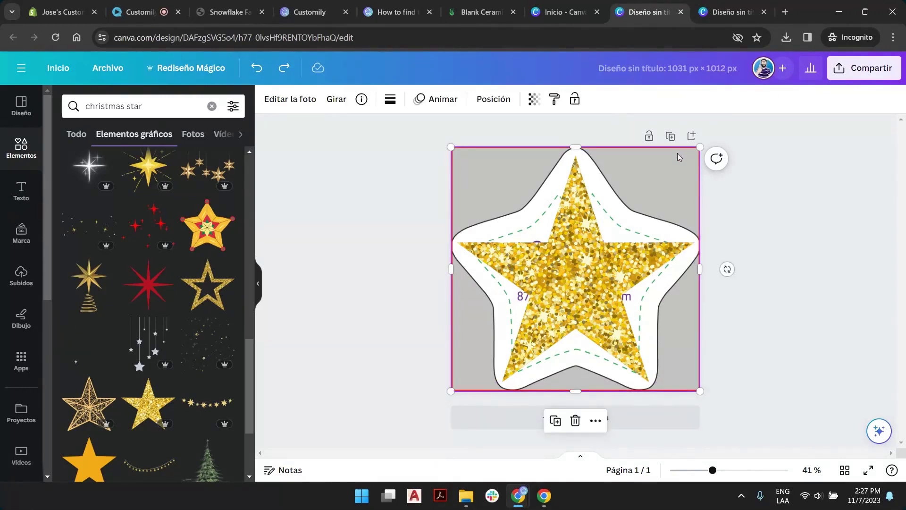
pyautogui.press('Delete')
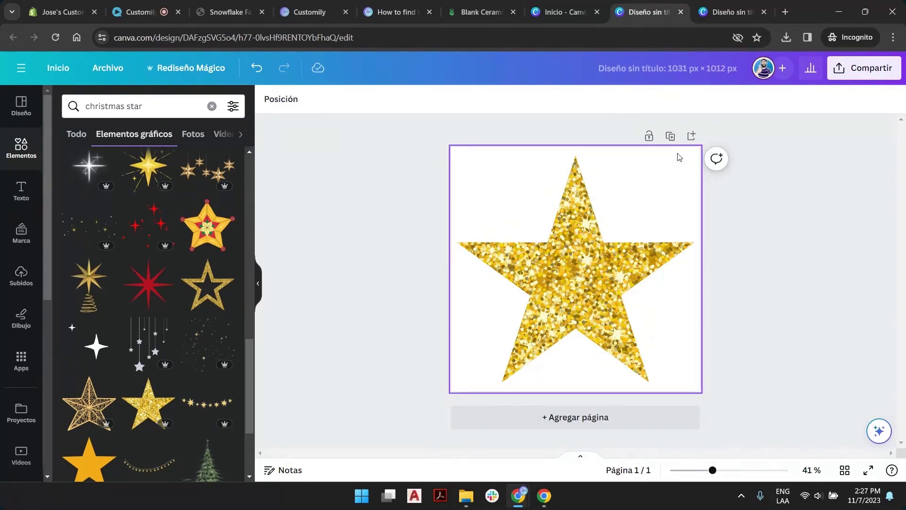
pyautogui.doubleClick(590, 263)
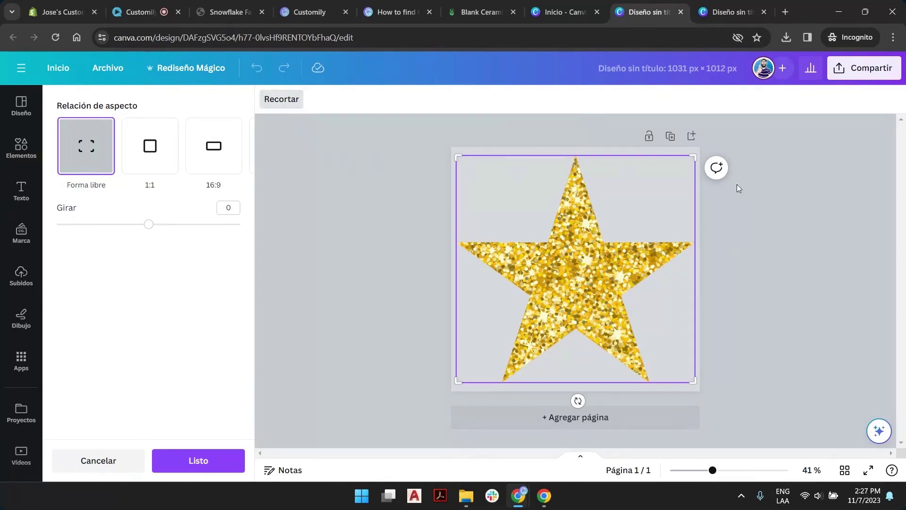
pyautogui.click(787, 199)
pyautogui.click(370, 222)
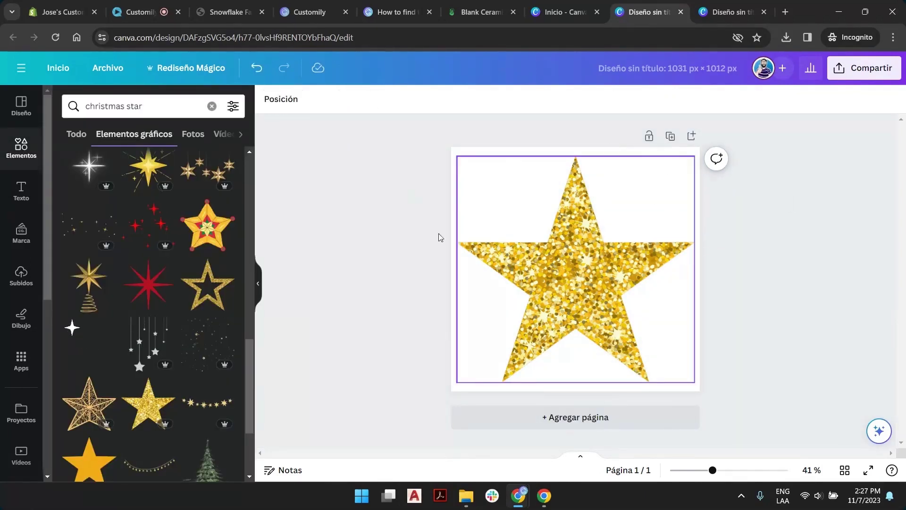
# - Download the gold star design as a PNG at size 1 with a transparent background
pyautogui.click(679, 151)
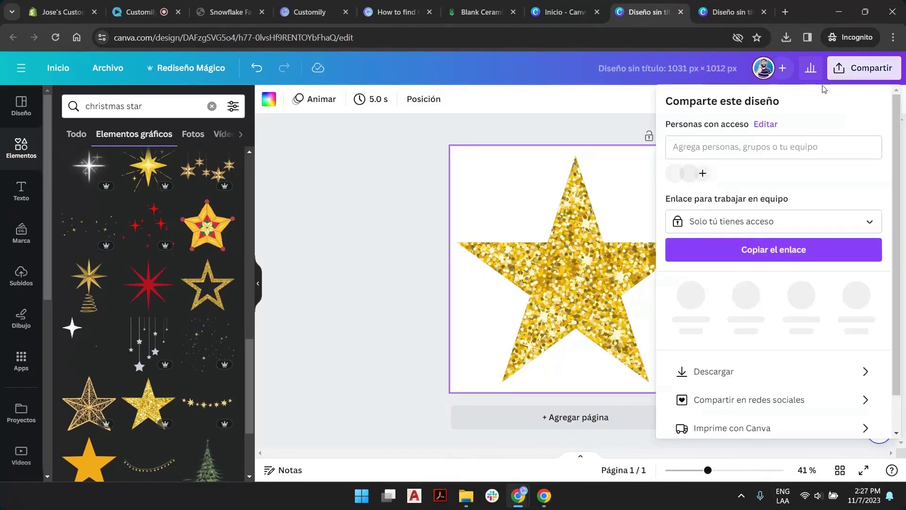
pyautogui.click(864, 69)
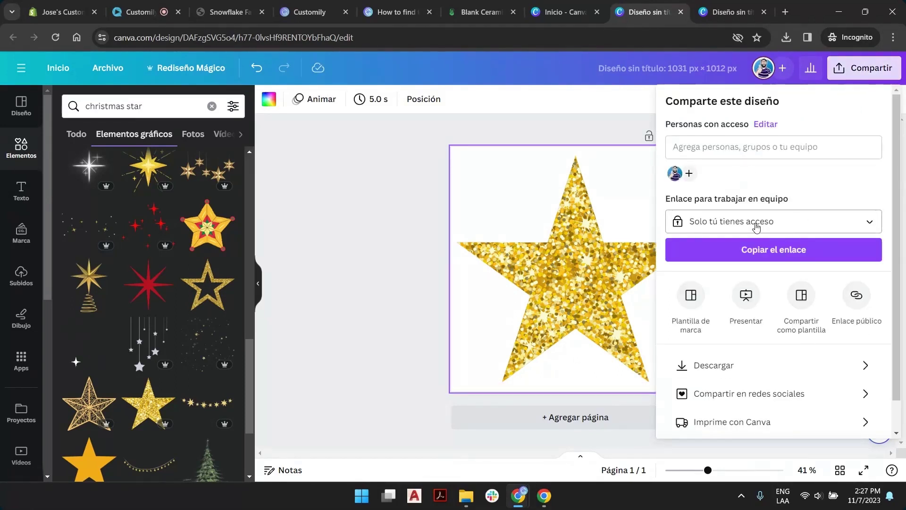
pyautogui.click(756, 365)
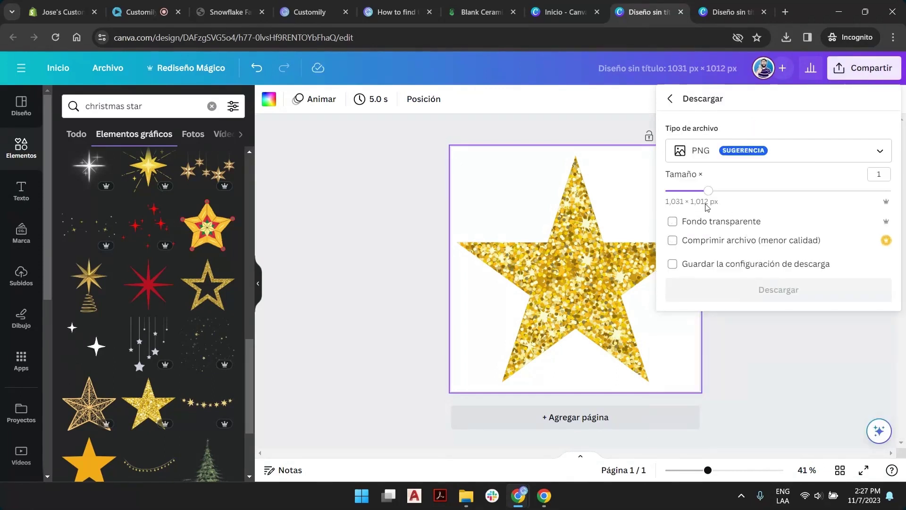
pyautogui.click(672, 221)
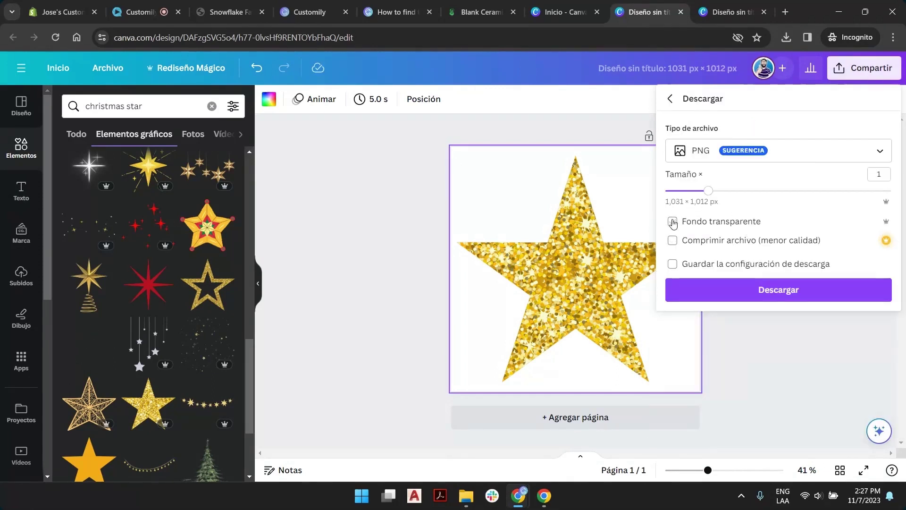
pyautogui.click(786, 291)
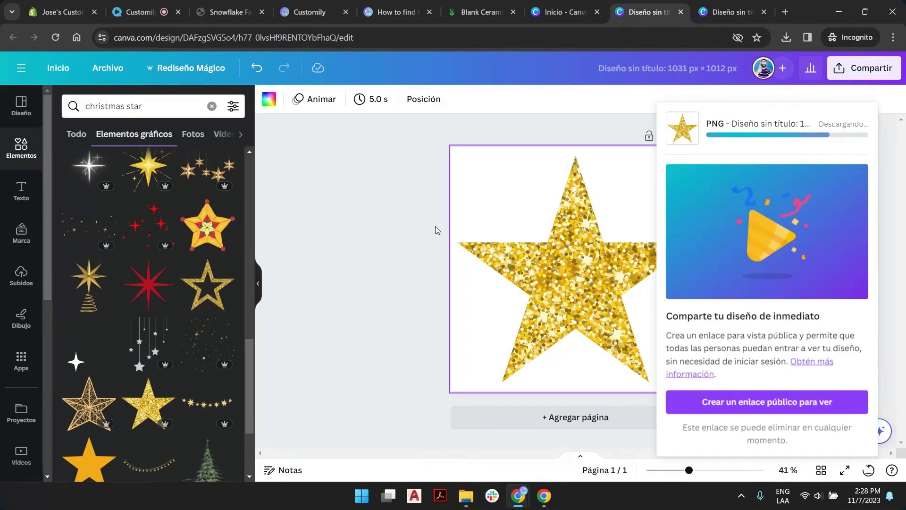
pyautogui.click(409, 197)
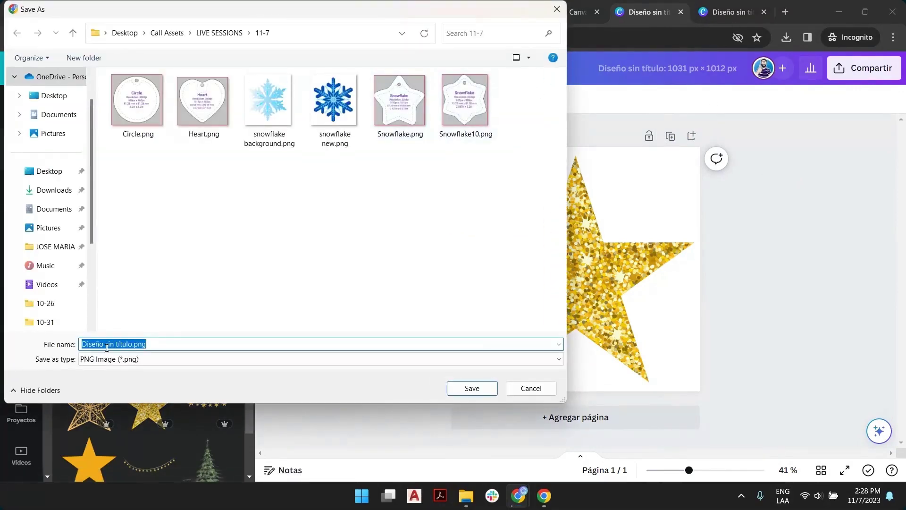
# - Save the downloaded image in the 11-7 folder under the name "star new"
pyautogui.click(126, 344)
pyautogui.moveTo(127, 344); pyautogui.dragTo(78, 339)
pyautogui.press('BackSpace')
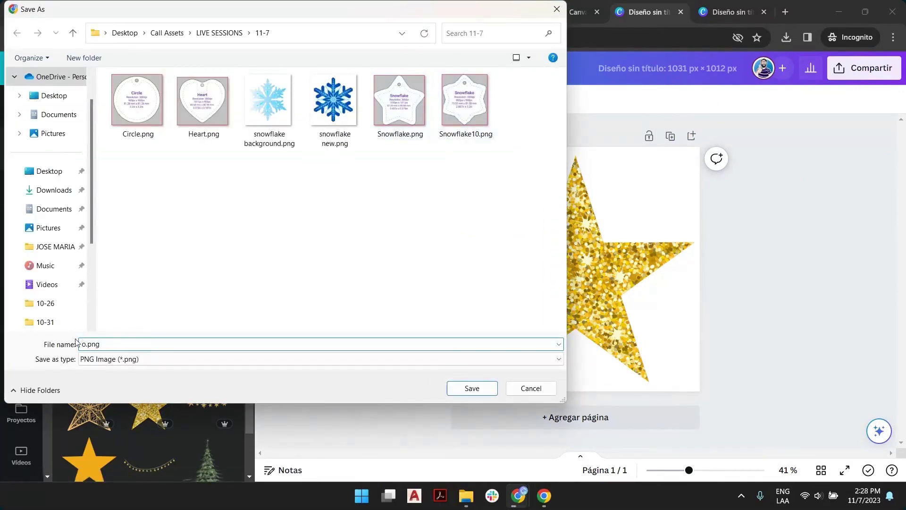
pyautogui.write('star new')
pyautogui.press('Return')
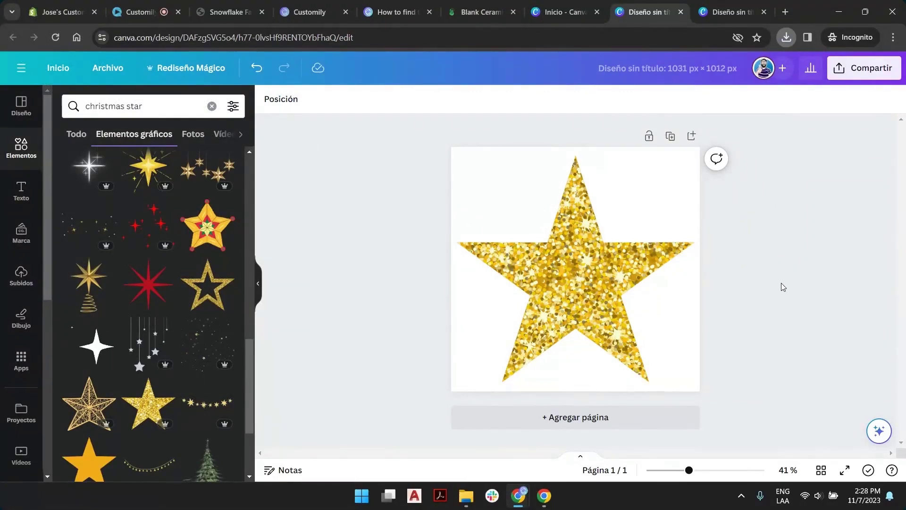
# - Switch to the Customily snowflake design and move the Image Selection 1 placeholder to the upper middle of the canvas
pyautogui.click(724, 13)
pyautogui.click(648, 14)
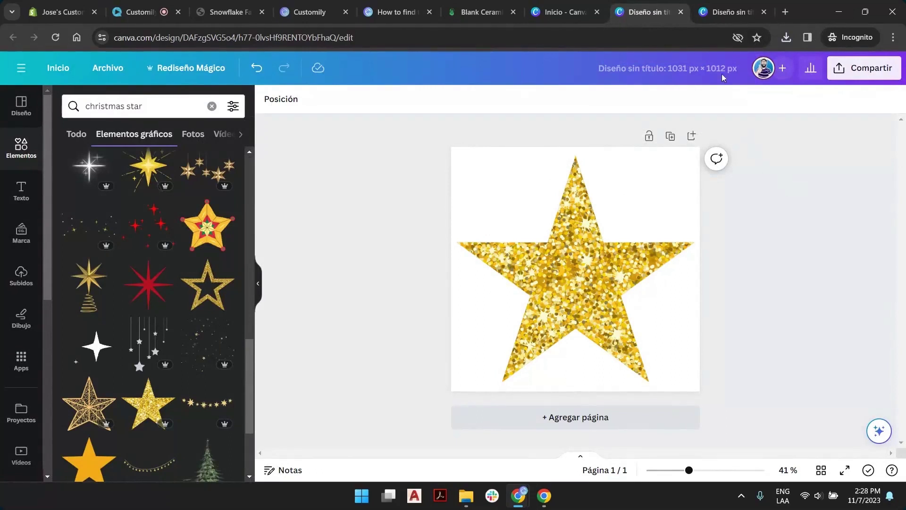
pyautogui.click(317, 6)
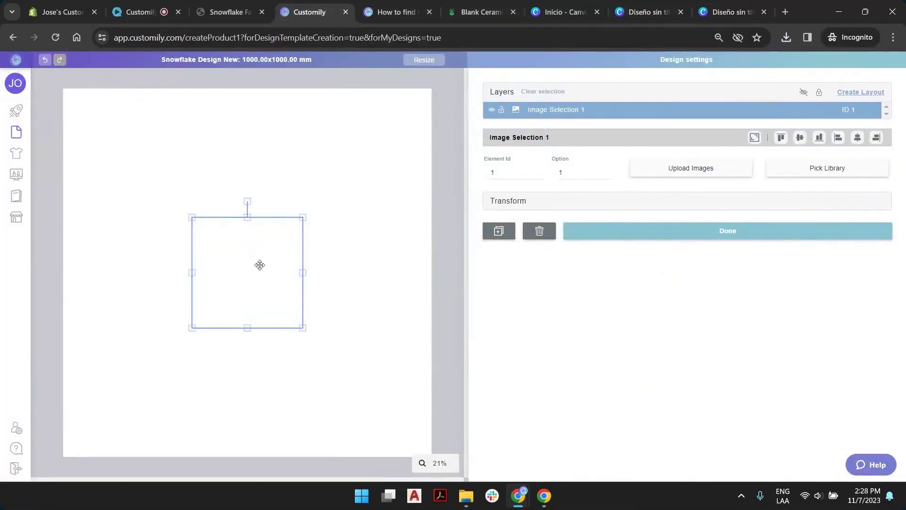
pyautogui.moveTo(259, 265); pyautogui.dragTo(255, 204)
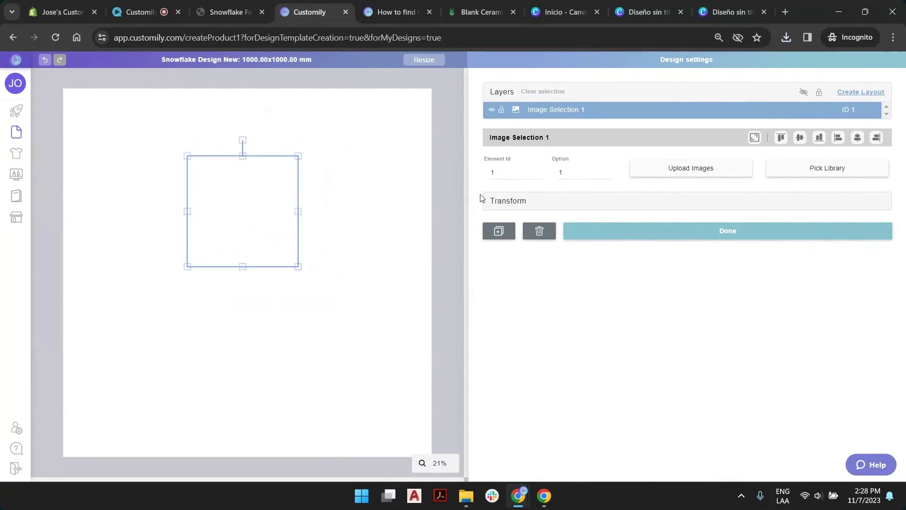
pyautogui.click(451, 144)
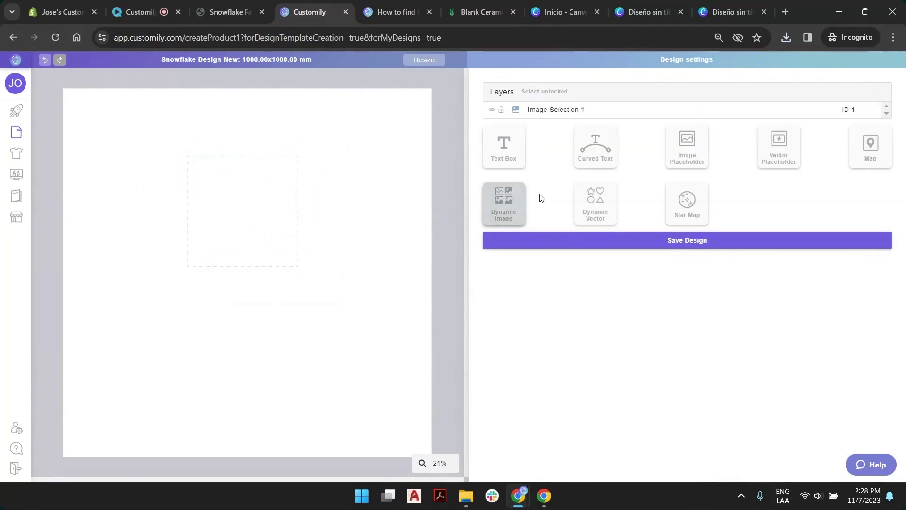
pyautogui.click(570, 112)
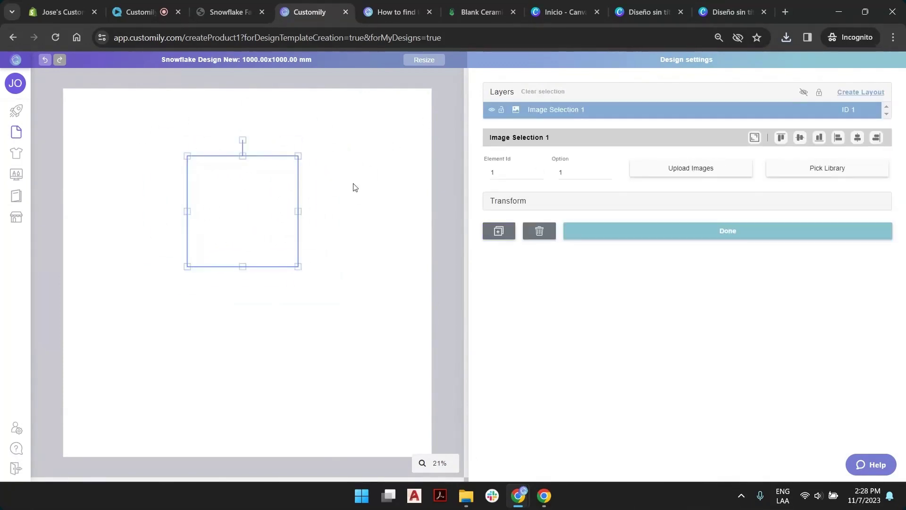
pyautogui.click(608, 170)
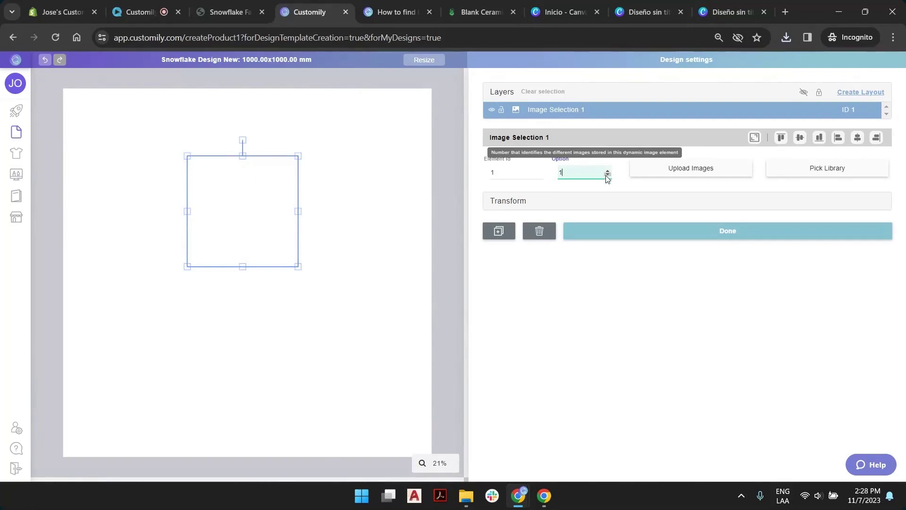
pyautogui.click(448, 174)
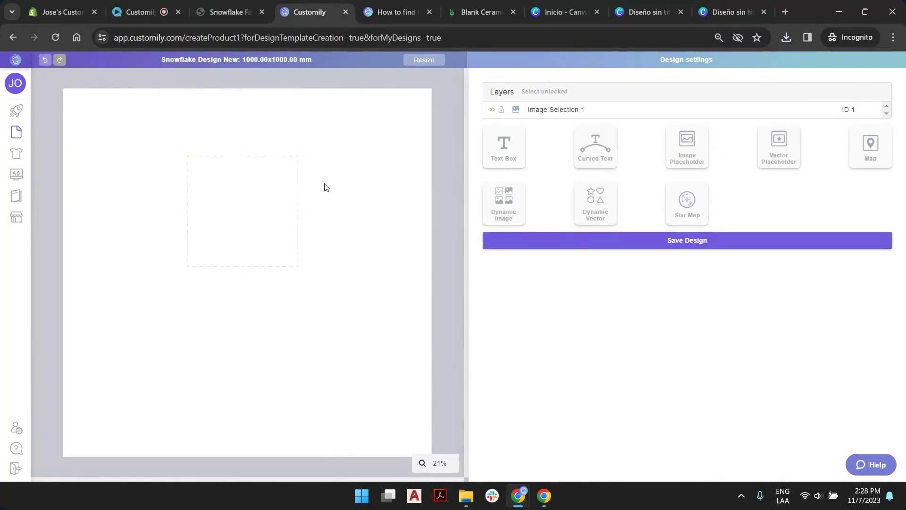
pyautogui.moveTo(253, 182); pyautogui.dragTo(226, 173)
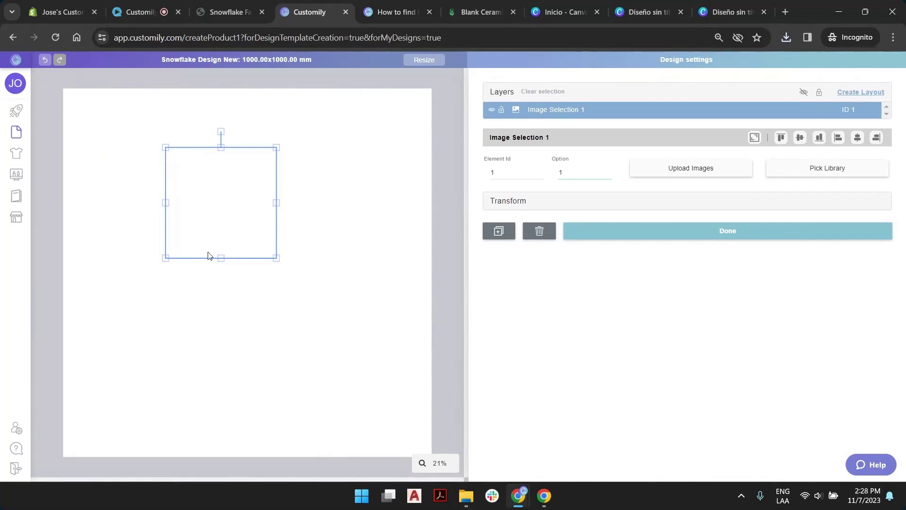
pyautogui.moveTo(240, 207); pyautogui.dragTo(298, 279)
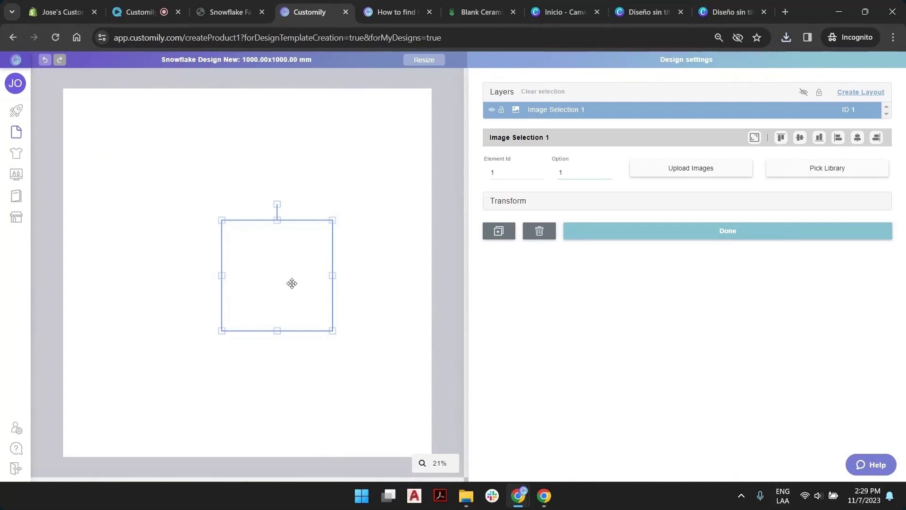
pyautogui.moveTo(283, 292); pyautogui.dragTo(270, 218)
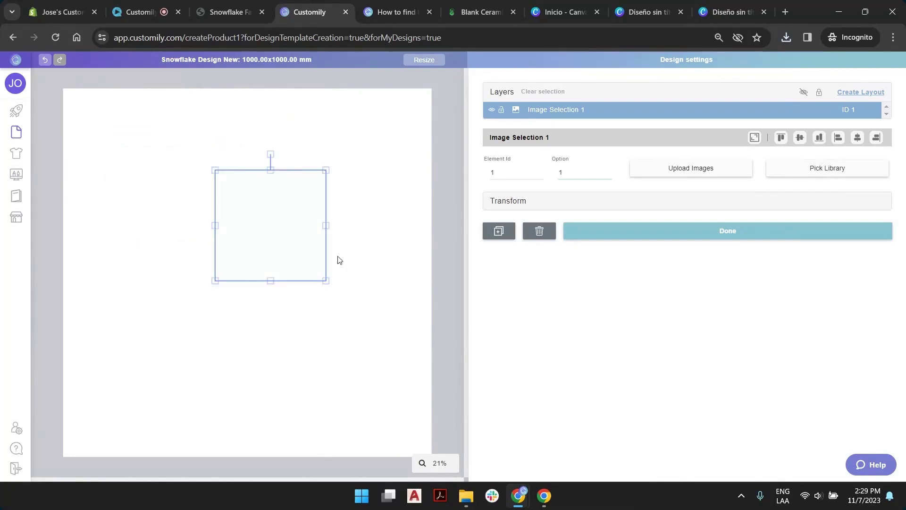
# - Switch to the 866 × 960 px snowflake design in Canva, duplicate its page and clear the snowflake graphics from the copy
pyautogui.moveTo(713, 12)
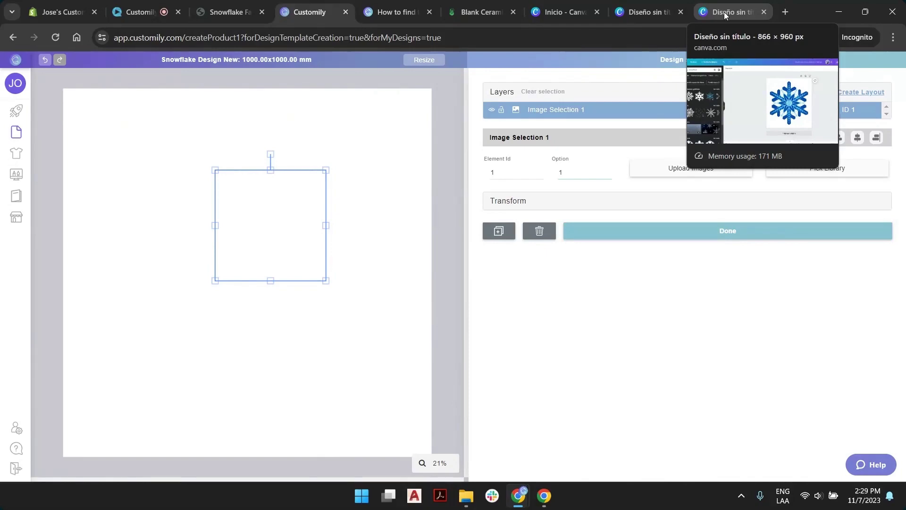
pyautogui.click(726, 15)
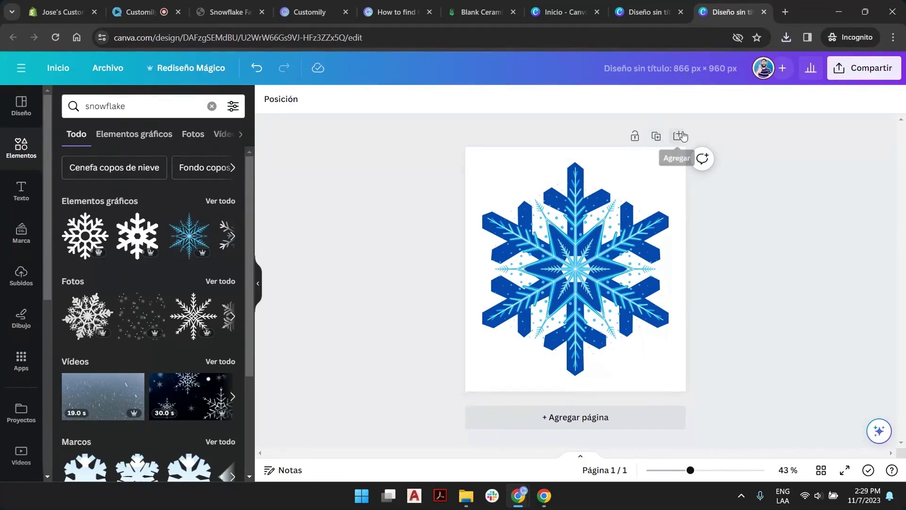
pyautogui.click(656, 137)
pyautogui.click(573, 229)
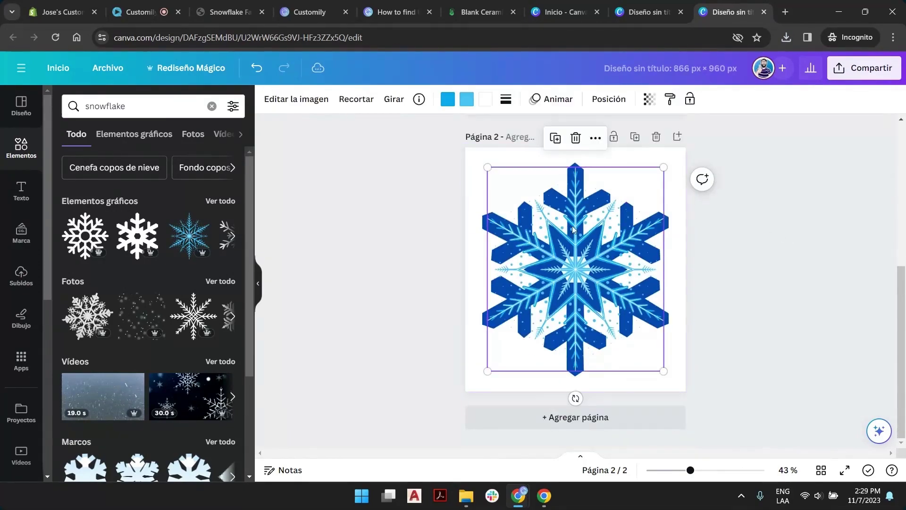
pyautogui.hotkey('ctrl', 'z')
pyautogui.hotkey('ctrl', 'z')
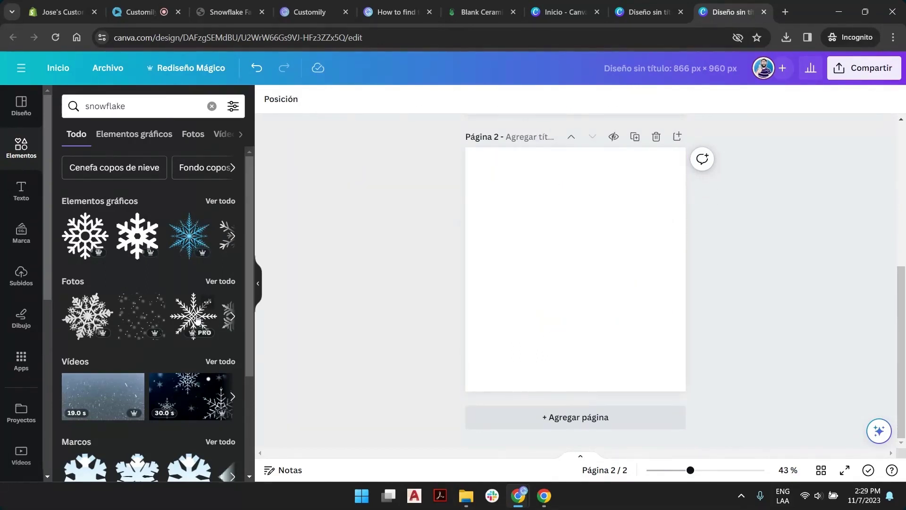
# - Place the uploaded Snowflake template image on page 2 and scale it to fill the whole page
pyautogui.click(23, 278)
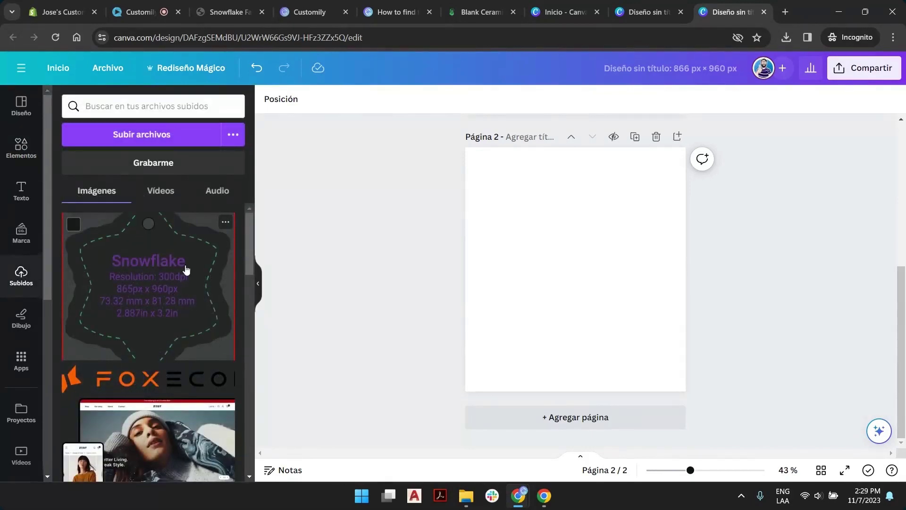
pyautogui.moveTo(186, 269); pyautogui.dragTo(571, 234)
pyautogui.moveTo(537, 205); pyautogui.dragTo(510, 191)
pyautogui.moveTo(602, 299); pyautogui.dragTo(684, 391)
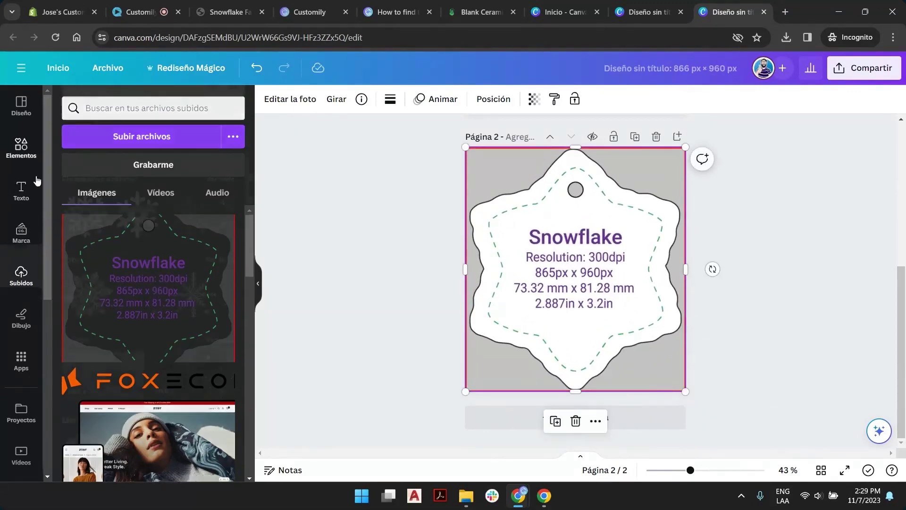
pyautogui.click(21, 146)
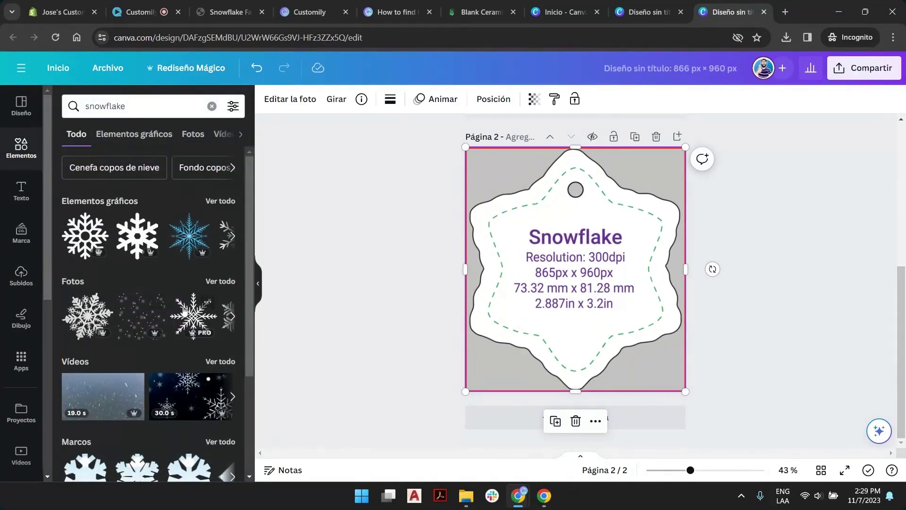
pyautogui.moveTo(184, 311); pyautogui.dragTo(579, 245)
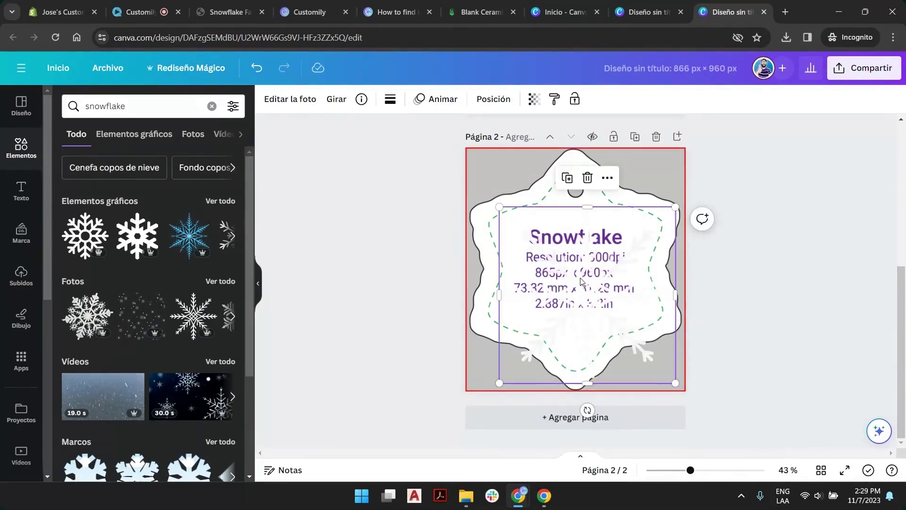
pyautogui.moveTo(581, 282); pyautogui.dragTo(570, 255)
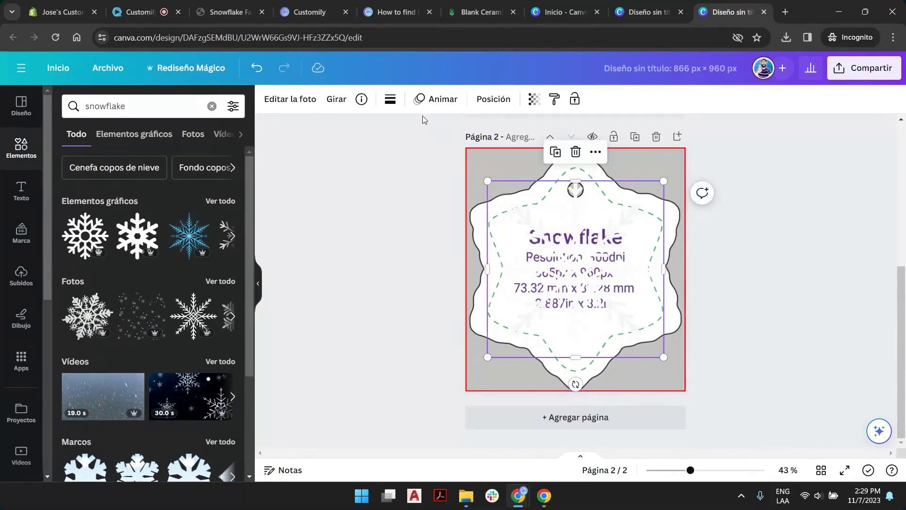
pyautogui.moveTo(488, 181); pyautogui.dragTo(411, 148)
pyautogui.press('Delete')
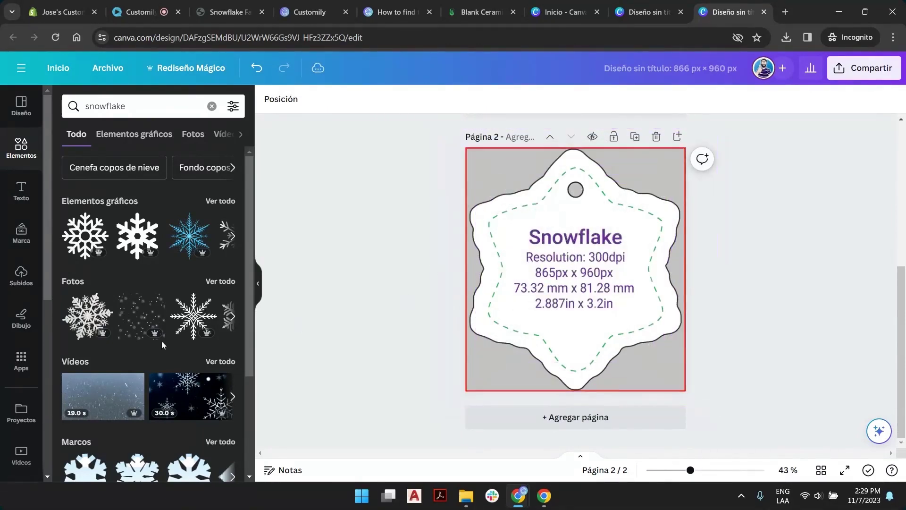
# - Place the plain light blue snowflake graphic on page 2 and scale it up around the centre to the template's dashed outline
pyautogui.scroll(-3, 180, 323)
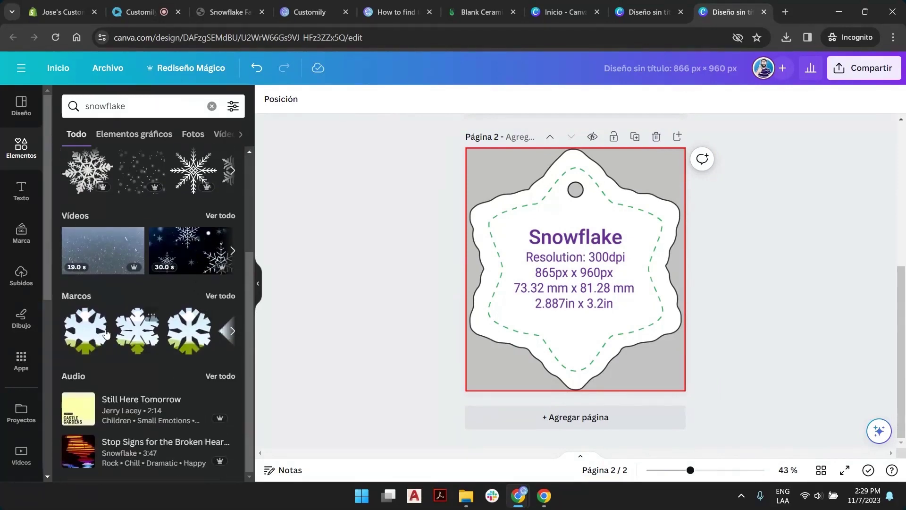
pyautogui.scroll(3, 203, 264)
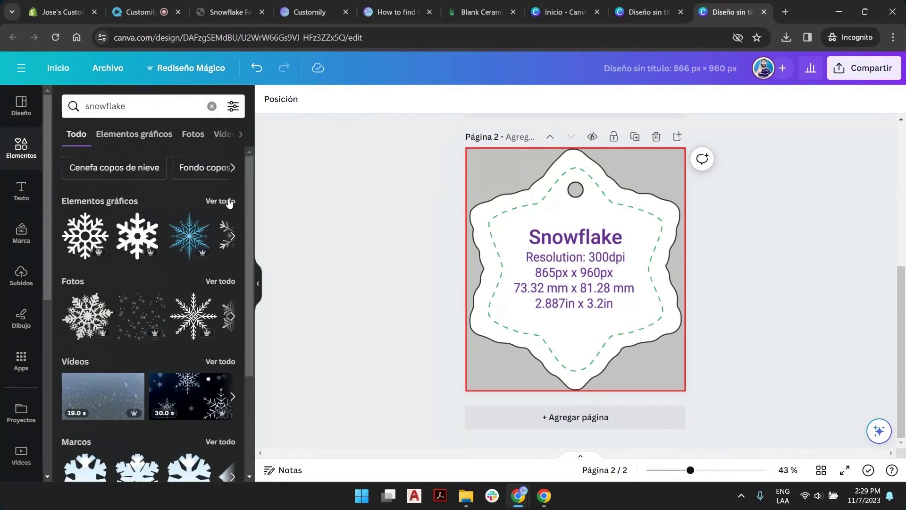
pyautogui.click(226, 202)
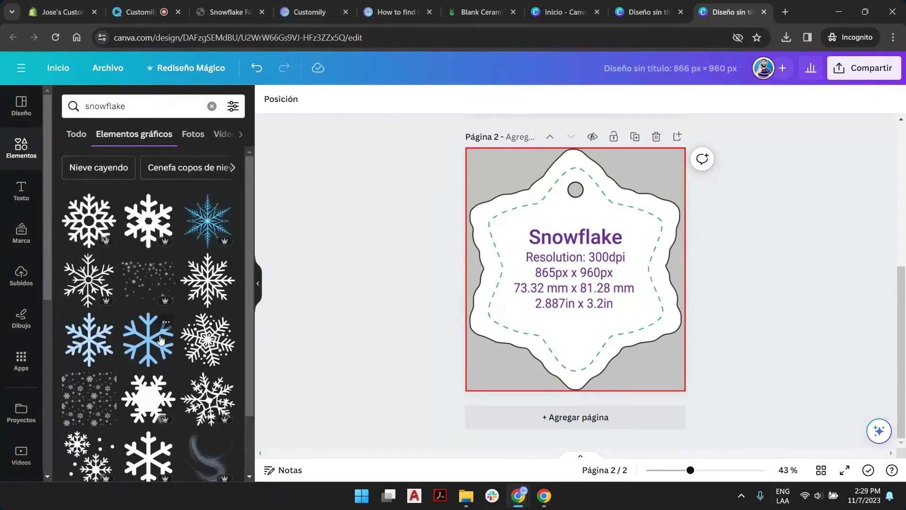
pyautogui.moveTo(180, 339); pyautogui.dragTo(574, 261)
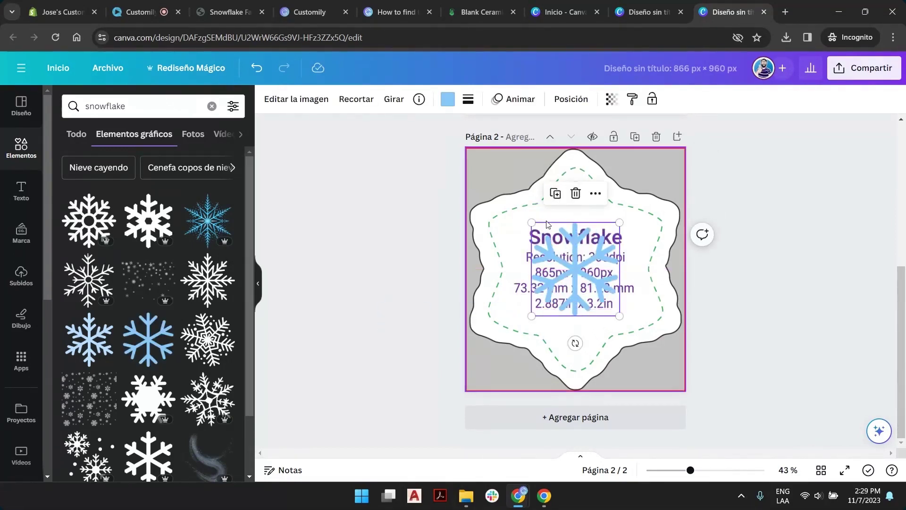
pyautogui.moveTo(527, 219); pyautogui.dragTo(483, 172)
pyautogui.scroll(-5, 153, 317)
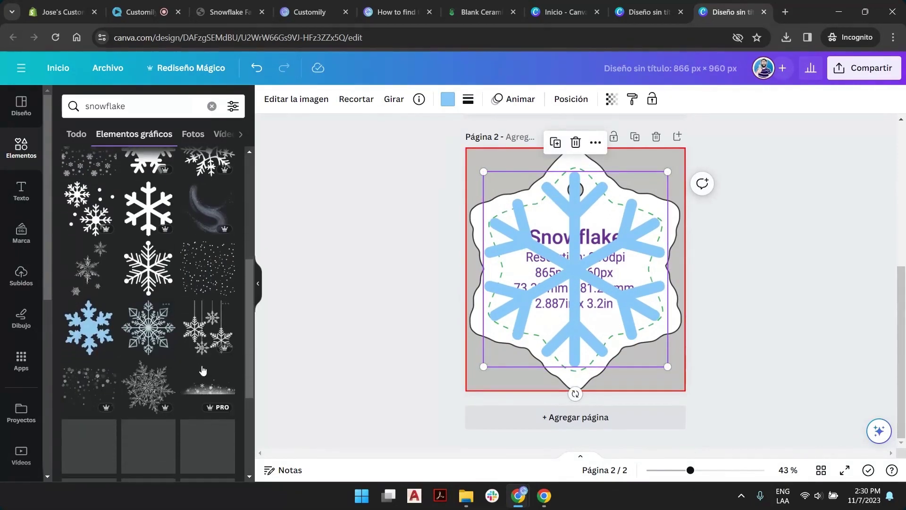
pyautogui.click(153, 329)
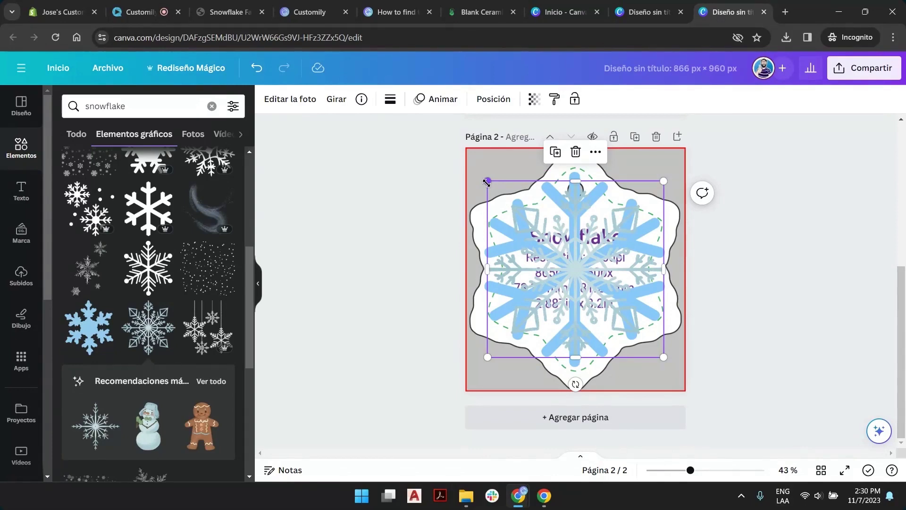
pyautogui.press('Delete')
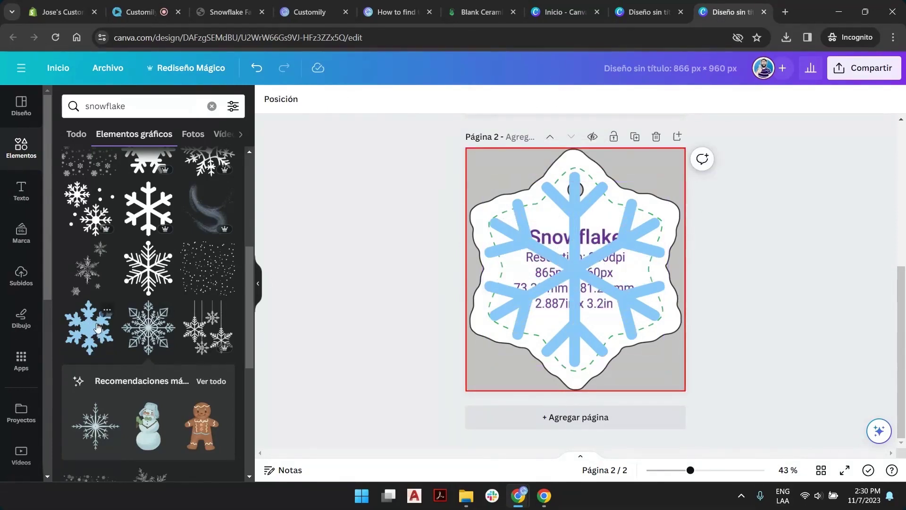
pyautogui.moveTo(89, 327); pyautogui.dragTo(521, 216)
# - Add the diamond-tipped snowflake graphic at the centre of page 2 and enlarge it to about the light blue snowflake's size
pyautogui.scroll(-5, 206, 316)
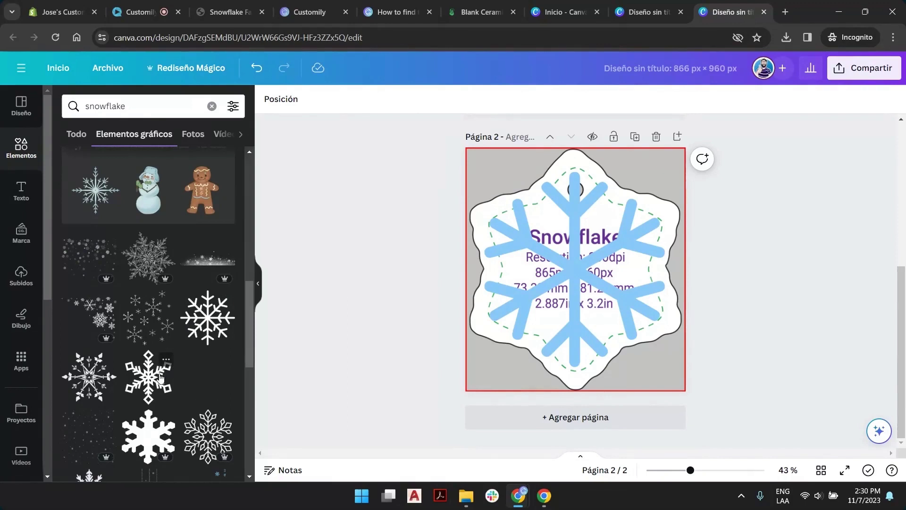
pyautogui.moveTo(148, 377); pyautogui.dragTo(575, 263)
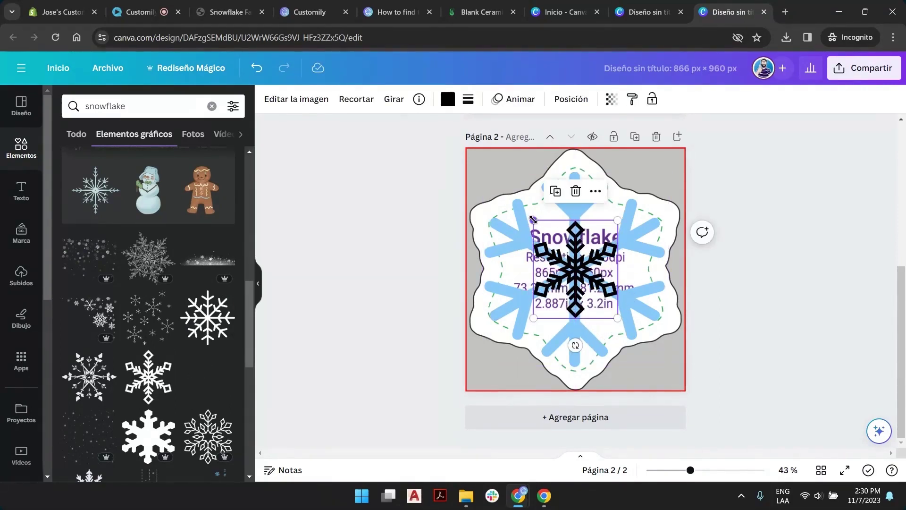
pyautogui.moveTo(532, 221); pyautogui.dragTo(489, 169)
# - Try off-white, light gray and turquoise as the colour of the diamond-tipped snowflake
pyautogui.click(448, 99)
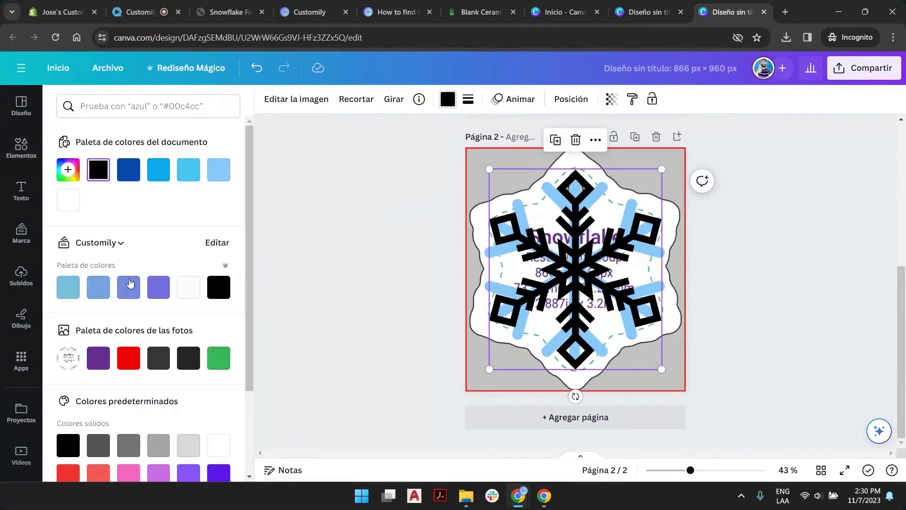
pyautogui.click(219, 169)
pyautogui.click(191, 294)
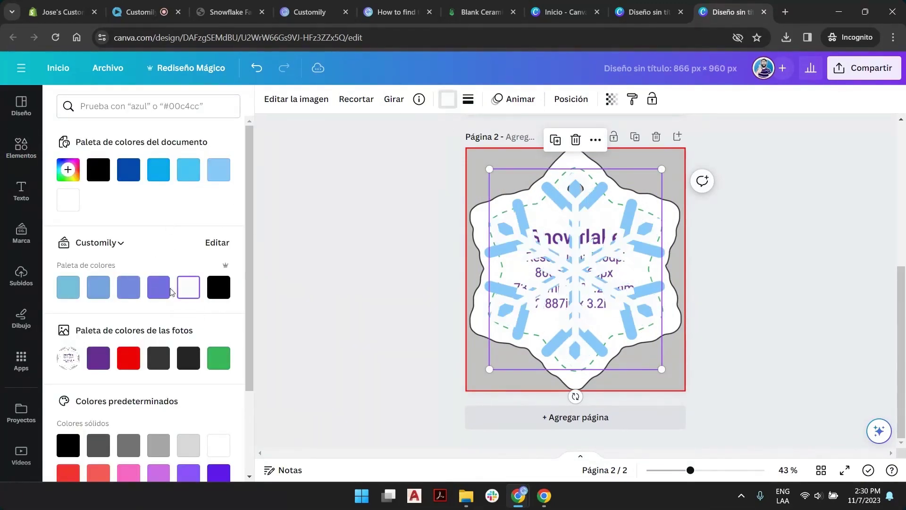
pyautogui.click(188, 445)
pyautogui.scroll(-3, 208, 444)
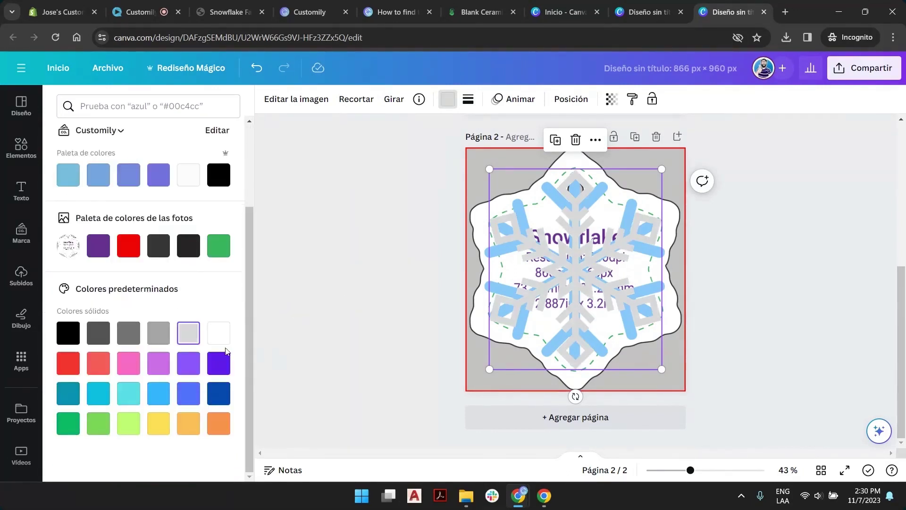
pyautogui.click(126, 393)
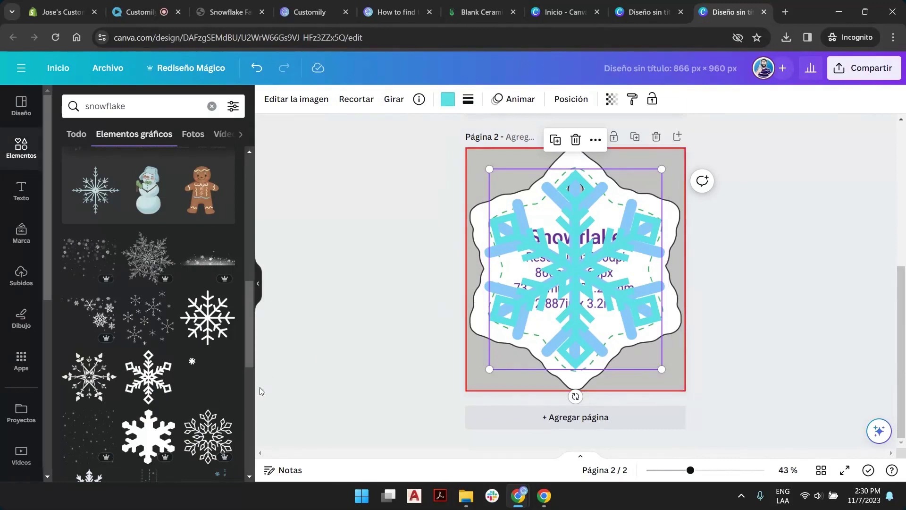
pyautogui.click(415, 212)
# - Recolour the diamond-tipped snowflake light gray
pyautogui.click(565, 242)
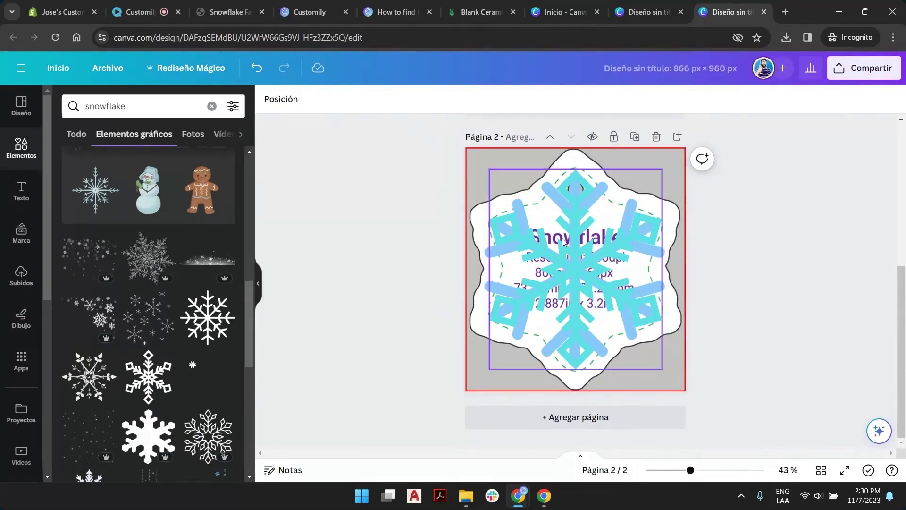
pyautogui.click(448, 99)
pyautogui.click(188, 448)
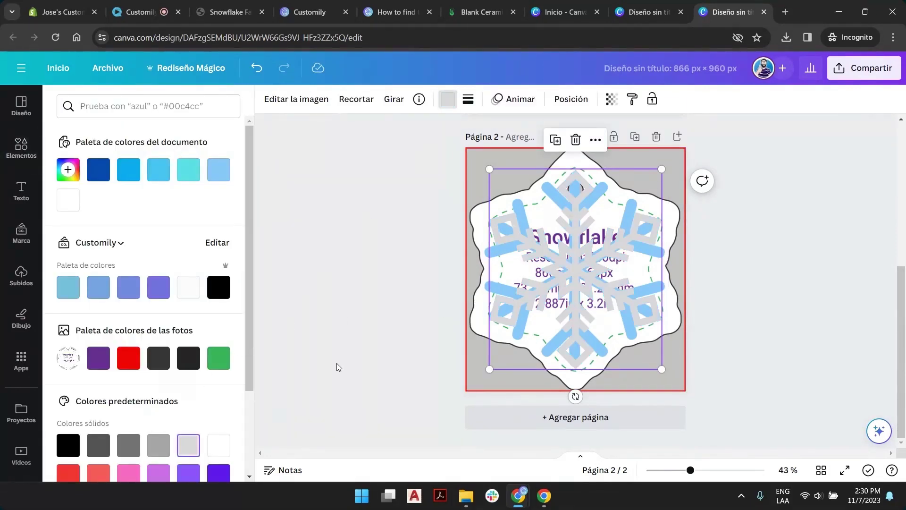
pyautogui.click(411, 277)
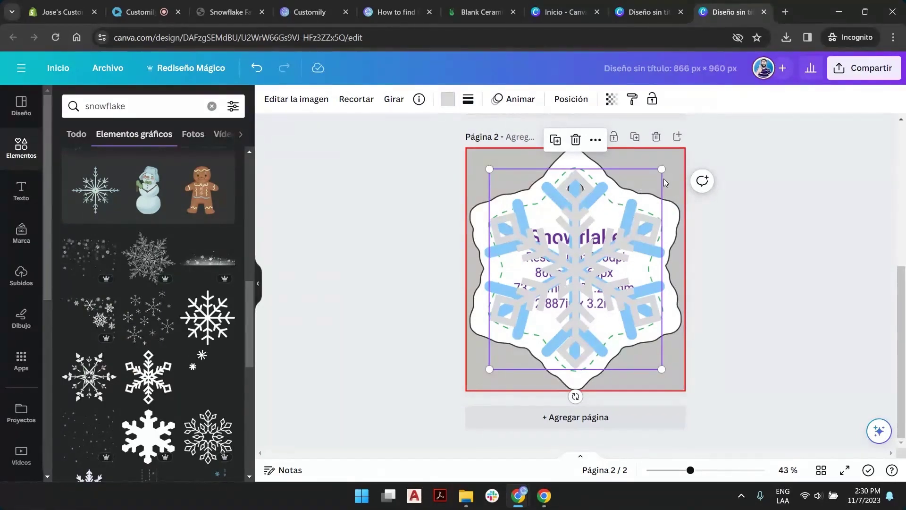
# - Send the light gray snowflake to the back, behind the light blue one, and delete the Snowflake template image from page 2
pyautogui.click(595, 140)
pyautogui.moveTo(646, 272)
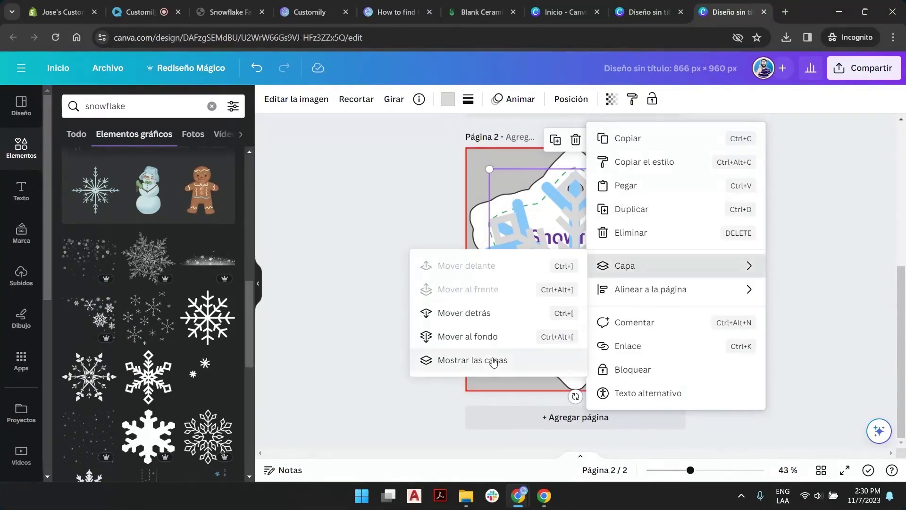
pyautogui.click(486, 337)
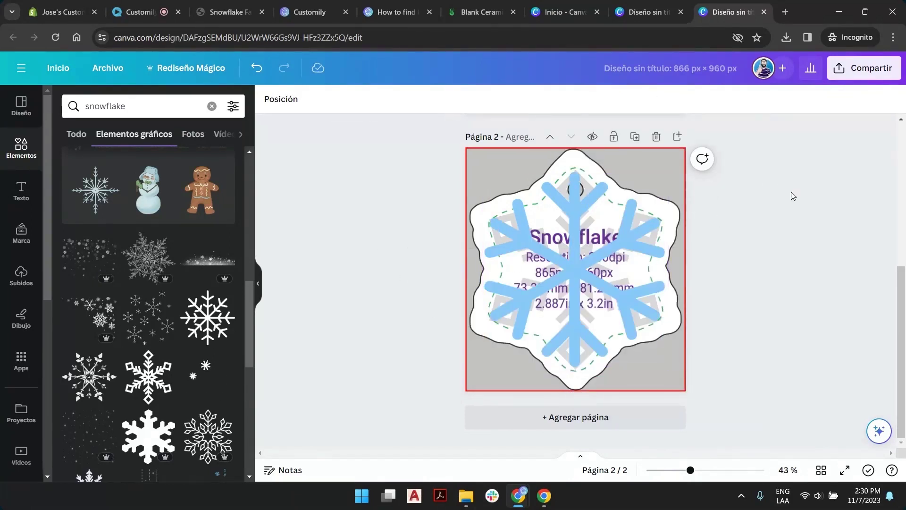
pyautogui.press('Delete')
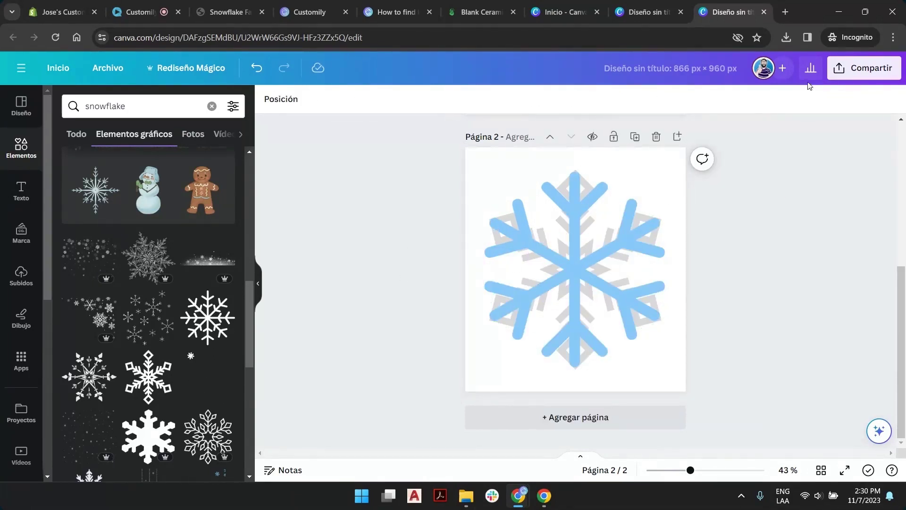
# - Download only page 2 as a PNG with a transparent background
pyautogui.click(864, 69)
pyautogui.click(747, 371)
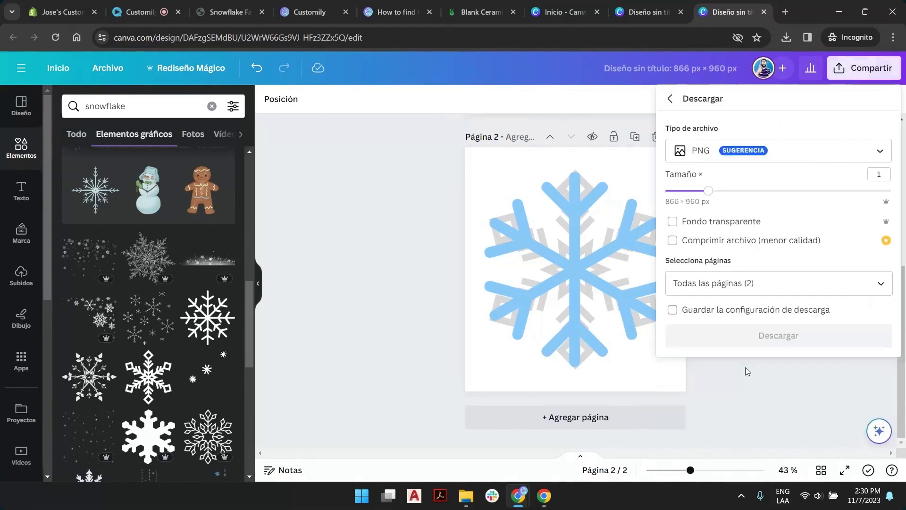
pyautogui.click(758, 285)
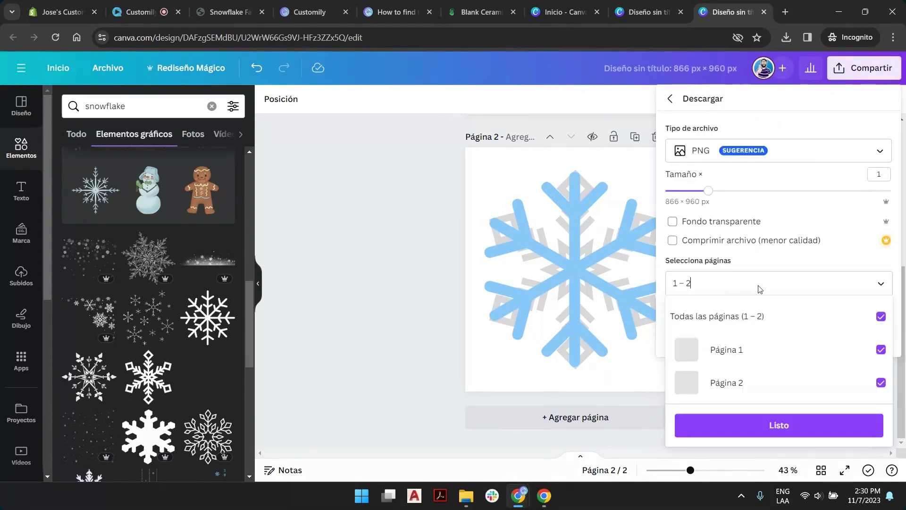
pyautogui.click(881, 349)
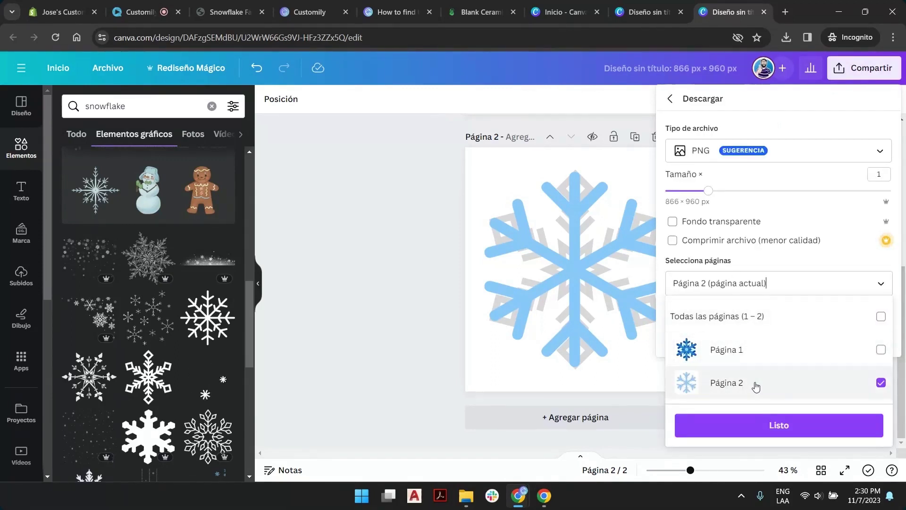
pyautogui.click(687, 214)
pyautogui.click(673, 222)
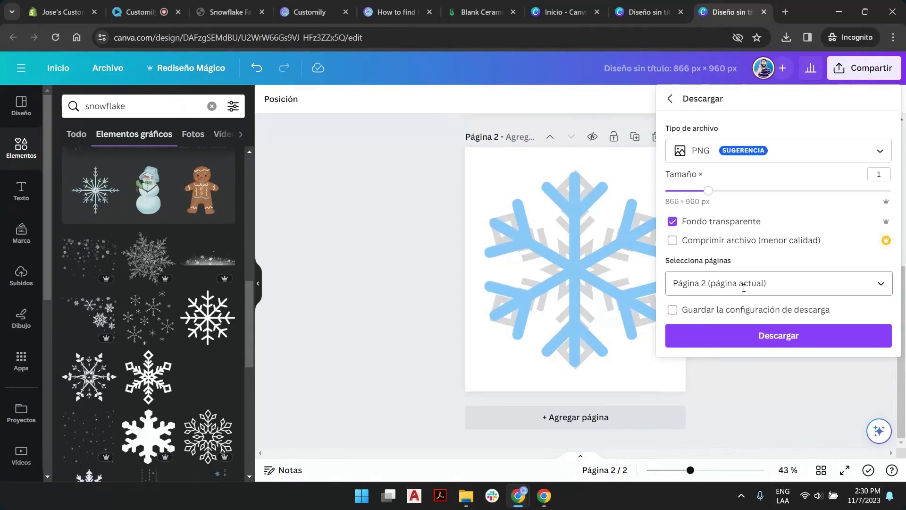
pyautogui.click(764, 346)
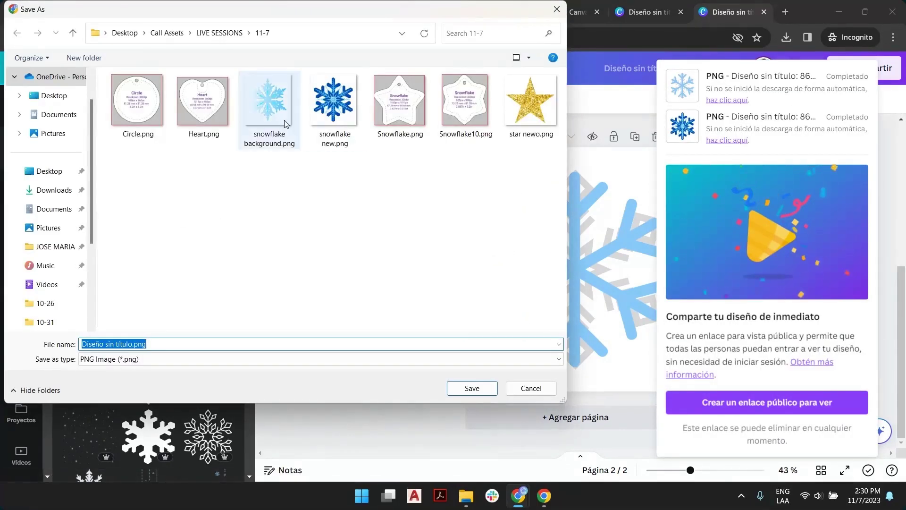
# - Save the downloaded image in the 11-7 folder as "snowflake new2.png"
pyautogui.click(333, 108)
pyautogui.click(121, 358)
pyautogui.click(121, 352)
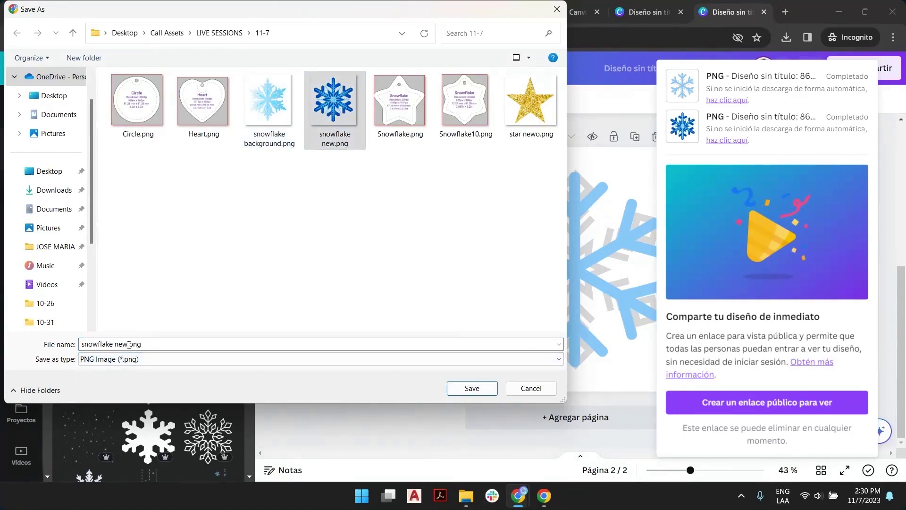
pyautogui.click(129, 343)
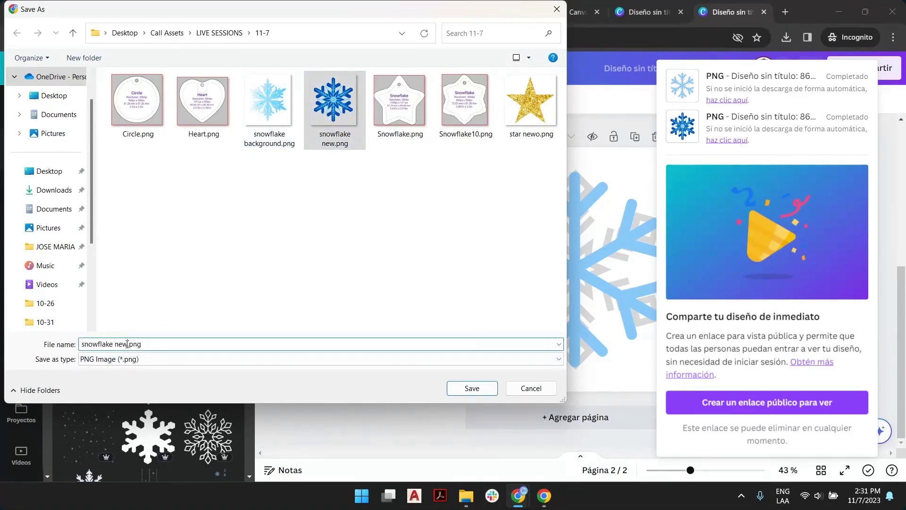
pyautogui.write('2')
pyautogui.click(472, 388)
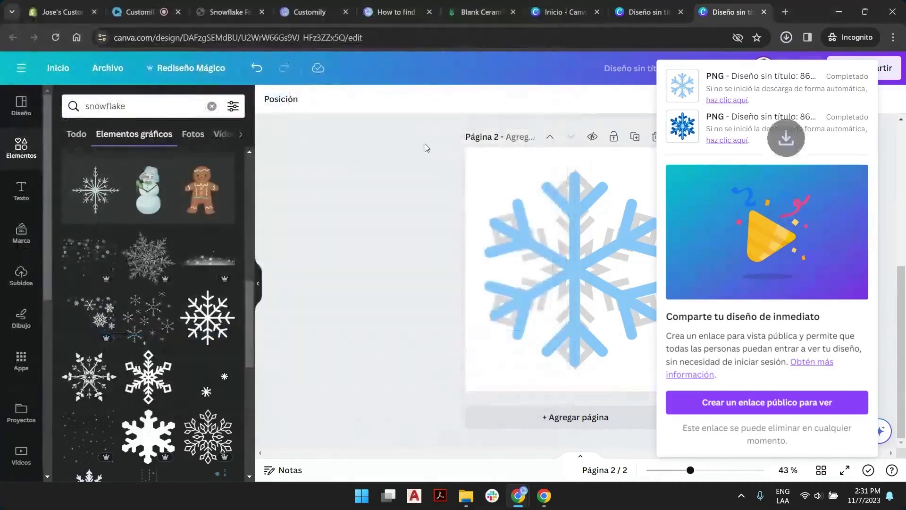
# - Switch to the Customily snowflake design and move the Image Selection 1 placeholder toward the upper left of the canvas
pyautogui.click(302, 12)
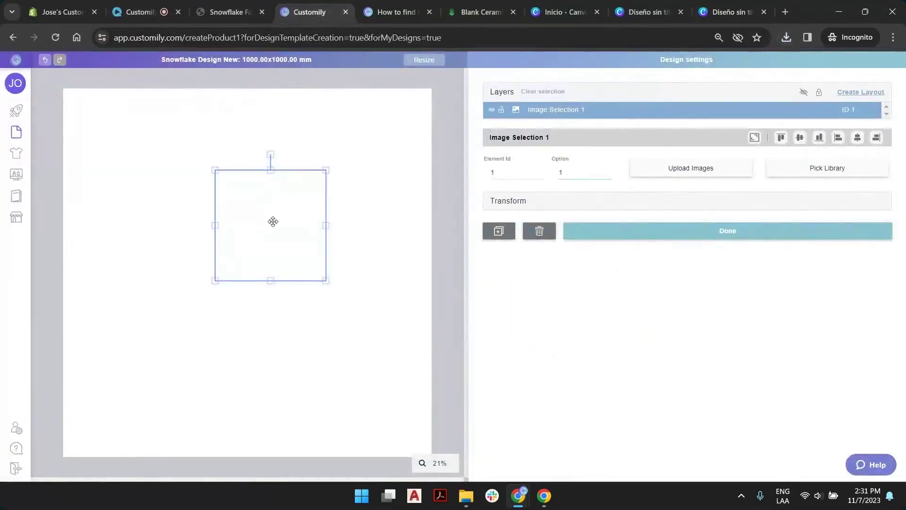
pyautogui.moveTo(269, 218); pyautogui.dragTo(228, 193)
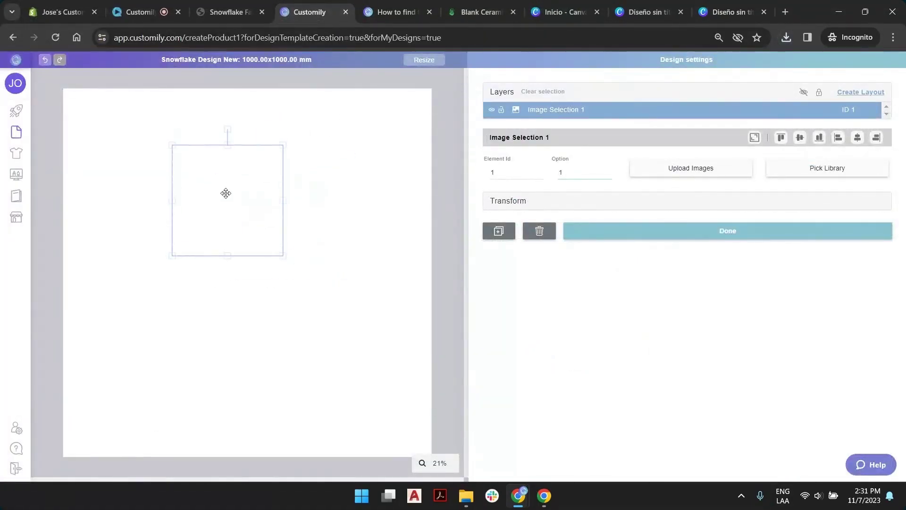
# - Choose "snowflake new.png" from the 11-7 folder as an upload for Image Selection 1
pyautogui.click(672, 172)
pyautogui.click(410, 109)
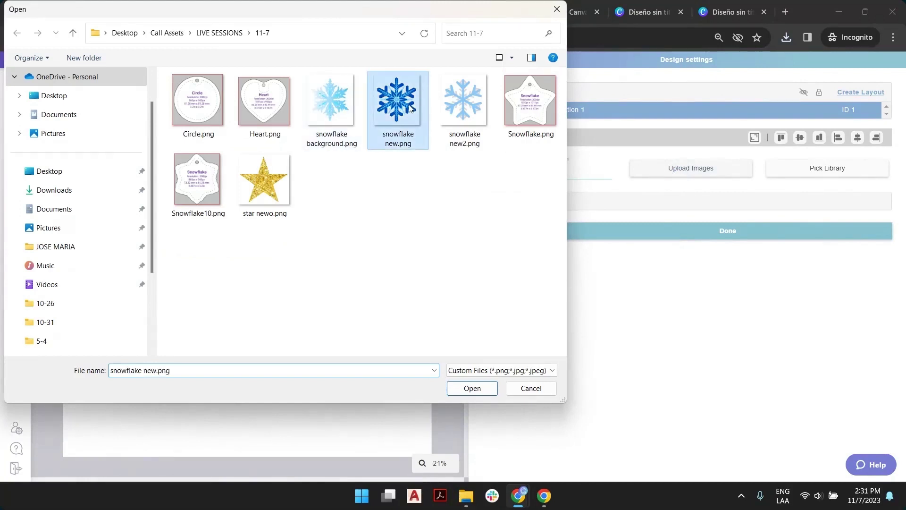
# - Upload snowflake new.png and snowflake new2.png to the dynamic image element and preview its stored options
pyautogui.doubleClick(409, 108)
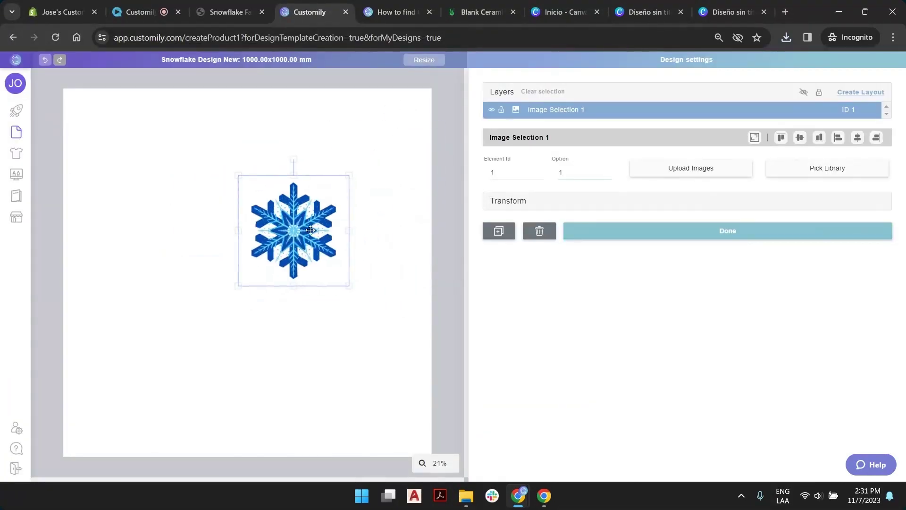
pyautogui.click(674, 170)
pyautogui.moveTo(396, 187); pyautogui.dragTo(474, 96)
pyautogui.click(472, 388)
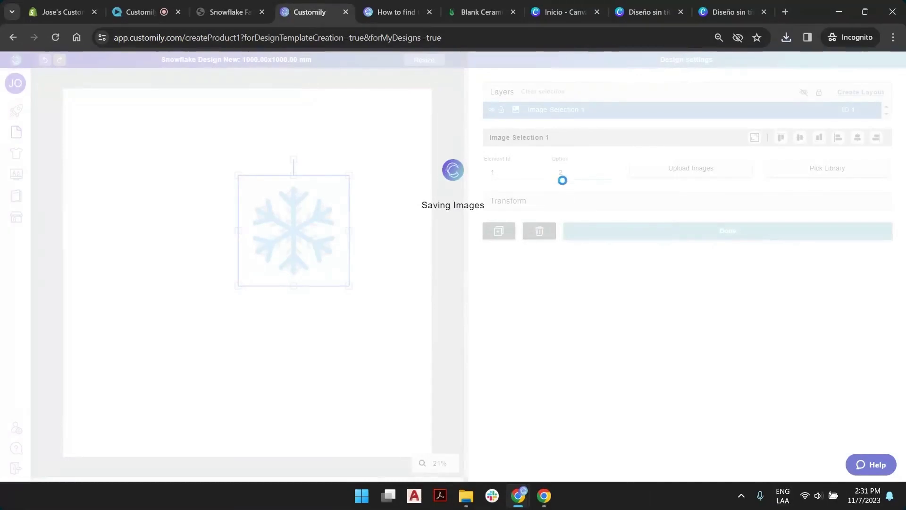
pyautogui.click(606, 176)
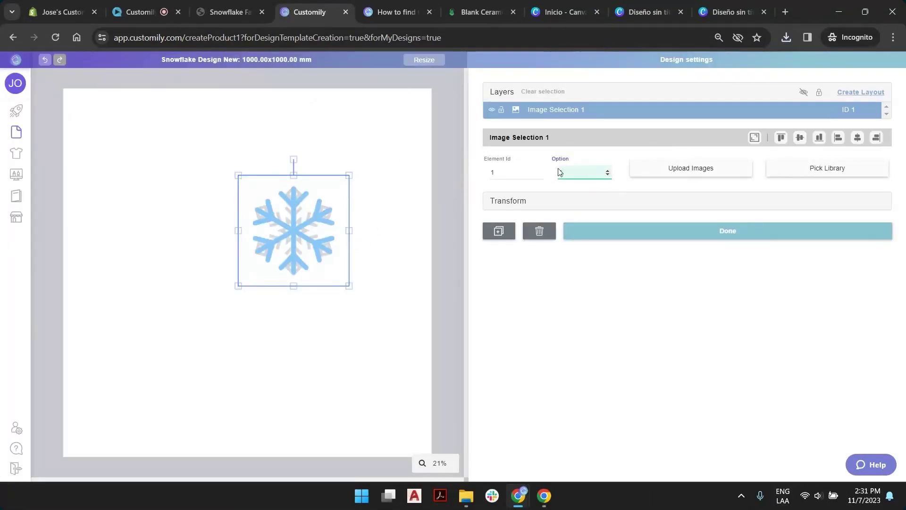
pyautogui.click(607, 171)
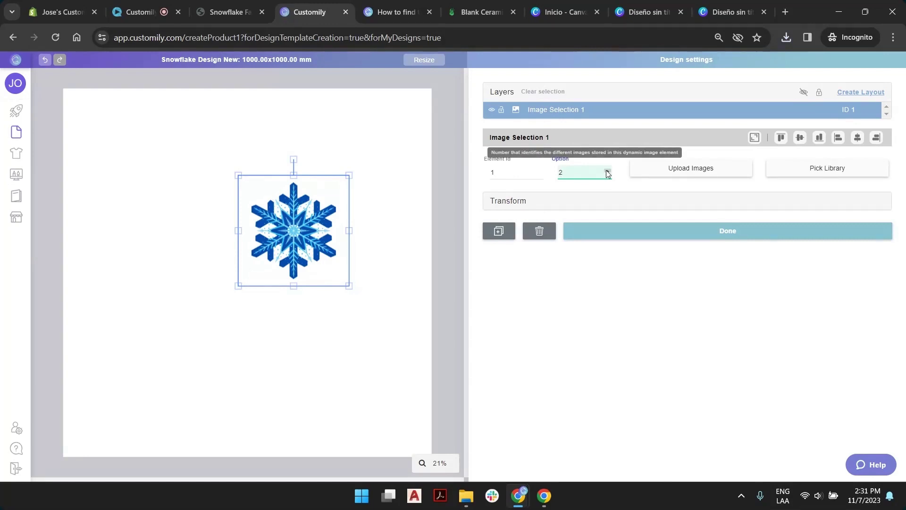
# - Reposition the snowflake image slightly above the centre of the page and deselect it
pyautogui.moveTo(289, 240); pyautogui.dragTo(178, 223)
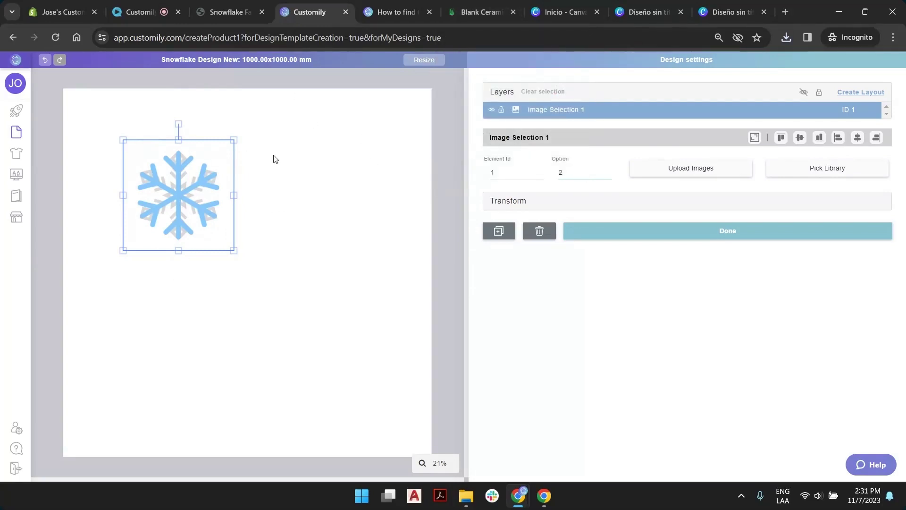
pyautogui.click(316, 150)
pyautogui.moveTo(173, 185); pyautogui.dragTo(250, 212)
pyautogui.click(361, 141)
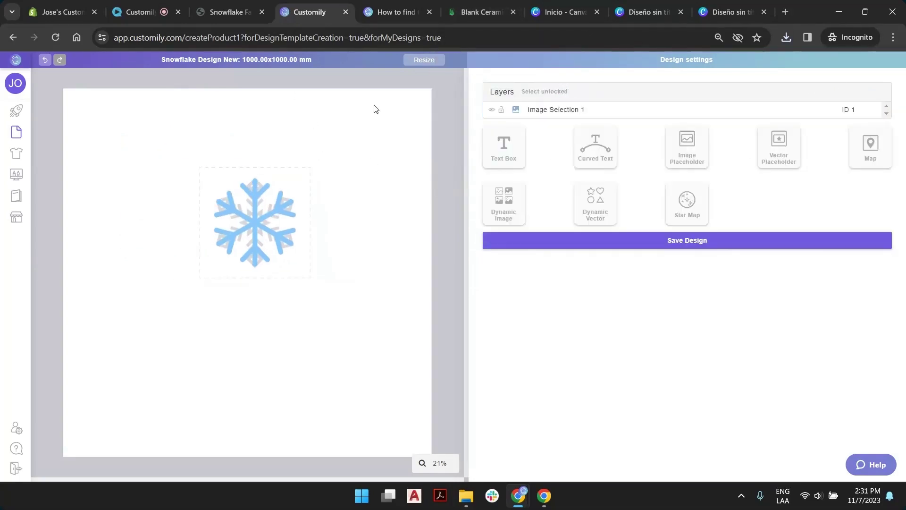
# - Resize the design page to 866 px wide by 960 px high at 300 PPI
pyautogui.moveTo(245, 61); pyautogui.dragTo(319, 63)
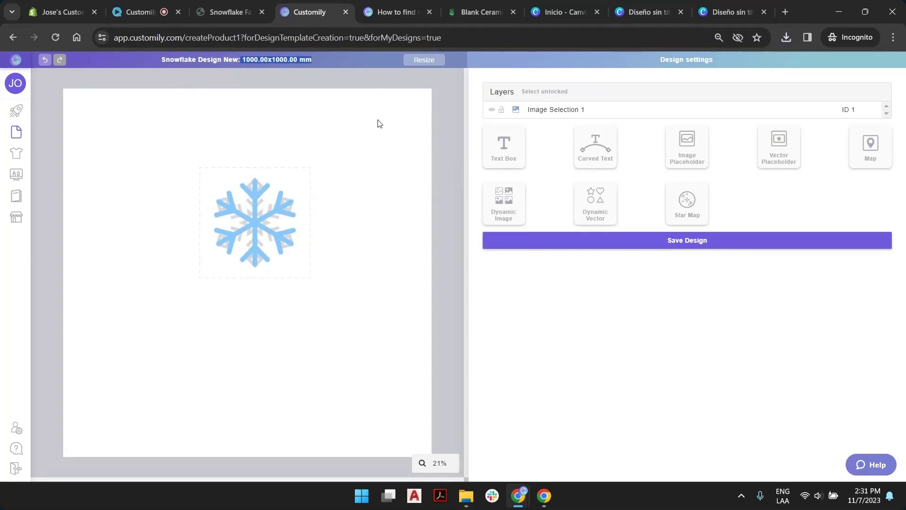
pyautogui.click(427, 60)
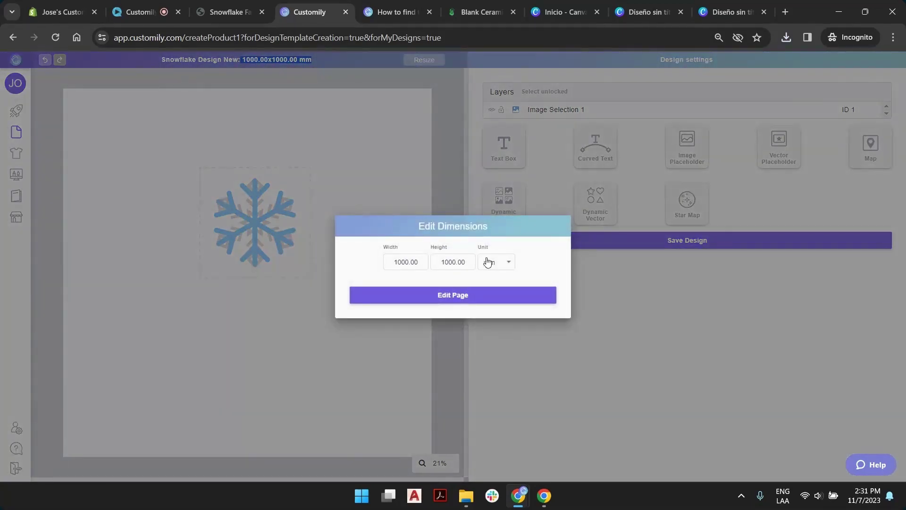
pyautogui.click(488, 262)
pyautogui.click(505, 309)
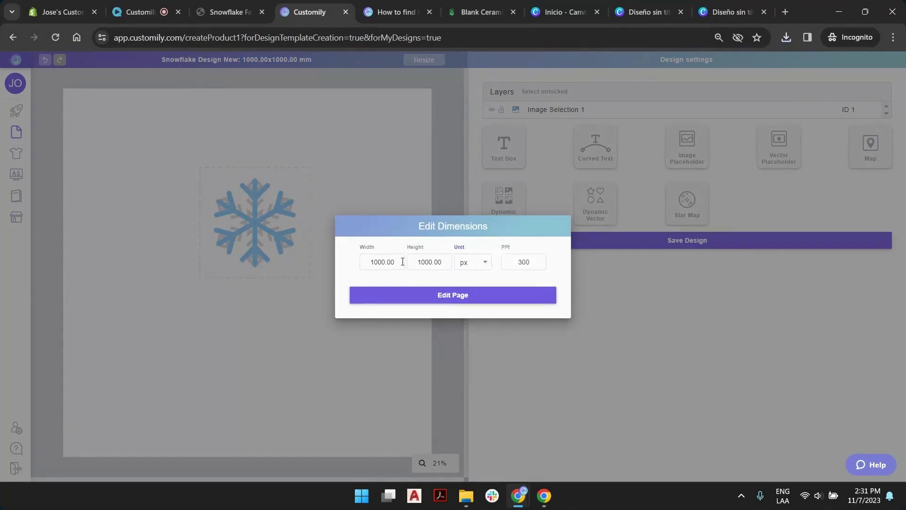
pyautogui.doubleClick(403, 262)
pyautogui.write('866')
pyautogui.press('Tab')
pyautogui.write('960')
pyautogui.click(404, 297)
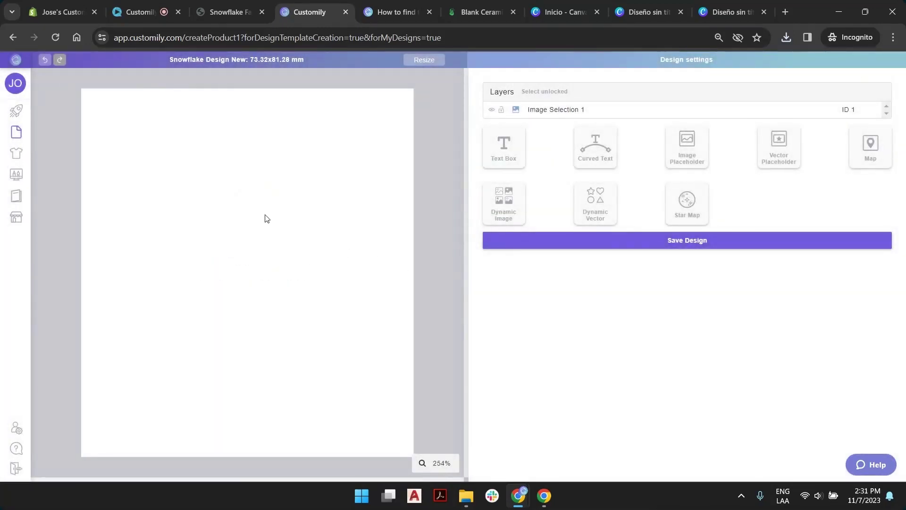
# - Fit the Image Selection 1 snowflake to the whole resized page and clear the selection
pyautogui.click(552, 109)
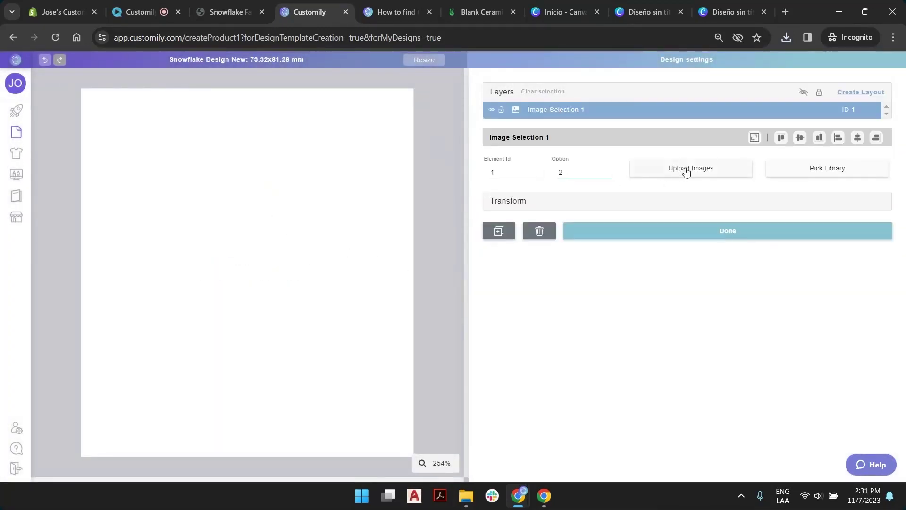
pyautogui.scroll(-10, 337, 214)
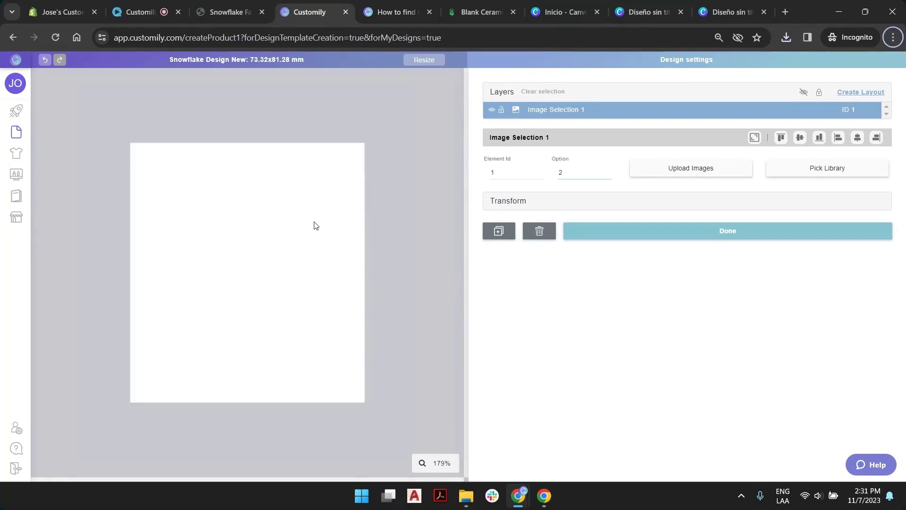
pyautogui.moveTo(342, 333); pyautogui.dragTo(260, 273)
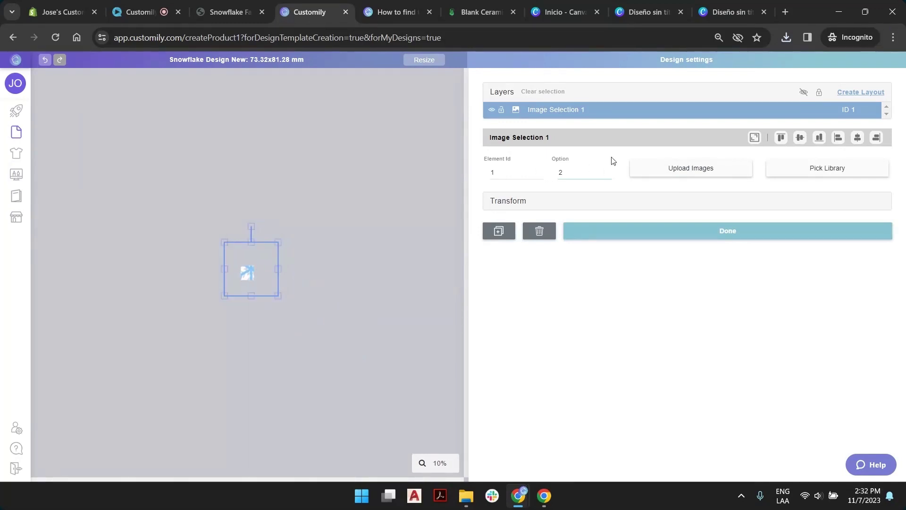
pyautogui.click(755, 137)
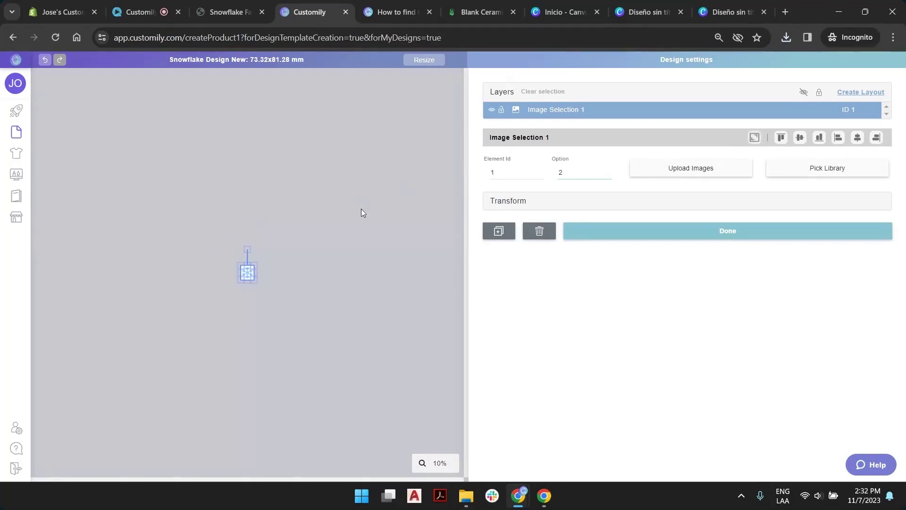
pyautogui.scroll(10, 249, 275)
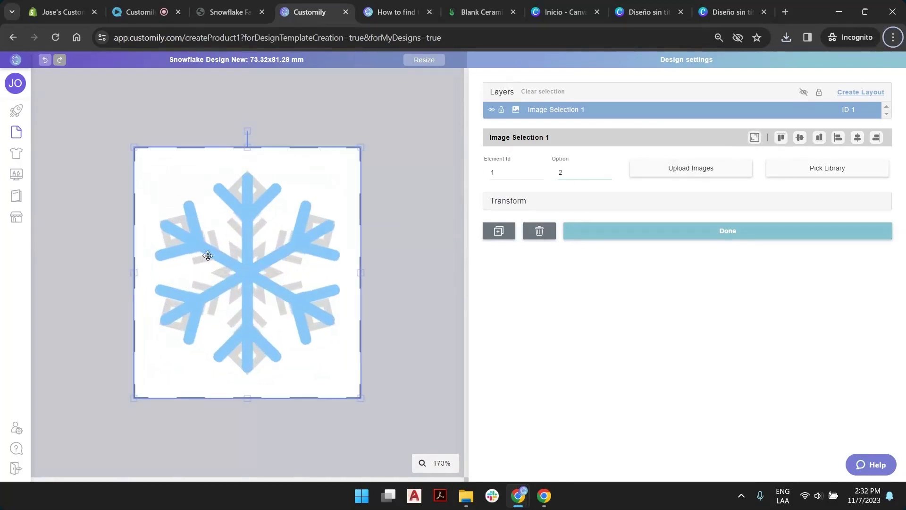
pyautogui.click(405, 136)
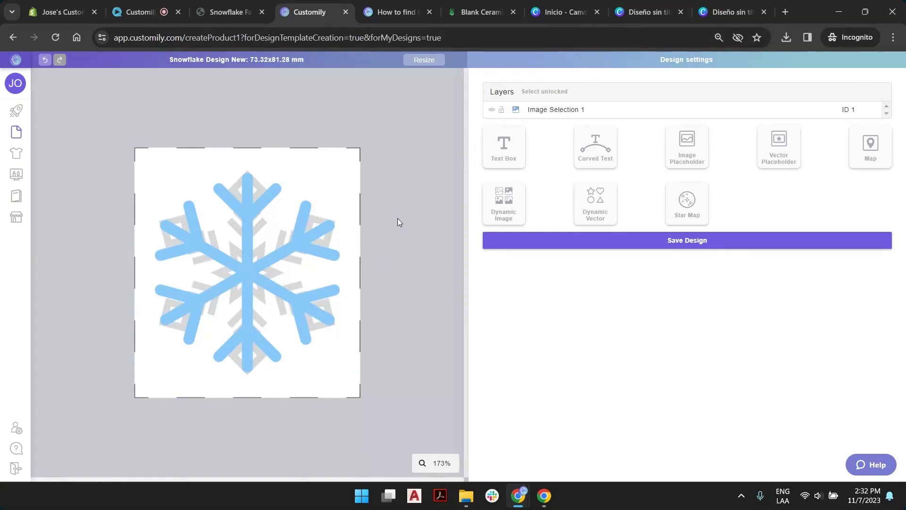
# - Add a text box over the snowflake and tilt it counterclockwise, comparing with the slanted family name on the store's ornament page
pyautogui.click(500, 155)
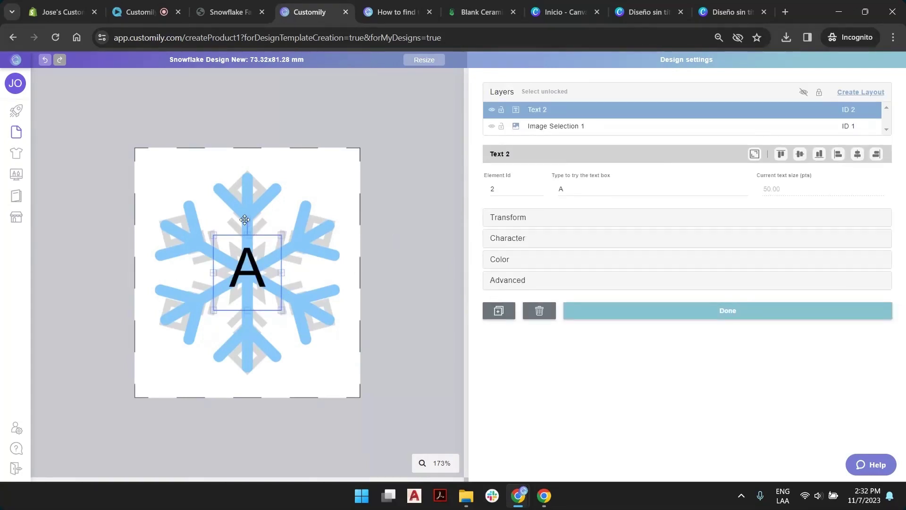
pyautogui.moveTo(246, 218)
pyautogui.mouseDown()
pyautogui.moveTo(223, 216)
pyautogui.moveTo(230, 220)
pyautogui.mouseUp()
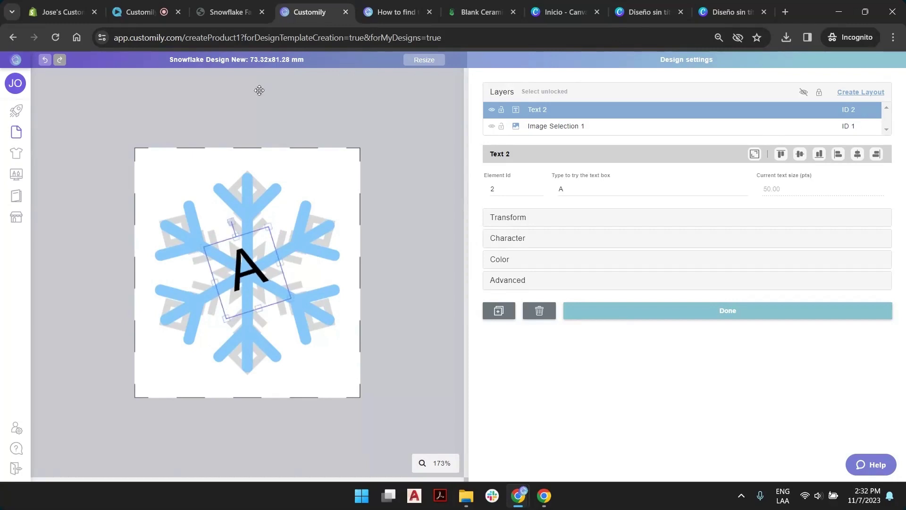
pyautogui.click(228, 10)
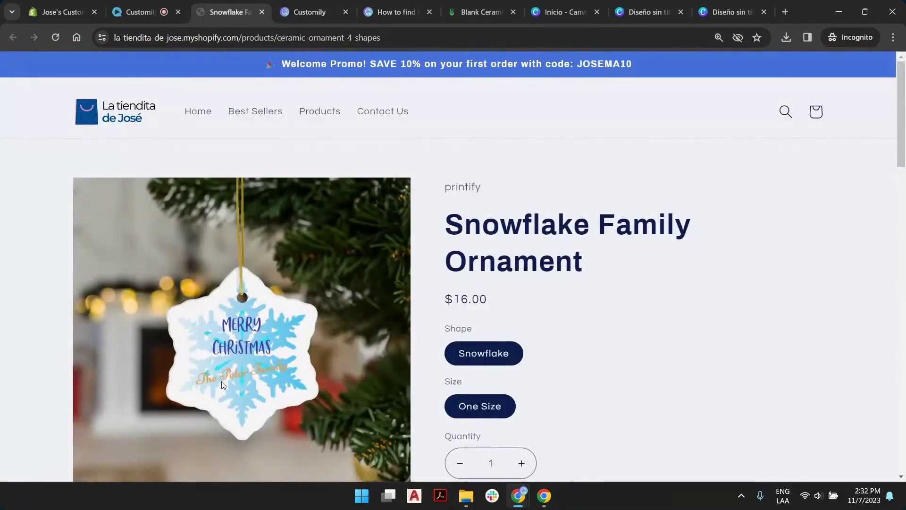
pyautogui.click(302, 12)
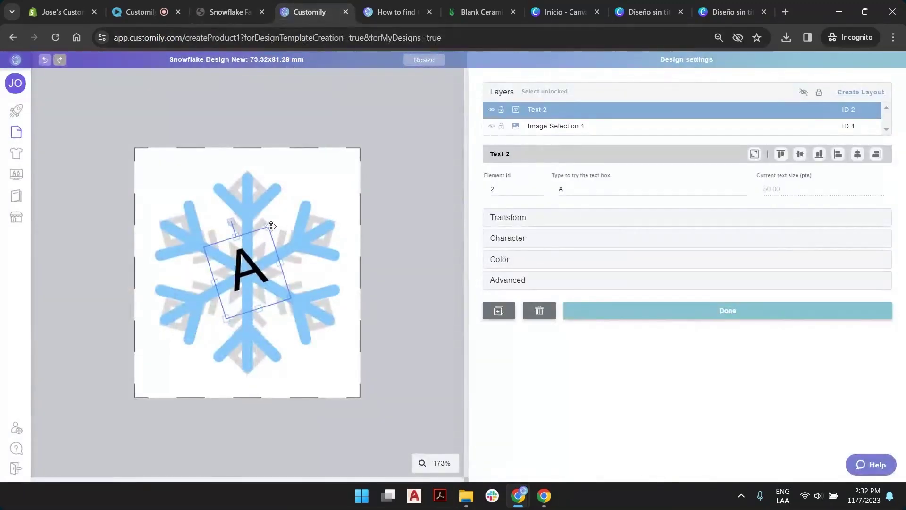
# - Enlarge the tilted text box to cover most of the snowflake and open its character settings
pyautogui.moveTo(270, 227); pyautogui.dragTo(289, 187)
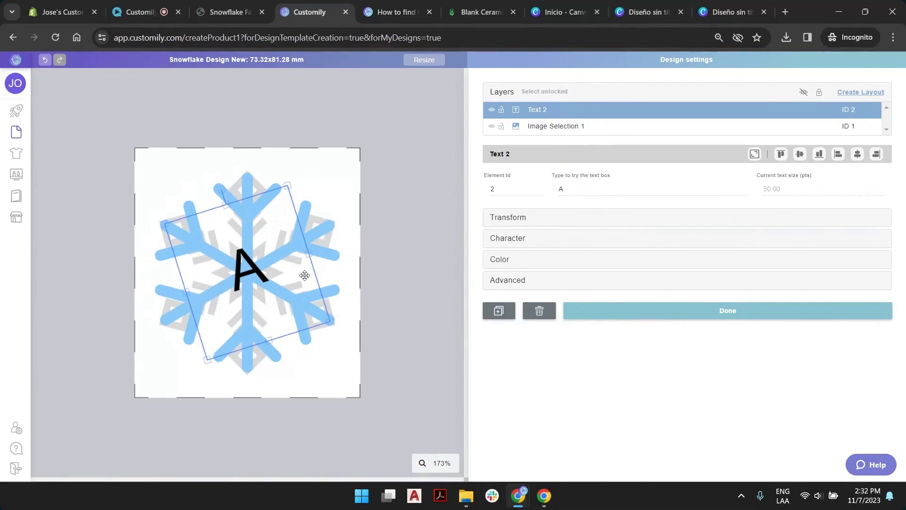
pyautogui.click(521, 242)
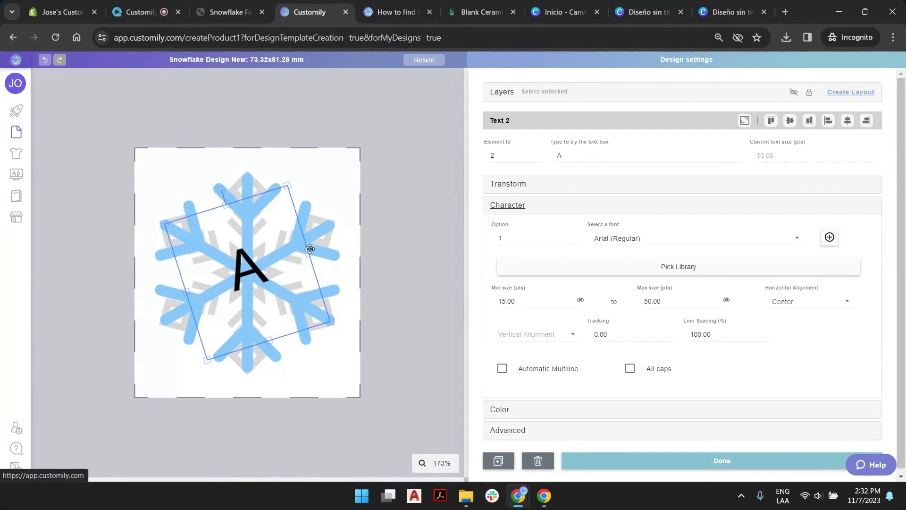
pyautogui.moveTo(310, 248); pyautogui.dragTo(314, 247)
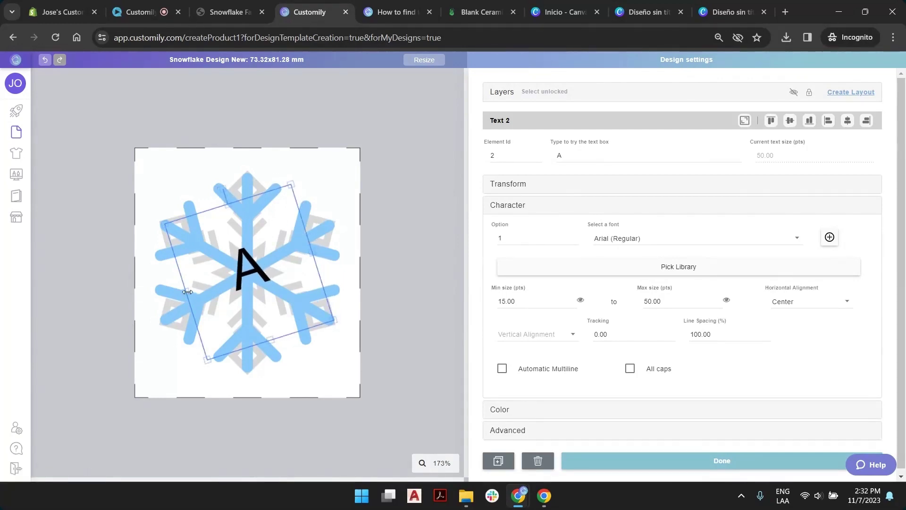
pyautogui.moveTo(188, 292); pyautogui.dragTo(183, 292)
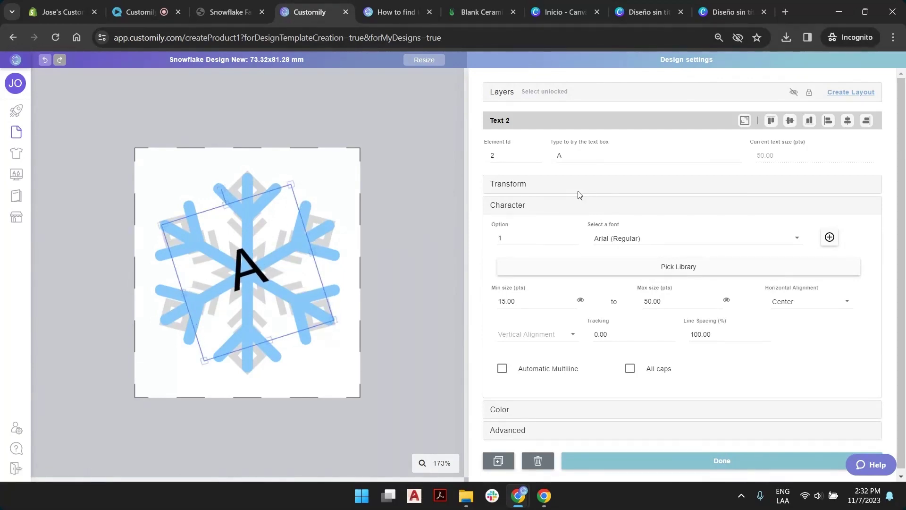
# - Browse the fonts available for the Text 2 element
pyautogui.click(519, 206)
pyautogui.click(512, 207)
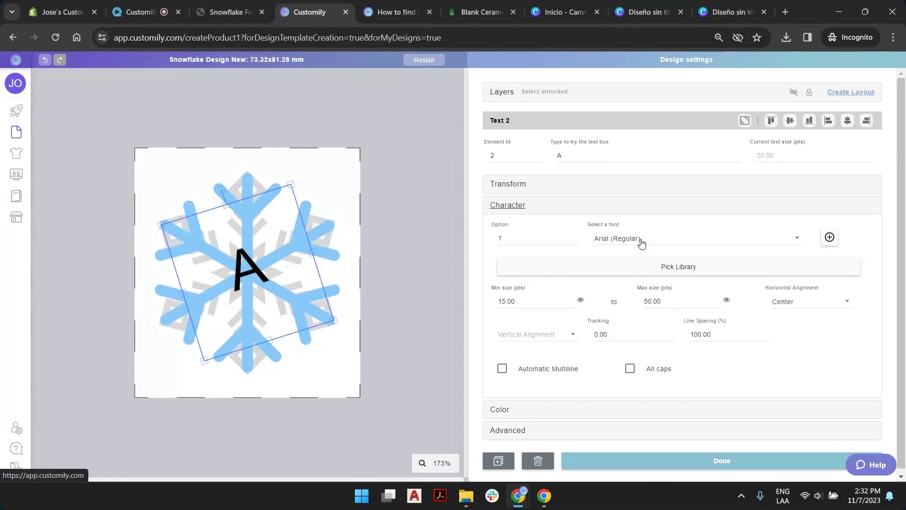
pyautogui.click(641, 241)
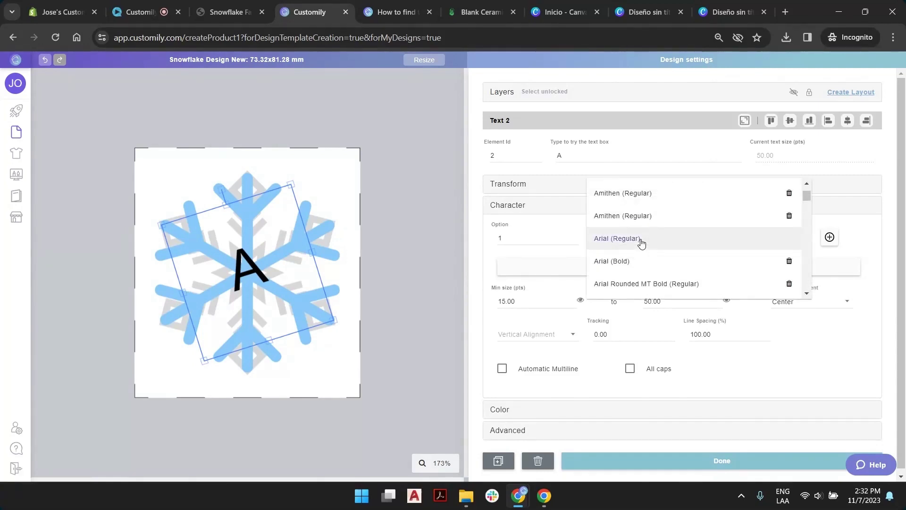
pyautogui.click(875, 284)
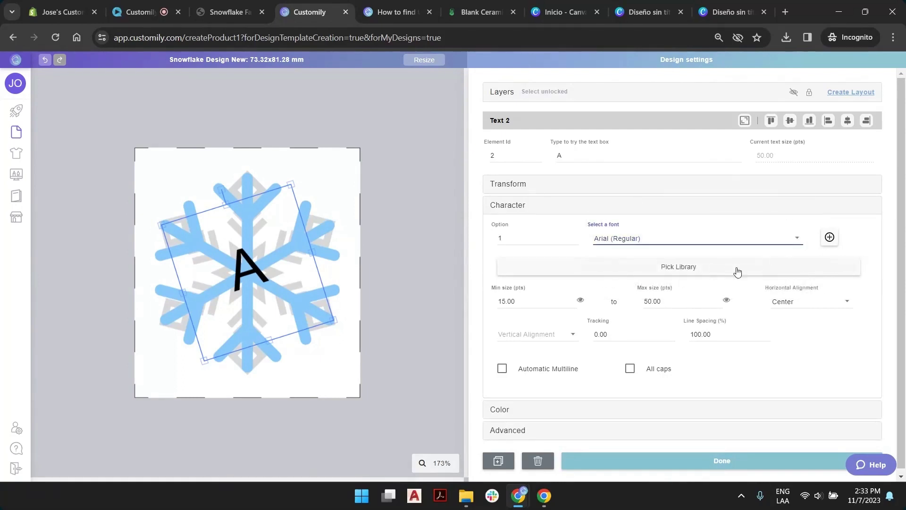
pyautogui.click(634, 244)
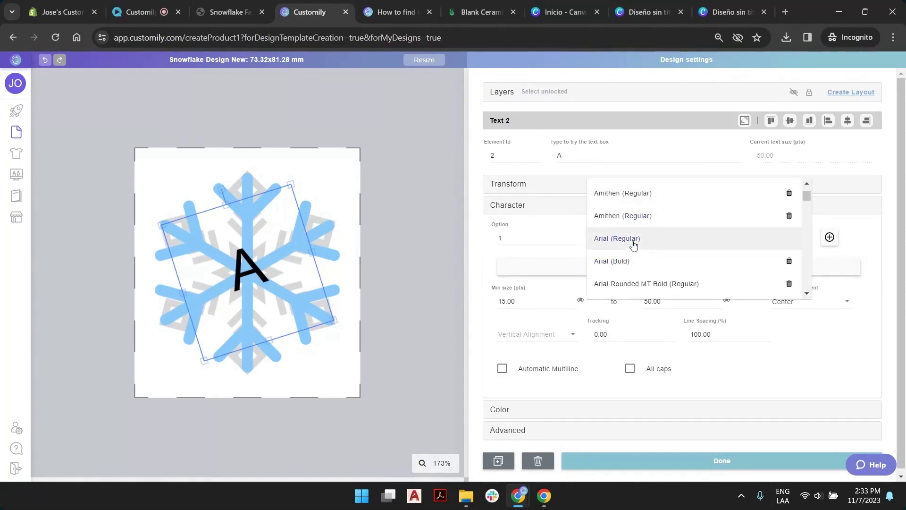
pyautogui.scroll(-8, 666, 217)
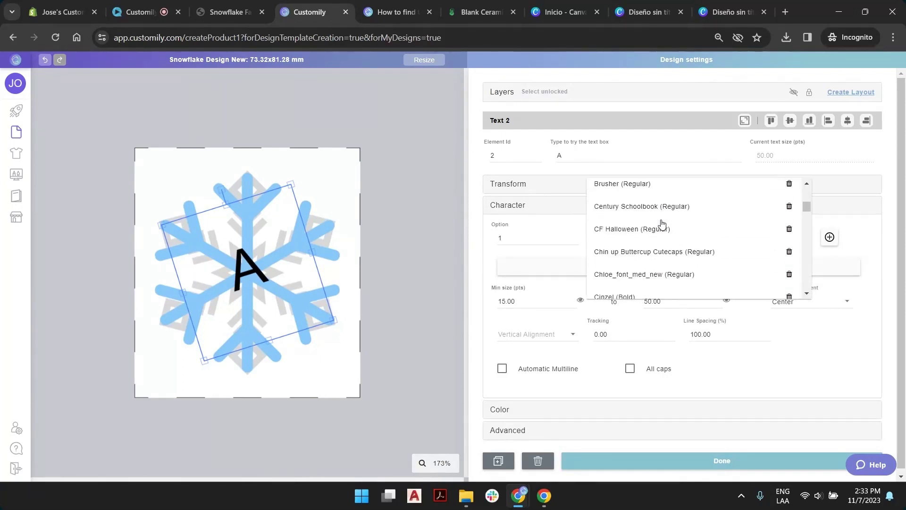
pyautogui.scroll(-2, 662, 223)
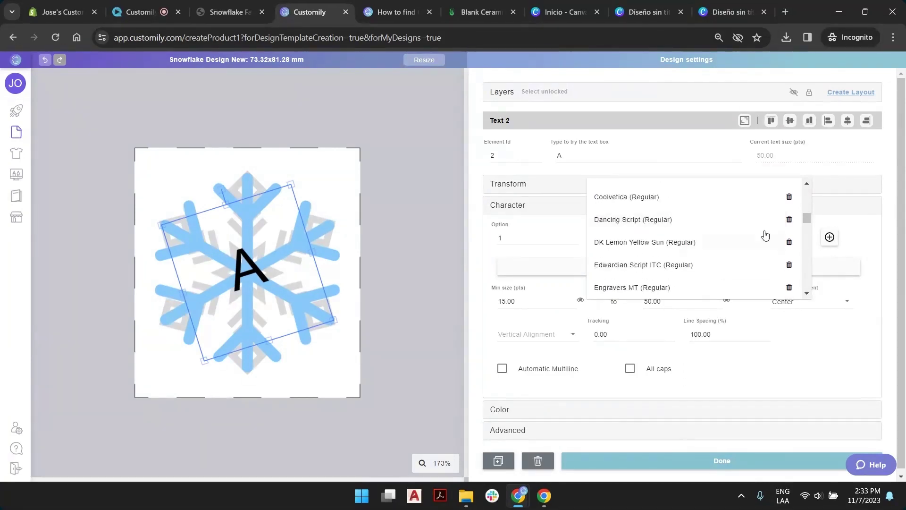
pyautogui.scroll(-1, 630, 222)
pyautogui.scroll(2, 628, 229)
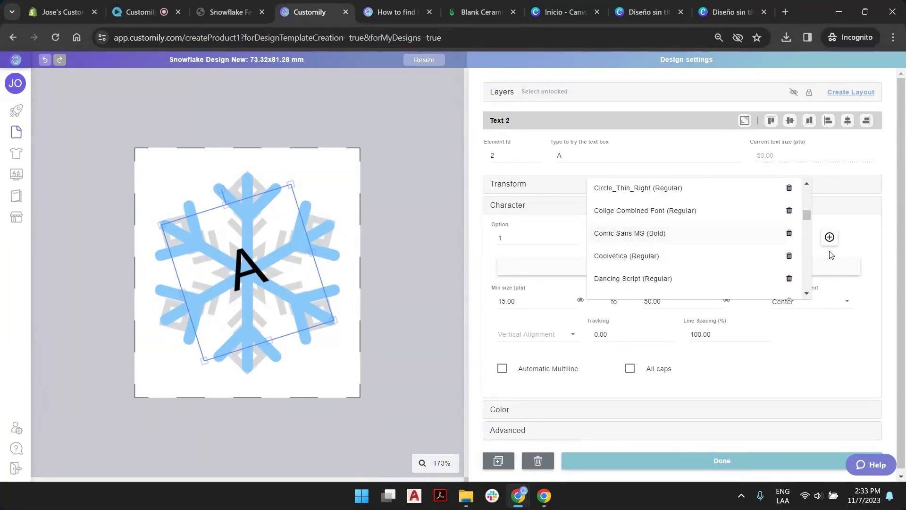
pyautogui.click(829, 238)
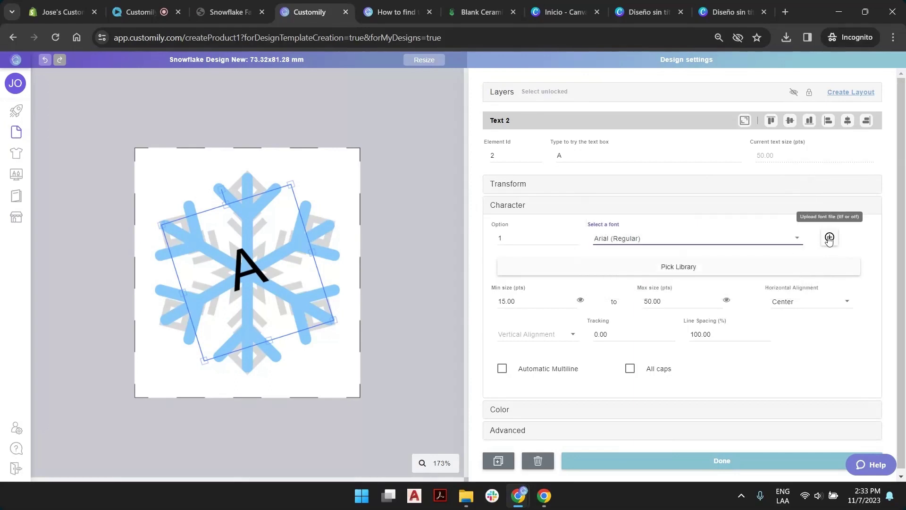
pyautogui.click(830, 237)
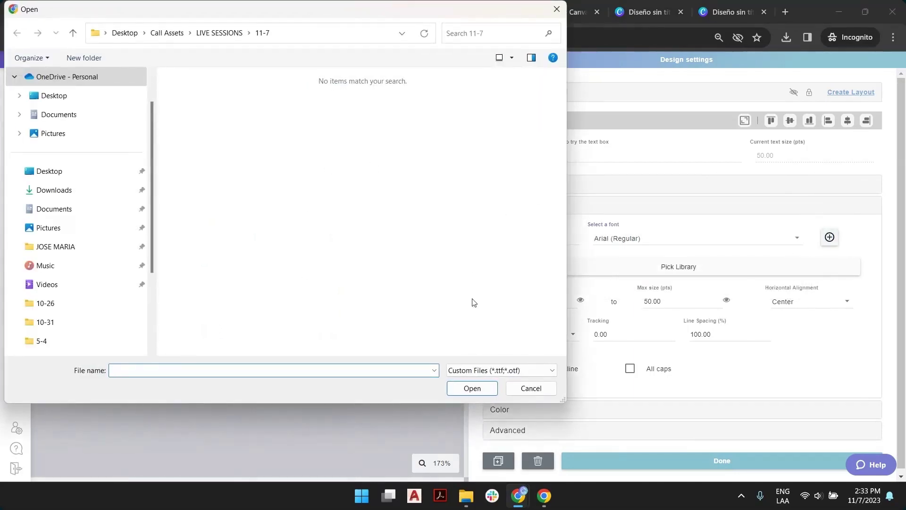
pyautogui.click(540, 392)
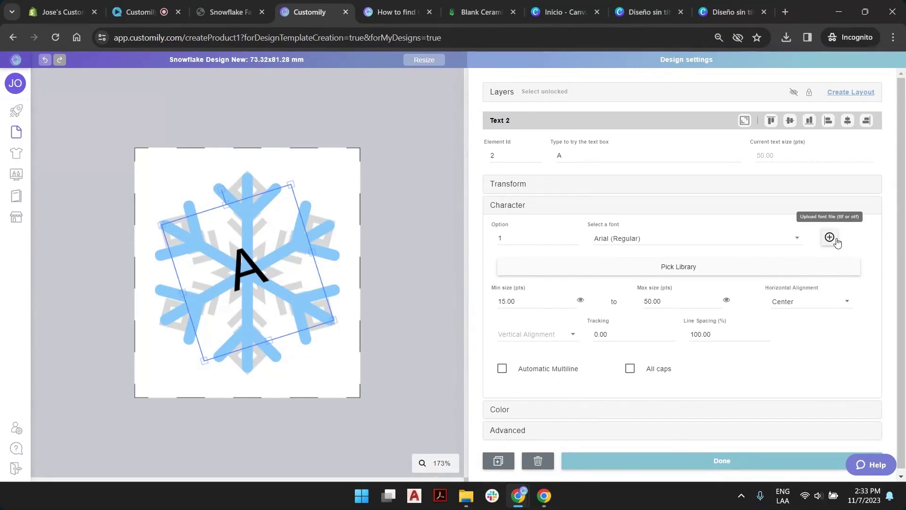
# - Assign the Chin up Buttercup Cutecaps (Regular) font to option 1 of the Text 2 element
pyautogui.click(754, 240)
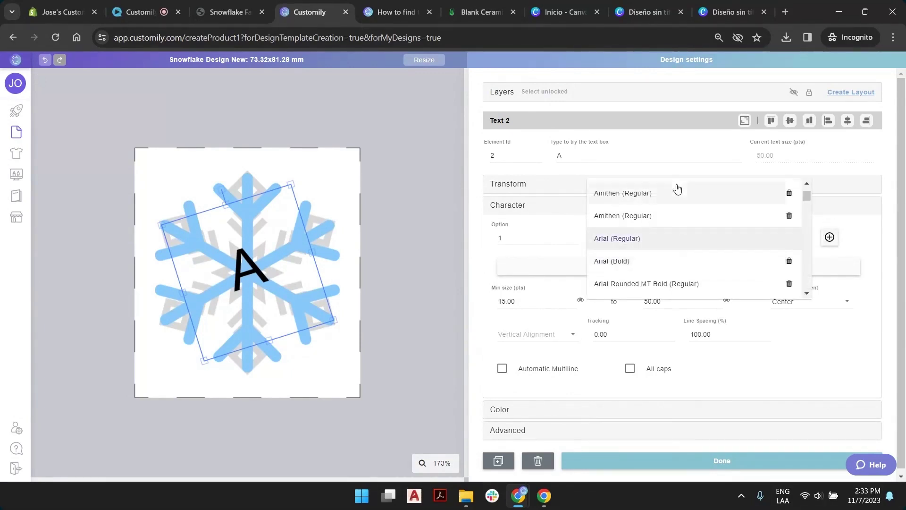
pyautogui.scroll(-8, 675, 217)
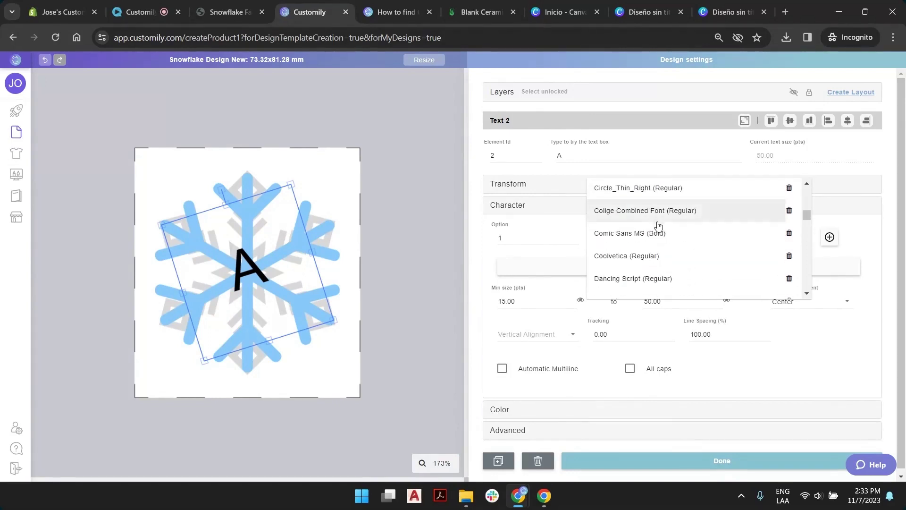
pyautogui.scroll(2, 674, 239)
pyautogui.scroll(-2, 661, 245)
pyautogui.scroll(3, 659, 254)
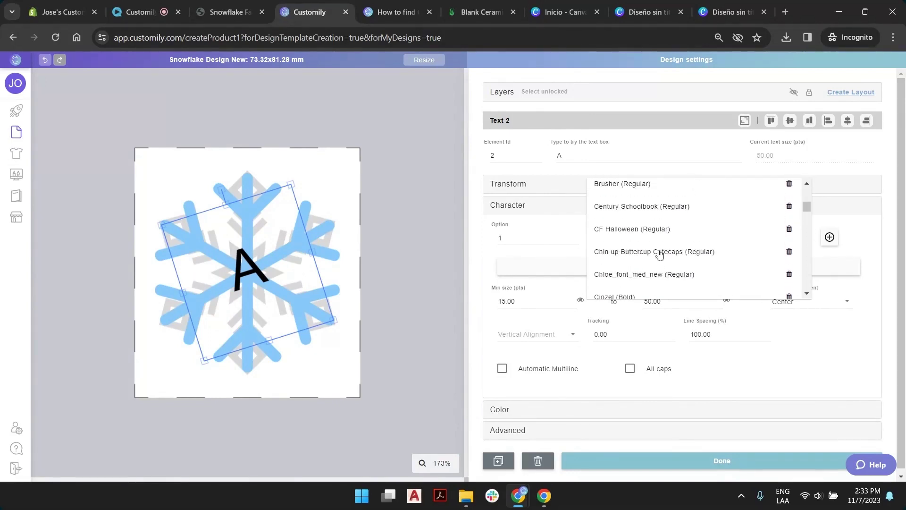
pyautogui.scroll(-4, 660, 255)
pyautogui.scroll(4, 660, 255)
pyautogui.click(659, 251)
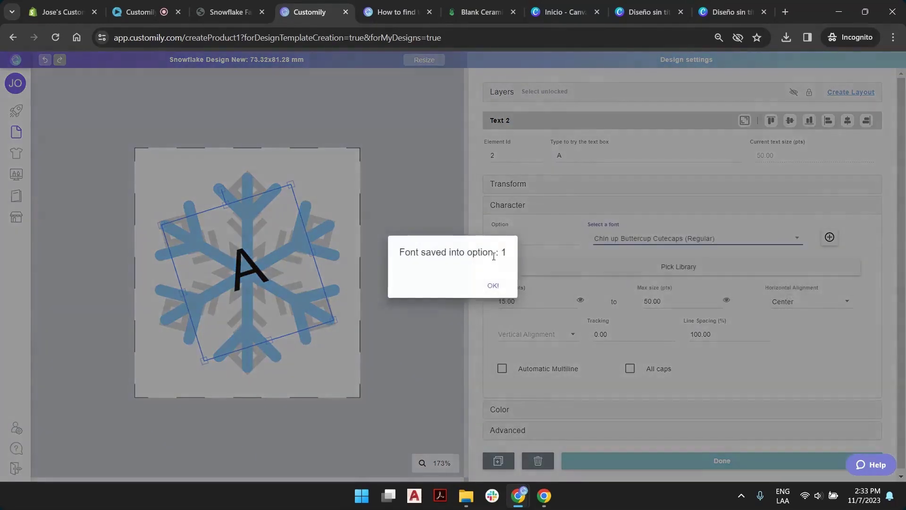
pyautogui.click(492, 283)
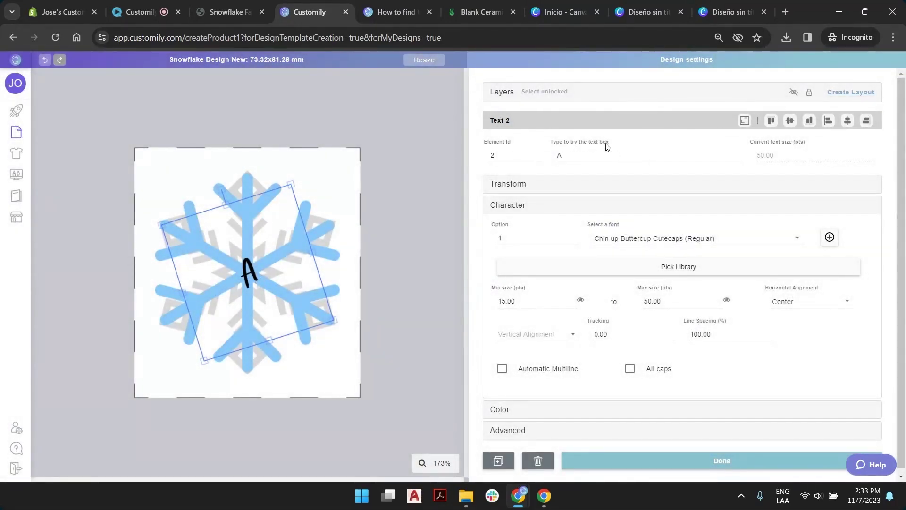
# - Replace the Text 2 sample text with "Merry Christmas from the" followed by a plural family name, all on one line
pyautogui.doubleClick(574, 158)
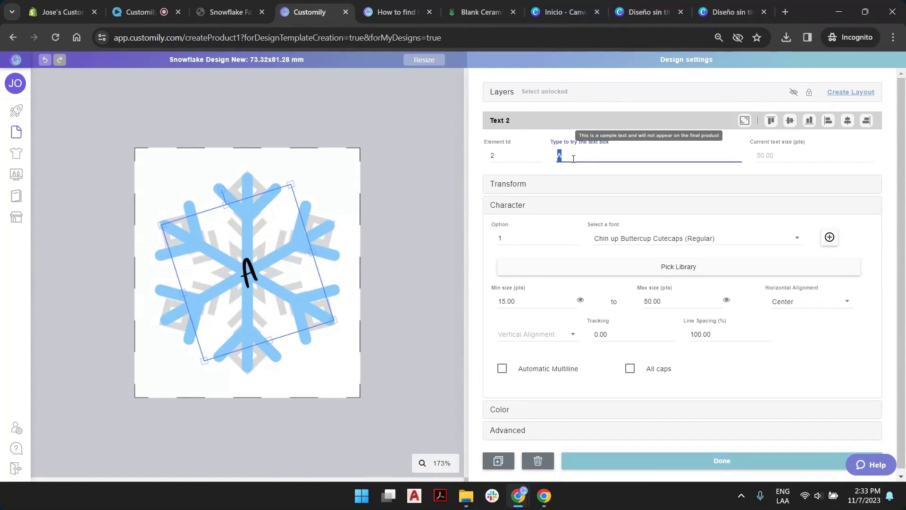
pyautogui.write('Me')
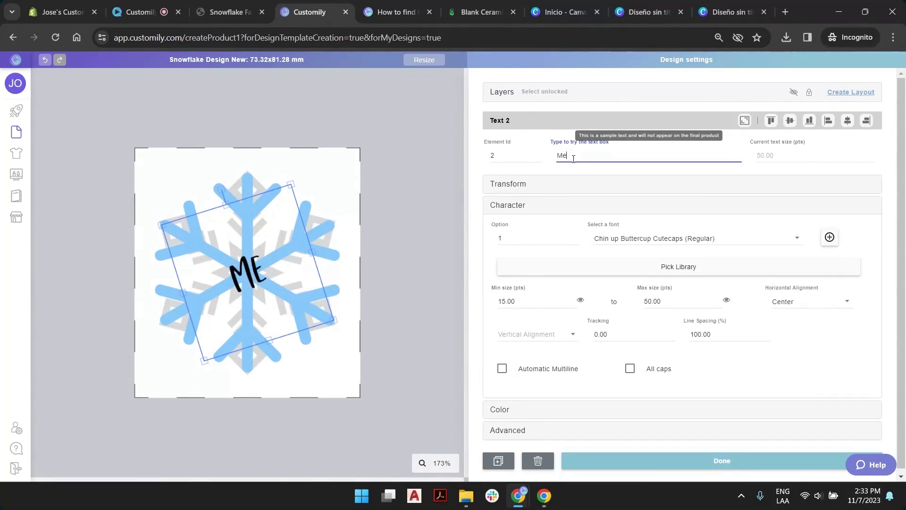
pyautogui.write('rry Christmas')
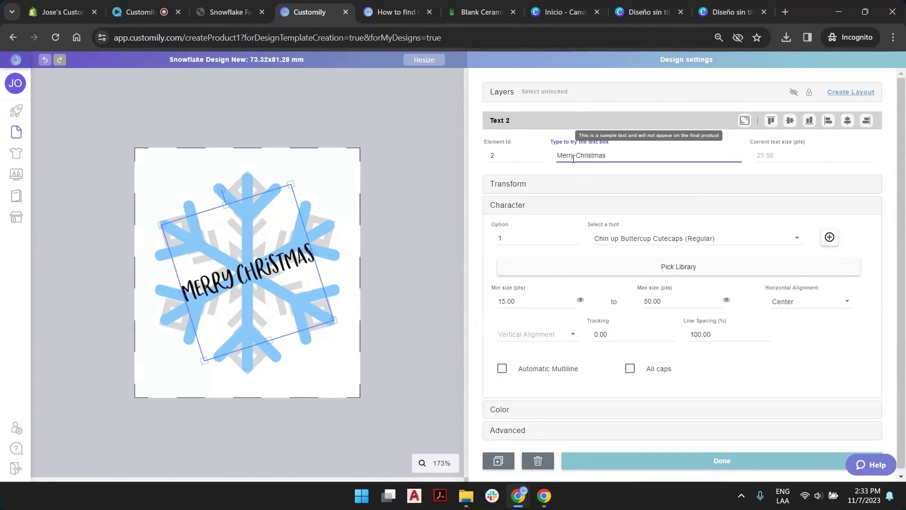
pyautogui.press('Return')
pyautogui.write('from')
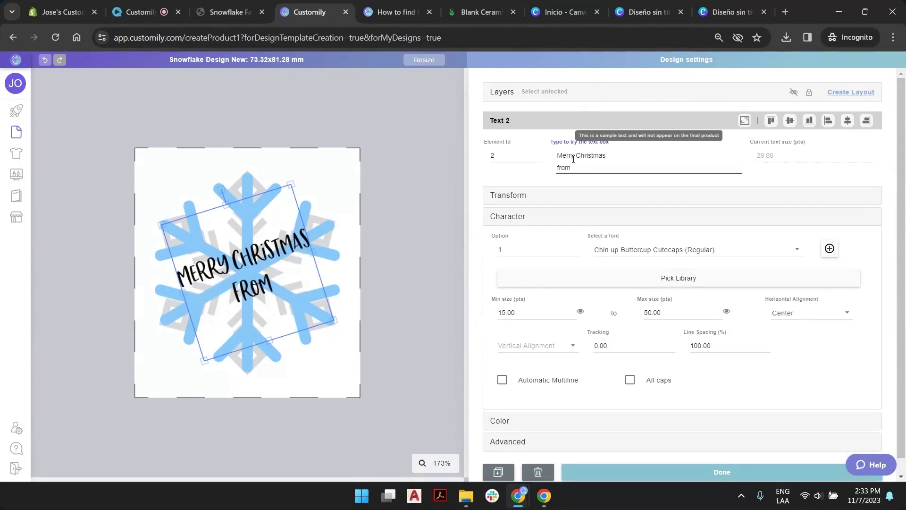
pyautogui.write(" the Smith's")
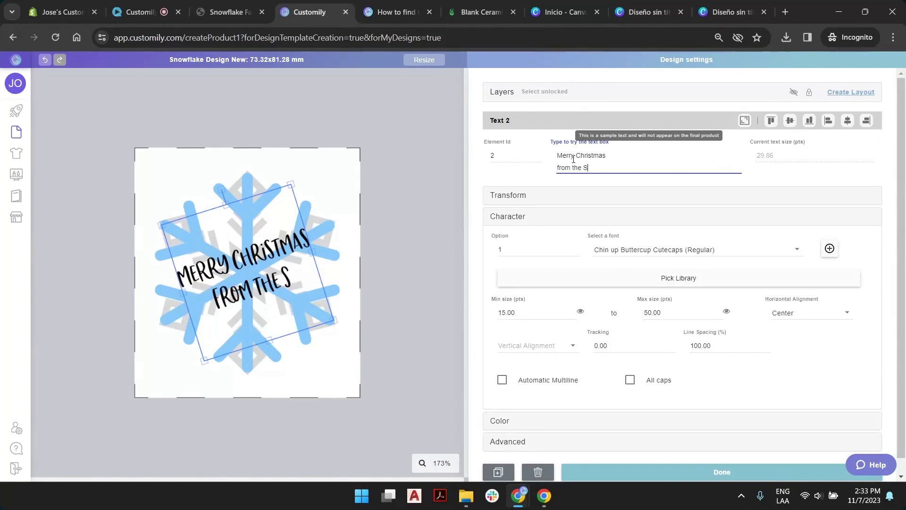
pyautogui.press('BackSpace')
pyautogui.press('BackSpace')
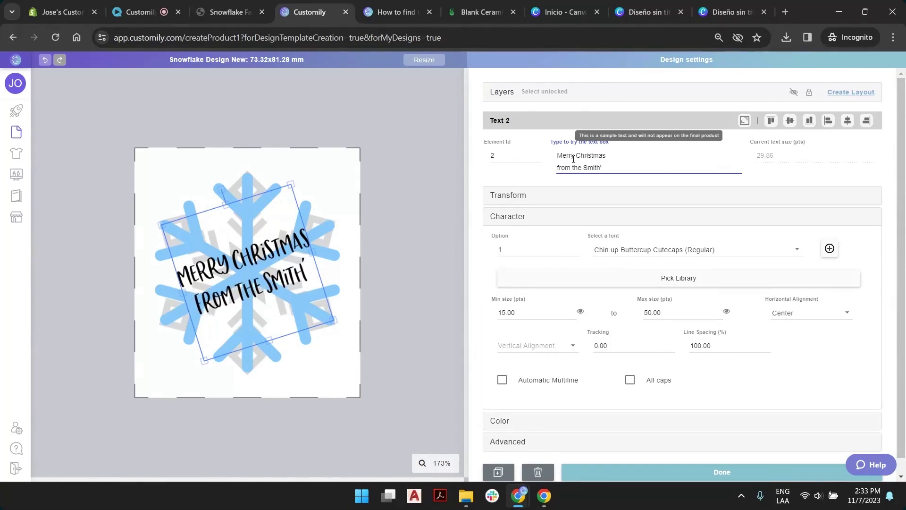
pyautogui.write('stmas')
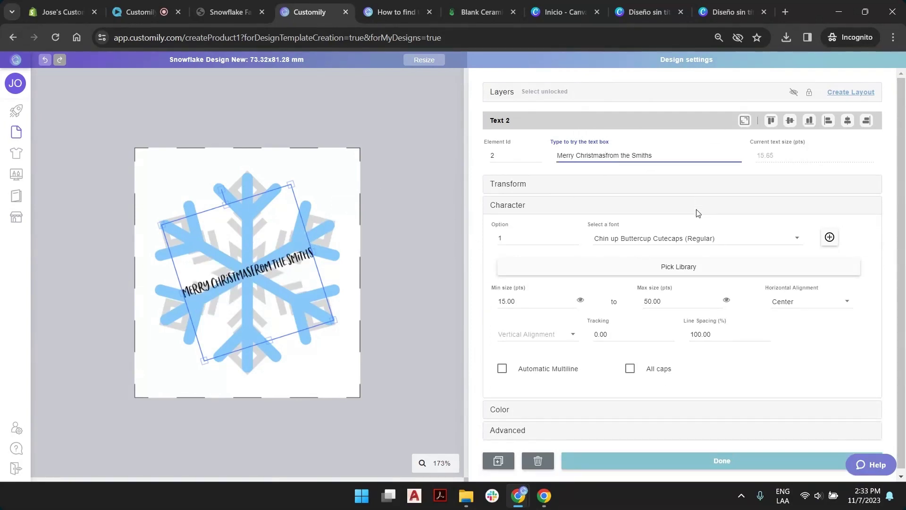
# - Enable Automatic Multiline for the text box and raise its minimum font size to 30 pts
pyautogui.click(501, 369)
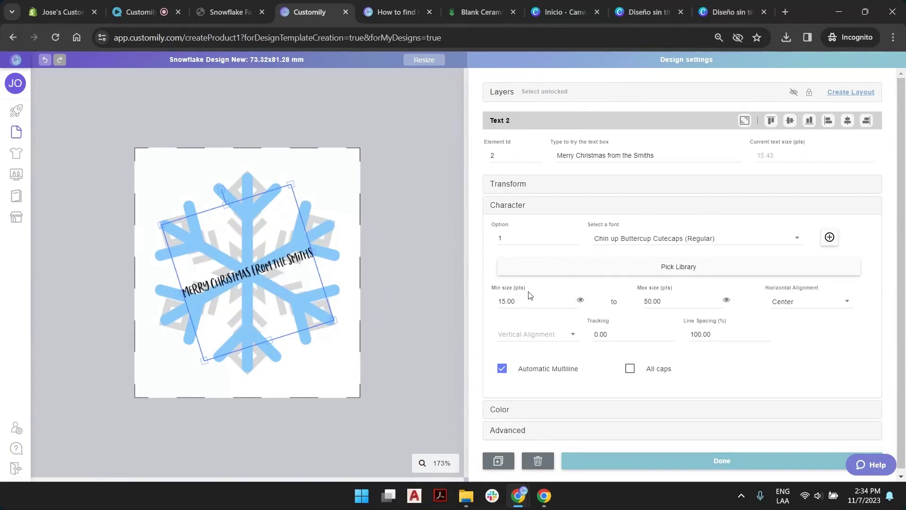
pyautogui.click(572, 300)
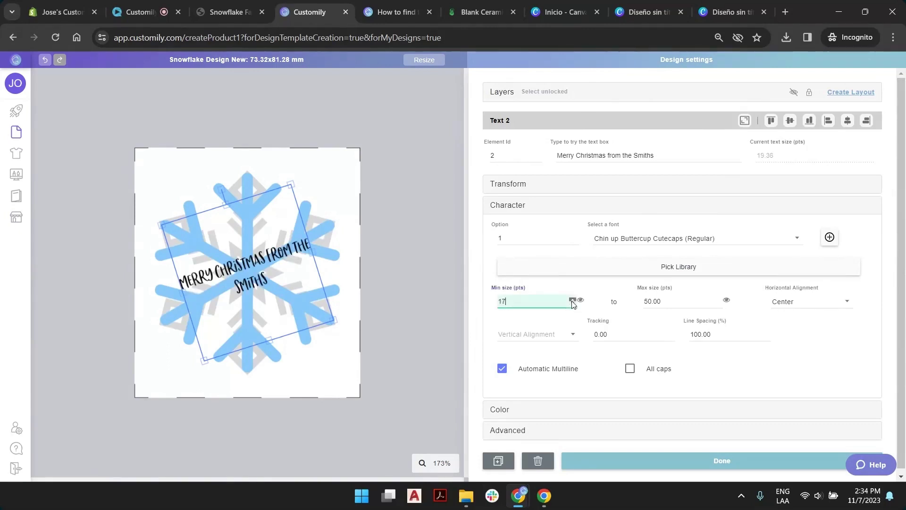
pyautogui.click(572, 299)
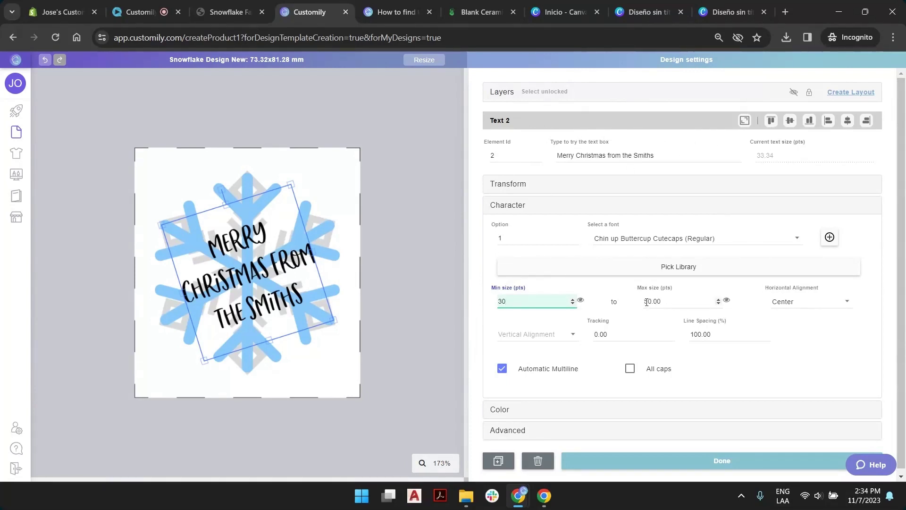
# - Shorten the sample text to "Merry" and set the maximum font size to 80 pts
pyautogui.doubleClick(590, 156)
pyautogui.keyDown('shift'); pyautogui.click(653, 155); pyautogui.keyUp('shift')
pyautogui.press('BackSpace')
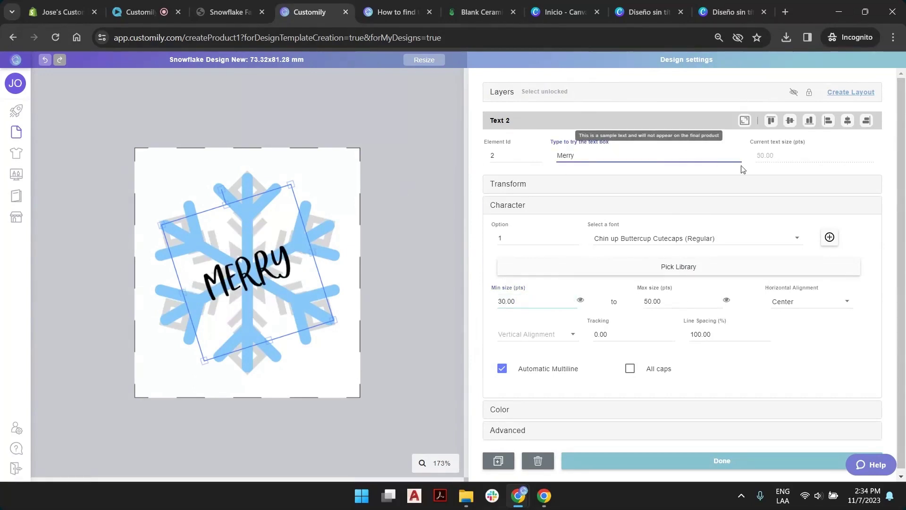
pyautogui.click(718, 299)
pyautogui.moveTo(717, 298); pyautogui.dragTo(717, 298)
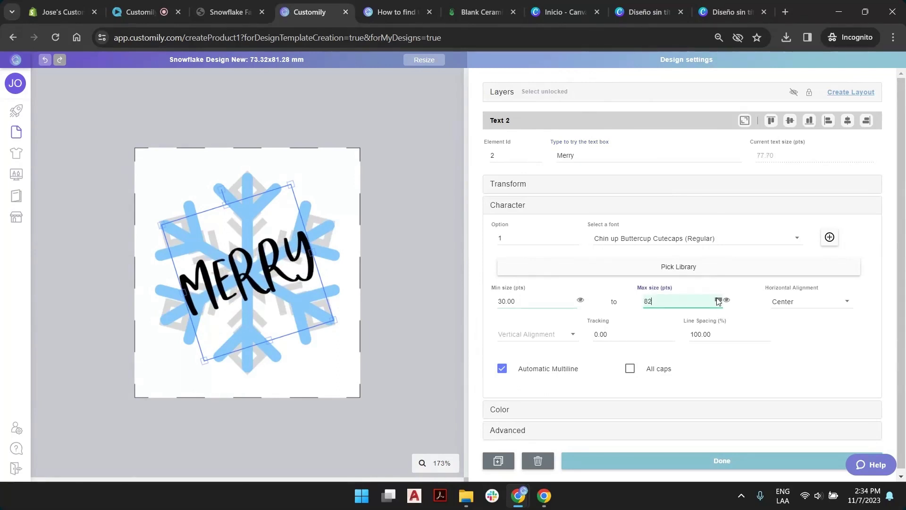
pyautogui.click(718, 303)
pyautogui.click(718, 303)
pyautogui.click(718, 304)
# - Test the automatic wrapping by adding several filler words after "Merry", and restore the sample text to "Merry"
pyautogui.click(585, 157)
pyautogui.click(586, 155)
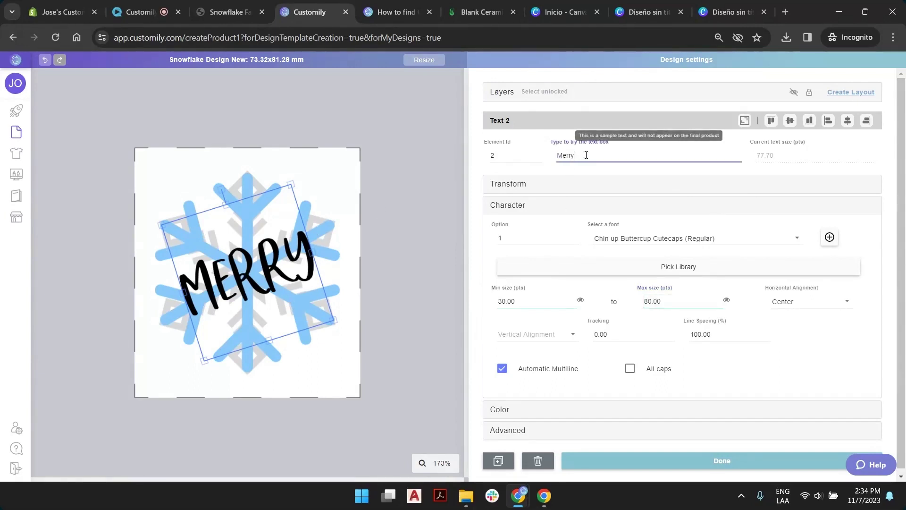
pyautogui.write('feew deve eve de')
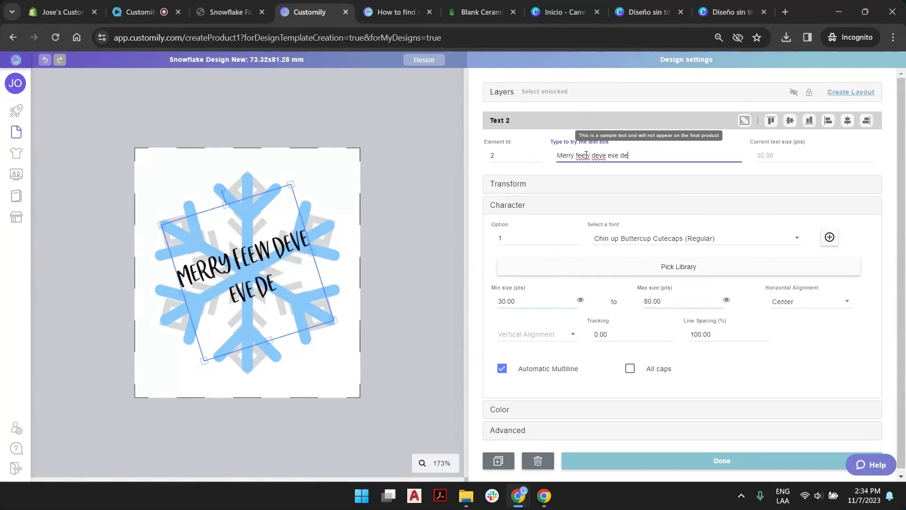
pyautogui.write('gb rgwgw')
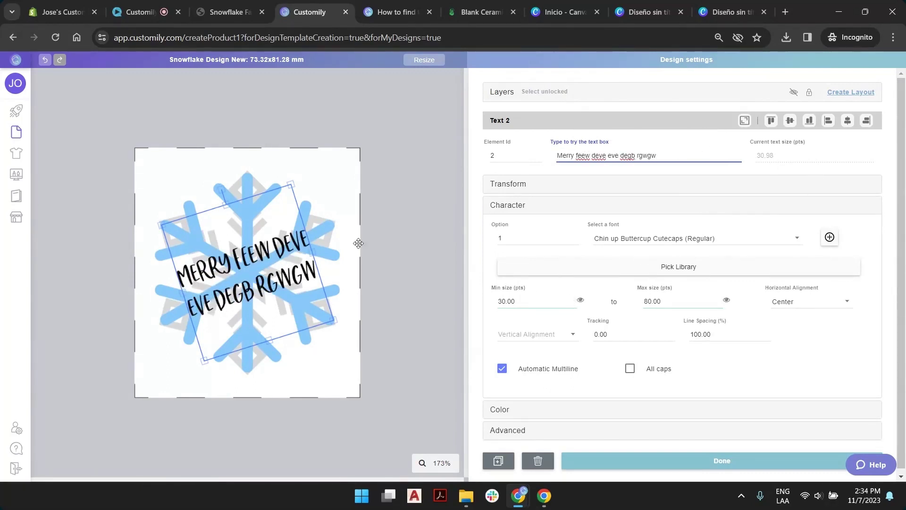
pyautogui.write('rvrvrrrvrr')
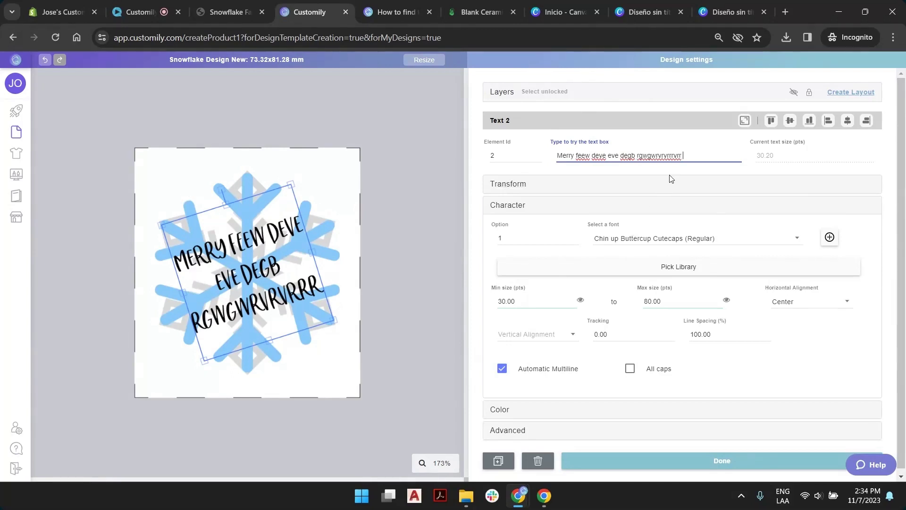
pyautogui.write(' fvrvrv')
pyautogui.moveTo(712, 155); pyautogui.dragTo(612, 155)
pyautogui.hotkey('shift', 'End')
pyautogui.press('BackSpace')
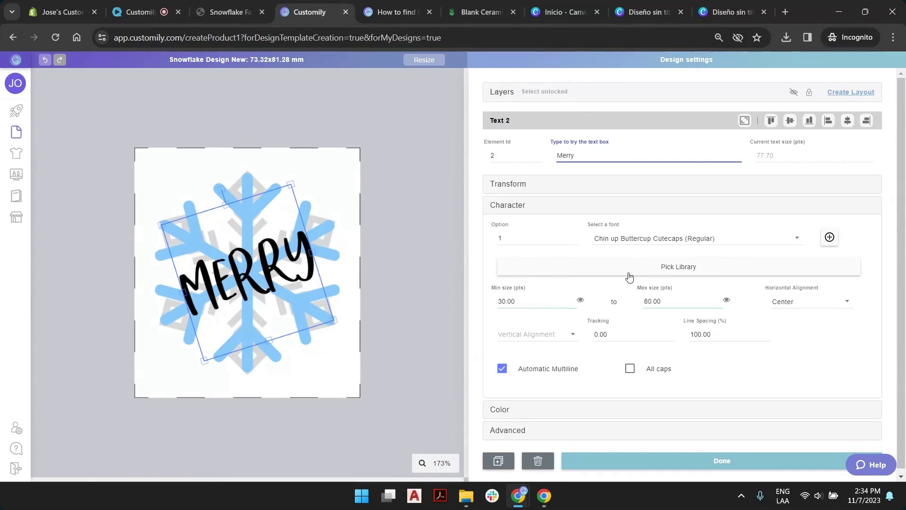
# - Assign the Summer Vacation font library to the Text 2 element
pyautogui.click(500, 410)
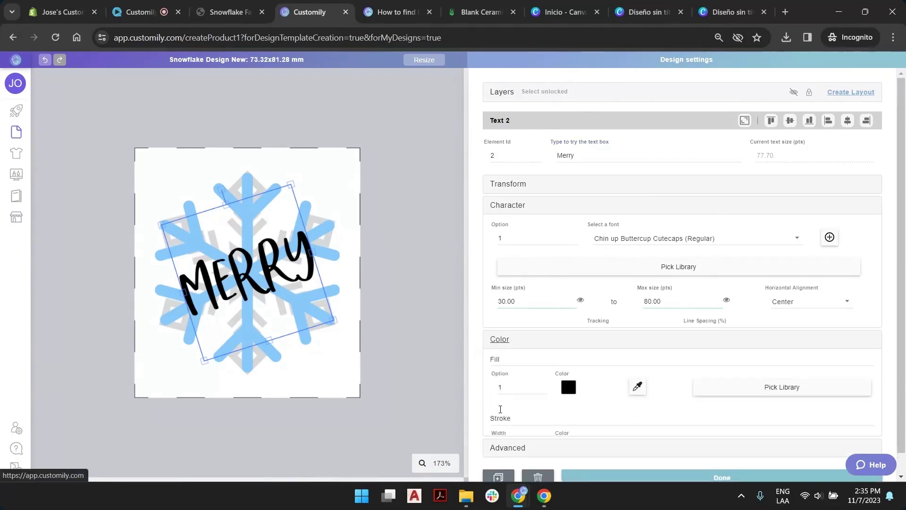
pyautogui.click(512, 211)
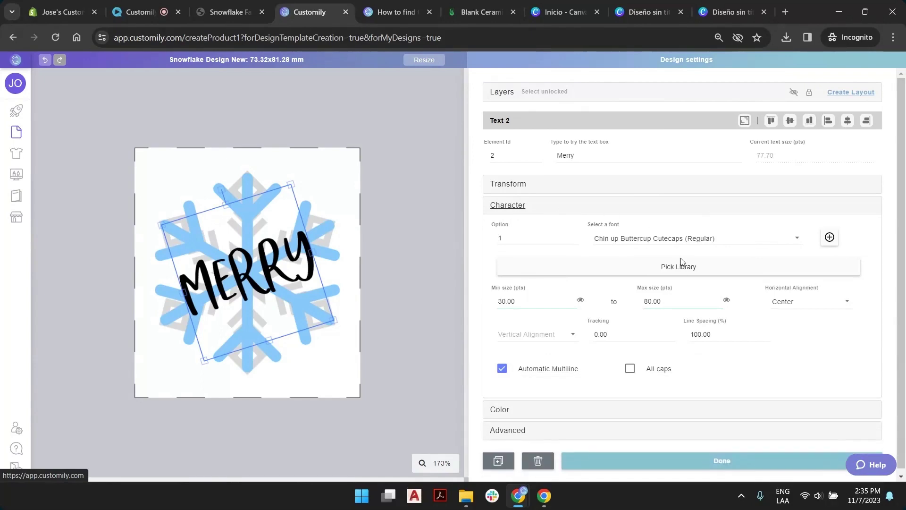
pyautogui.click(687, 272)
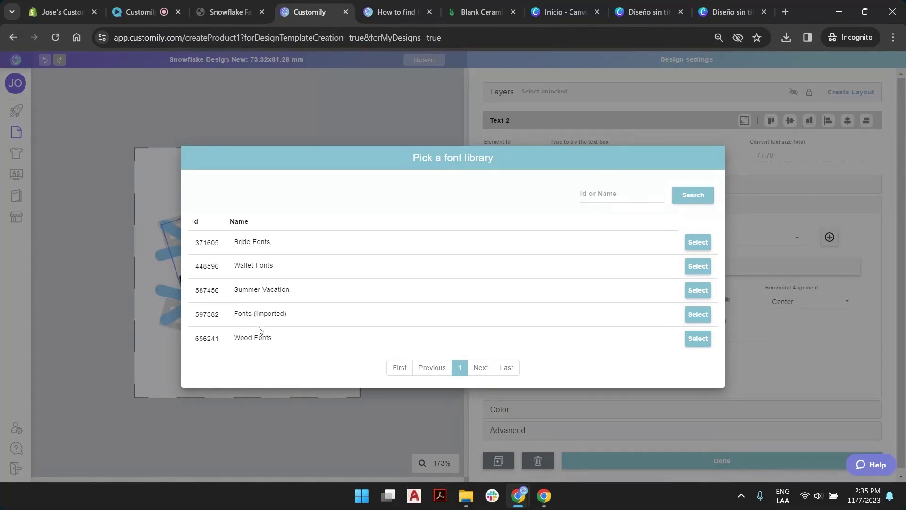
pyautogui.click(698, 290)
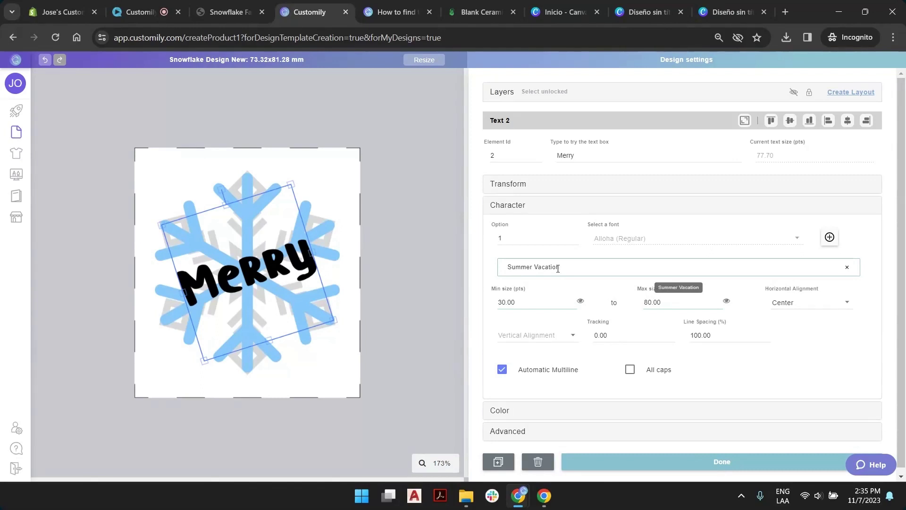
# - Preview the Summer Vacation fonts on the sample text by stepping through the font options up to 8 and back to 7
pyautogui.moveTo(28, 189)
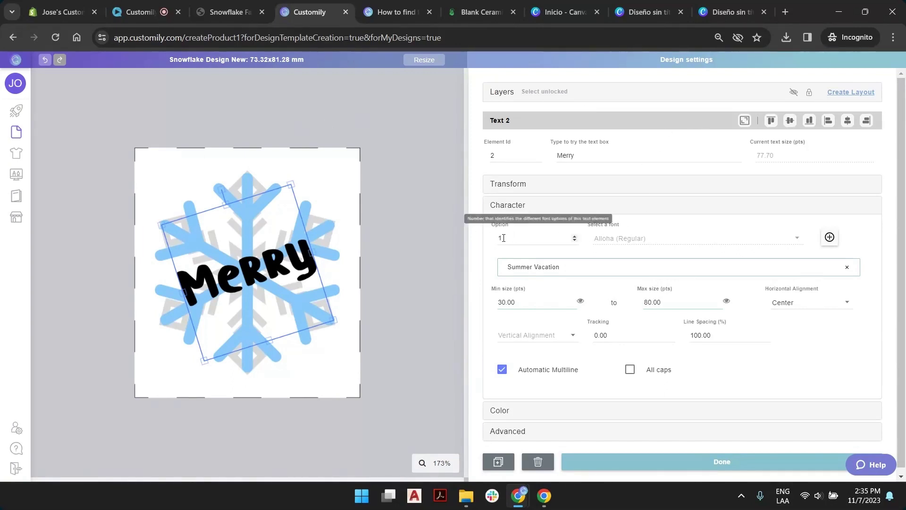
pyautogui.click(575, 236)
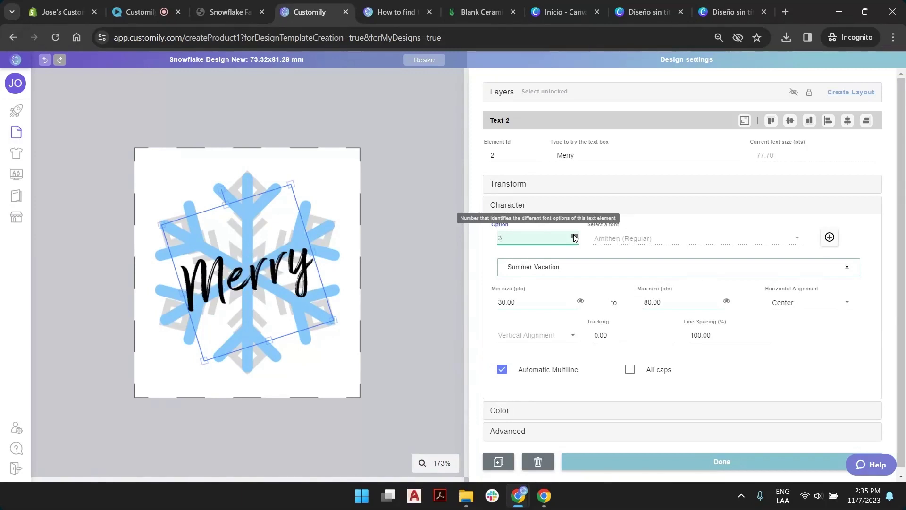
pyautogui.click(574, 235)
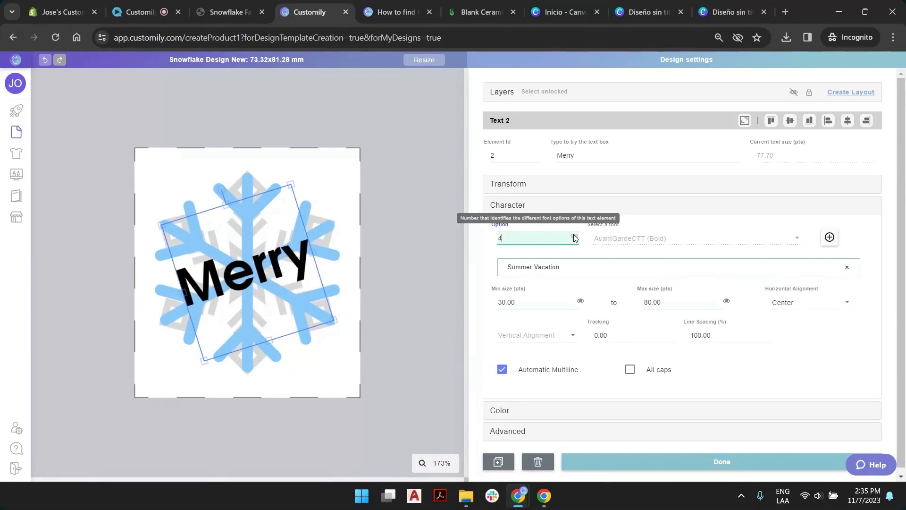
pyautogui.click(574, 236)
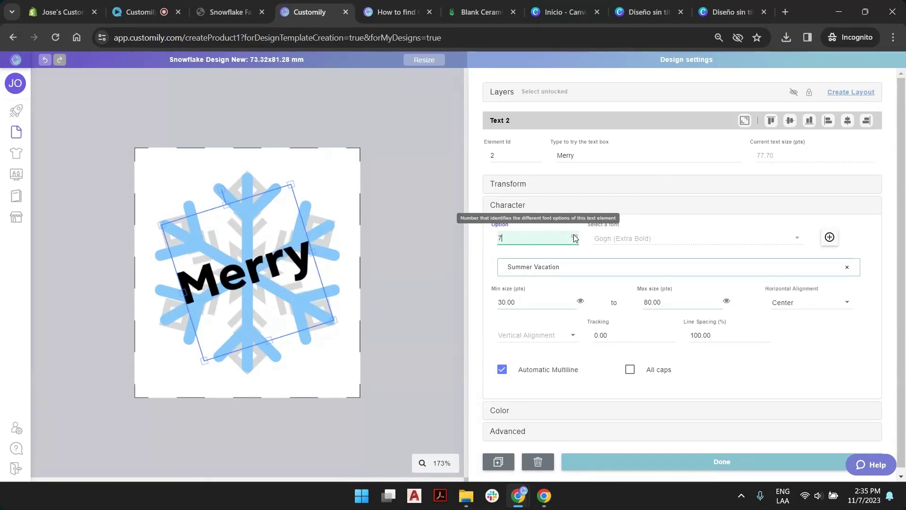
pyautogui.click(575, 235)
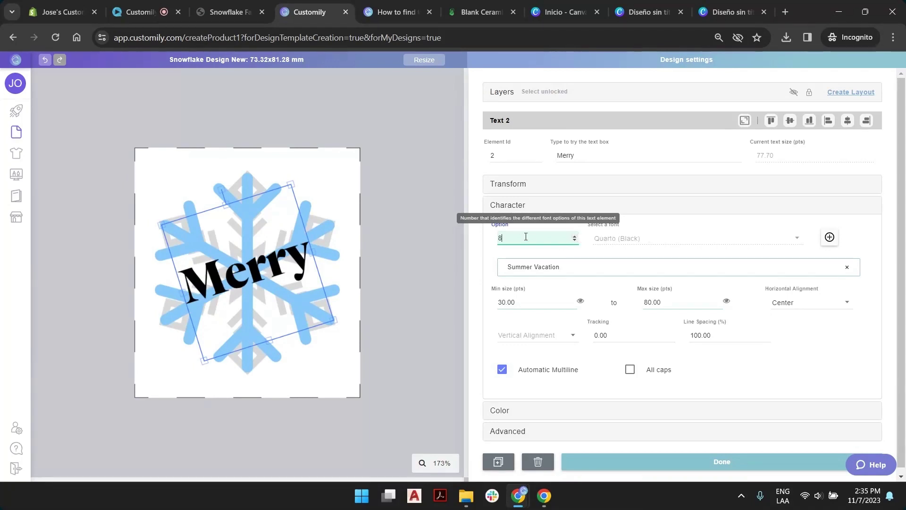
pyautogui.click(575, 241)
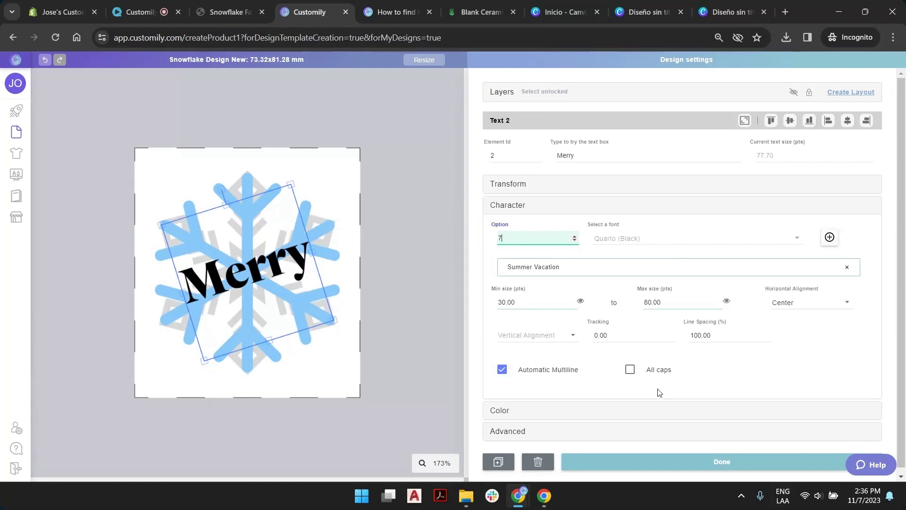
# - Set the text's fill color for option 1 to dark olive green and advance the fill option number to 4
pyautogui.click(502, 413)
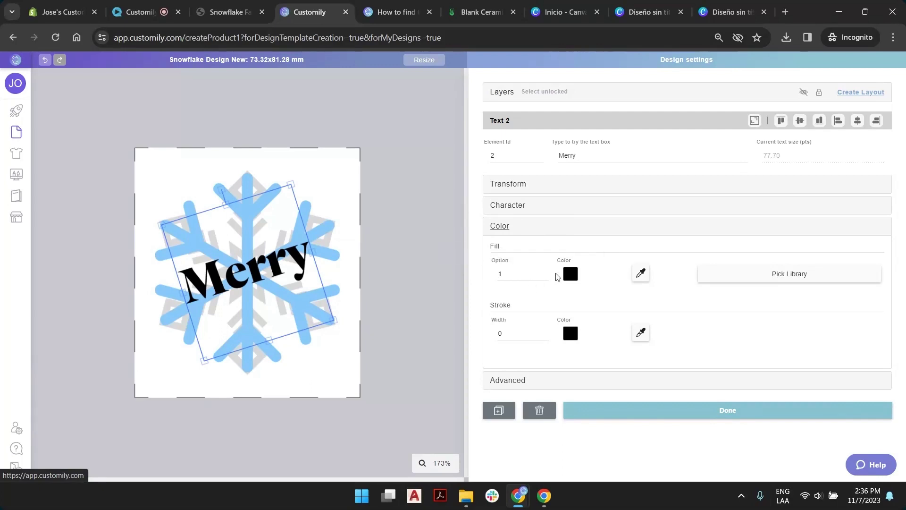
pyautogui.click(571, 275)
pyautogui.moveTo(660, 145); pyautogui.dragTo(664, 210)
pyautogui.click(547, 283)
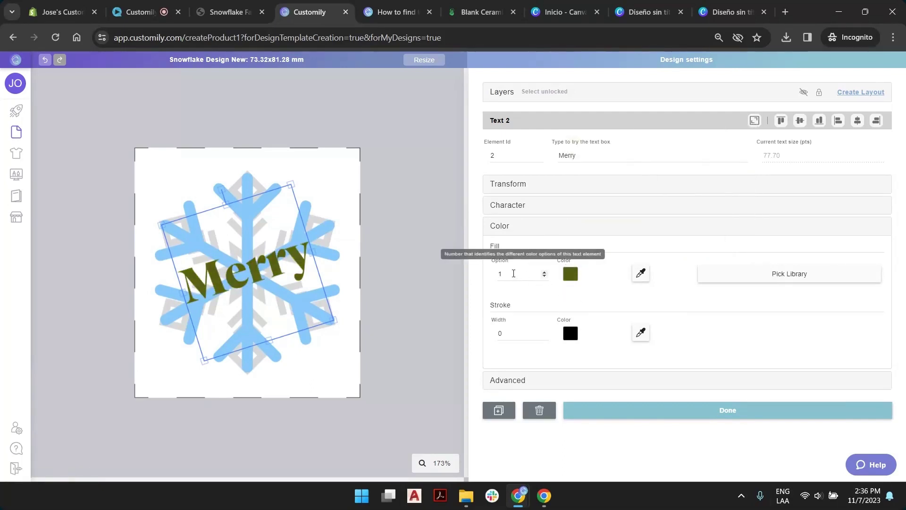
pyautogui.click(545, 272)
pyautogui.click(545, 273)
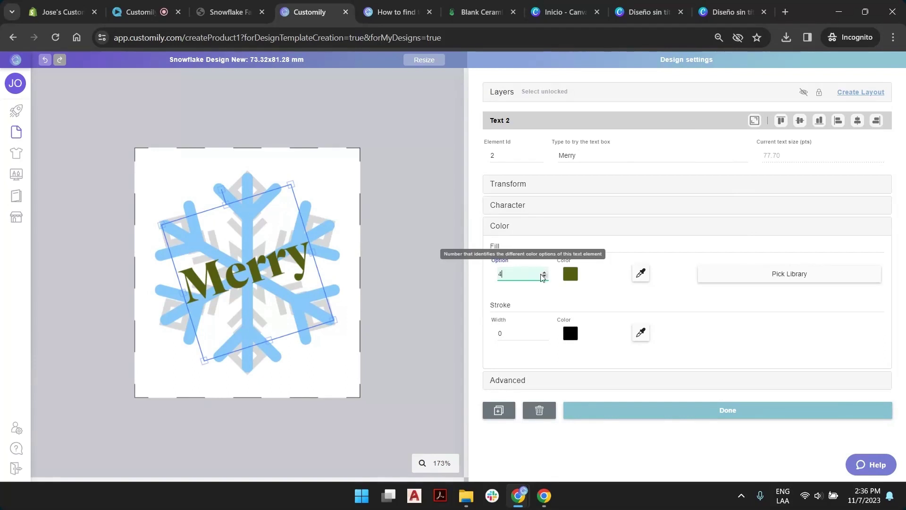
# - Return the text's fill option to 1 and assign the Print Colors (Imported) color library to it
pyautogui.click(545, 276)
pyautogui.click(545, 276)
pyautogui.click(545, 276)
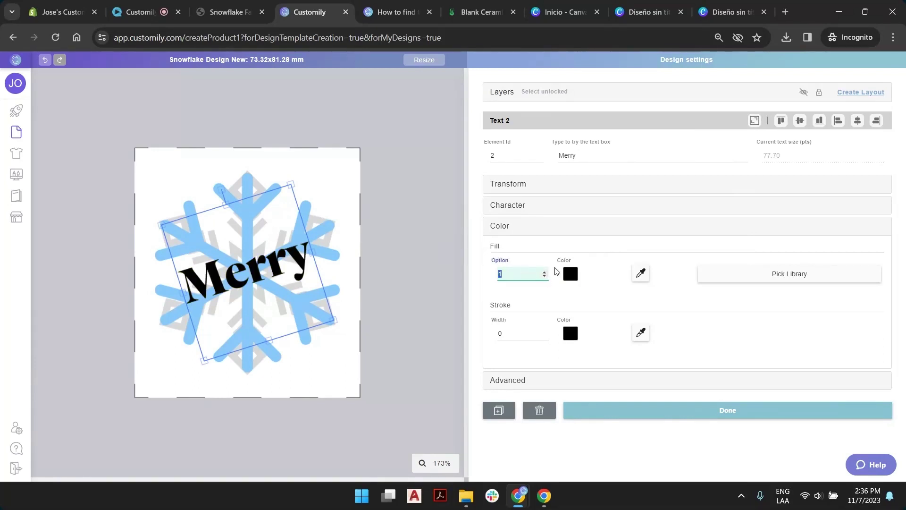
pyautogui.click(751, 273)
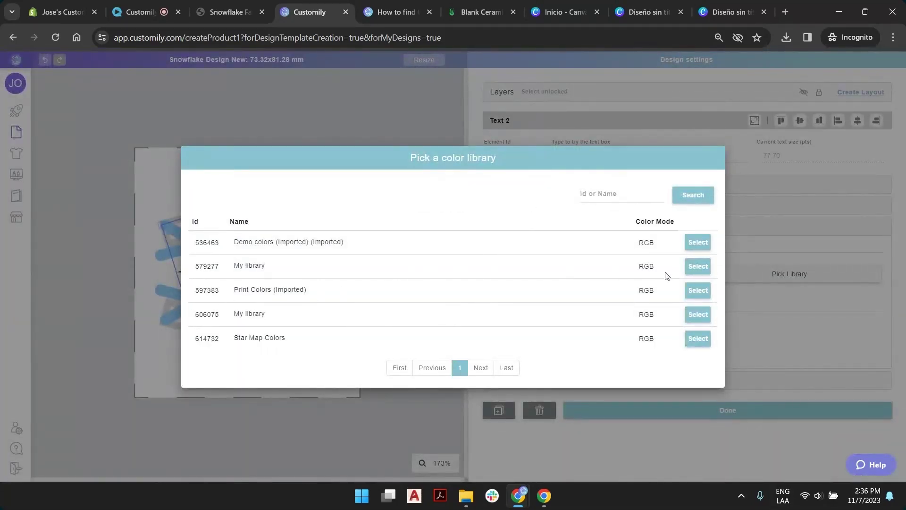
pyautogui.click(697, 290)
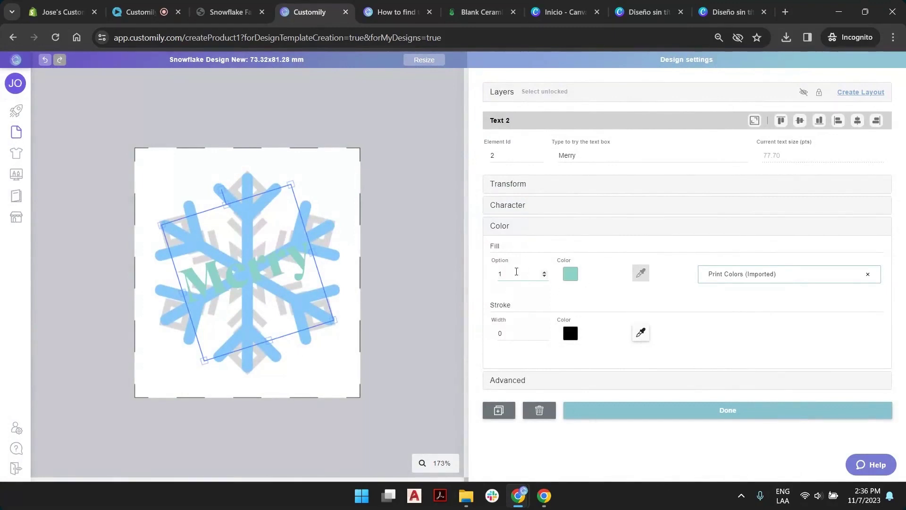
# - Preview the Print Colors library on the sample text by stepping up through the fill color options, and deselect the text
pyautogui.click(545, 272)
pyautogui.click(544, 272)
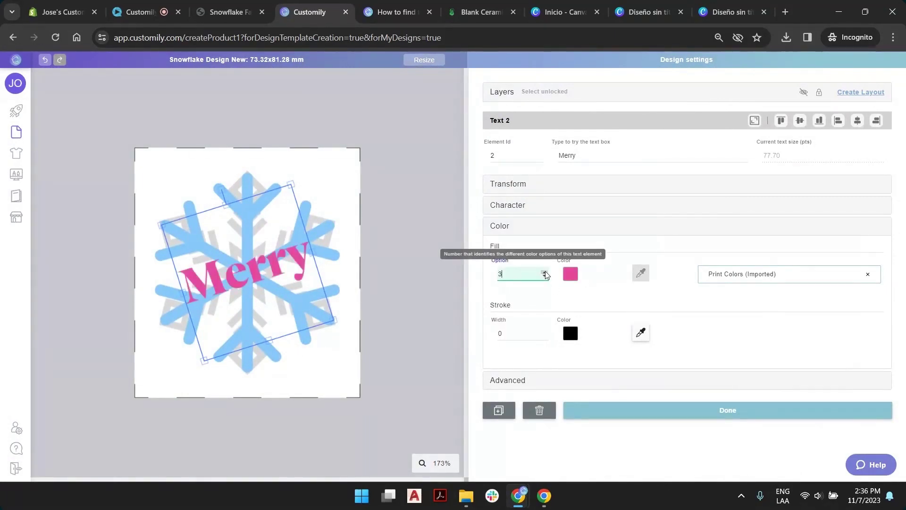
pyautogui.click(544, 271)
pyautogui.click(545, 272)
pyautogui.click(545, 272)
pyautogui.click(544, 272)
pyautogui.click(545, 272)
pyautogui.click(544, 272)
pyautogui.click(429, 205)
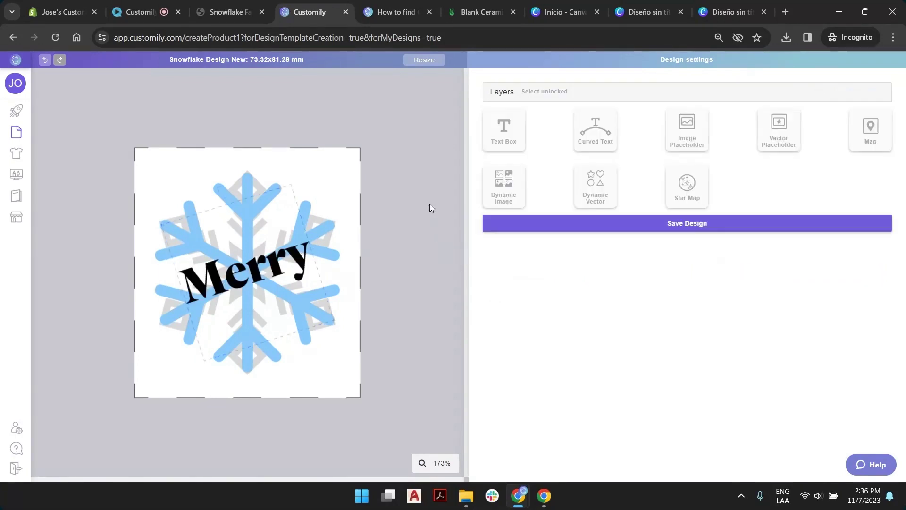
# - Switch the Image Selection 1 element to snowflake option 1 and deselect it
pyautogui.click(342, 158)
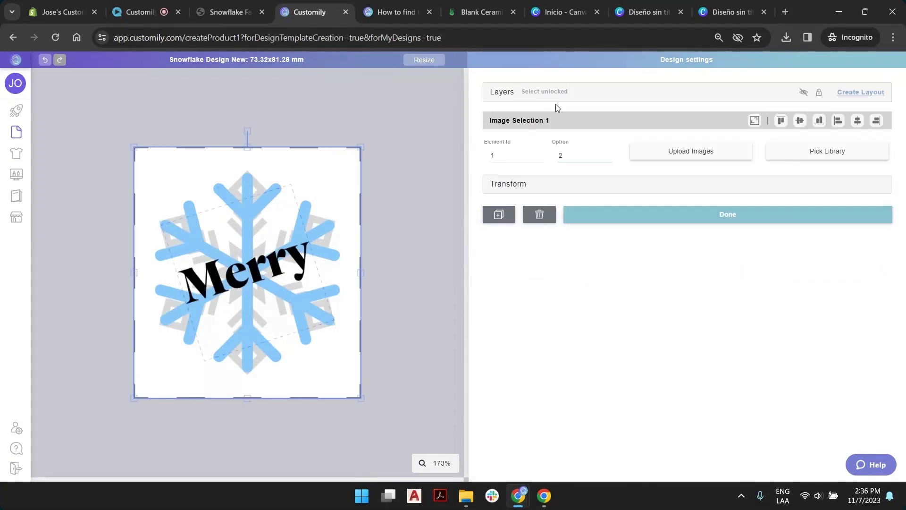
pyautogui.click(607, 157)
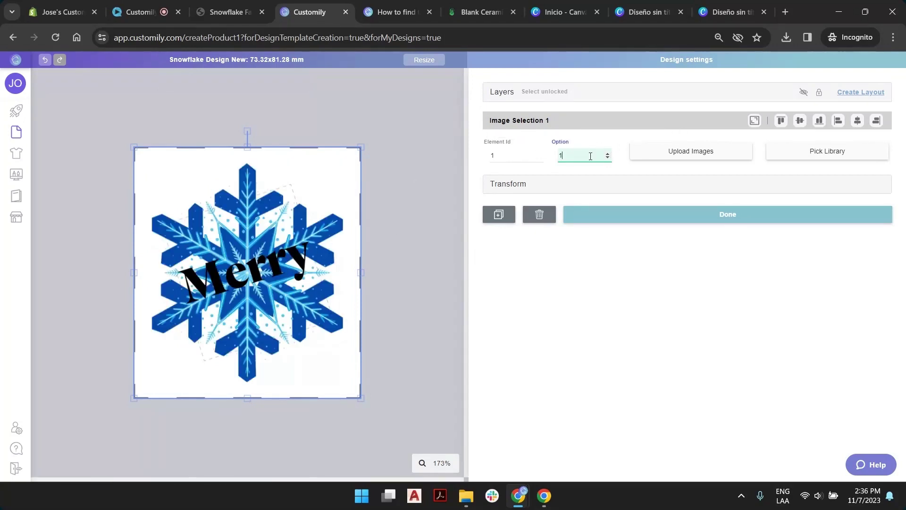
pyautogui.click(407, 226)
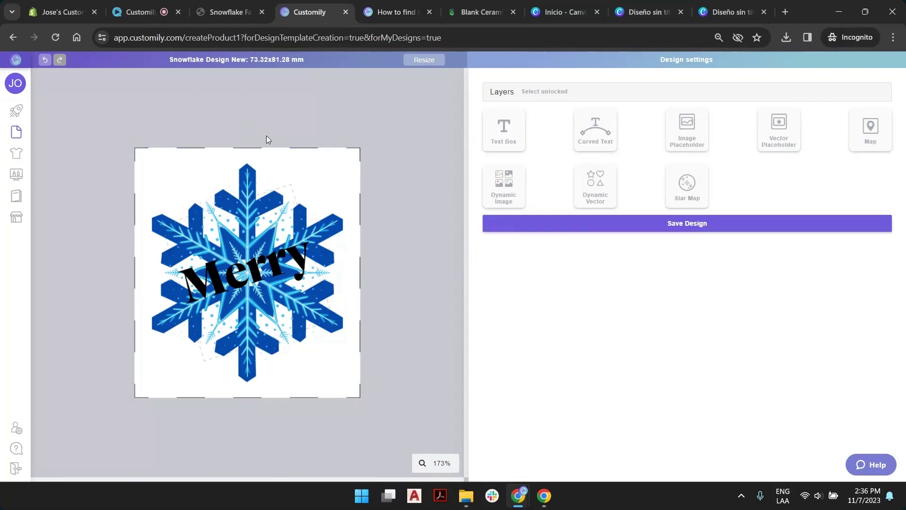
# - Rename the Image Selection 1 layer as "Select Background"
pyautogui.click(508, 94)
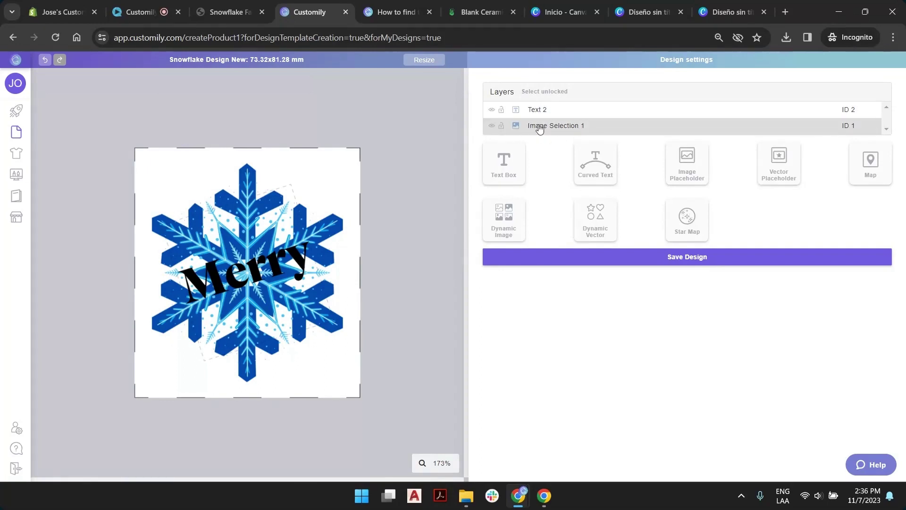
pyautogui.click(569, 128)
pyautogui.doubleClick(568, 129)
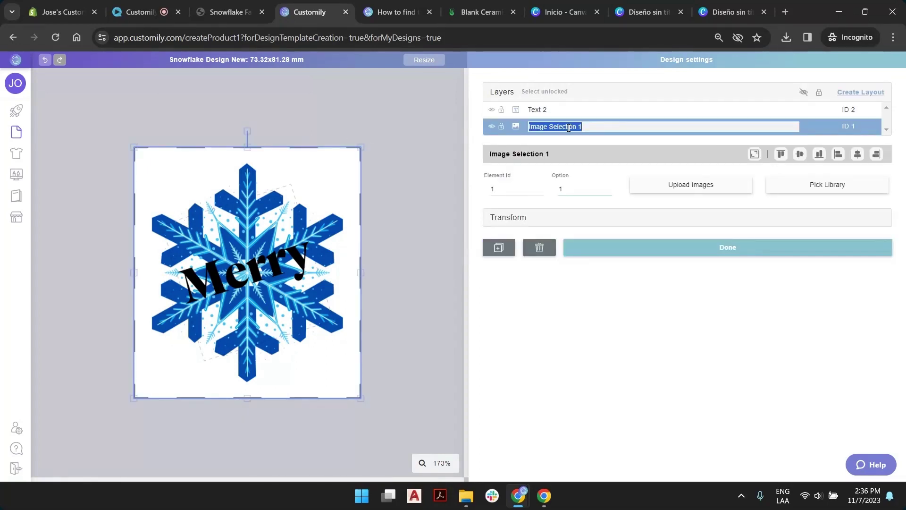
pyautogui.write('Select Back')
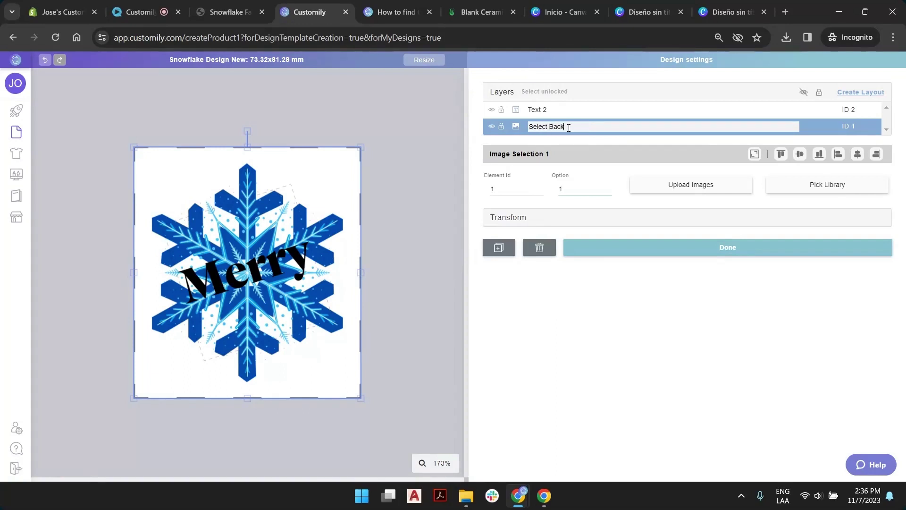
pyautogui.write('ground')
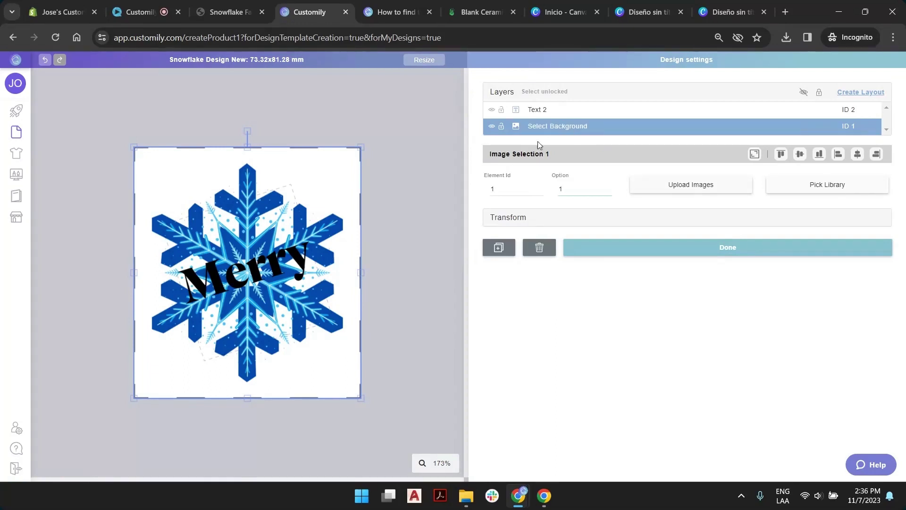
# - Rename the Text 2 layer as "Type your Message" and deselect it
pyautogui.click(538, 114)
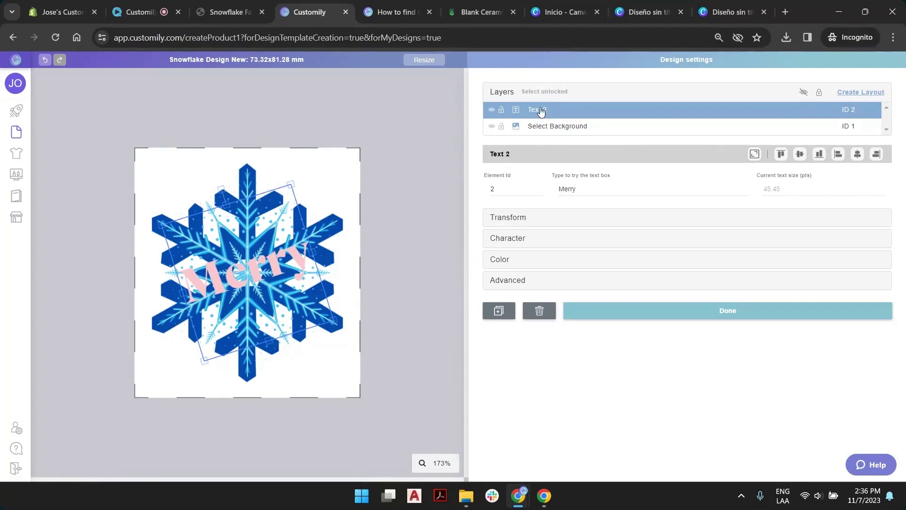
pyautogui.doubleClick(540, 110)
pyautogui.write('Ty')
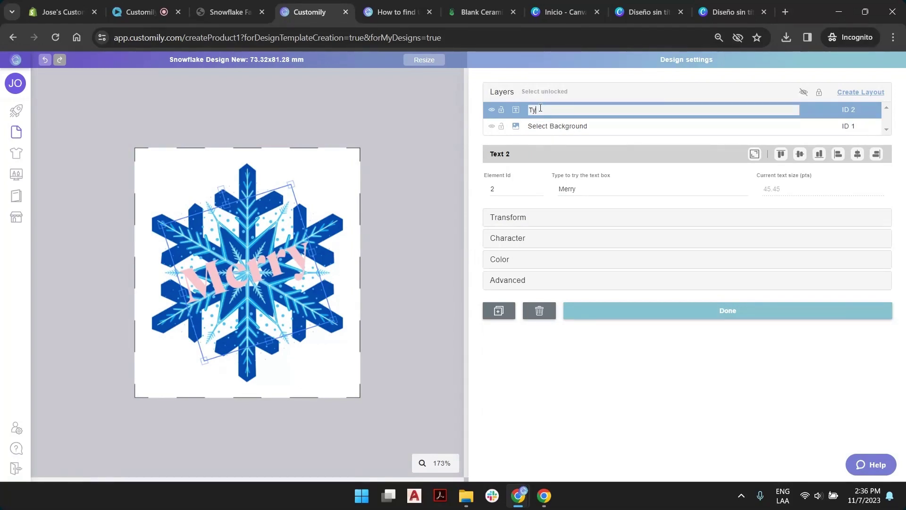
pyautogui.write('pe your Message')
pyautogui.press('Return')
pyautogui.click(404, 166)
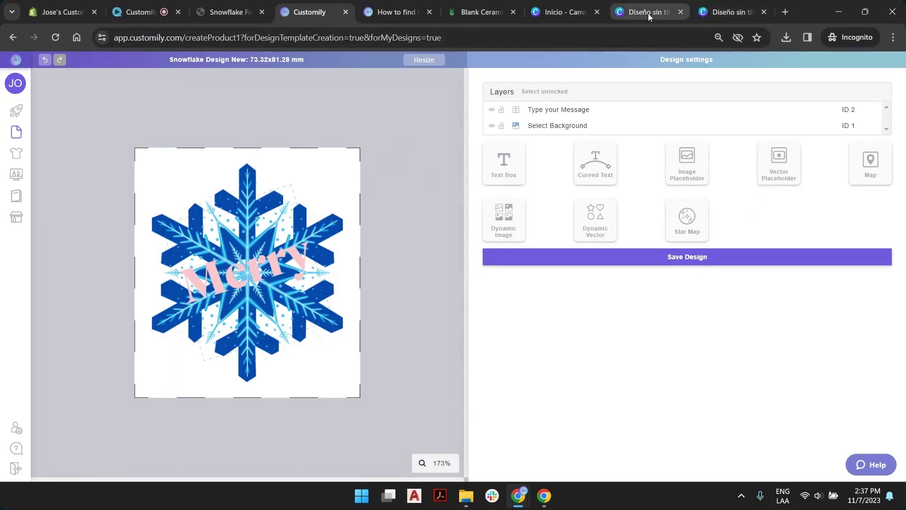
pyautogui.click(729, 12)
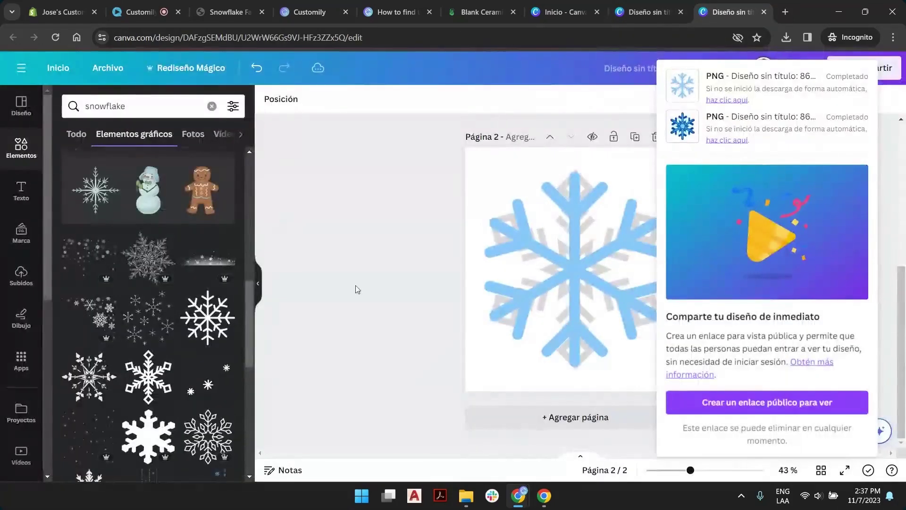
pyautogui.click(644, 12)
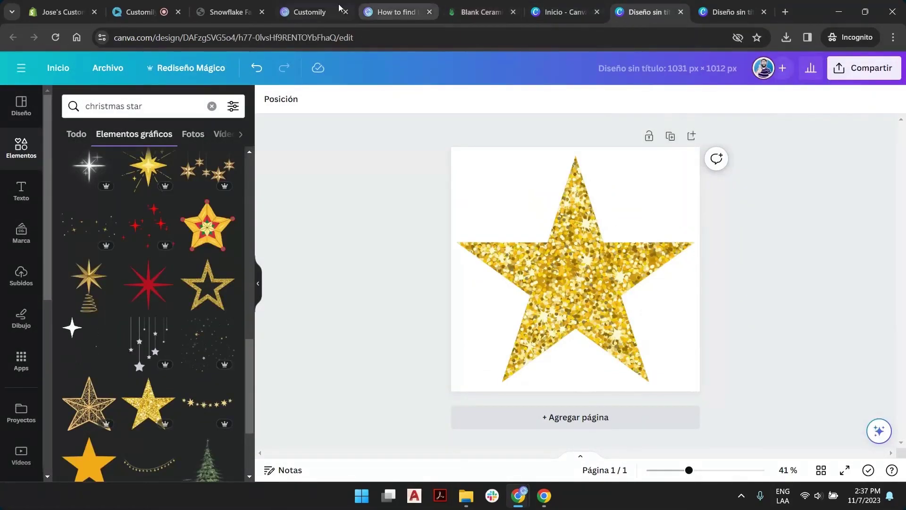
pyautogui.click(309, 12)
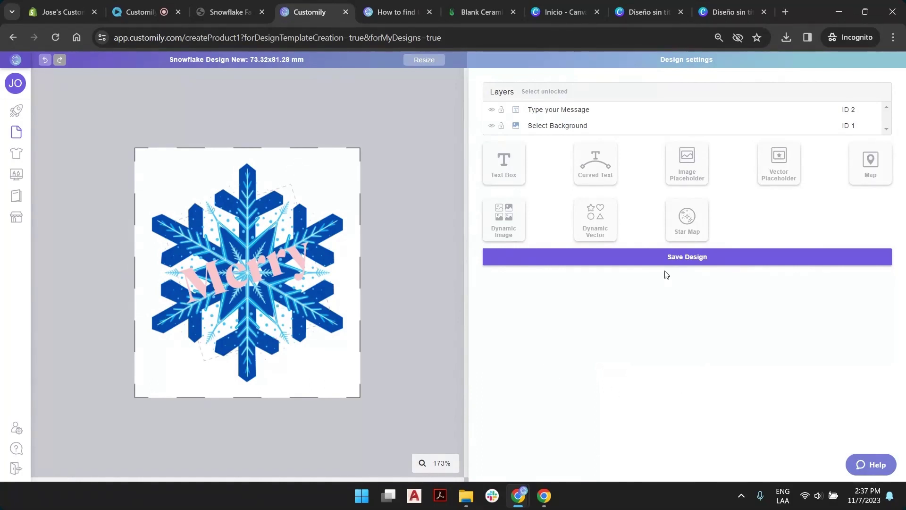
# - Save the snowflake design and dismiss the confirmation
pyautogui.click(686, 260)
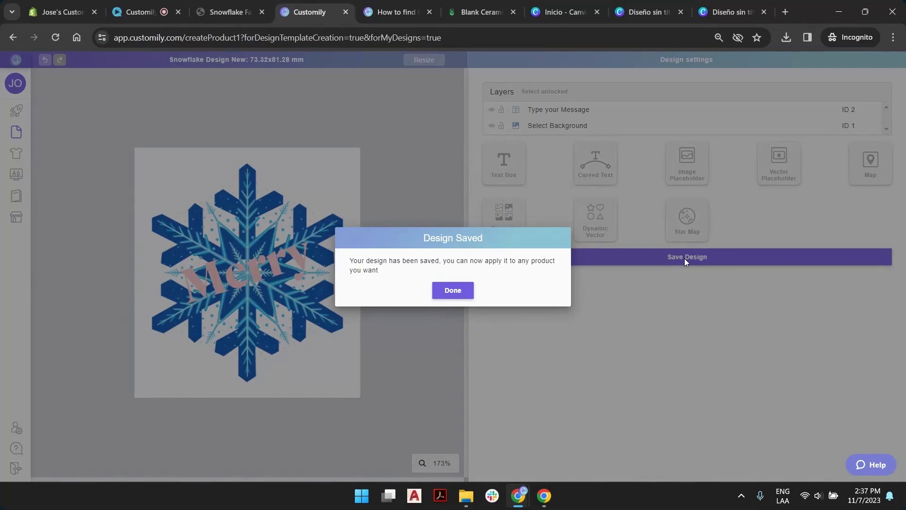
pyautogui.click(462, 293)
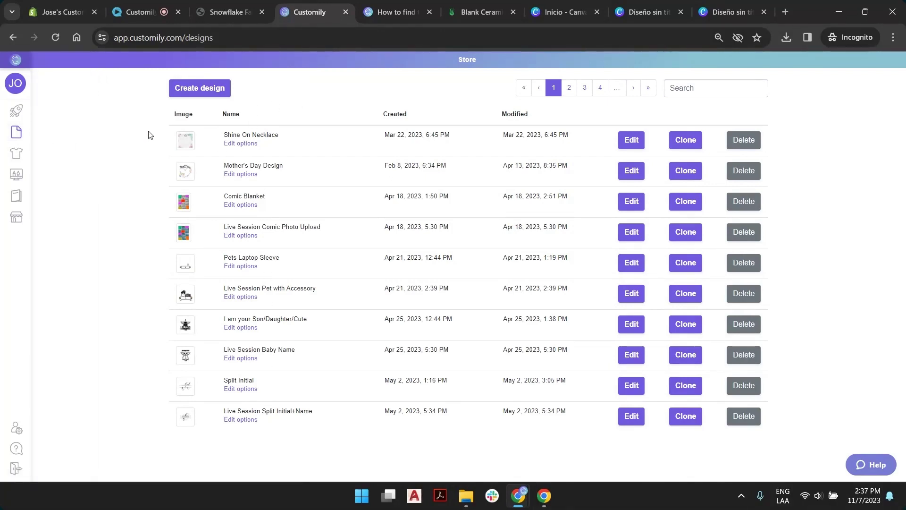
# - Start a new product from the Printify catalog, search for "ornament" and pick Ceramic Ornament, 4 Shapes
pyautogui.click(13, 114)
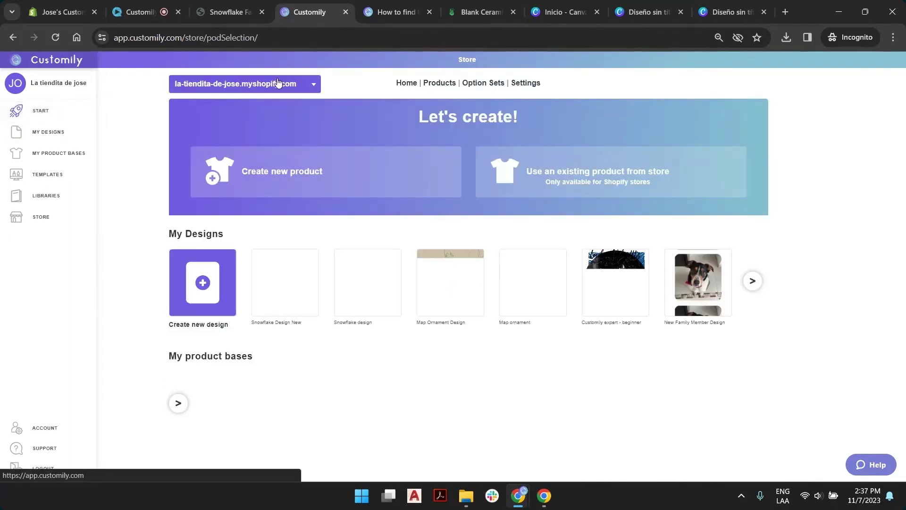
pyautogui.click(360, 175)
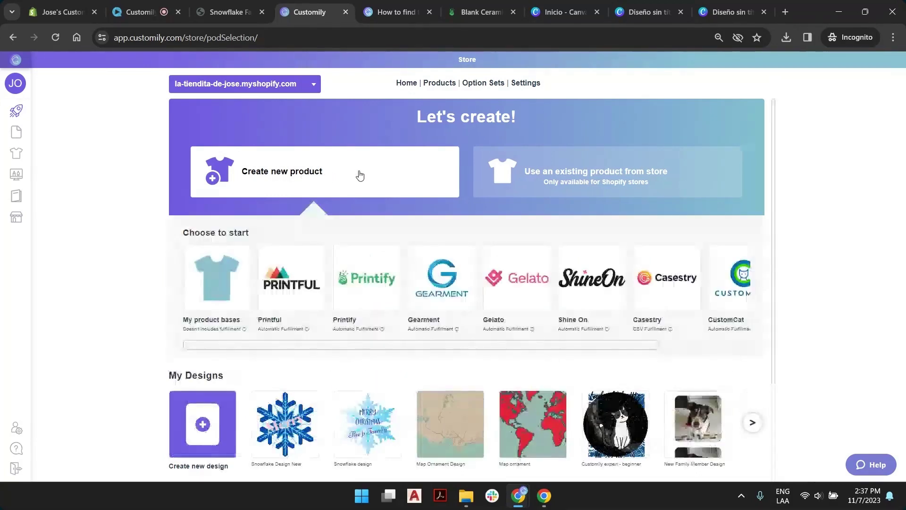
pyautogui.click(367, 264)
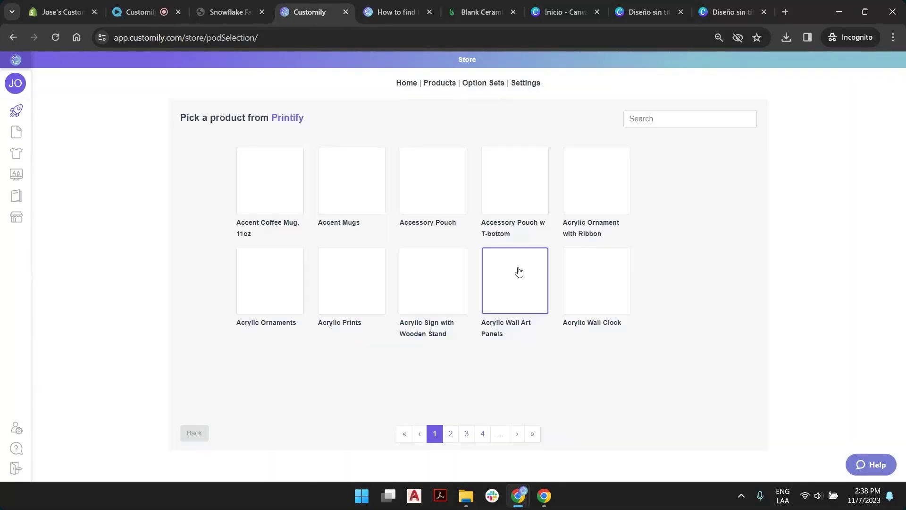
pyautogui.click(666, 123)
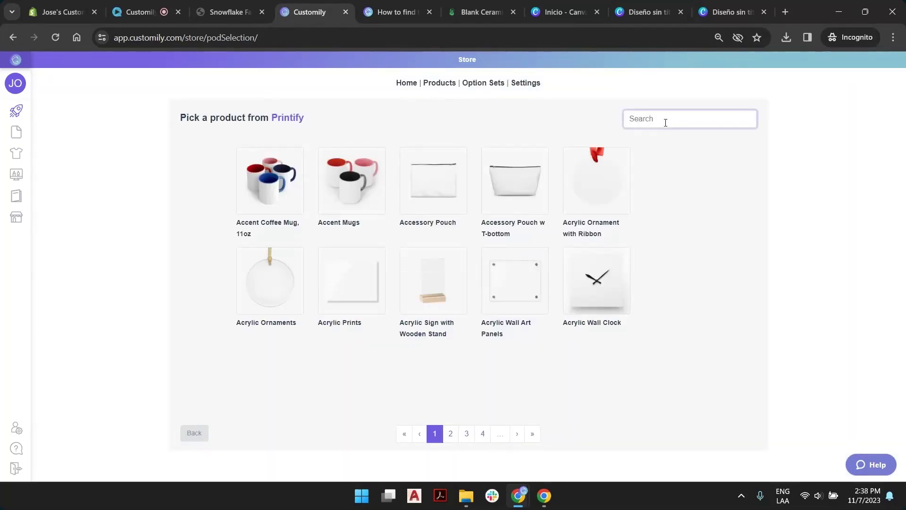
pyautogui.write('ornament')
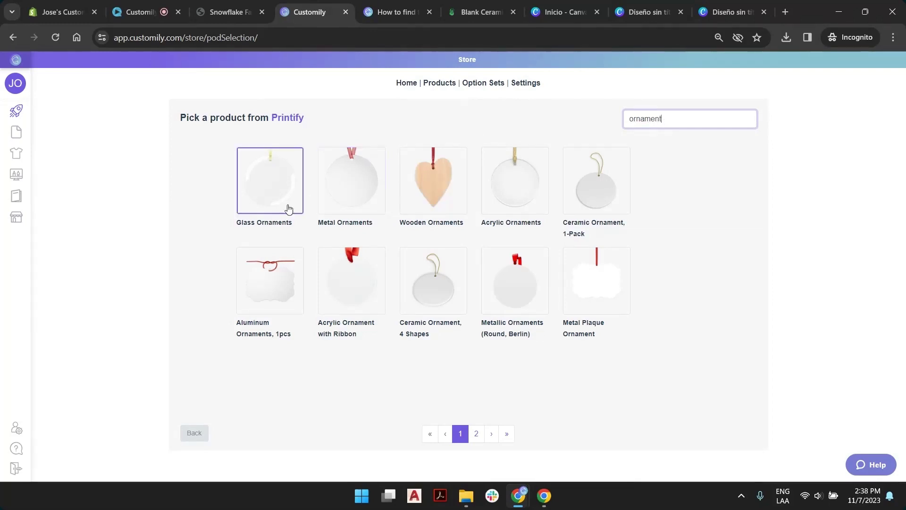
pyautogui.click(436, 291)
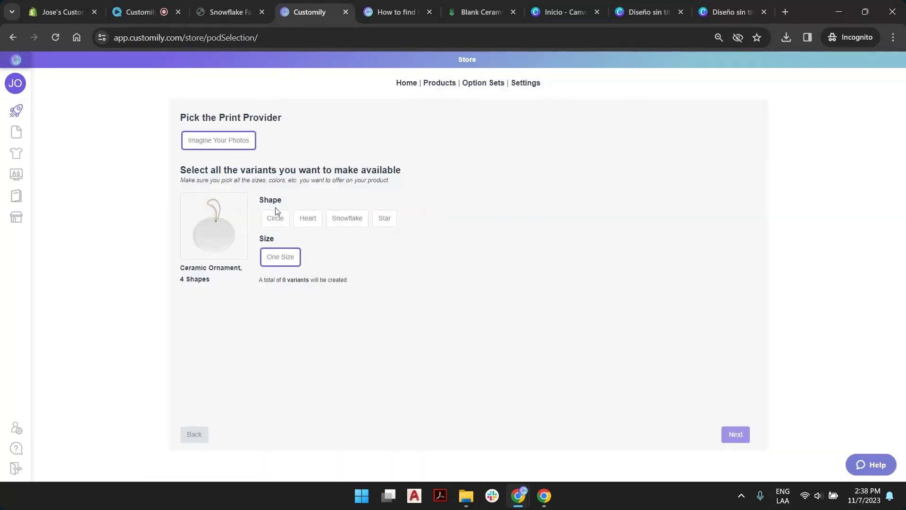
# - Offer only the Snowflake shape variant and apply the saved design "Snowflake Design New" to its print area
pyautogui.click(356, 224)
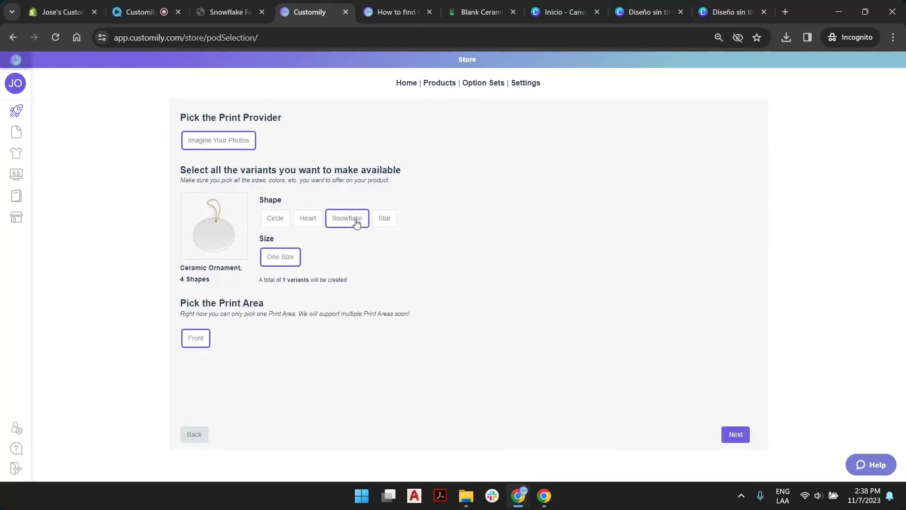
pyautogui.click(735, 434)
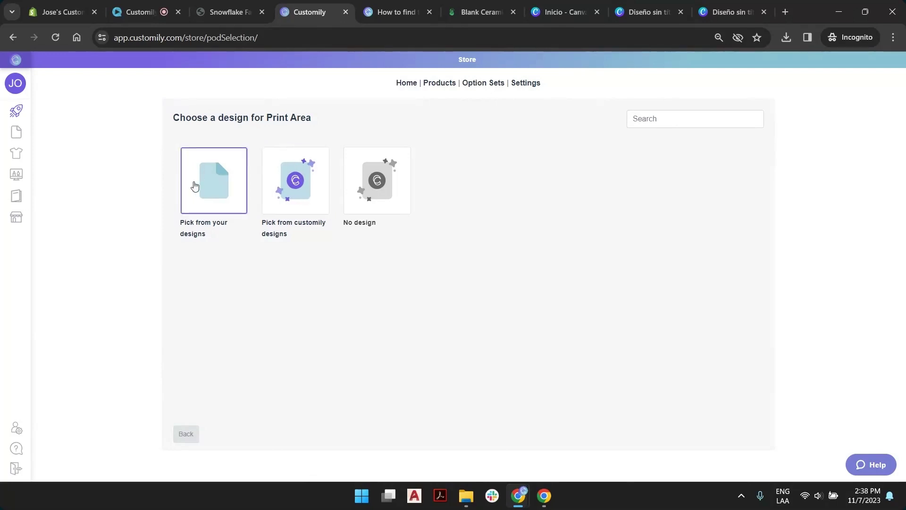
pyautogui.click(214, 184)
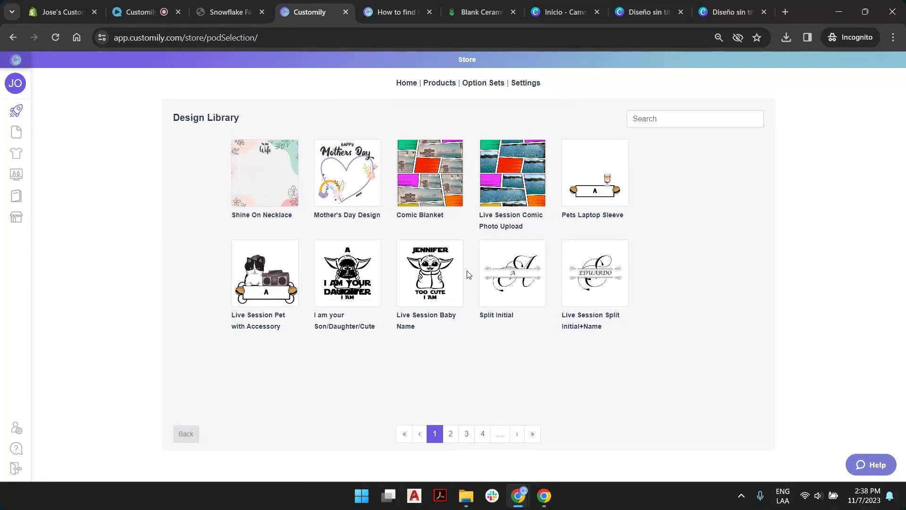
pyautogui.click(534, 435)
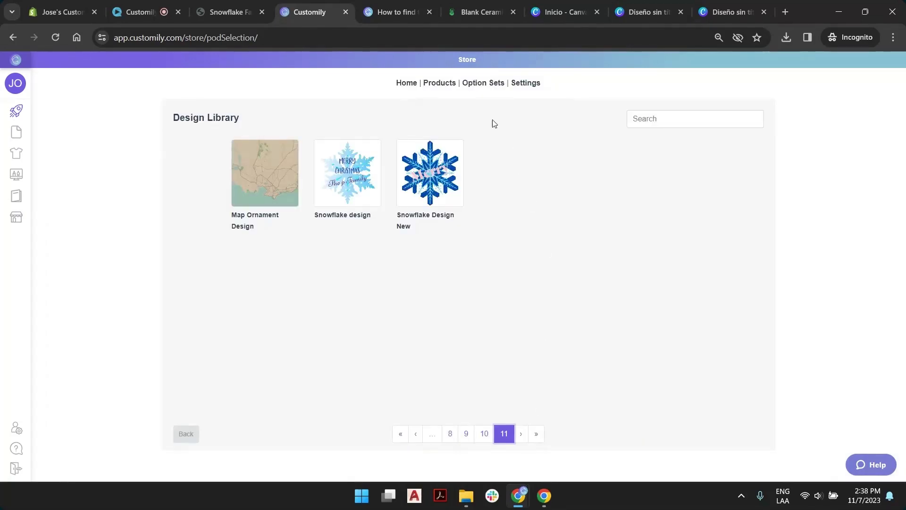
pyautogui.click(437, 178)
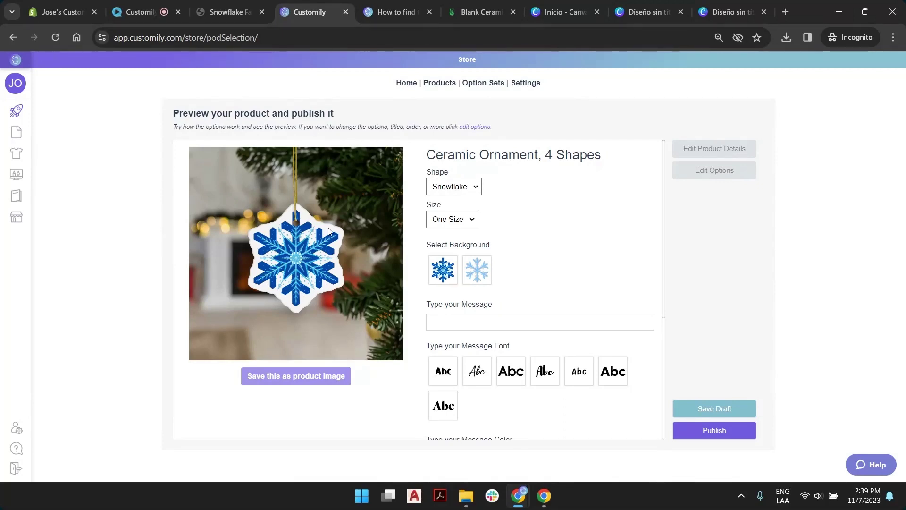
pyautogui.click(484, 12)
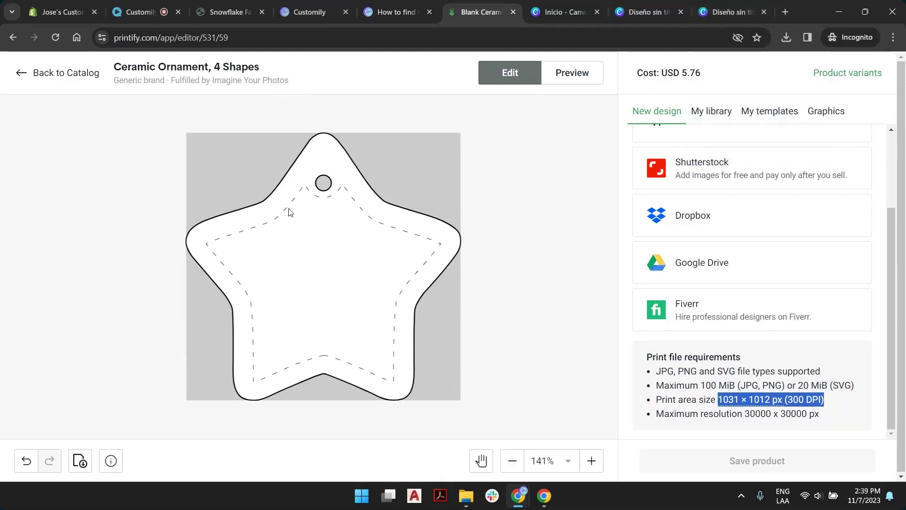
pyautogui.click(309, 12)
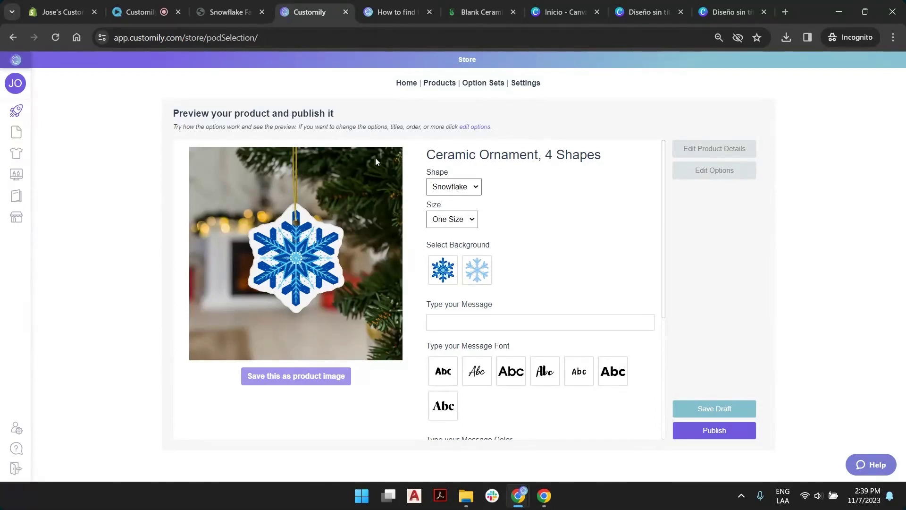
# - Preview the ornament with both snowflake background images, finishing on Image 2
pyautogui.click(476, 272)
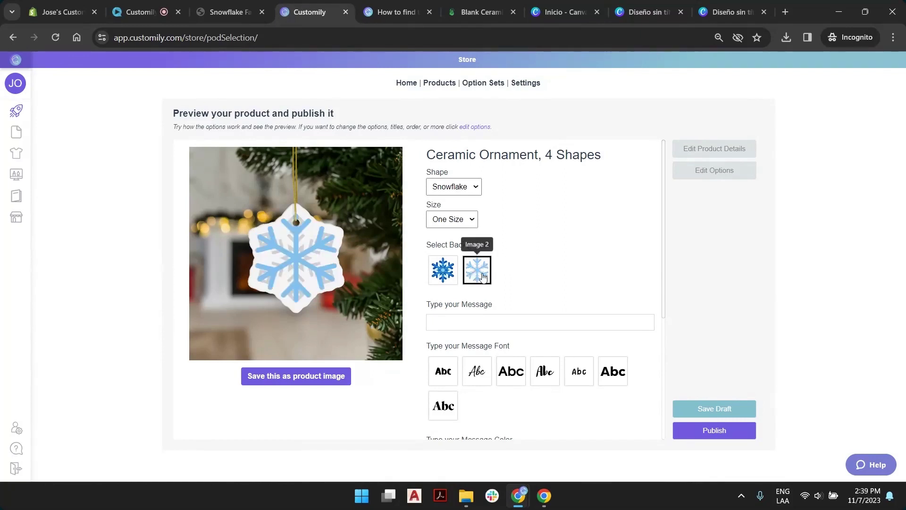
pyautogui.click(443, 272)
pyautogui.click(478, 274)
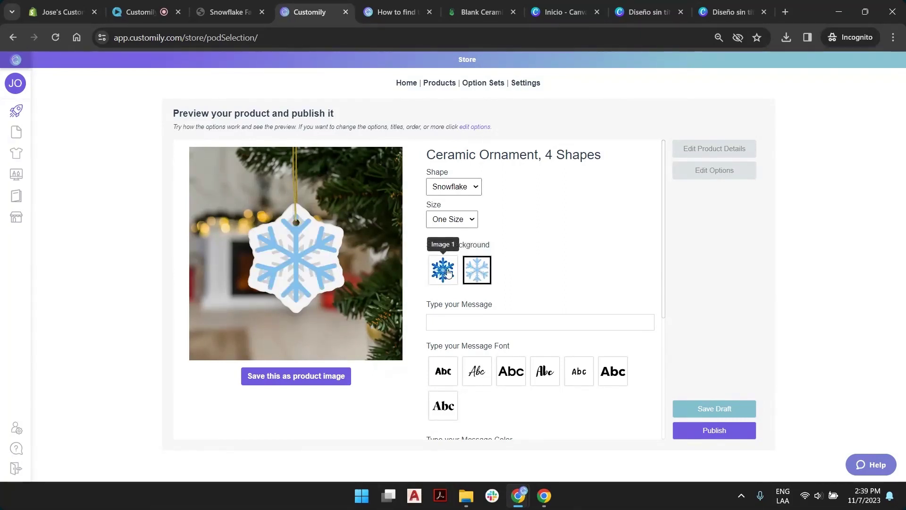
# - Select background Image 1 for the ornament preview and enter "Merry Christmas" as the message
pyautogui.click(445, 273)
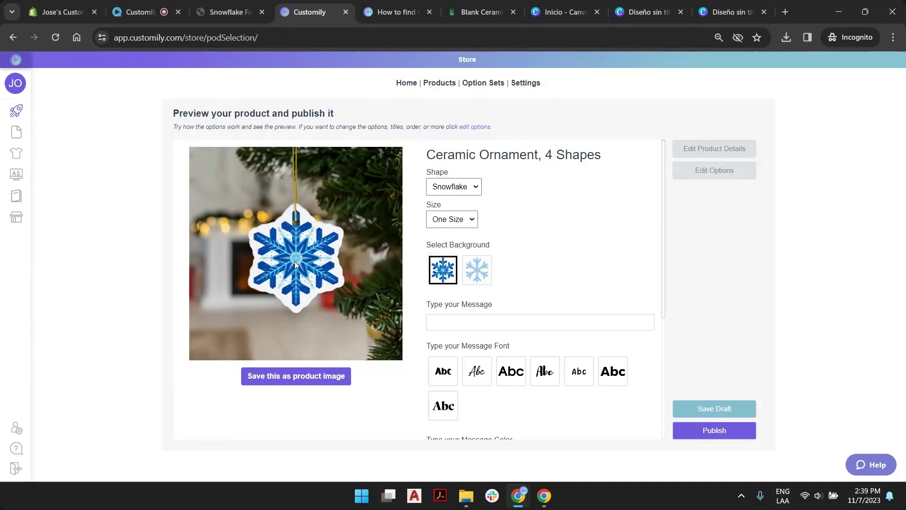
pyautogui.click(530, 324)
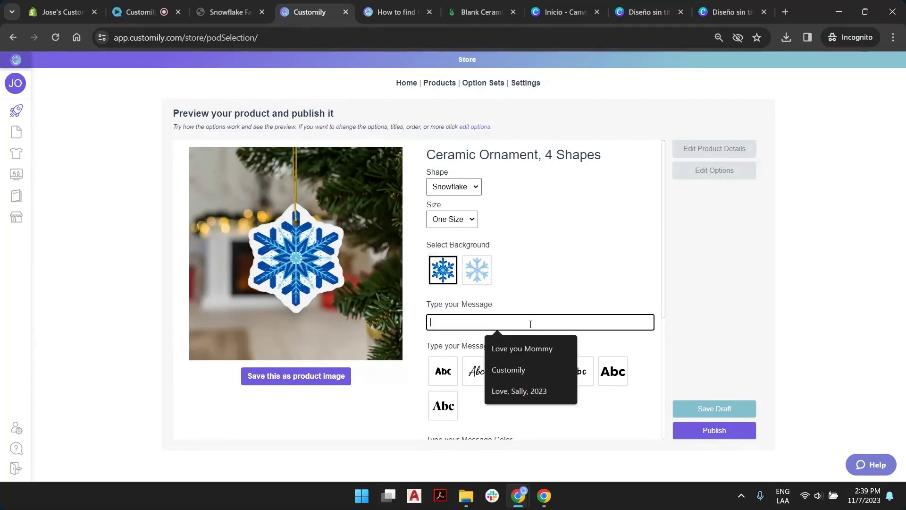
pyautogui.write('Me')
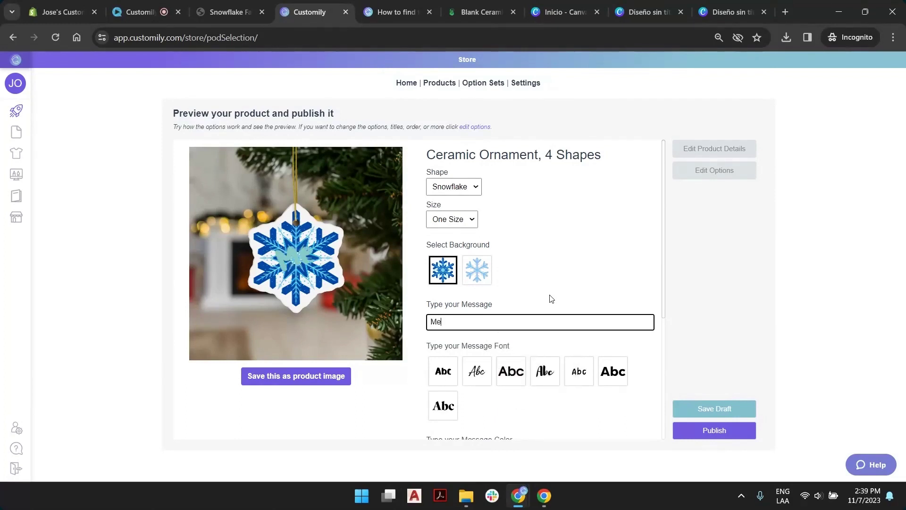
pyautogui.write('rry Christmas')
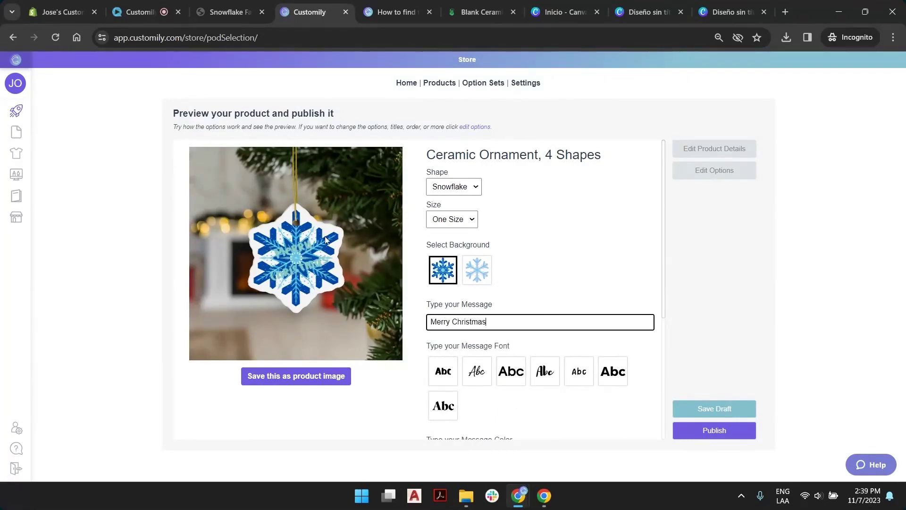
# - Set the message in the fourth font, the bold brush script, and try several message colors, including red and white, finishing on black
pyautogui.scroll(-4, 538, 248)
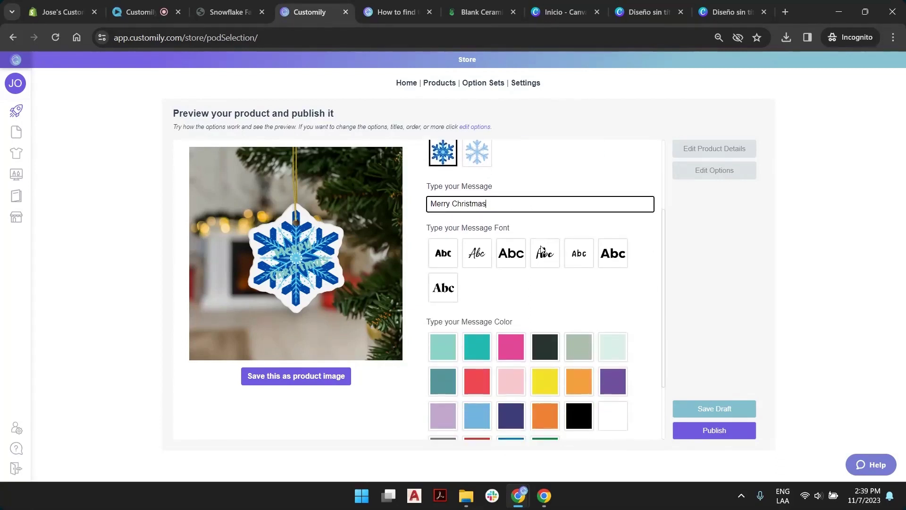
pyautogui.click(547, 292)
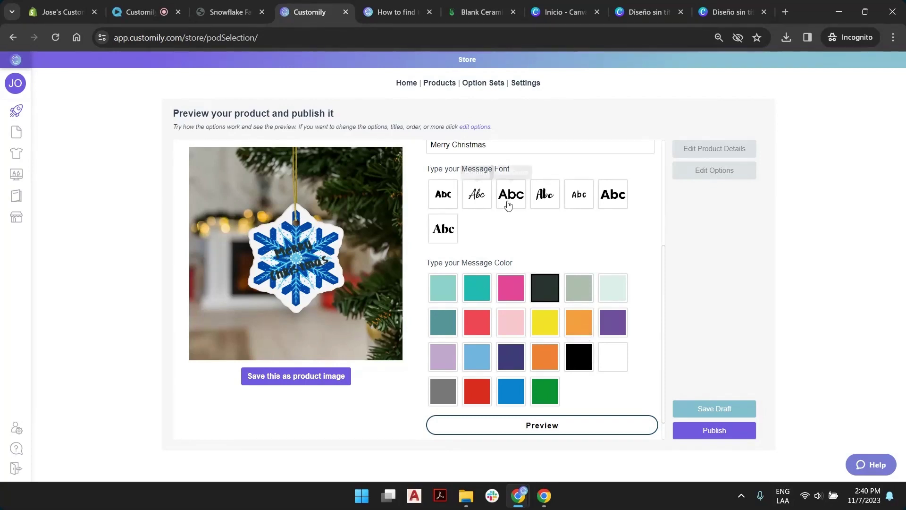
pyautogui.click(545, 194)
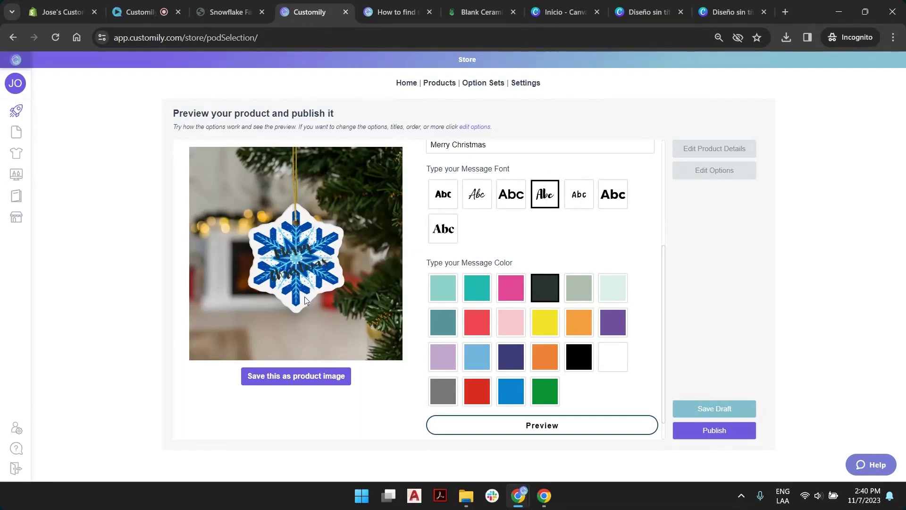
pyautogui.click(475, 390)
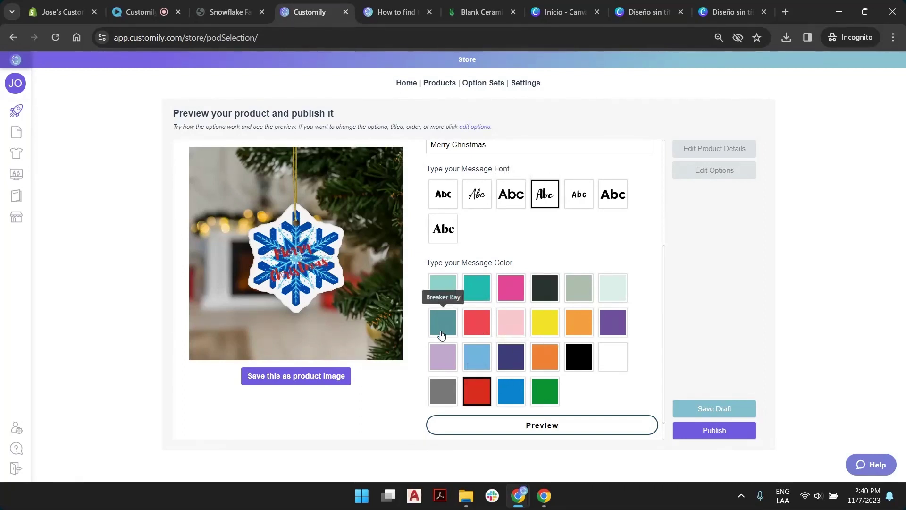
pyautogui.click(478, 323)
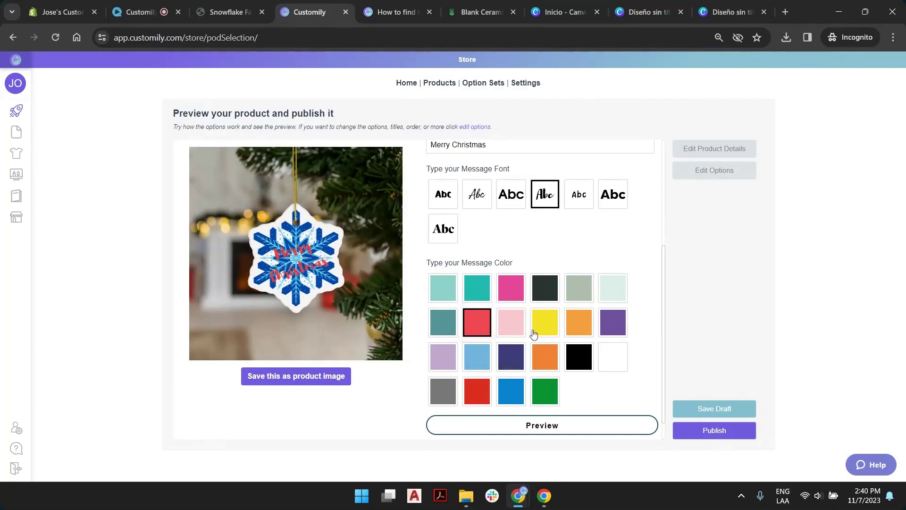
pyautogui.click(620, 361)
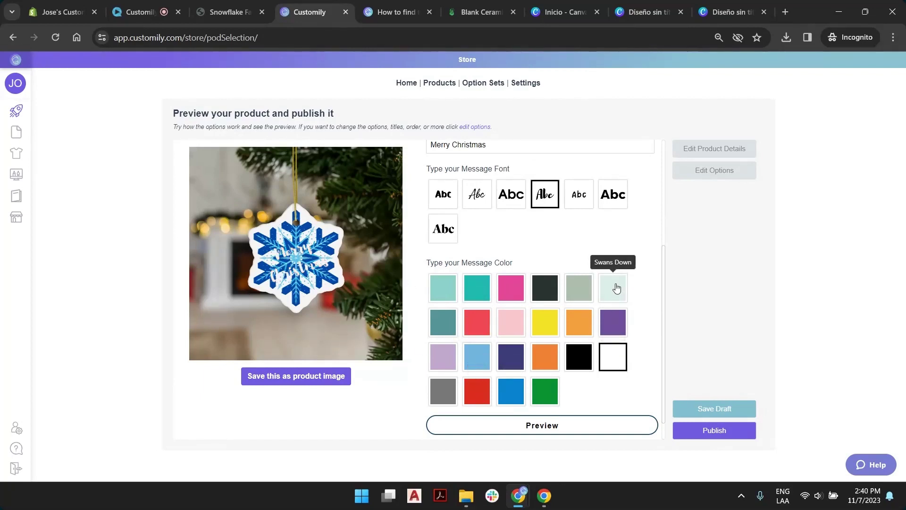
pyautogui.click(616, 288)
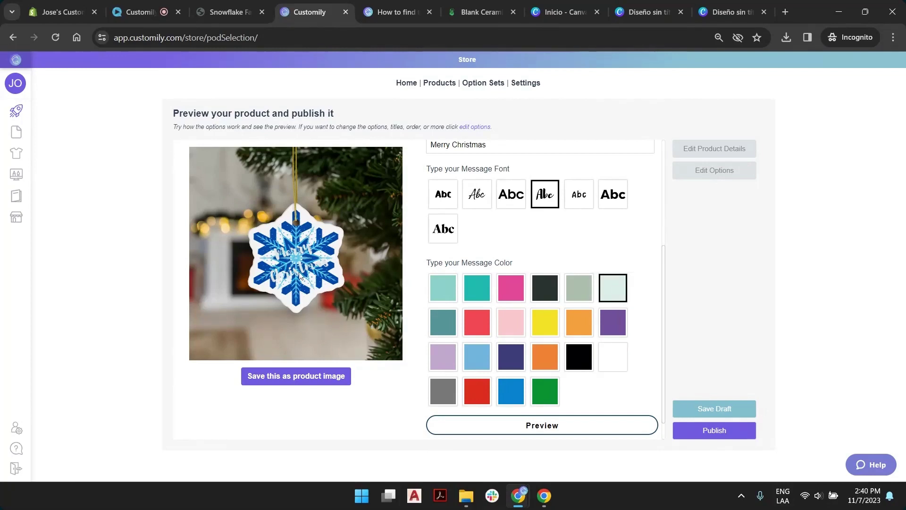
pyautogui.click(579, 357)
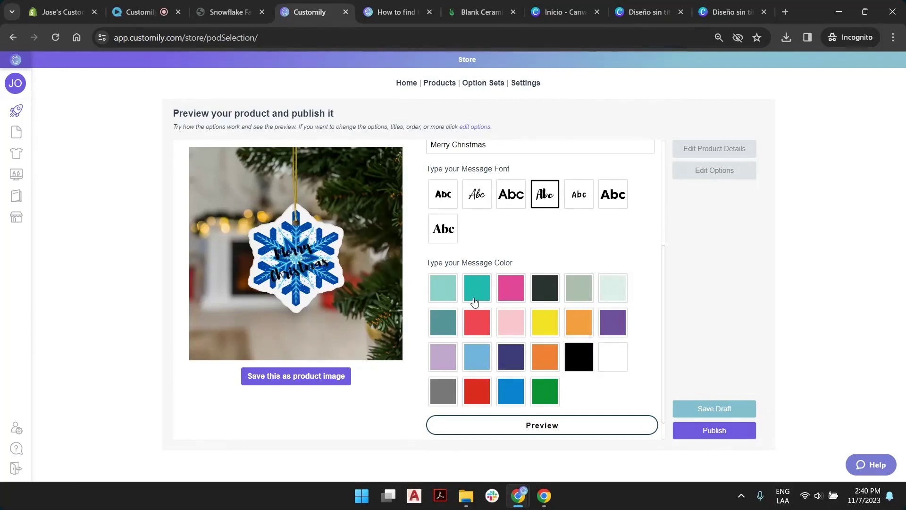
# - View the enlarged preview of the ornament with background Image 1 and the black message, and close it
pyautogui.scroll(3, 505, 273)
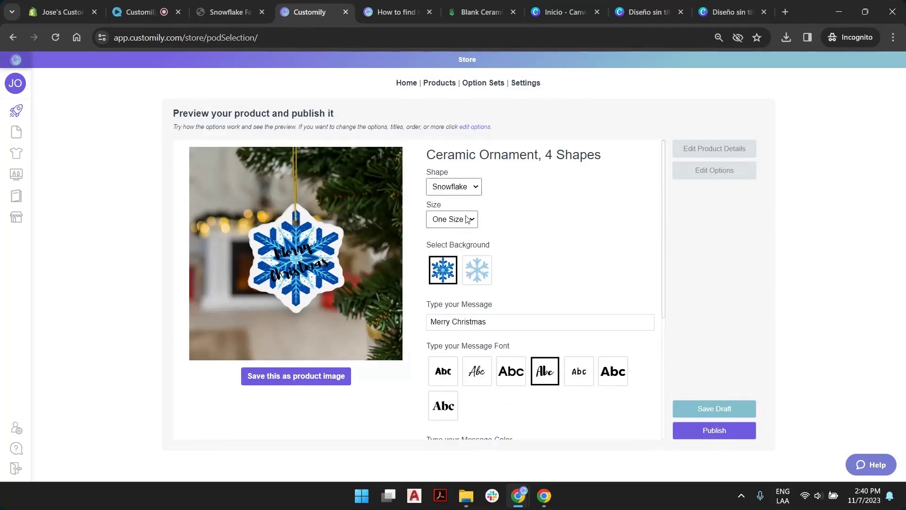
pyautogui.scroll(-3, 505, 272)
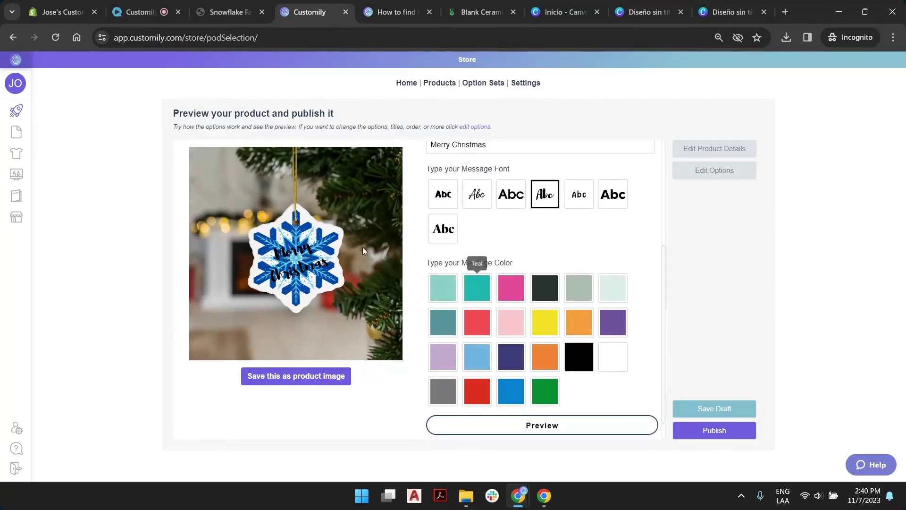
pyautogui.click(531, 424)
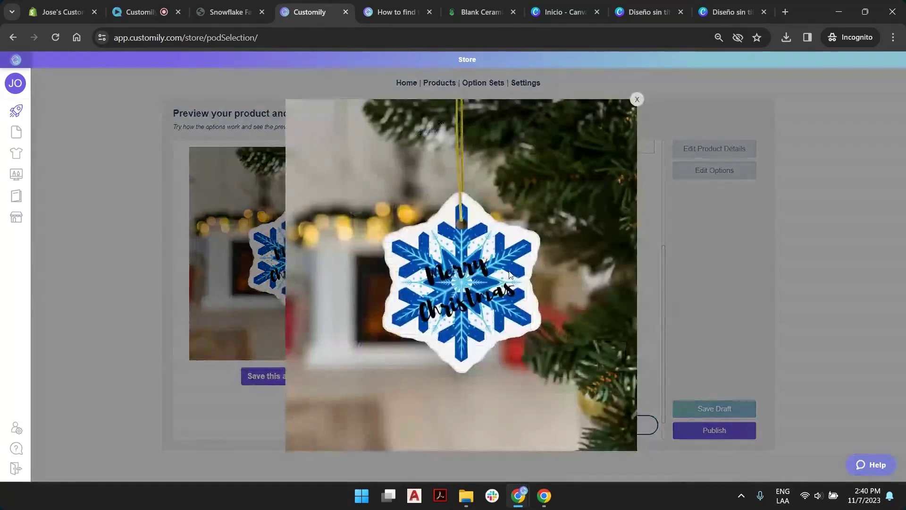
pyautogui.click(637, 100)
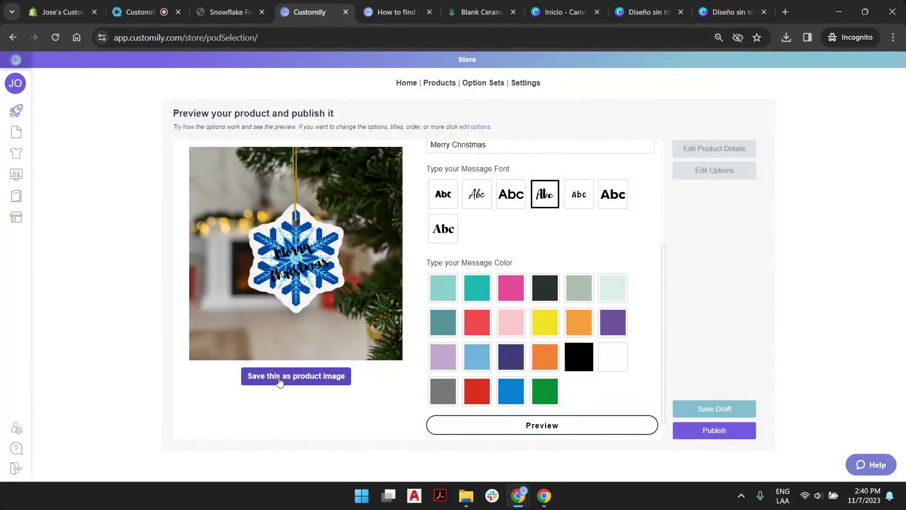
# - Review the chosen personalization options and save the current Merry Christmas preview as the product image
pyautogui.scroll(4, 565, 243)
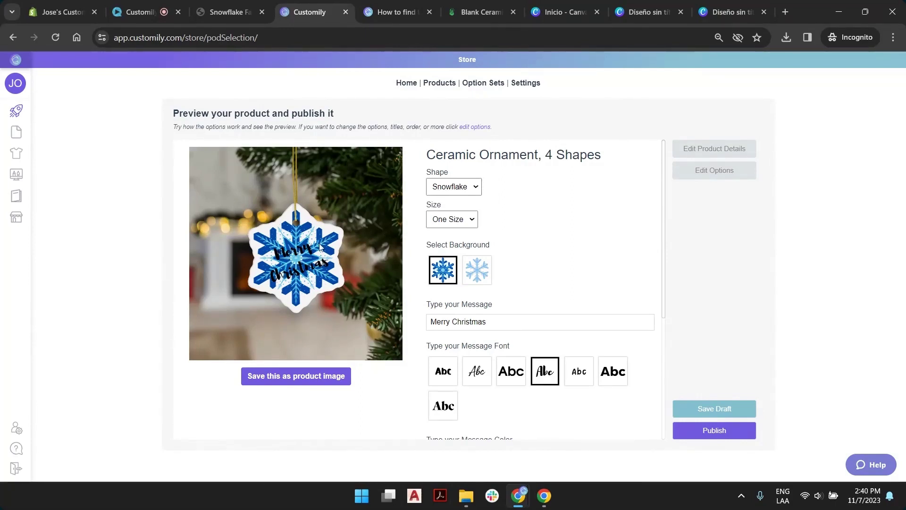
pyautogui.scroll(-3, 599, 219)
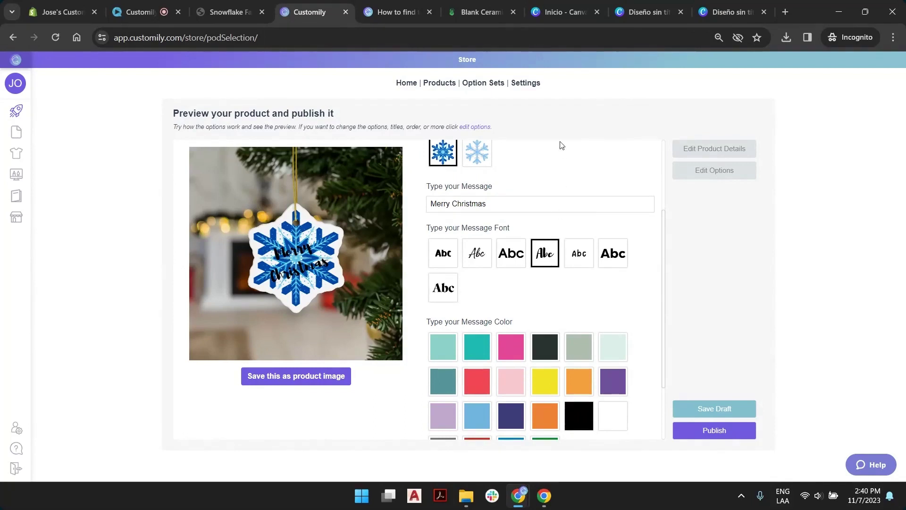
pyautogui.scroll(-2, 550, 201)
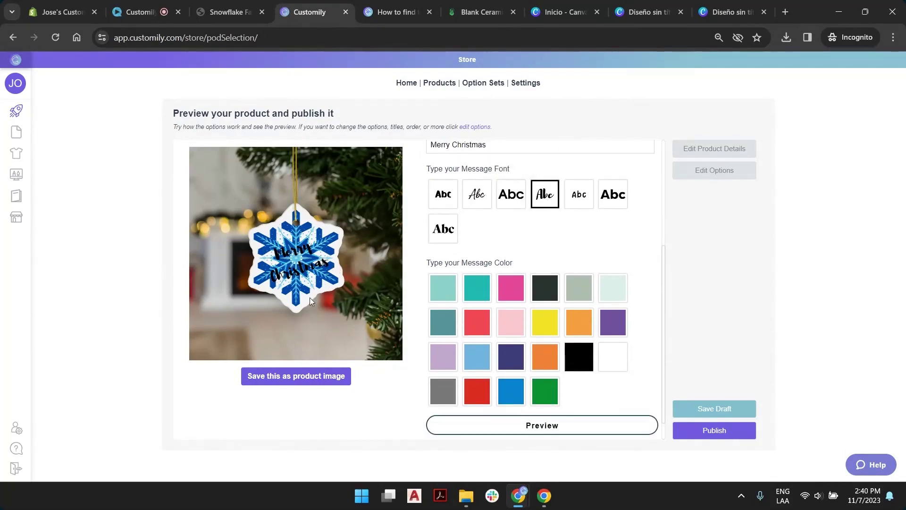
pyautogui.click(300, 381)
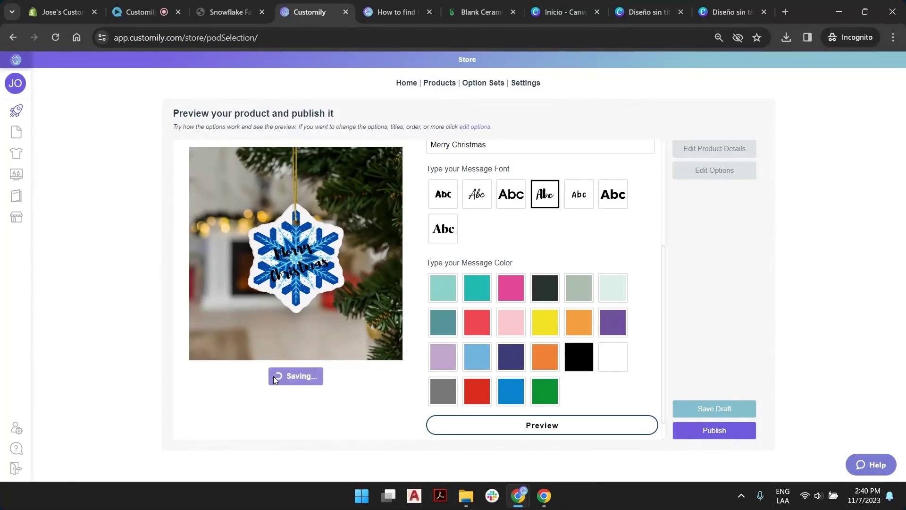
# - Switch the ornament background to Image 2, view the enlarged preview and close it
pyautogui.scroll(1, 522, 253)
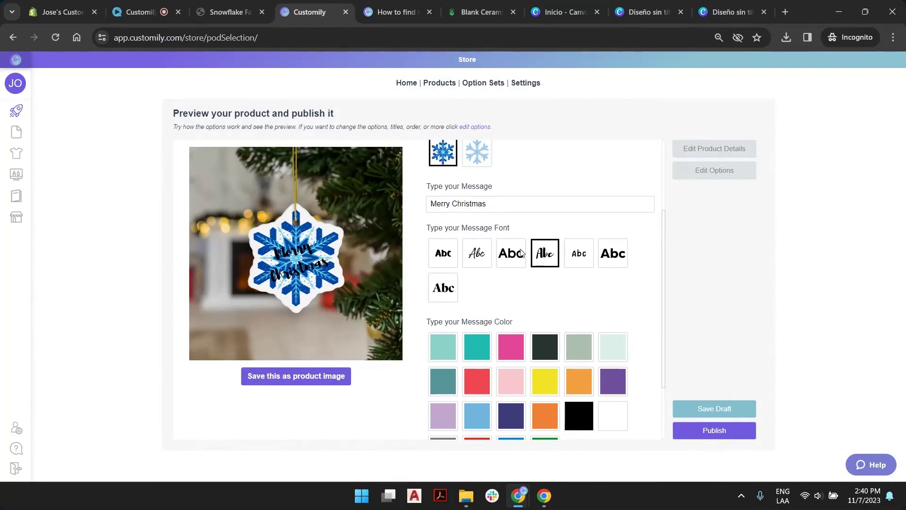
pyautogui.scroll(2, 523, 186)
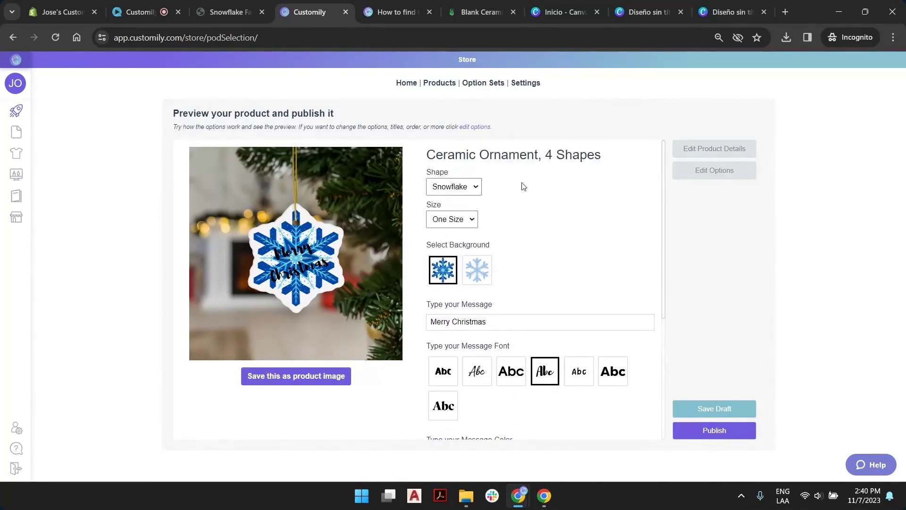
pyautogui.click(477, 270)
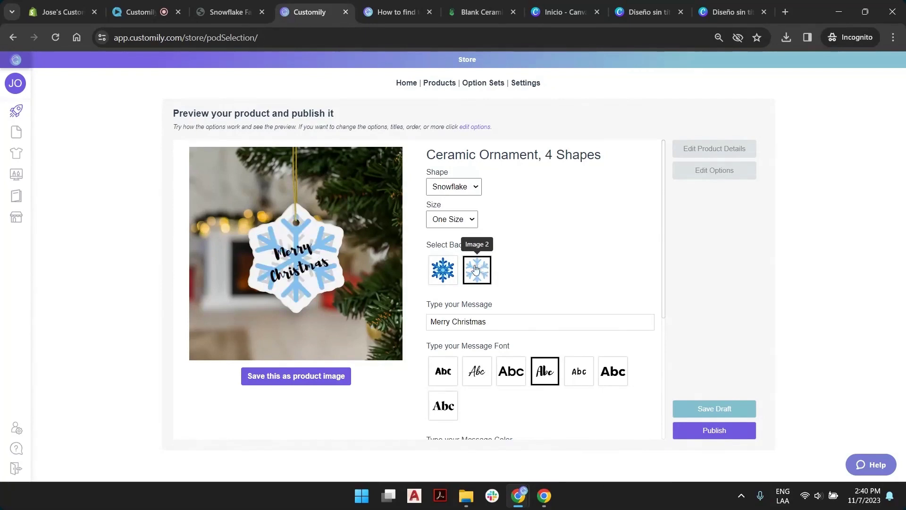
pyautogui.scroll(-4, 564, 238)
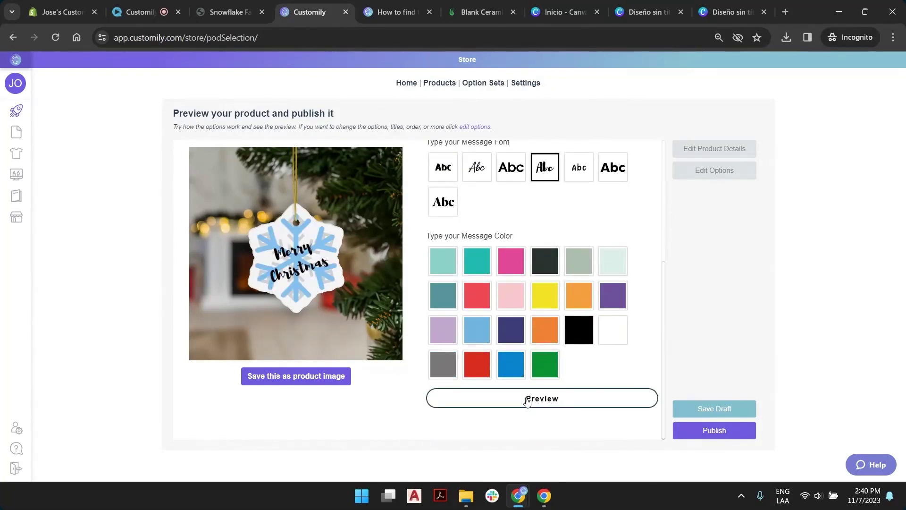
pyautogui.click(552, 404)
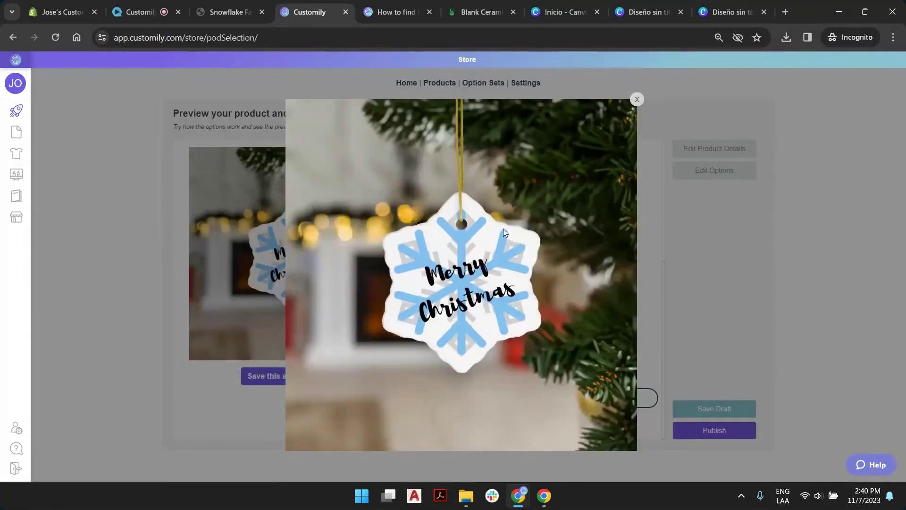
pyautogui.rightClick(503, 229)
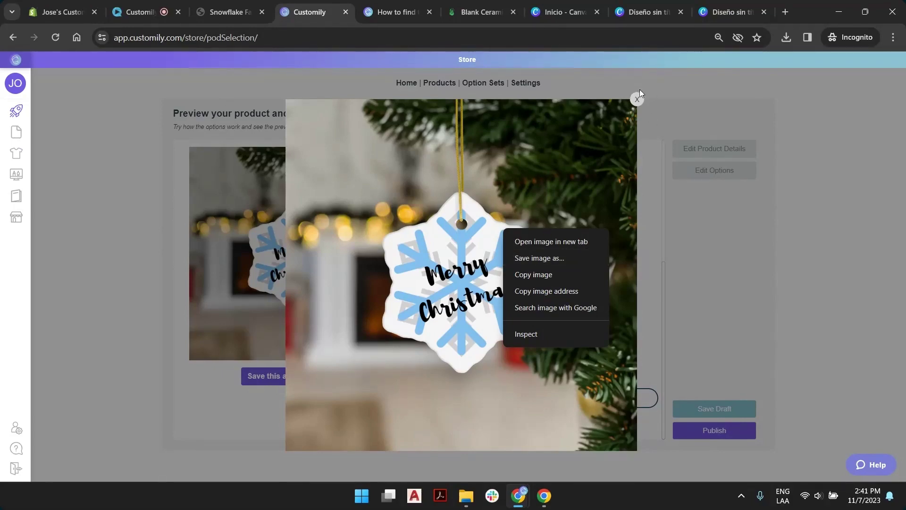
pyautogui.click(637, 101)
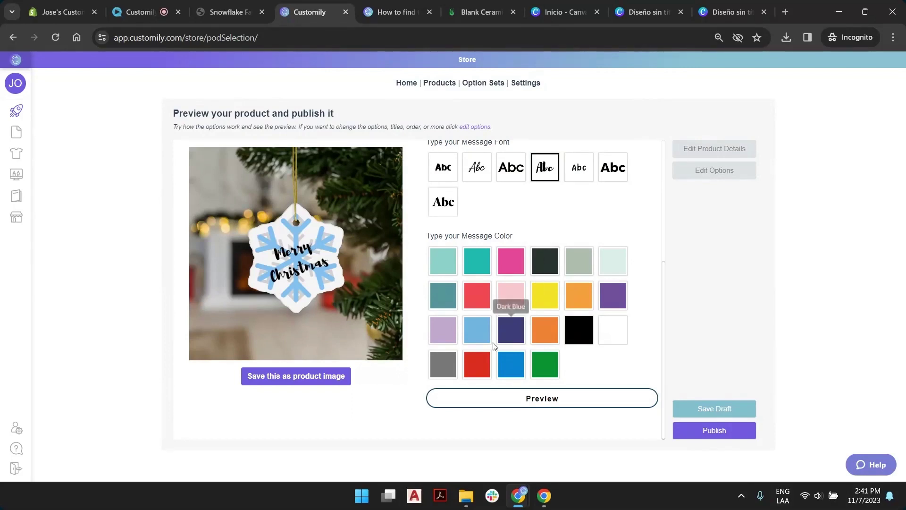
# - Open the ornament's option set for editing and show the options preview beside the list
pyautogui.scroll(4, 500, 331)
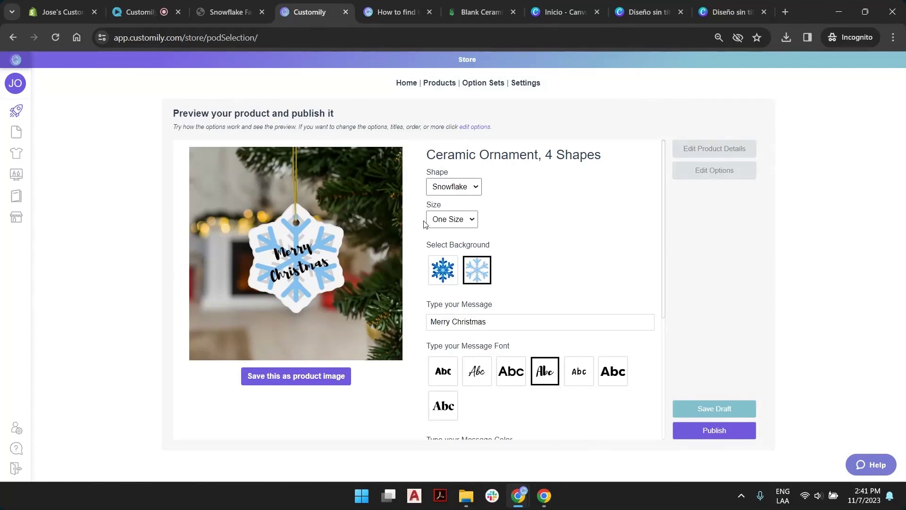
pyautogui.click(451, 321)
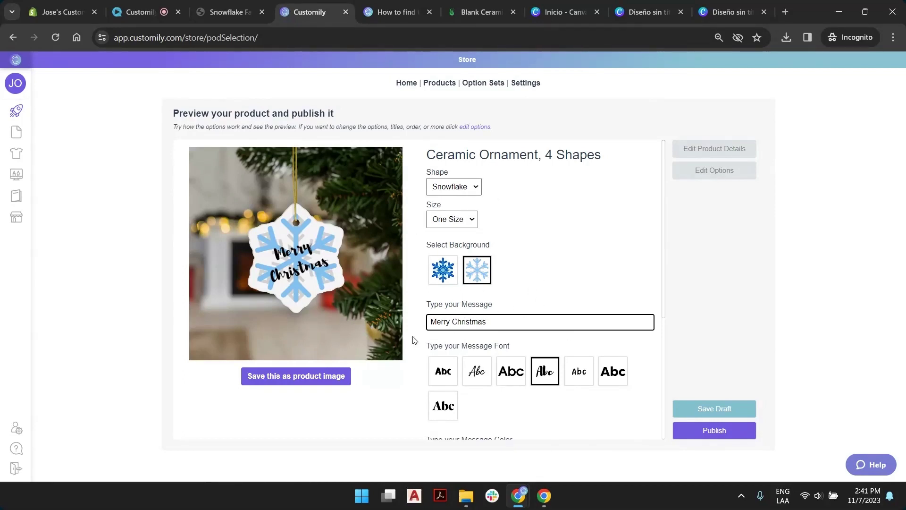
pyautogui.scroll(-4, 573, 313)
pyautogui.scroll(4, 549, 232)
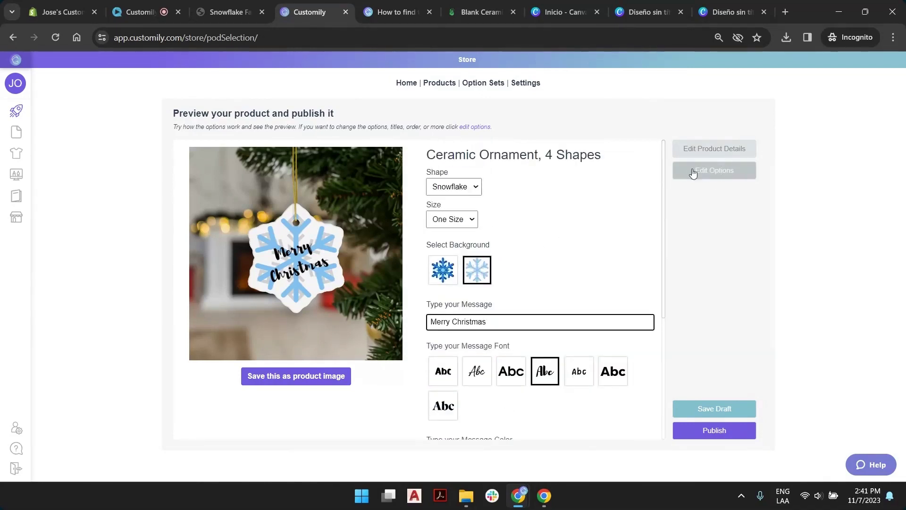
pyautogui.click(734, 172)
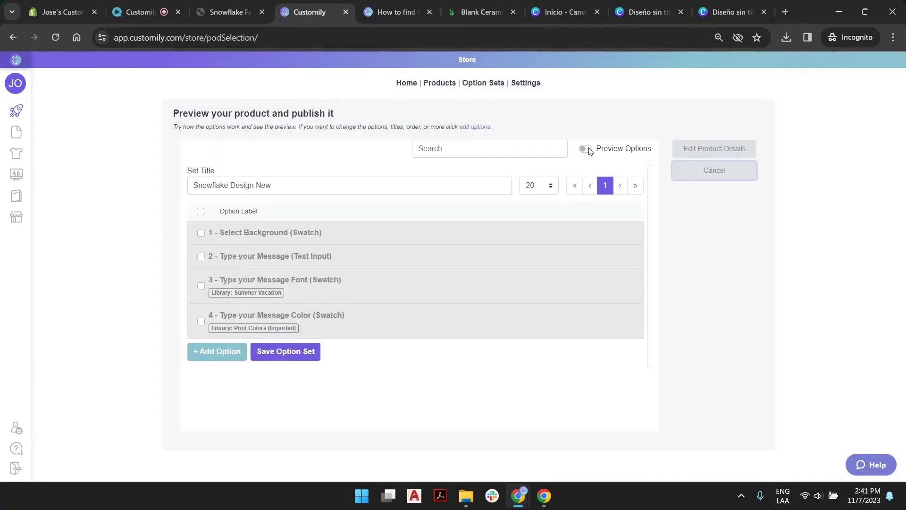
pyautogui.click(586, 149)
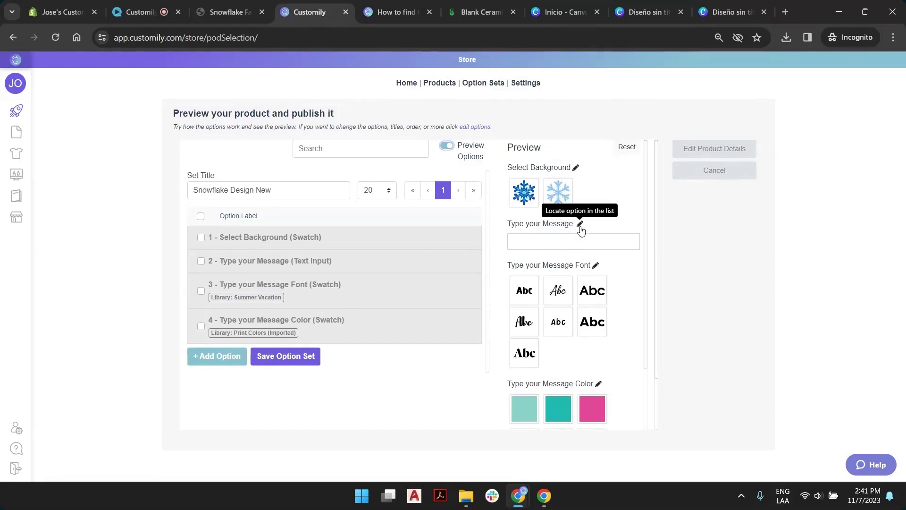
# - Make the Type your Message text input a textarea
pyautogui.click(330, 259)
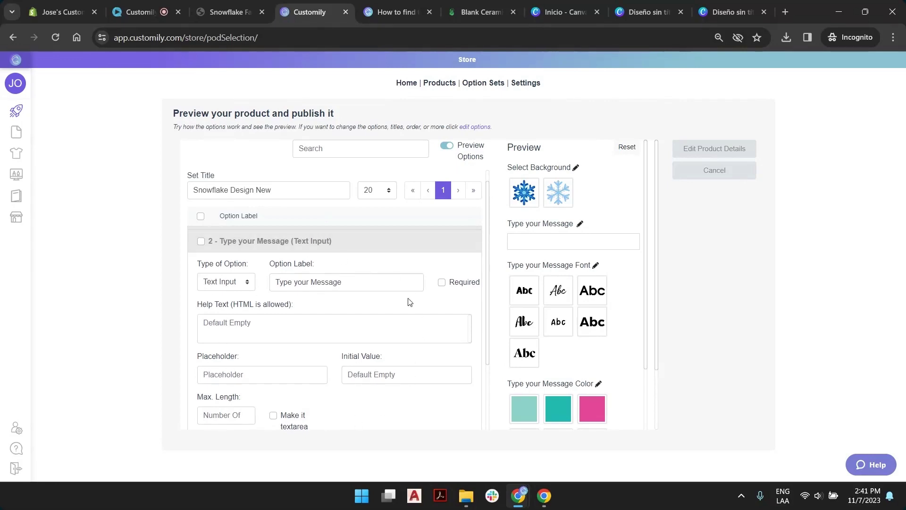
pyautogui.scroll(-3, 262, 318)
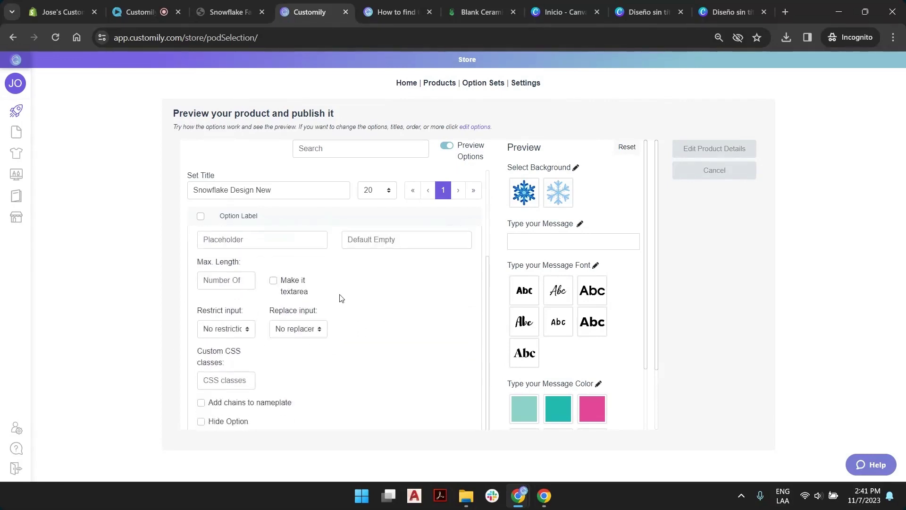
pyautogui.scroll(1, 292, 308)
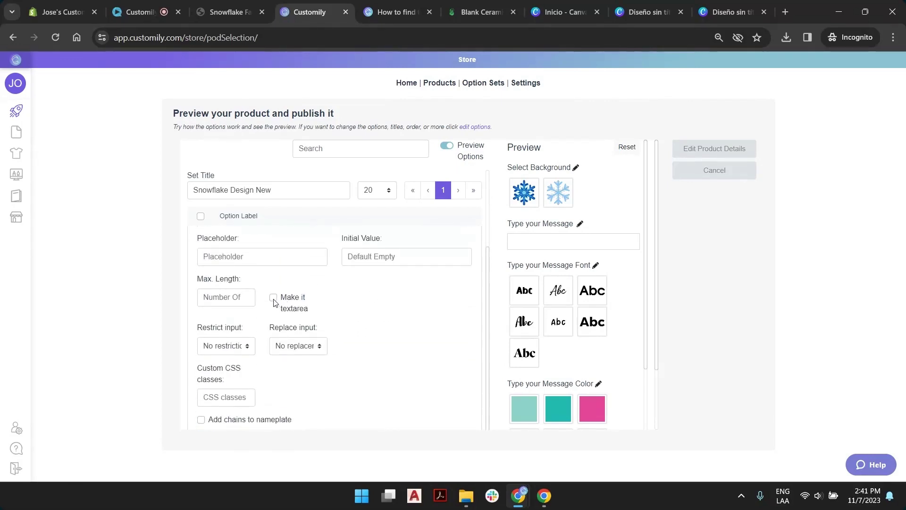
pyautogui.click(274, 298)
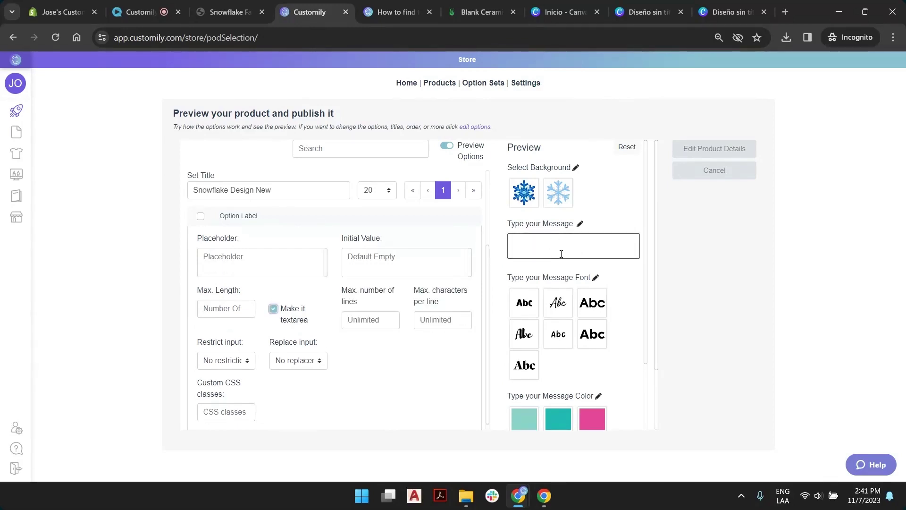
# - Check the message box in the options preview, collapse the message option's settings and save the option set
pyautogui.scroll(-6, 568, 364)
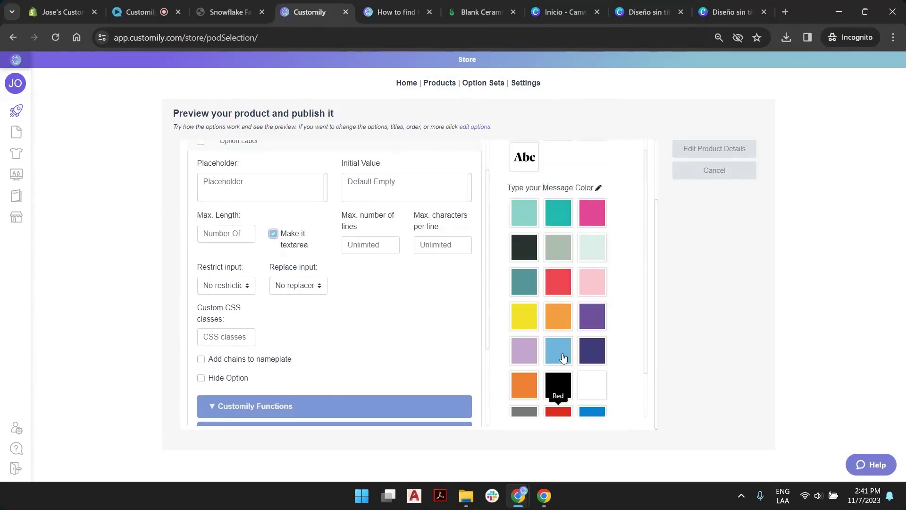
pyautogui.scroll(5, 561, 222)
pyautogui.scroll(3, 561, 222)
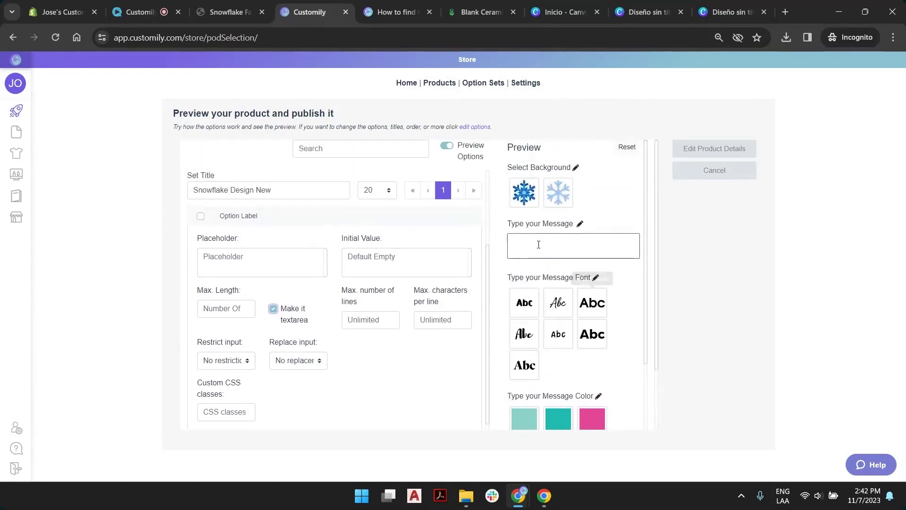
pyautogui.click(580, 224)
pyautogui.click(315, 267)
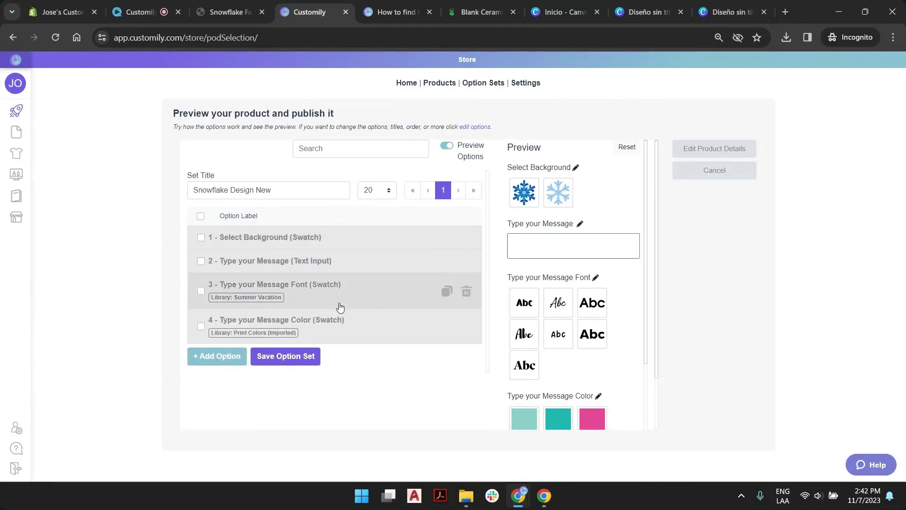
pyautogui.click(312, 358)
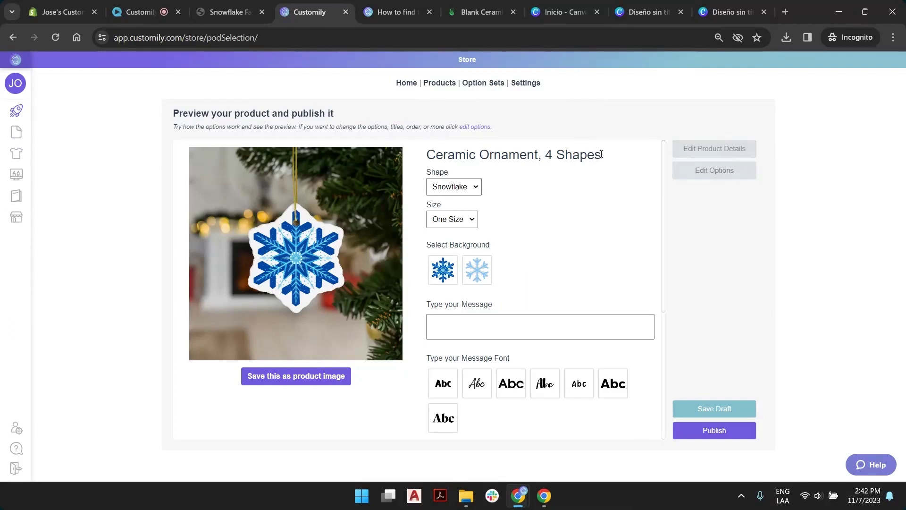
# - Open the product details and change the title to "Snowflake Ornament - 2 designs"
pyautogui.moveTo(603, 156); pyautogui.dragTo(426, 156)
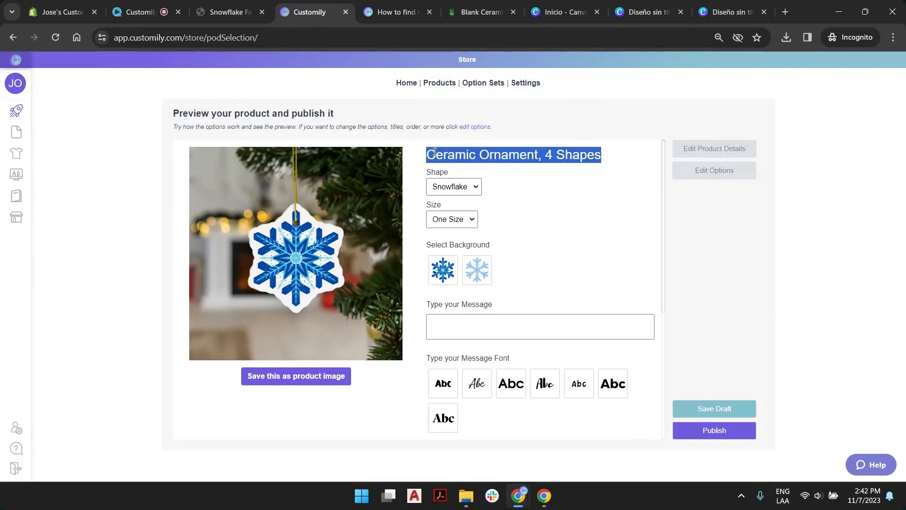
pyautogui.click(611, 159)
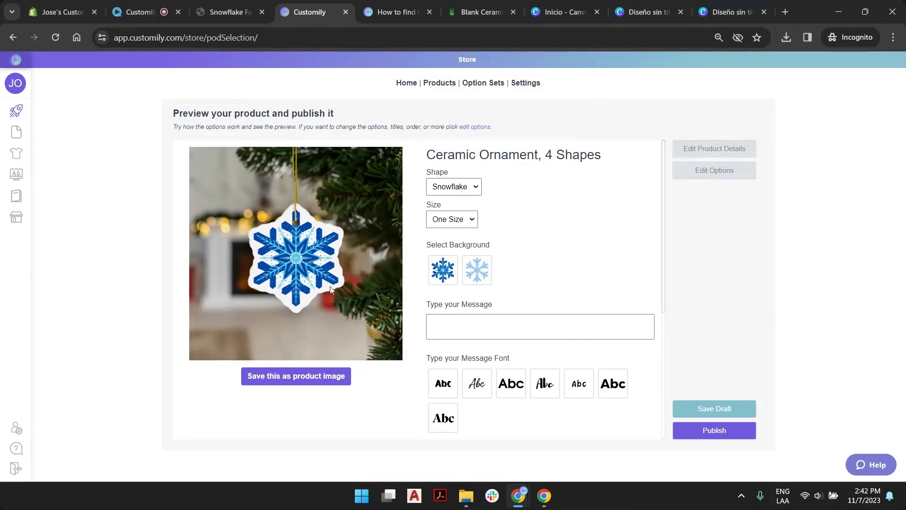
pyautogui.moveTo(428, 154); pyautogui.dragTo(615, 162)
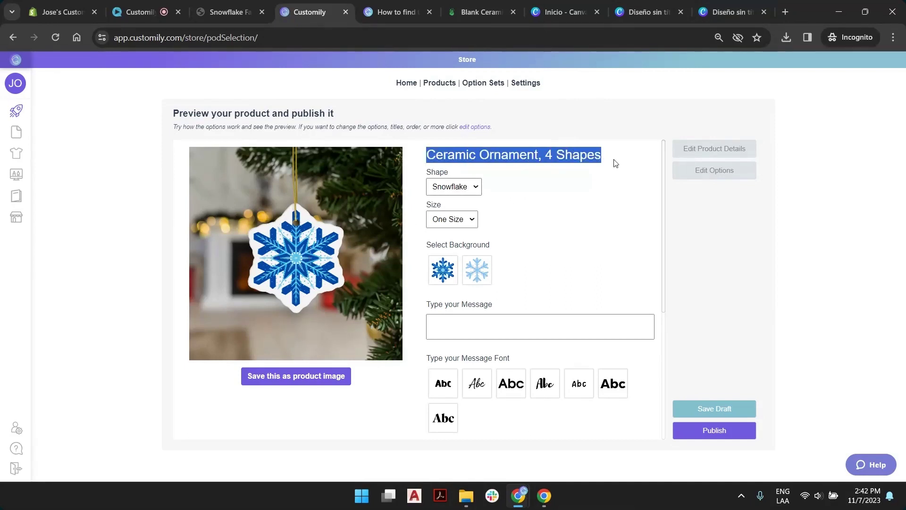
pyautogui.click(600, 151)
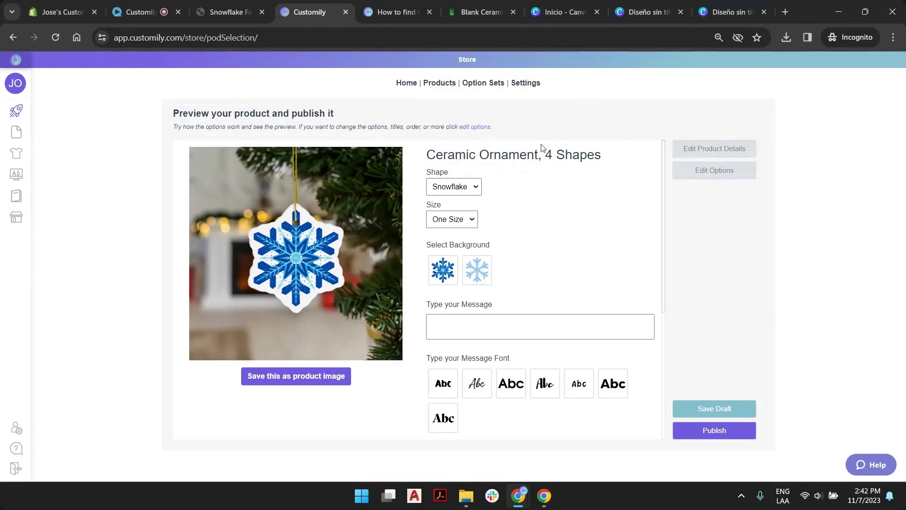
pyautogui.click(682, 144)
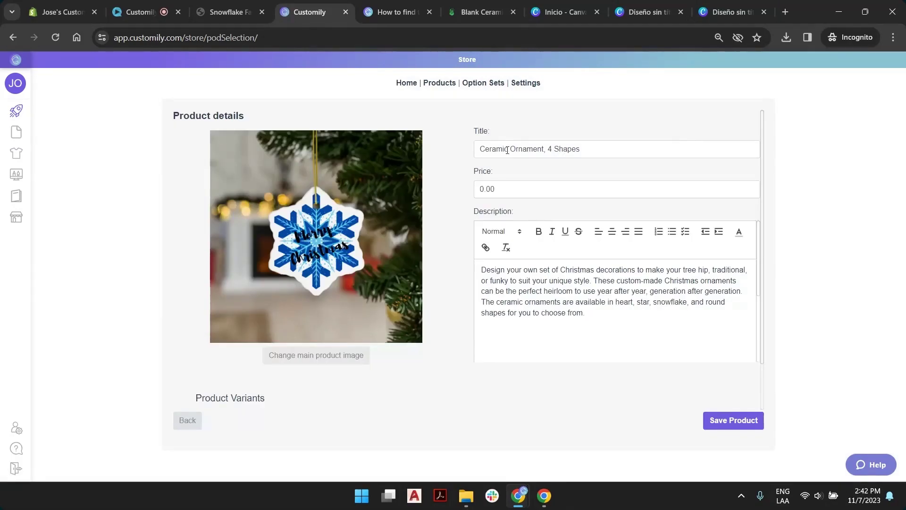
pyautogui.doubleClick(507, 150)
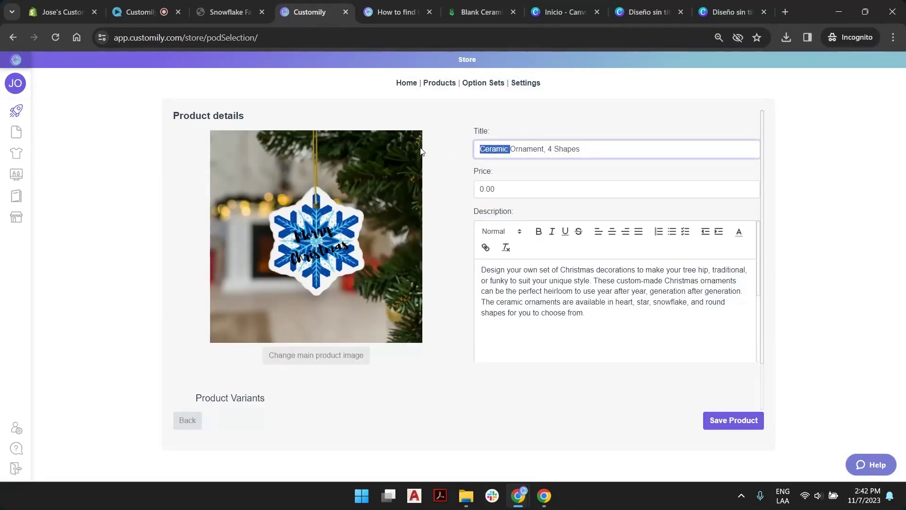
pyautogui.write('Snowfle')
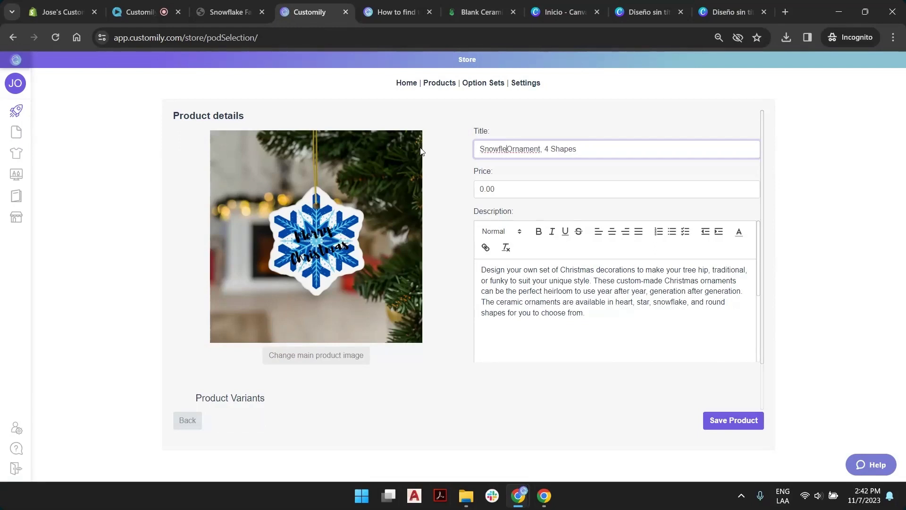
pyautogui.write('ke')
pyautogui.moveTo(551, 148); pyautogui.dragTo(700, 147)
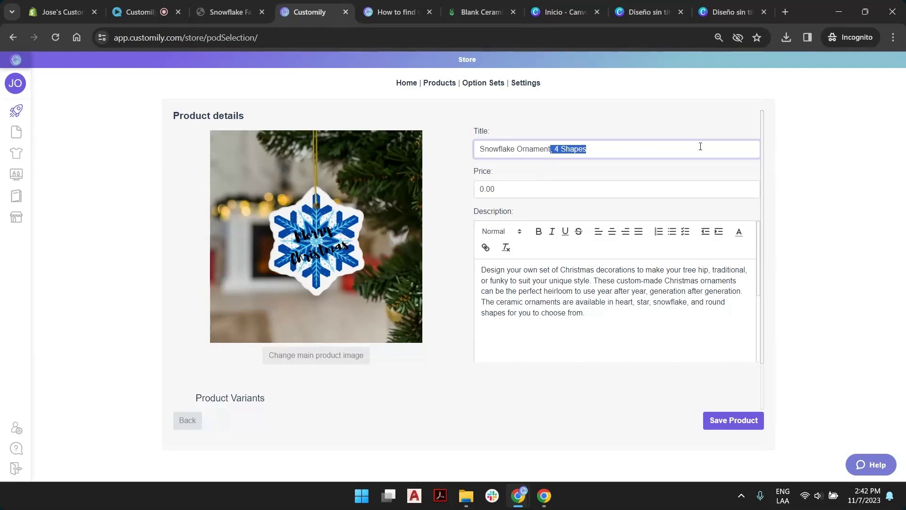
pyautogui.press('BackSpace')
# - Set the product price to 16, check the variant list and save the product
pyautogui.doubleClick(513, 196)
pyautogui.write('16')
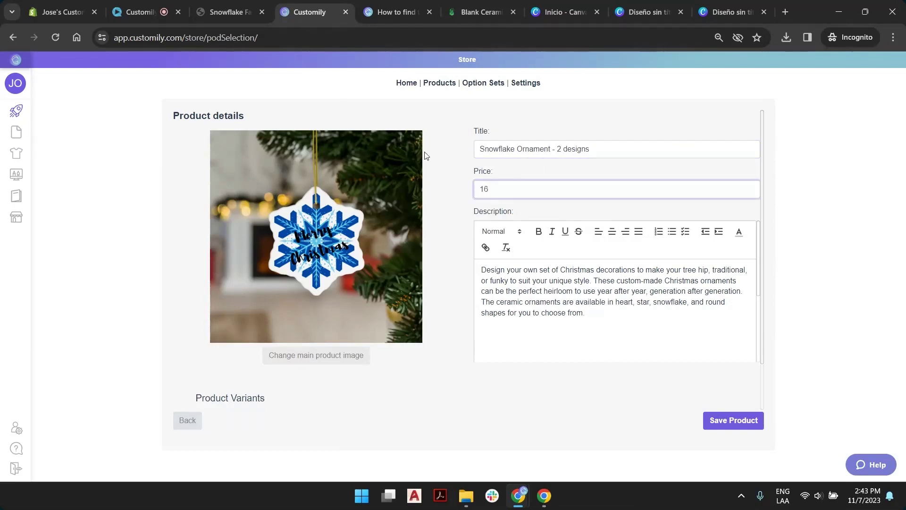
pyautogui.click(466, 158)
pyautogui.scroll(-1, 519, 165)
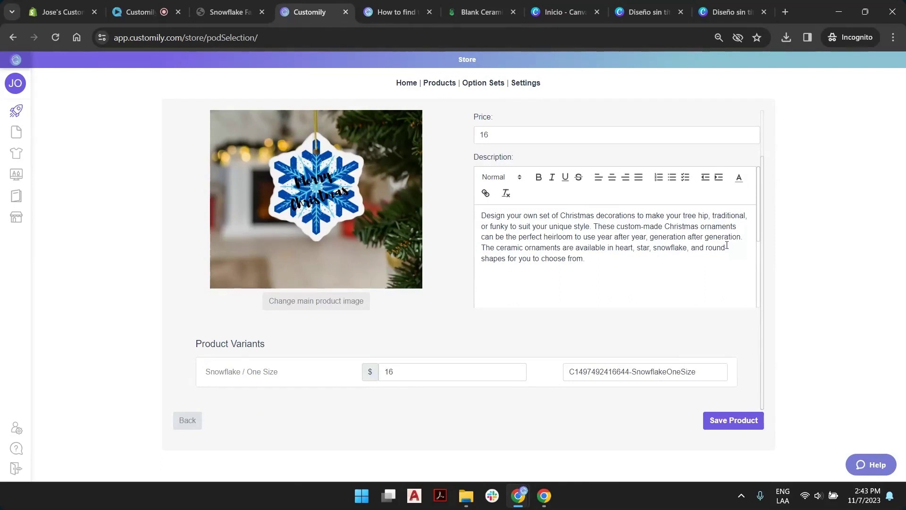
pyautogui.click(755, 425)
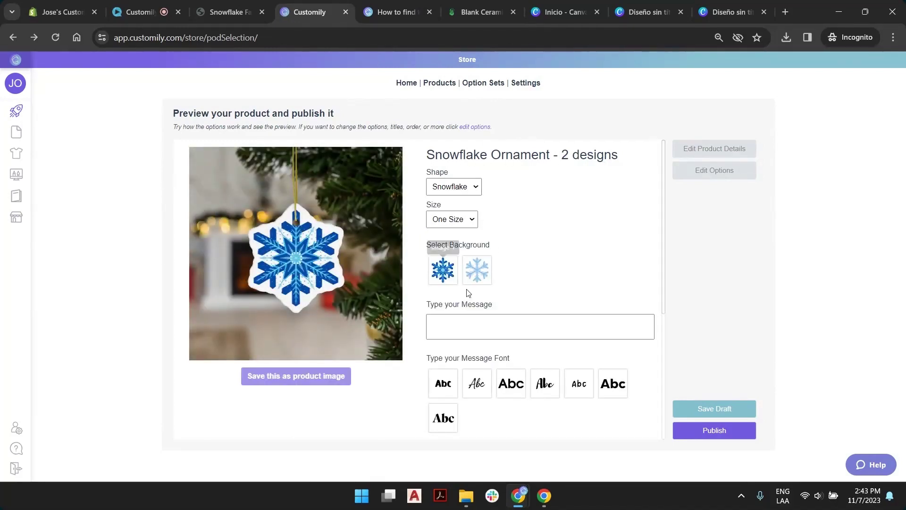
# - Review the personalization options once more and publish the product to the store
pyautogui.scroll(-5, 510, 376)
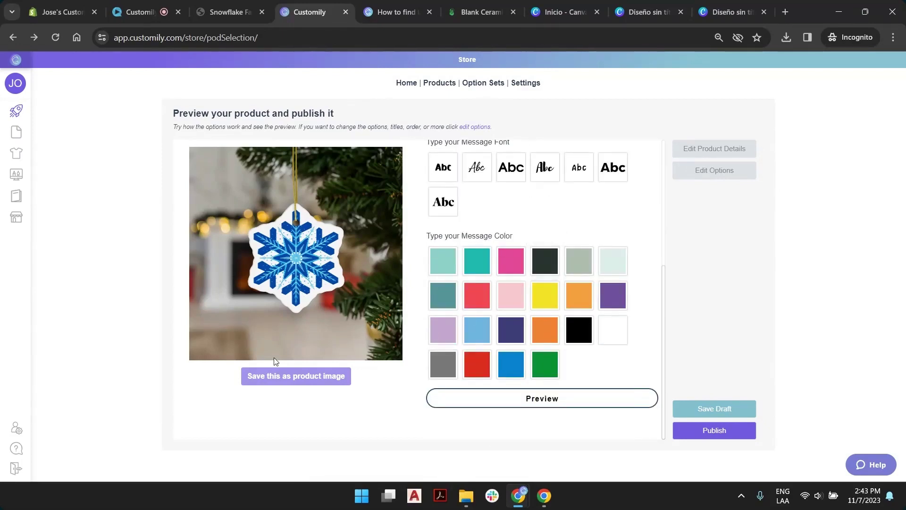
pyautogui.scroll(5, 494, 234)
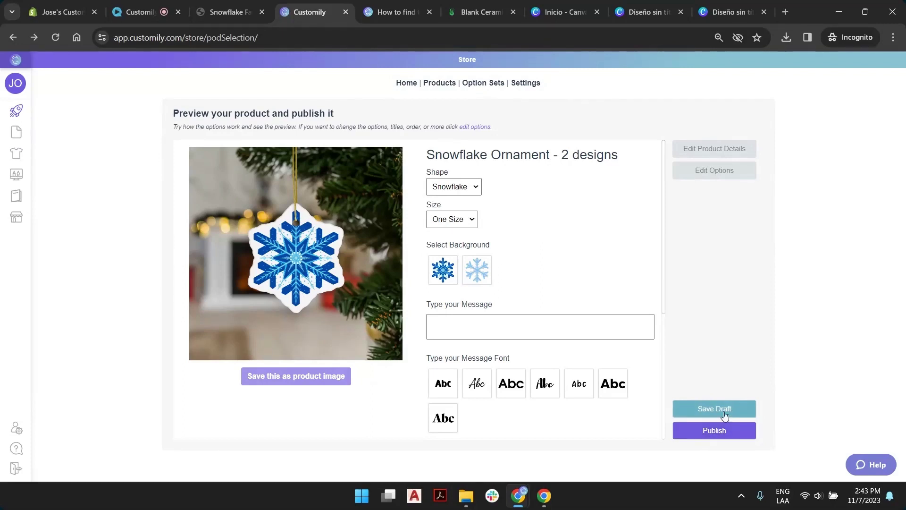
pyautogui.click(736, 431)
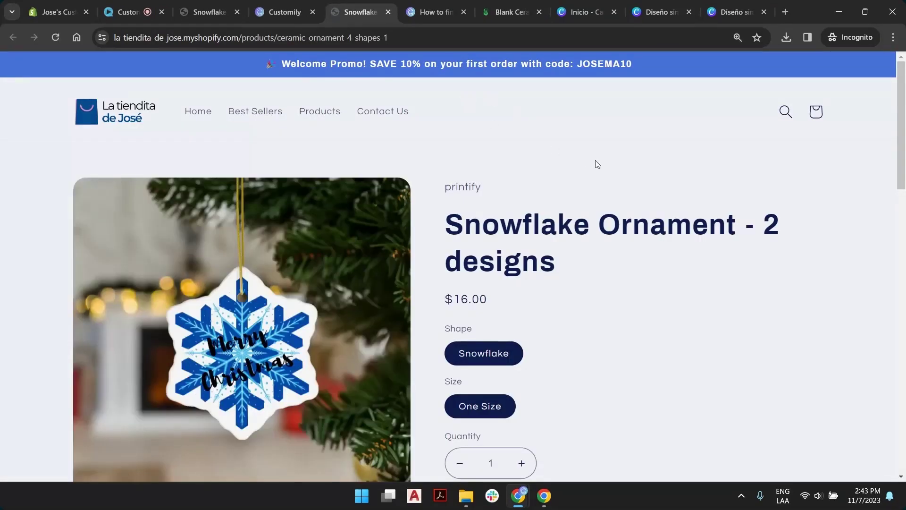
# - Examine the published ornament's store page, including its image, vendor, price, variants and personalization fields
pyautogui.scroll(-1, 615, 289)
pyautogui.scroll(-3, 618, 264)
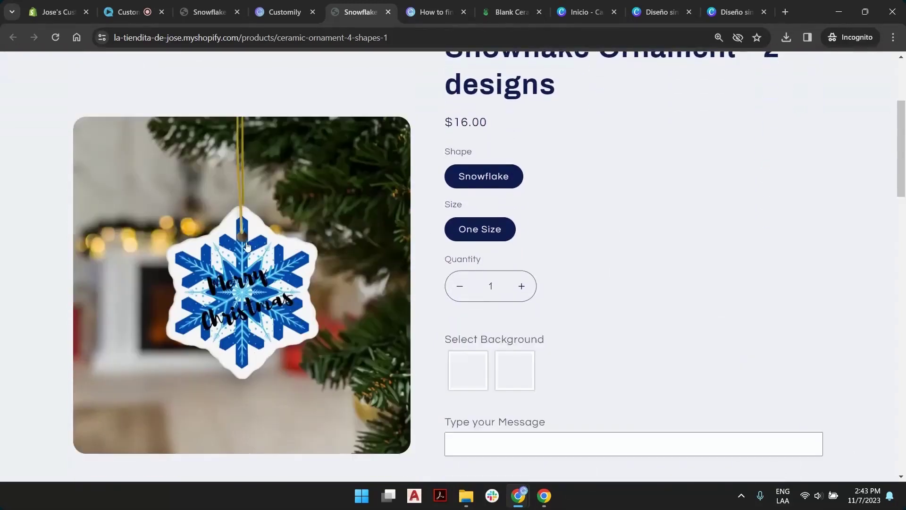
pyautogui.scroll(-5, 646, 229)
pyautogui.scroll(-3, 618, 179)
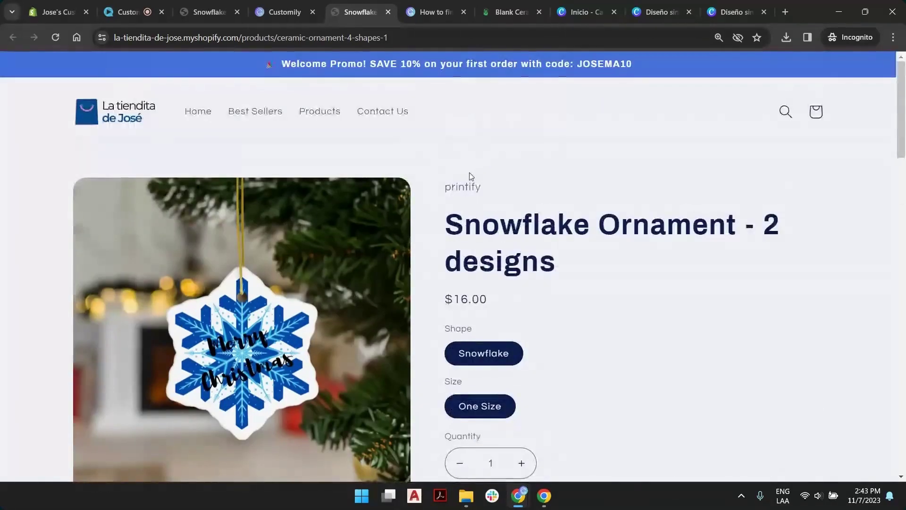
pyautogui.moveTo(445, 187); pyautogui.dragTo(482, 187)
pyautogui.click(521, 216)
# - Choose the second, light blue snowflake background on the store page and review the font, color and cart options
pyautogui.scroll(-5, 577, 230)
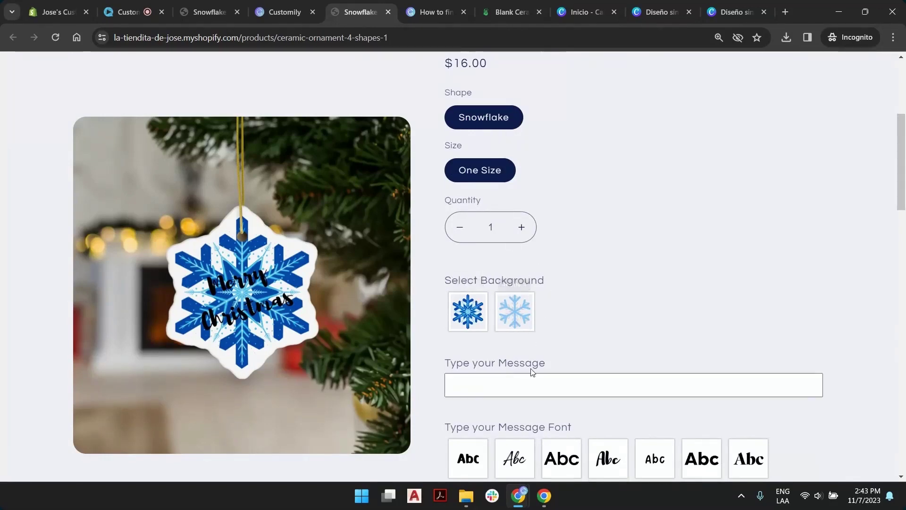
pyautogui.scroll(-1, 550, 323)
pyautogui.scroll(-2, 550, 326)
pyautogui.click(515, 194)
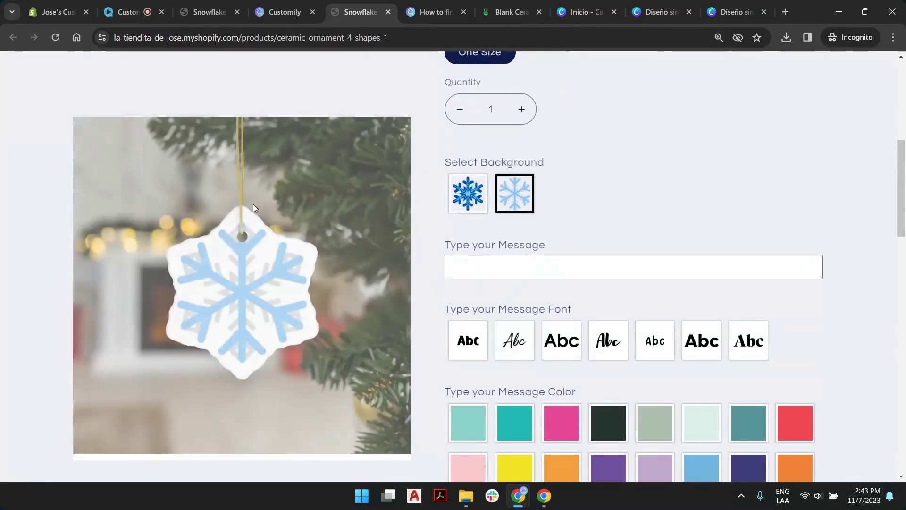
pyautogui.click(522, 200)
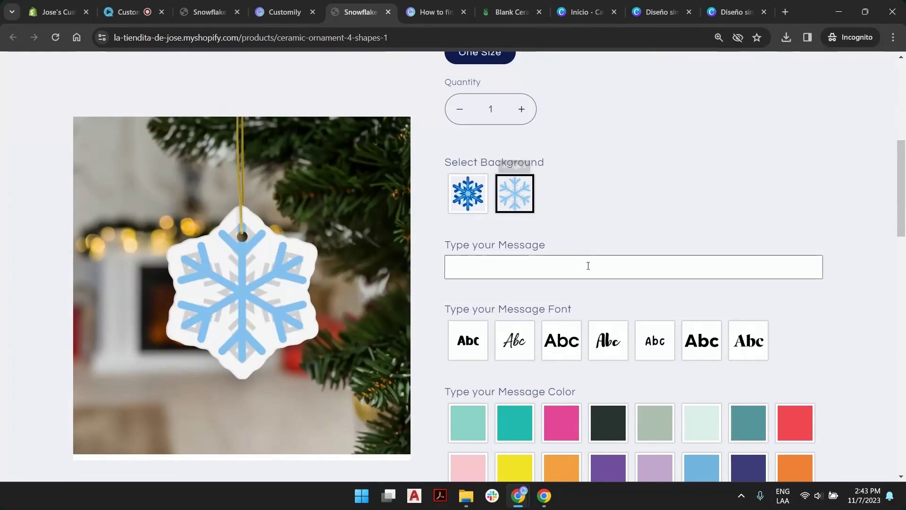
pyautogui.scroll(-2, 590, 269)
pyautogui.scroll(-2, 632, 254)
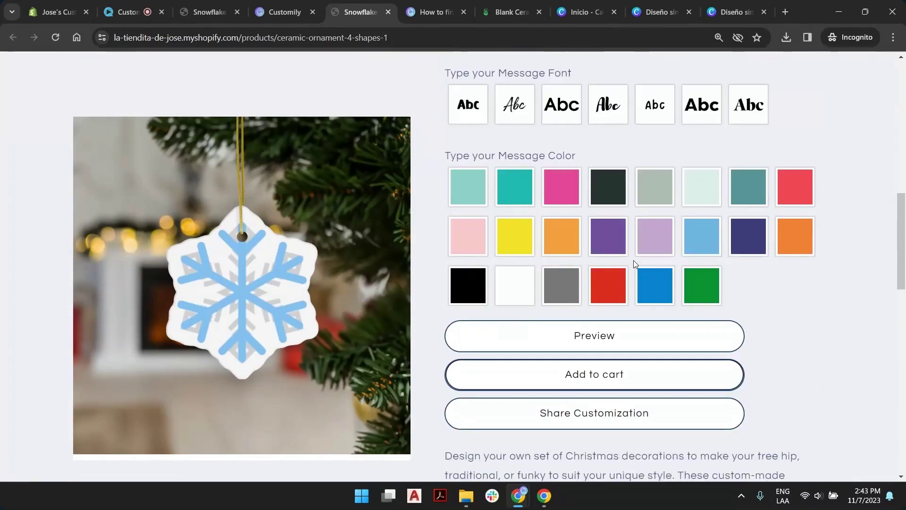
pyautogui.scroll(10, 596, 231)
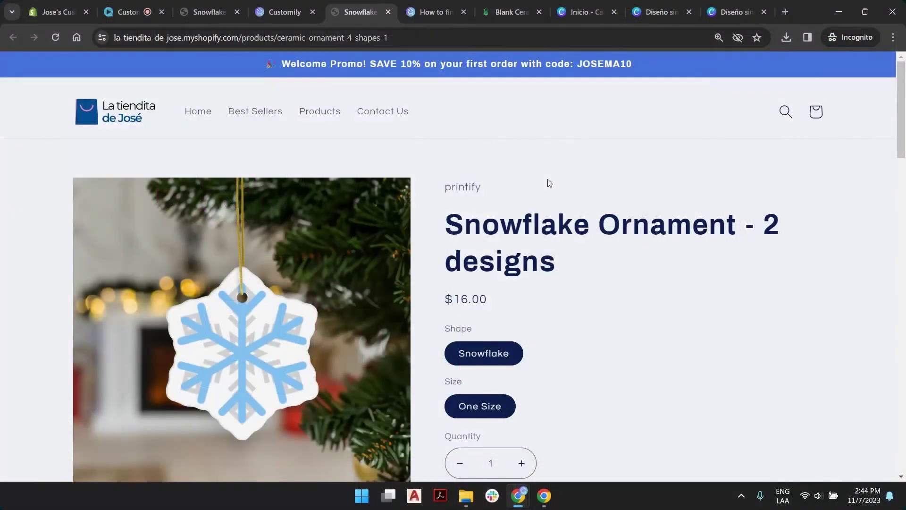
pyautogui.scroll(-1, 653, 281)
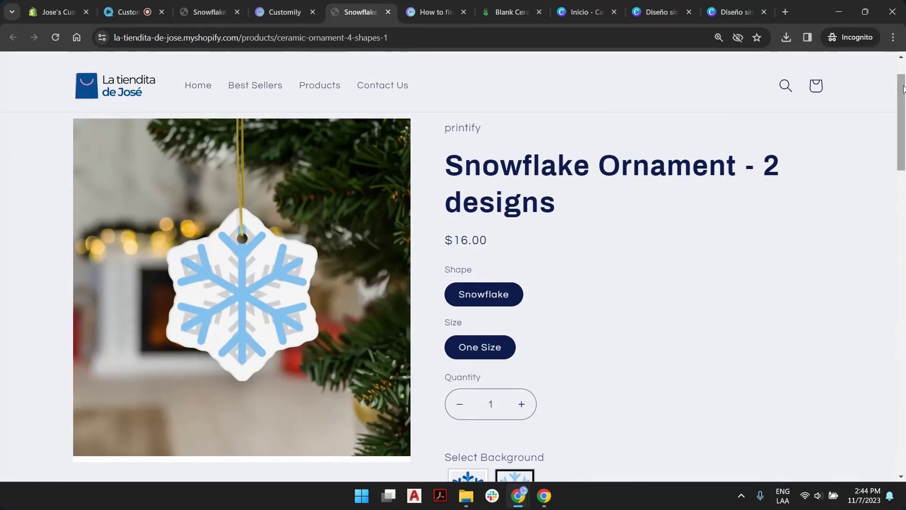
# - Switch from the live product page to Customily and open the connected store's product list
pyautogui.scroll(2, 661, 172)
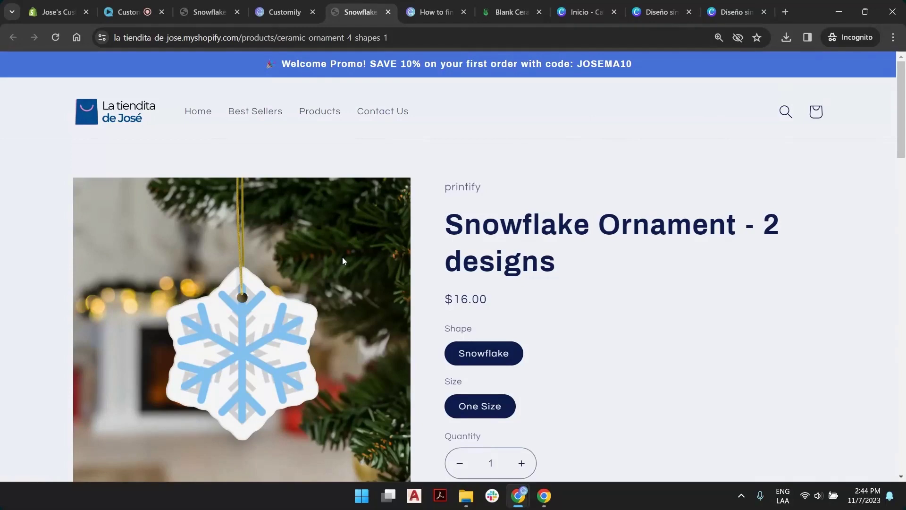
pyautogui.scroll(-2, 577, 255)
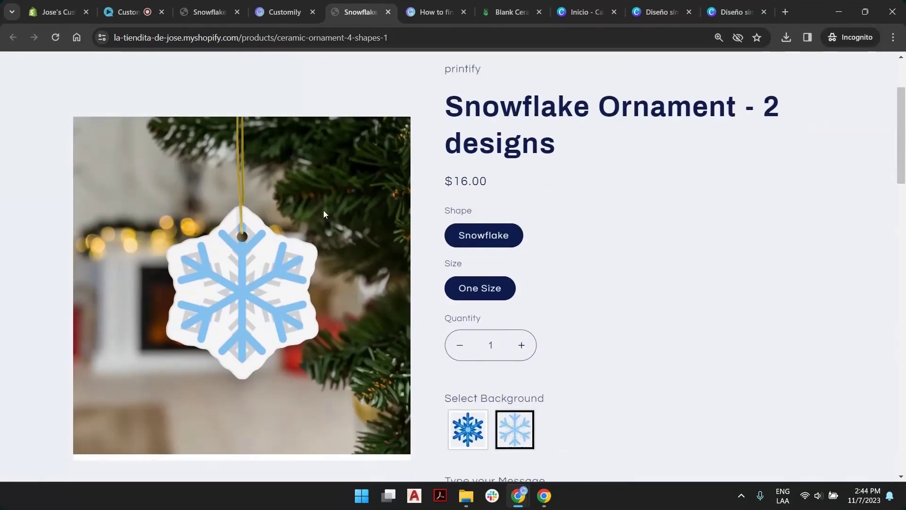
pyautogui.click(281, 16)
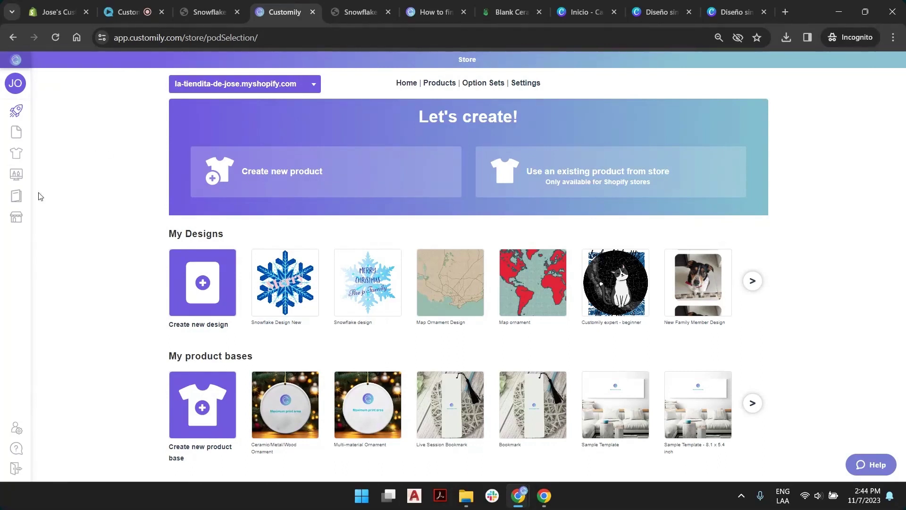
pyautogui.click(24, 222)
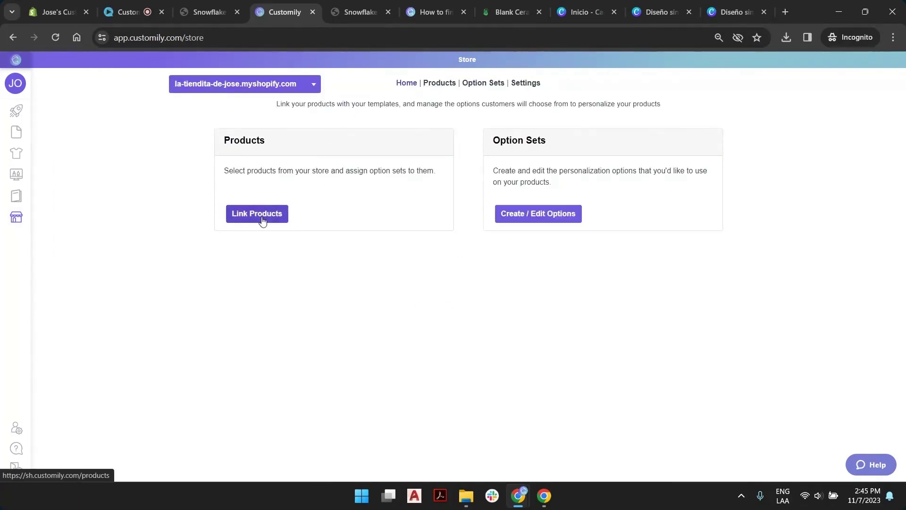
pyautogui.click(439, 84)
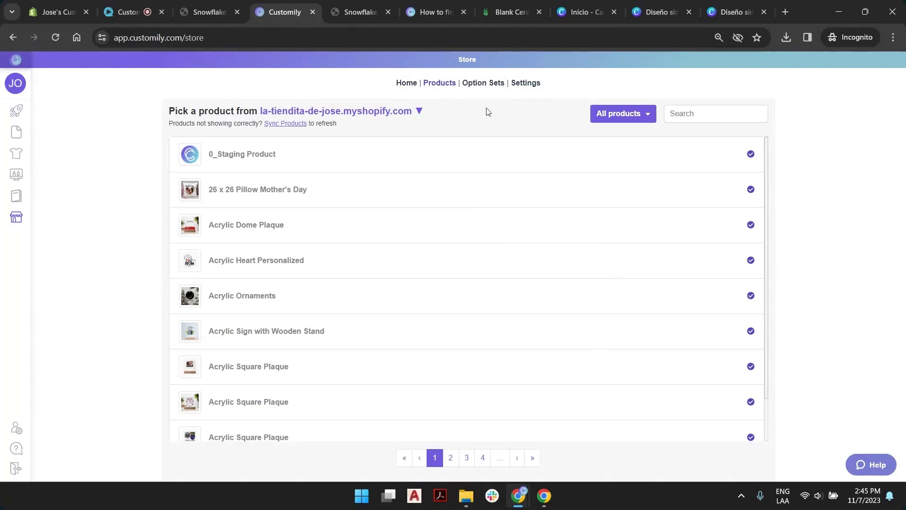
# - Filter the store's product list to items not linked to Customily
pyautogui.click(420, 111)
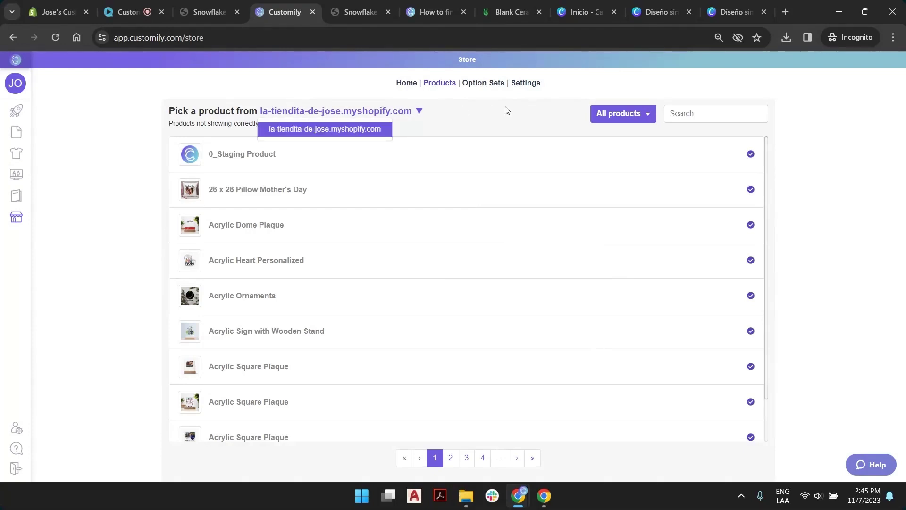
pyautogui.click(639, 116)
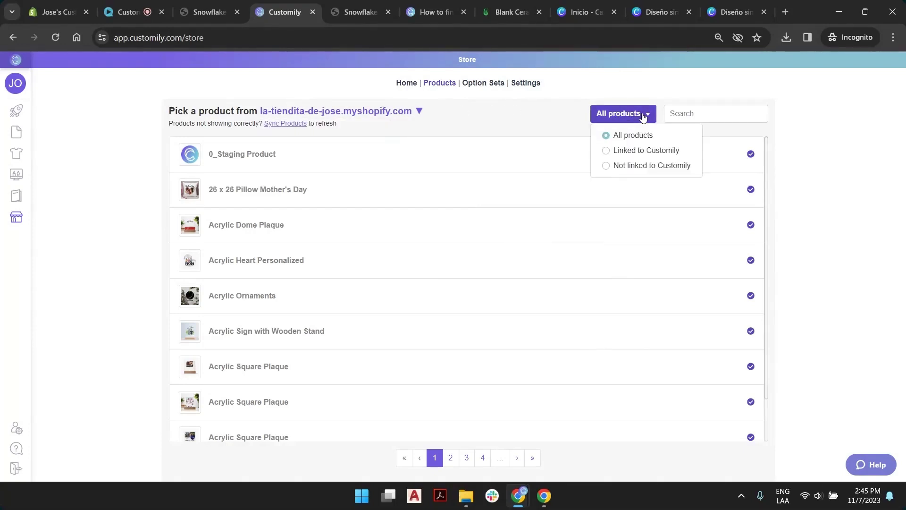
pyautogui.click(633, 165)
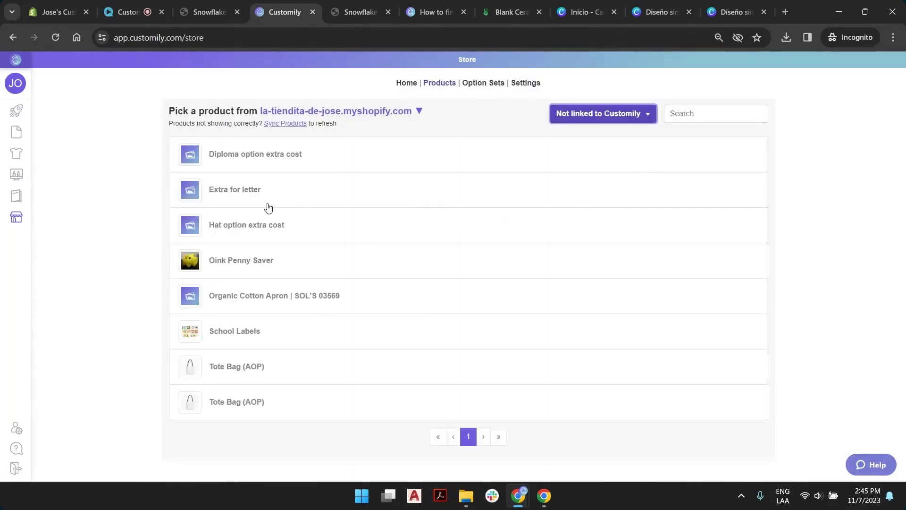
# - Filter the product list to items linked to Customily and search it for "snowfl"
pyautogui.click(612, 117)
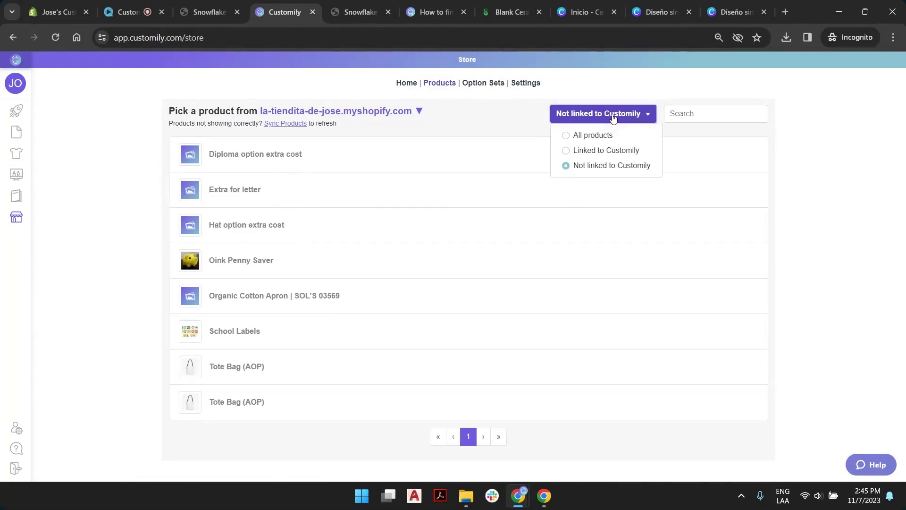
pyautogui.click(613, 152)
pyautogui.click(684, 118)
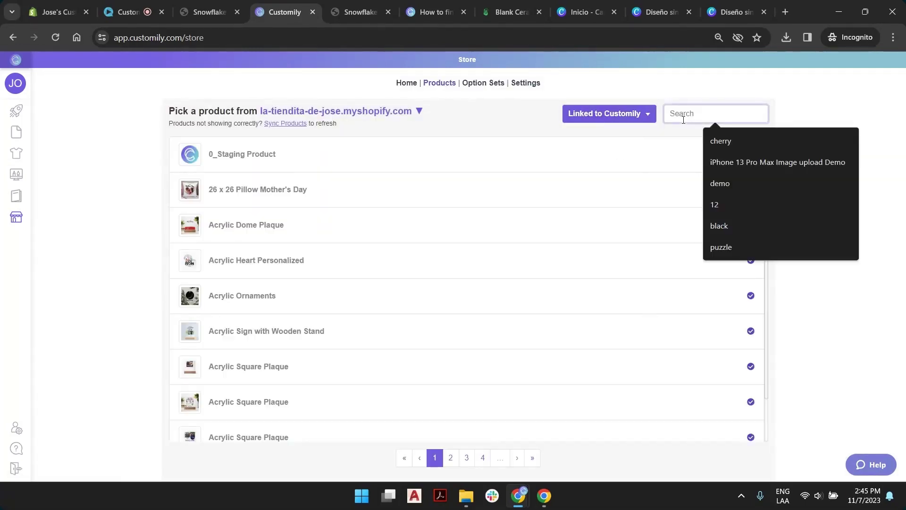
pyautogui.write('snow')
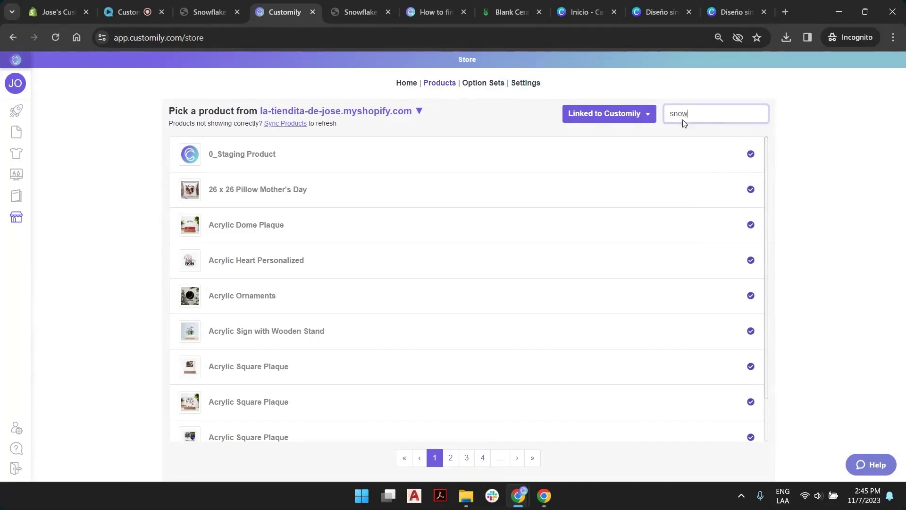
pyautogui.write('fl')
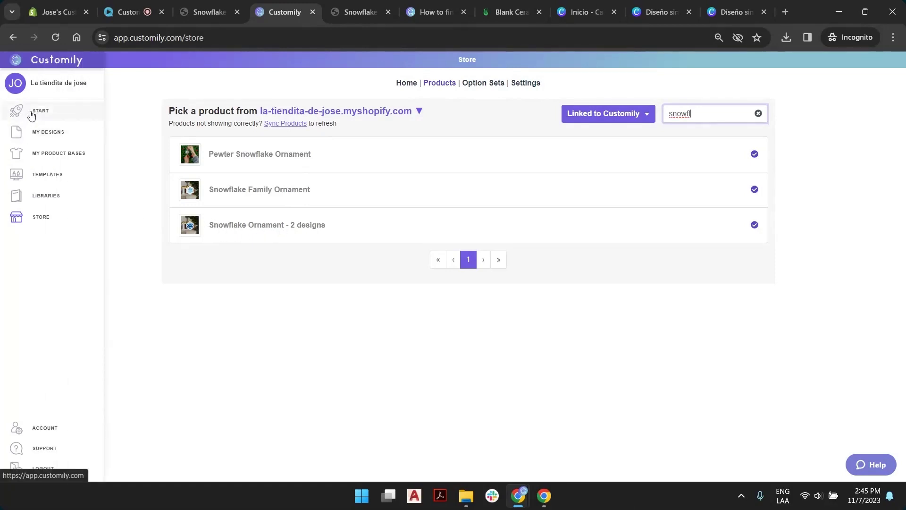
# - Open the Snowflake Ornament - 2 designs product and review its template, option set, variants and fulfillment sections
pyautogui.click(258, 225)
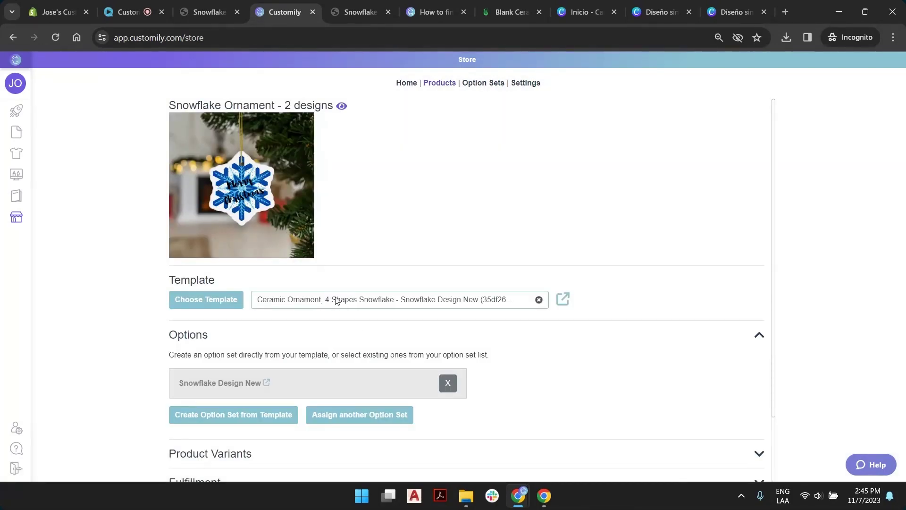
pyautogui.scroll(-2, 428, 299)
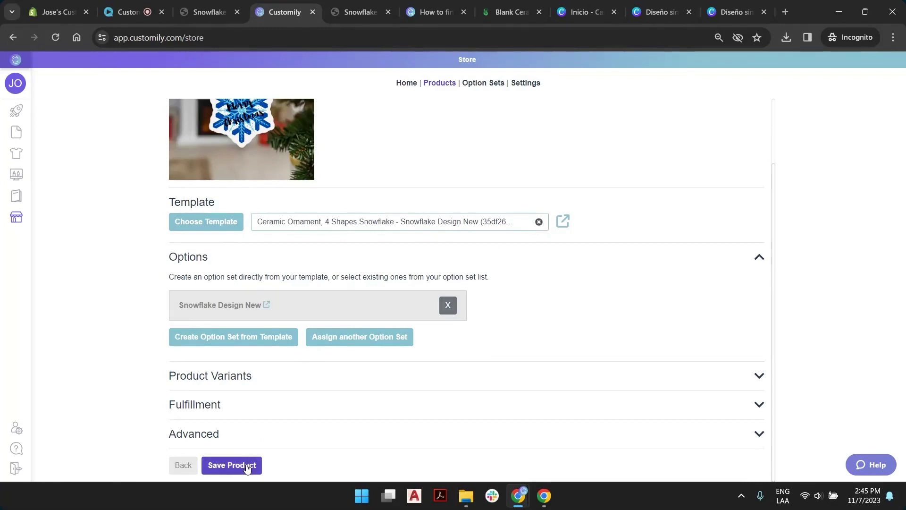
pyautogui.scroll(2, 249, 411)
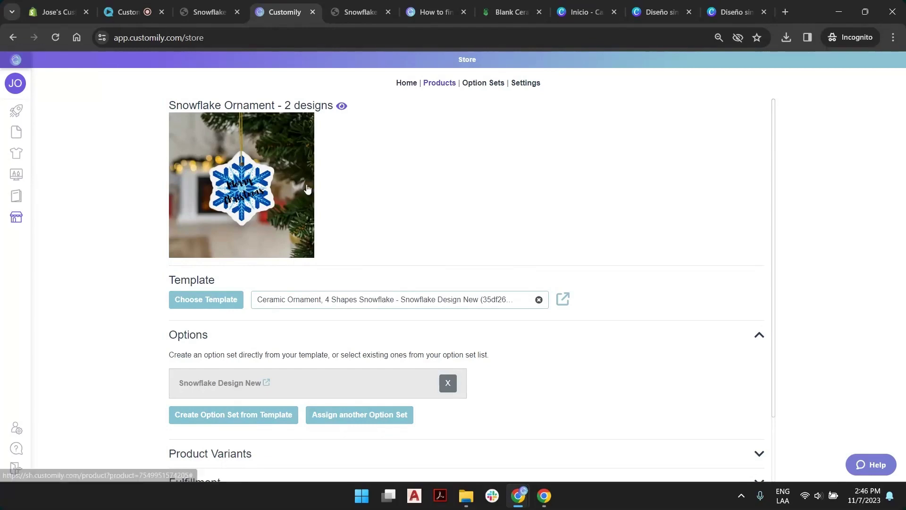
# - Check the message, font and color options on the live product page, and return to the Customily product settings
pyautogui.click(351, 12)
pyautogui.scroll(-1, 600, 249)
pyautogui.scroll(-6, 601, 249)
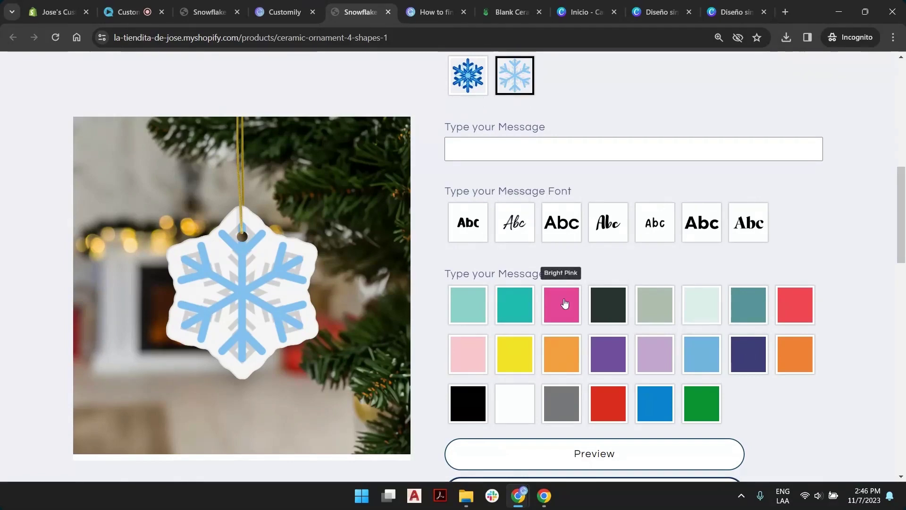
pyautogui.click(289, 4)
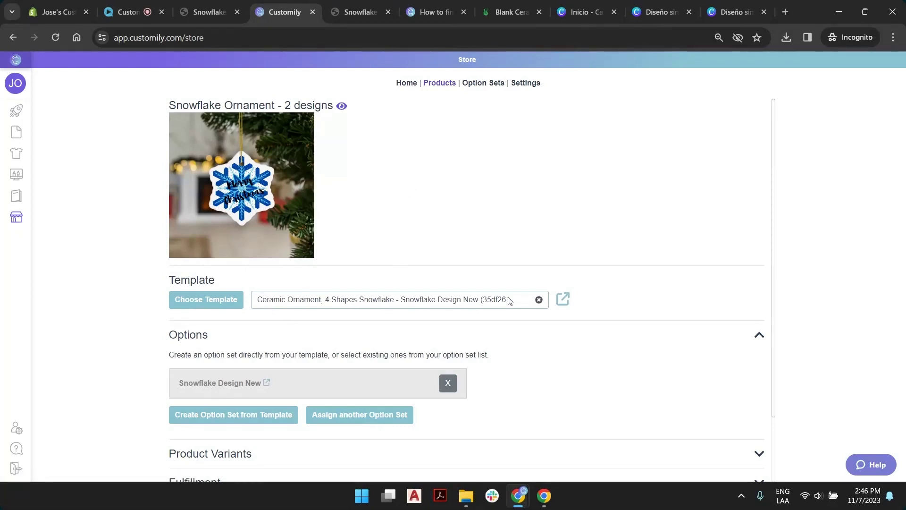
# - Open the ornament's linked template, Ceramic Ornament, 4 Shapes Snowflake - Snowflake Design New, for editing
pyautogui.click(564, 299)
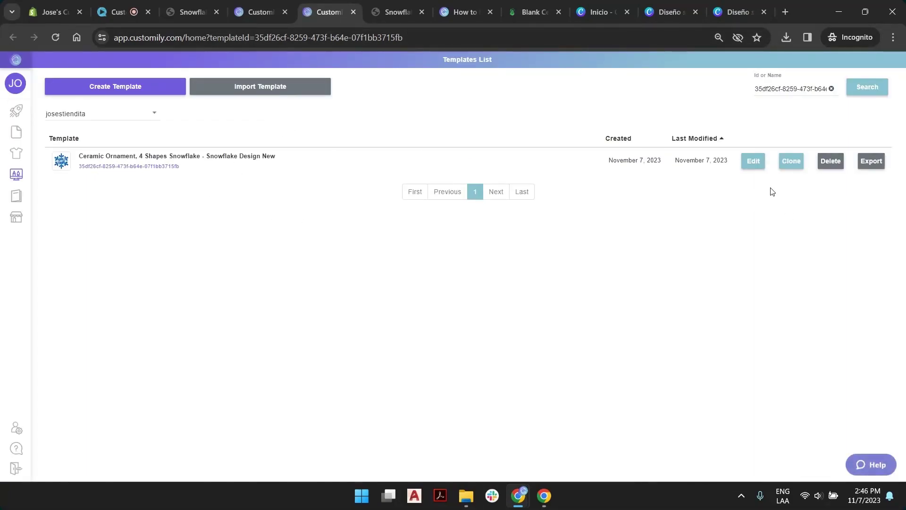
pyautogui.click(760, 161)
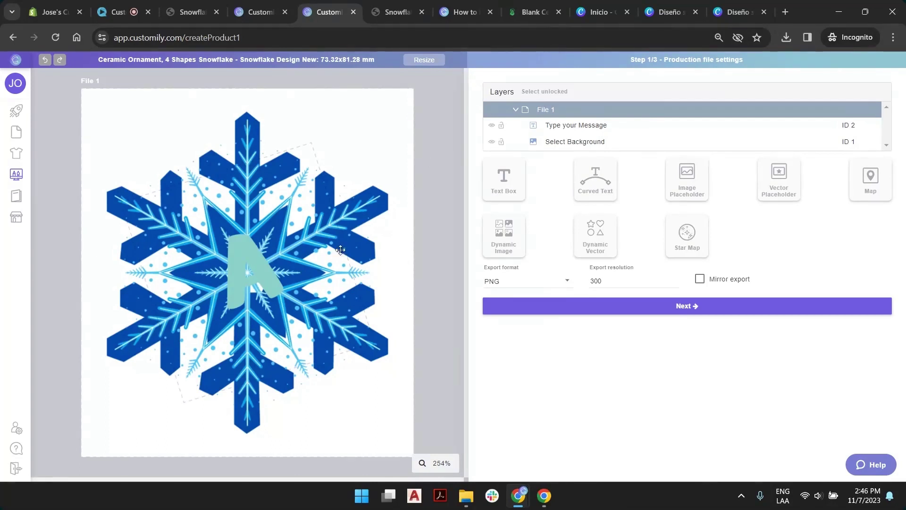
pyautogui.moveTo(321, 62)
pyautogui.mouseDown()
pyautogui.moveTo(365, 61)
pyautogui.moveTo(316, 60)
pyautogui.mouseUp()
pyautogui.click(372, 60)
pyautogui.click(378, 181)
# - Inspect the Type your Message and Select Background layers in the production file settings
pyautogui.click(577, 127)
pyautogui.click(573, 143)
pyautogui.click(577, 127)
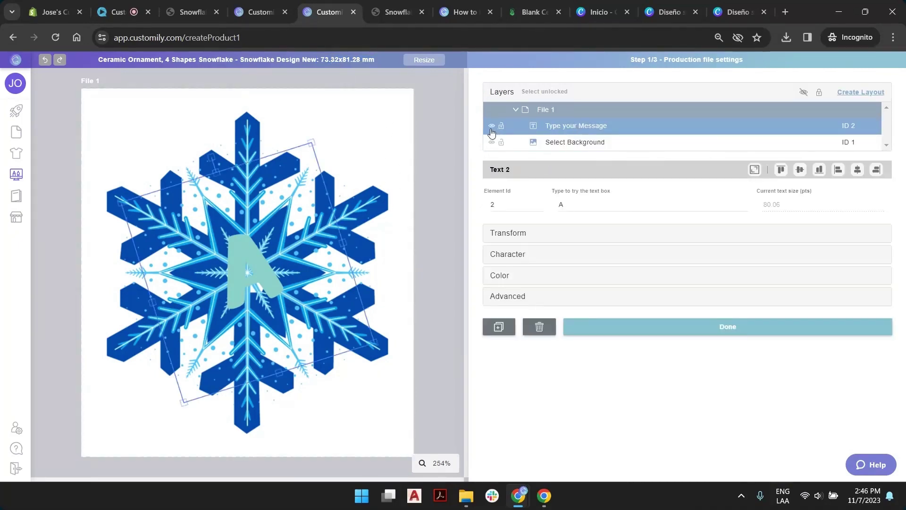
pyautogui.click(451, 115)
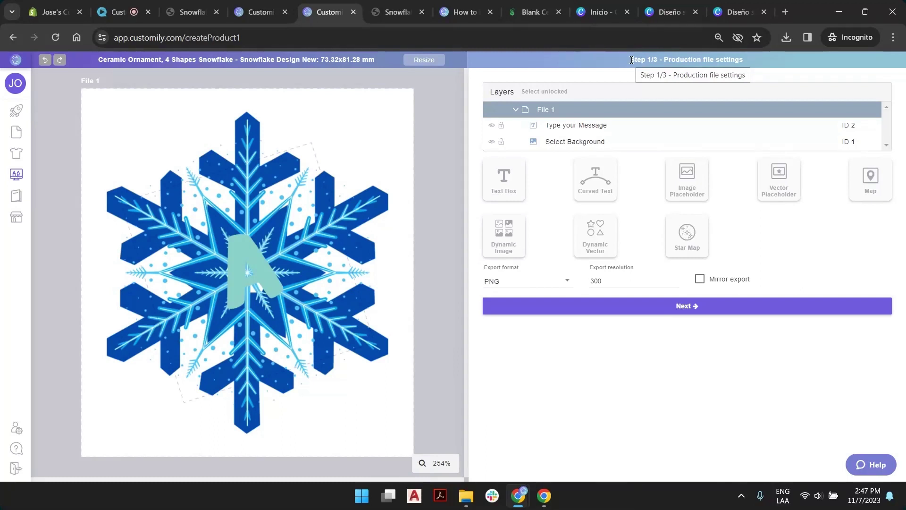
pyautogui.moveTo(631, 60); pyautogui.dragTo(748, 62)
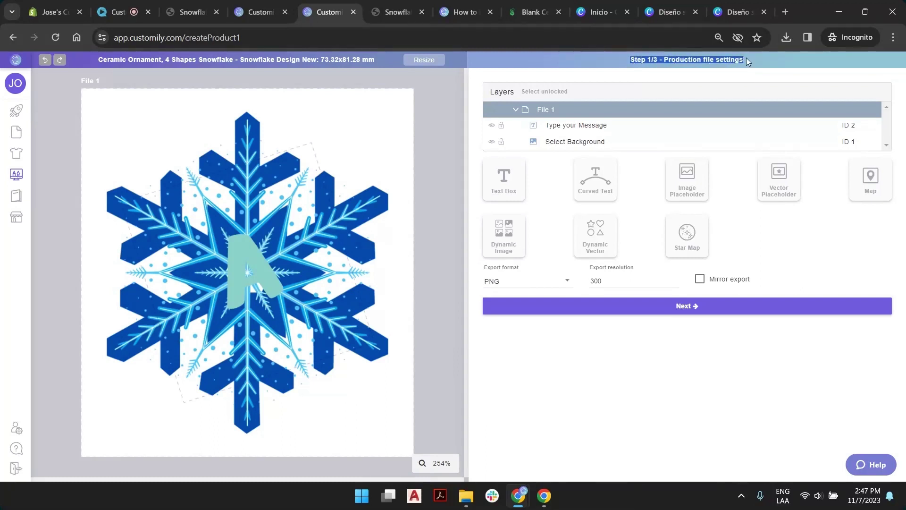
pyautogui.click(685, 61)
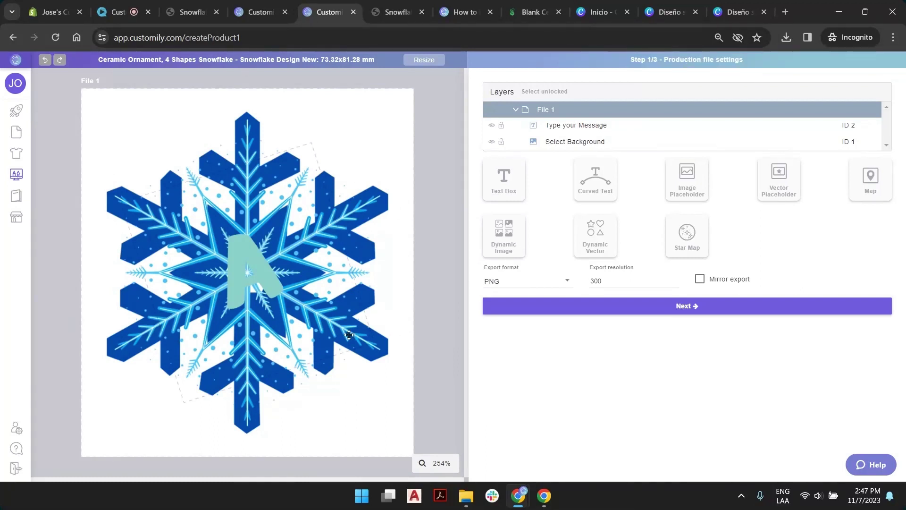
# - Advance the template to the preview settings and select the message and background layers of File 1 together
pyautogui.click(708, 307)
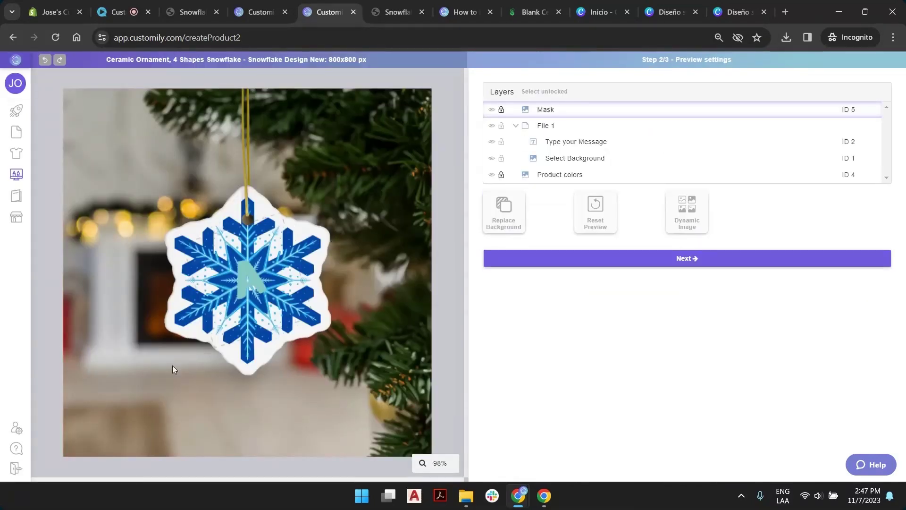
pyautogui.click(583, 143)
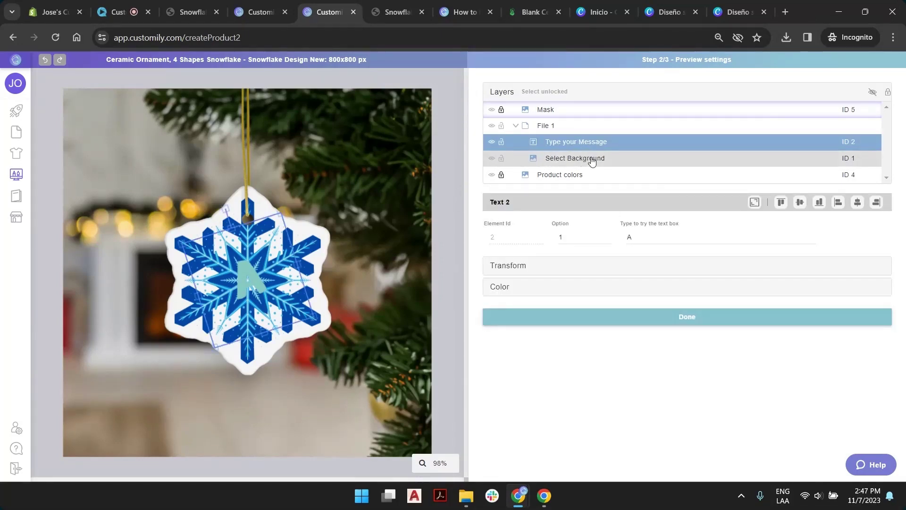
pyautogui.click(589, 159)
pyautogui.click(593, 147)
pyautogui.click(587, 158)
pyautogui.click(587, 157)
pyautogui.click(570, 149)
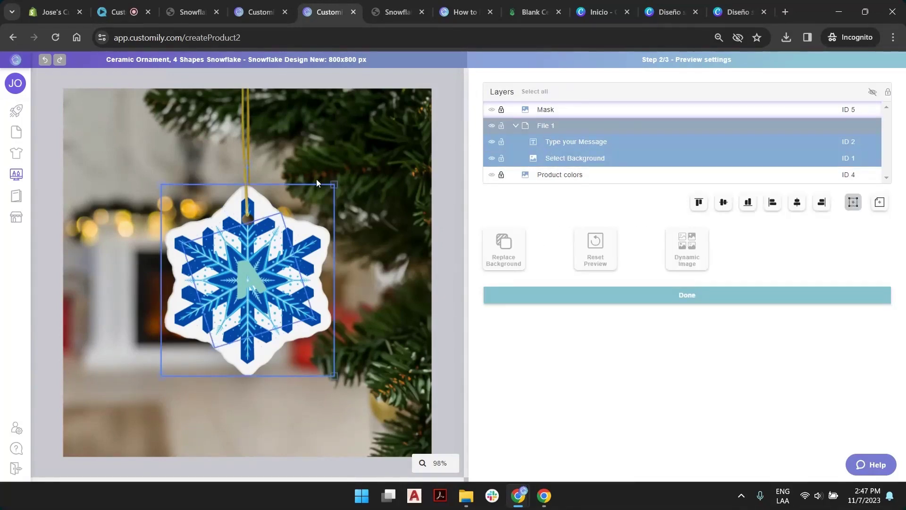
# - Try moving the File 1 design on the ornament preview and scaling it down
pyautogui.moveTo(315, 193)
pyautogui.mouseDown()
pyautogui.moveTo(352, 143)
pyautogui.moveTo(193, 198)
pyautogui.moveTo(269, 148)
pyautogui.moveTo(346, 182)
pyautogui.moveTo(298, 196)
pyautogui.mouseUp()
pyautogui.moveTo(278, 259); pyautogui.dragTo(338, 261)
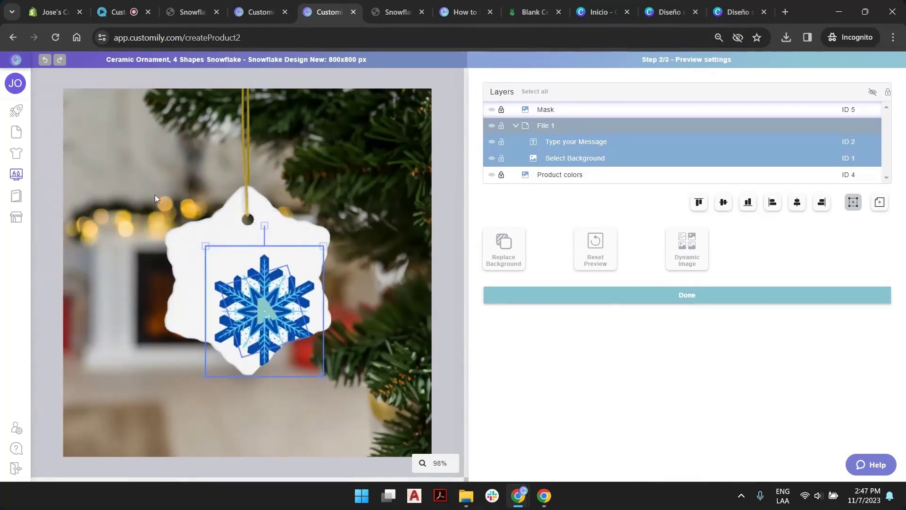
pyautogui.click(128, 76)
# - Undo the move and resize of the File 1 design and deselect its layers
pyautogui.click(45, 60)
pyautogui.click(46, 60)
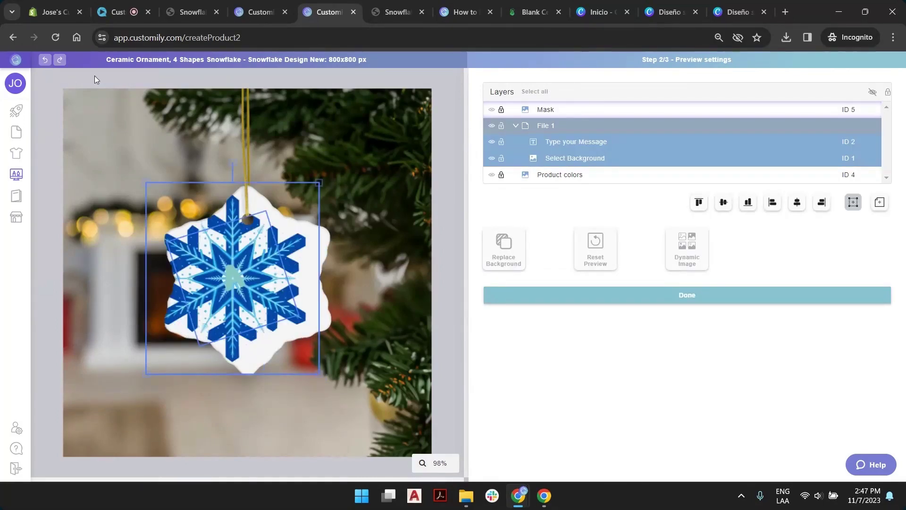
pyautogui.click(46, 61)
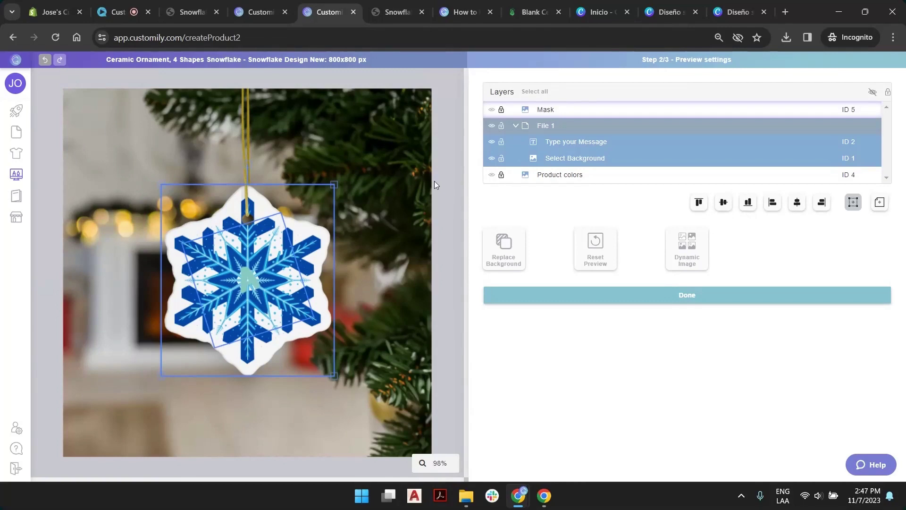
pyautogui.click(445, 118)
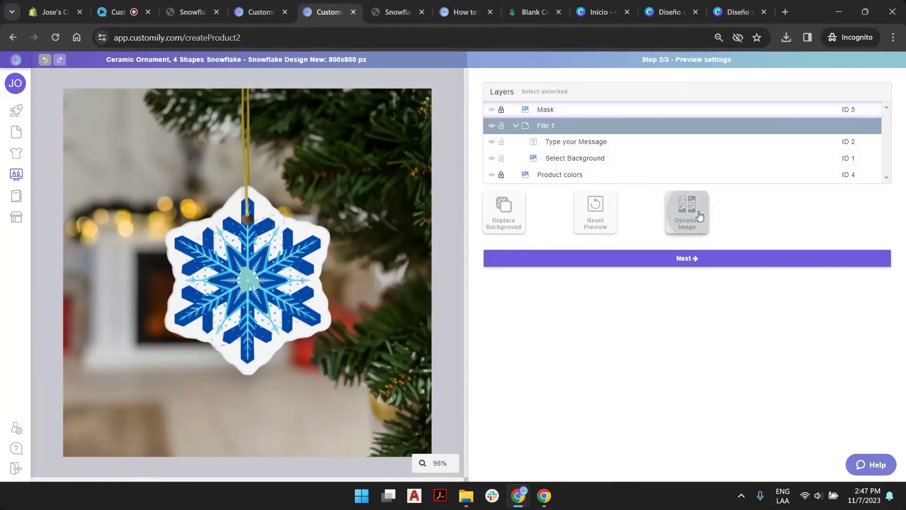
# - Unlock the Mask and Product colors layers and move each away from its original position in the preview
pyautogui.click(559, 176)
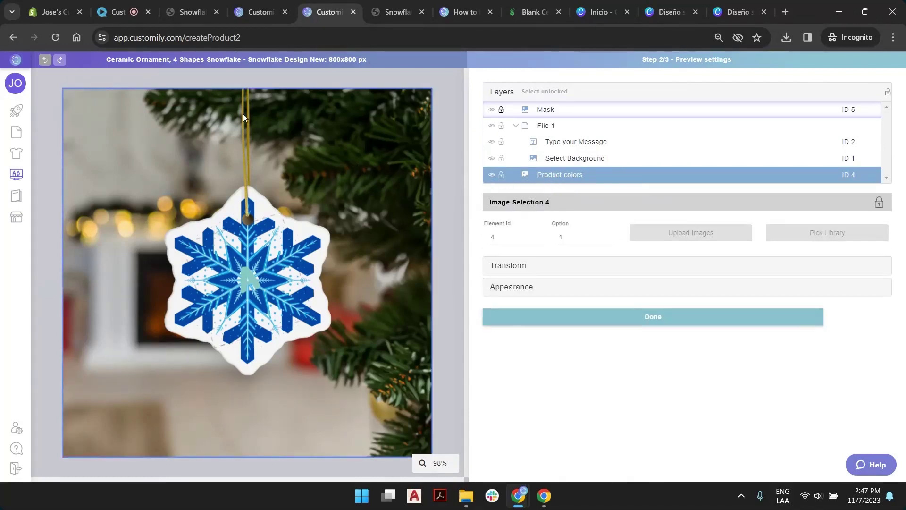
pyautogui.click(576, 112)
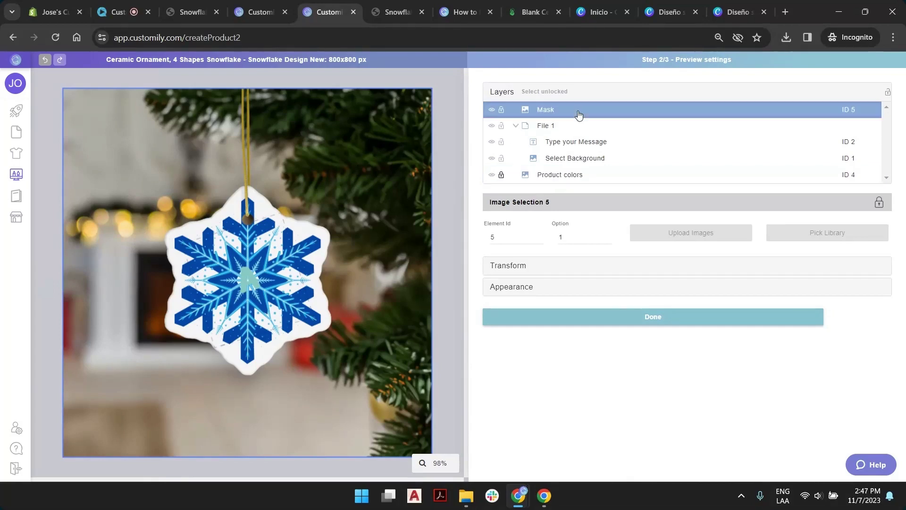
pyautogui.click(503, 115)
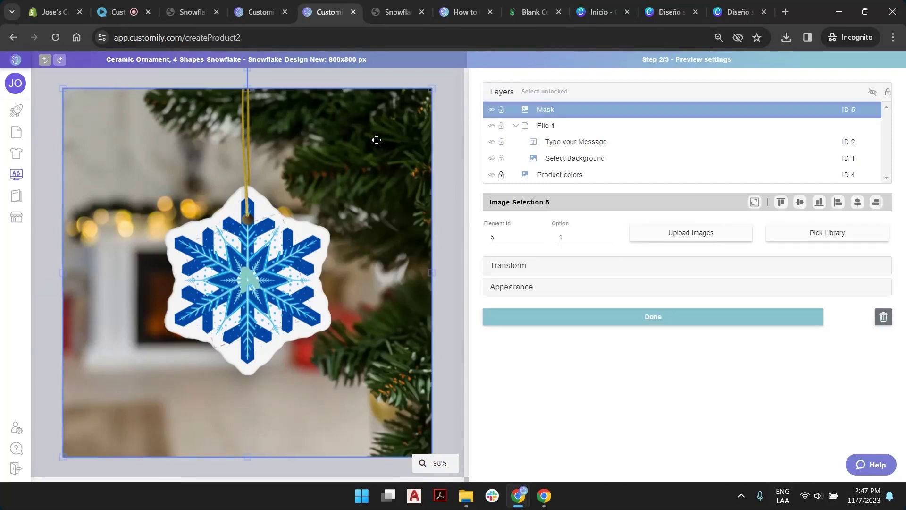
pyautogui.moveTo(377, 139); pyautogui.dragTo(200, 295)
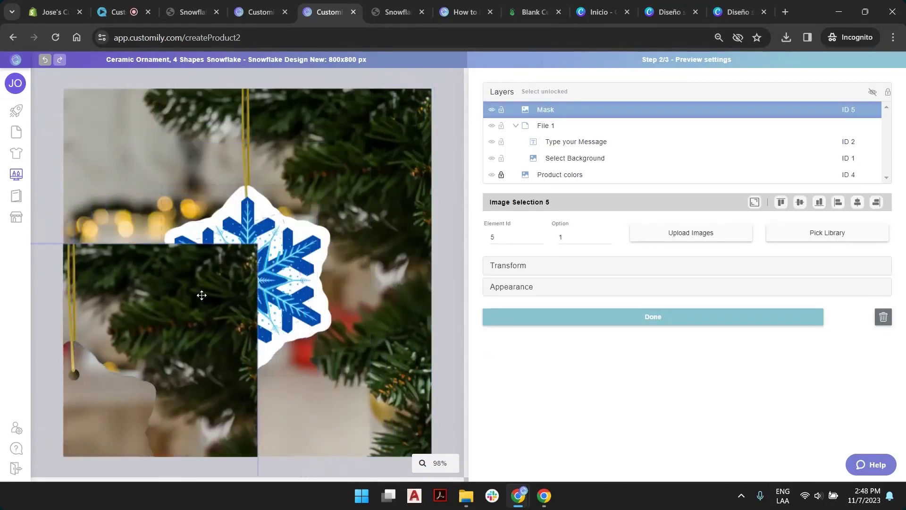
pyautogui.click(502, 176)
pyautogui.moveTo(337, 153); pyautogui.dragTo(301, 113)
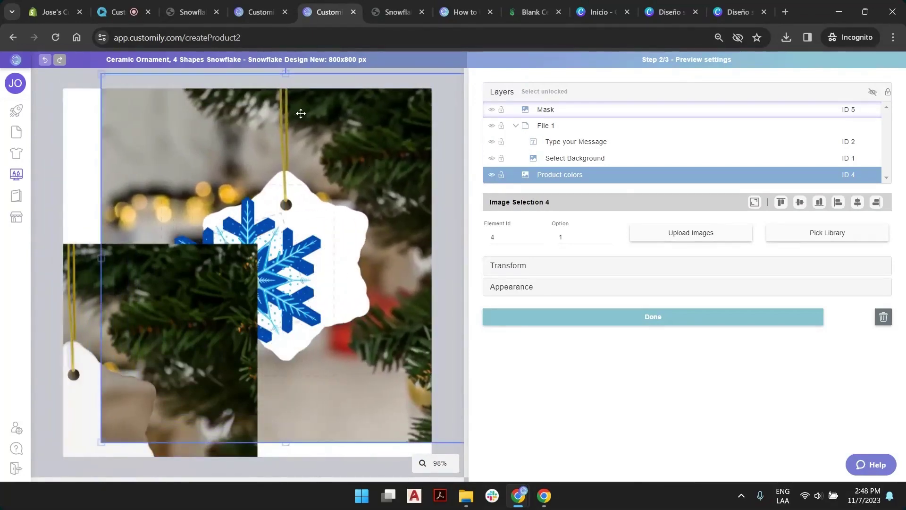
# - Fit the Product colors layer to the preview canvas and move the Mask layer around over the ornament
pyautogui.click(755, 202)
pyautogui.moveTo(175, 332); pyautogui.dragTo(256, 232)
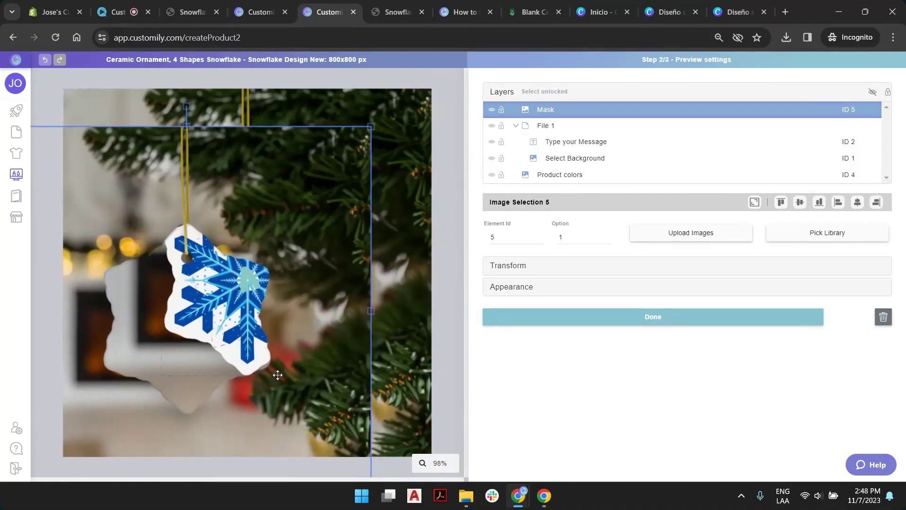
pyautogui.moveTo(266, 195); pyautogui.dragTo(256, 360)
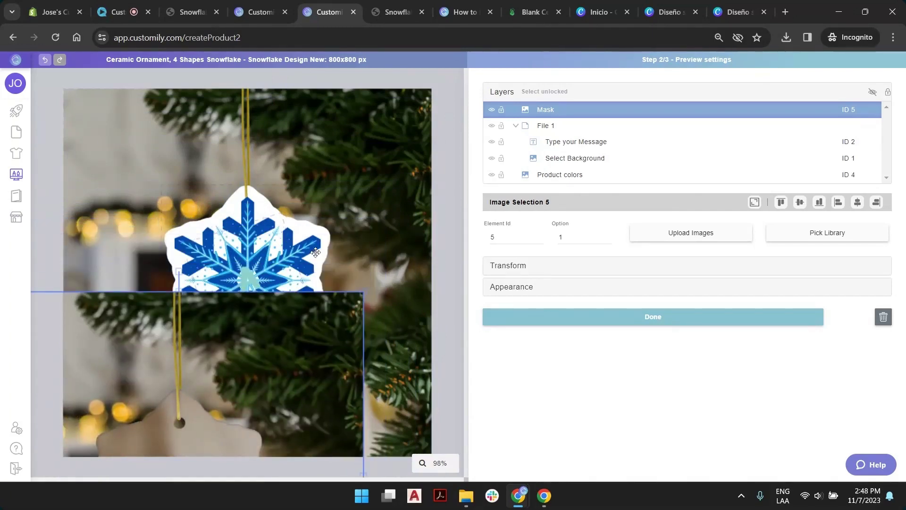
# - Move the Mask layer back over the ornament and fit it to the preview canvas
pyautogui.click(512, 14)
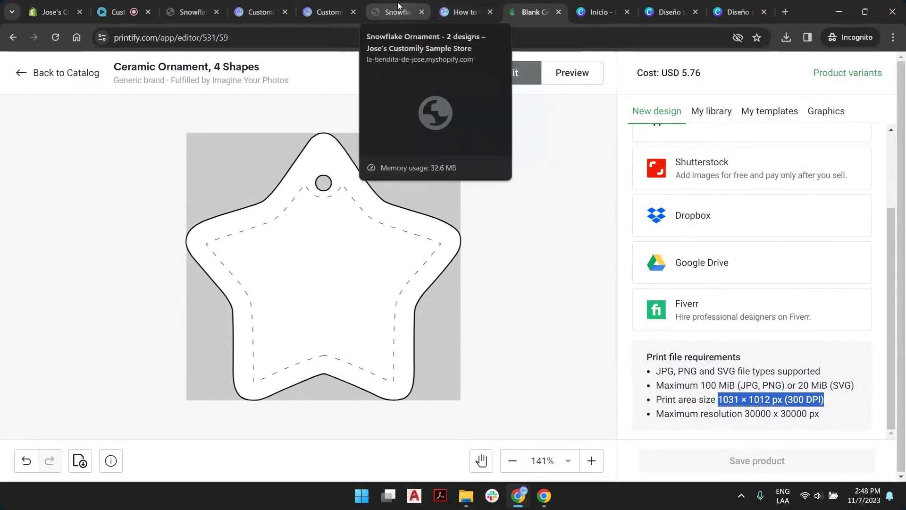
pyautogui.click(324, 15)
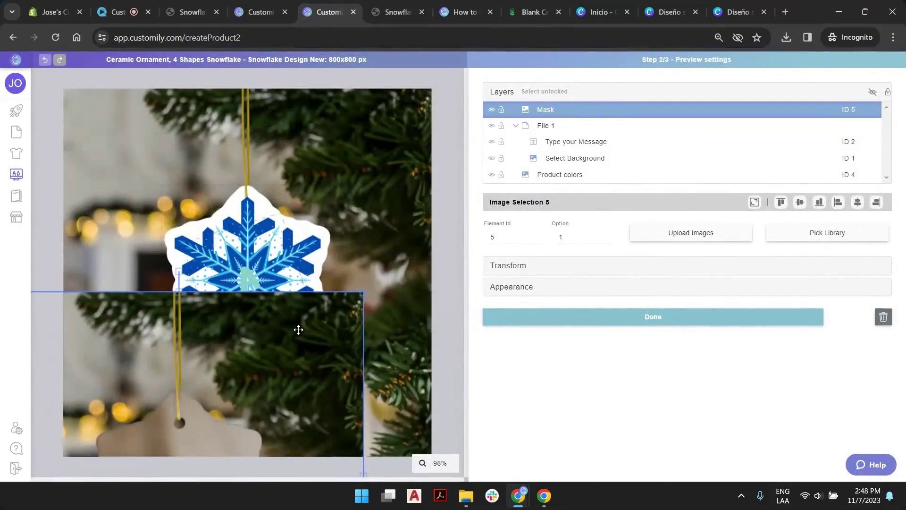
pyautogui.moveTo(297, 330); pyautogui.dragTo(365, 211)
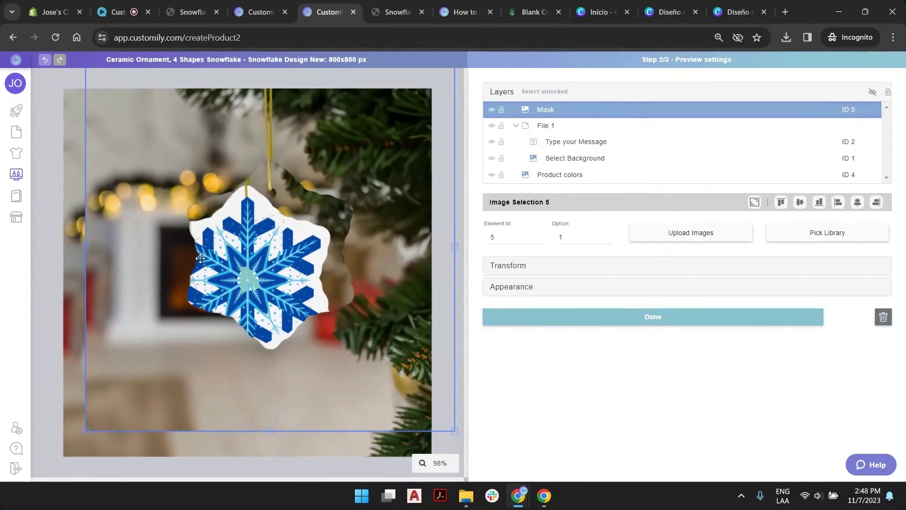
pyautogui.moveTo(389, 120); pyautogui.dragTo(348, 138)
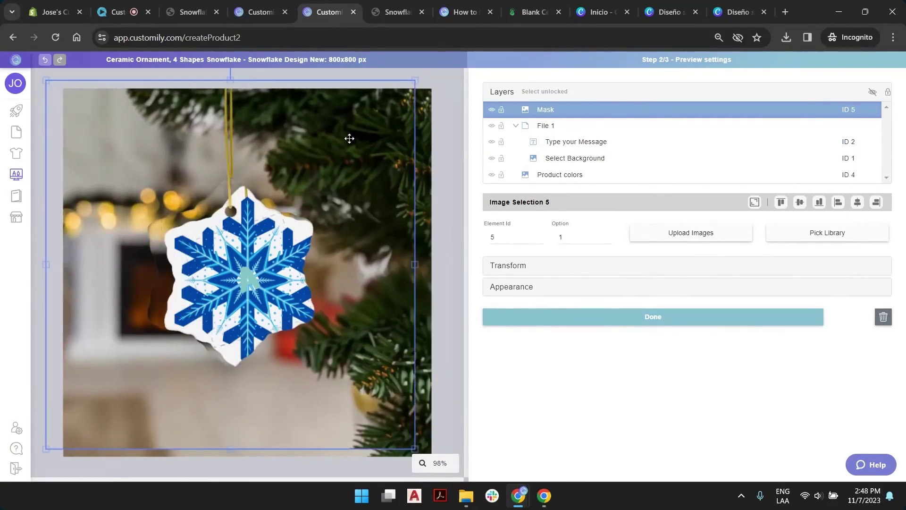
pyautogui.click(755, 202)
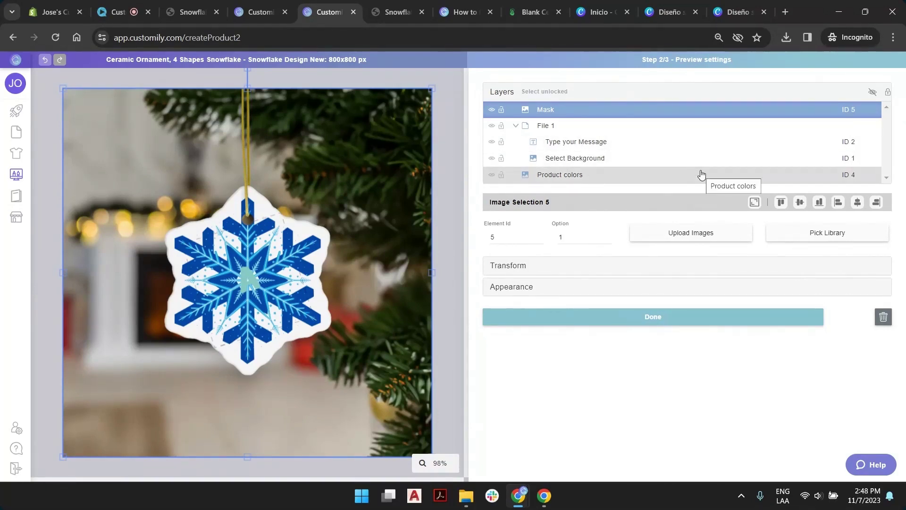
# - Look at the image upload option for the Mask layer, then compare the Mask, File 1 and Product colors layers by selecting each in turn
pyautogui.click(704, 236)
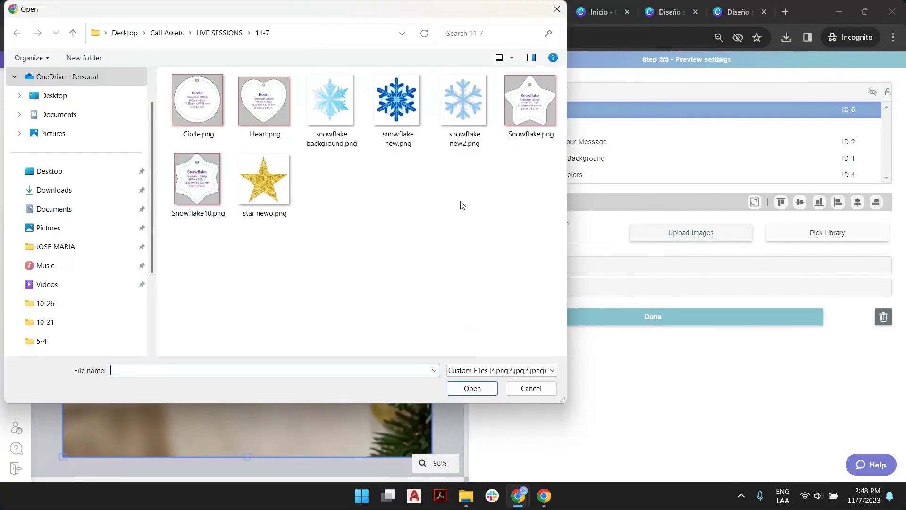
pyautogui.click(536, 389)
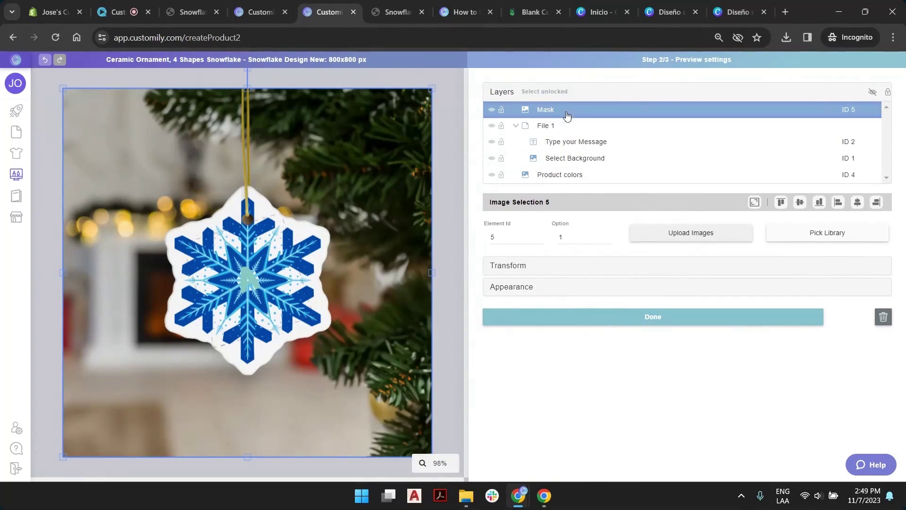
pyautogui.click(573, 178)
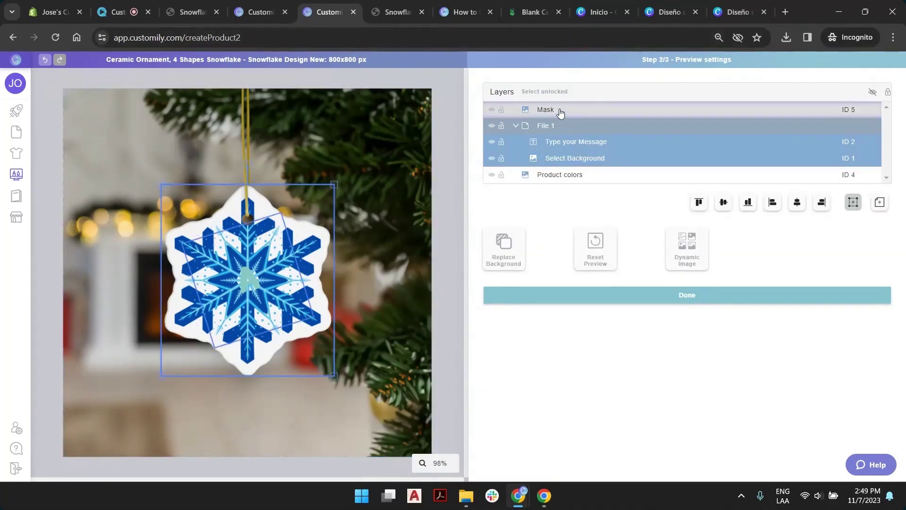
pyautogui.click(551, 176)
pyautogui.click(552, 126)
pyautogui.click(549, 113)
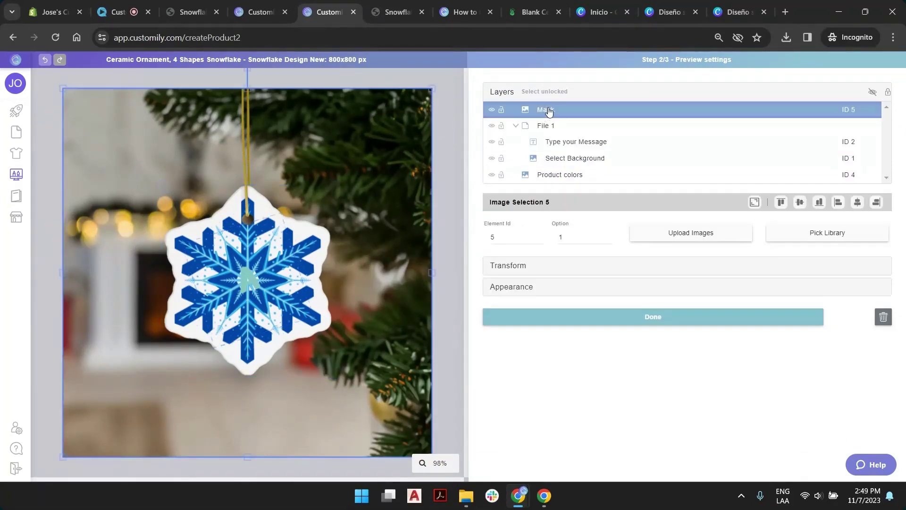
pyautogui.click(556, 176)
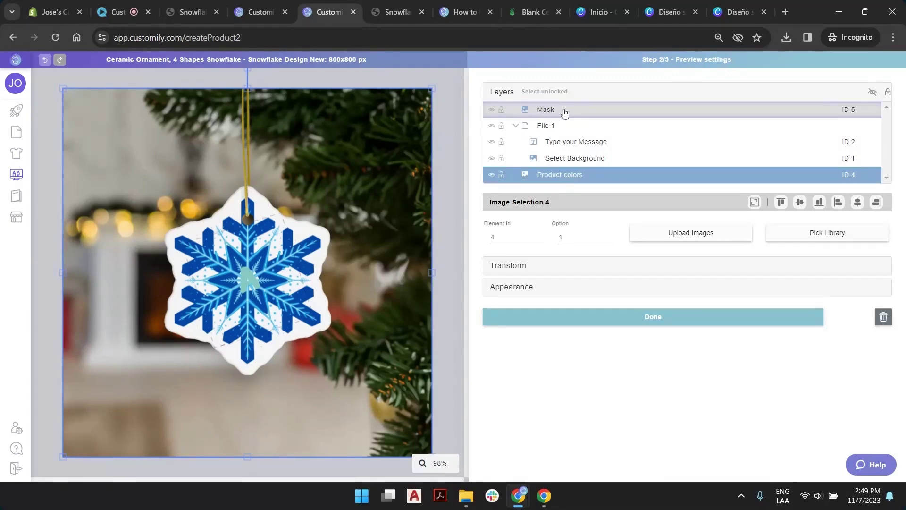
pyautogui.click(555, 114)
pyautogui.click(553, 175)
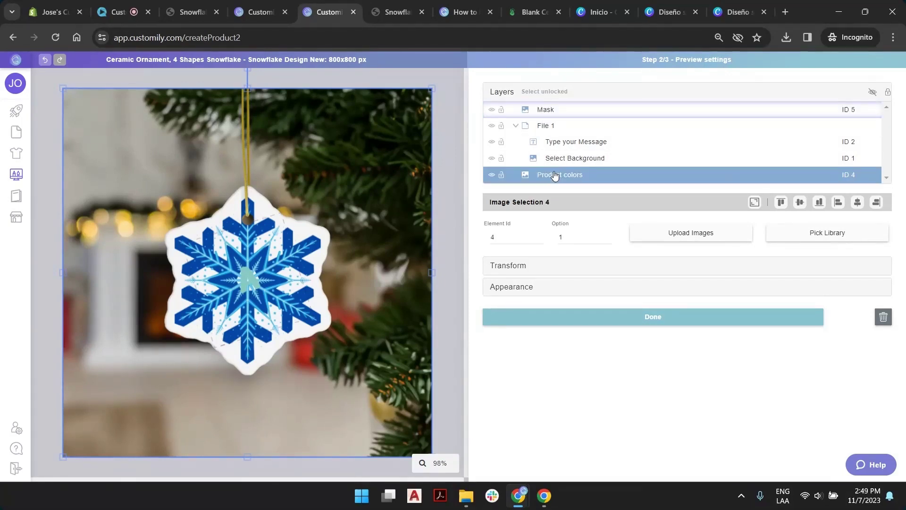
pyautogui.click(552, 119)
pyautogui.click(552, 113)
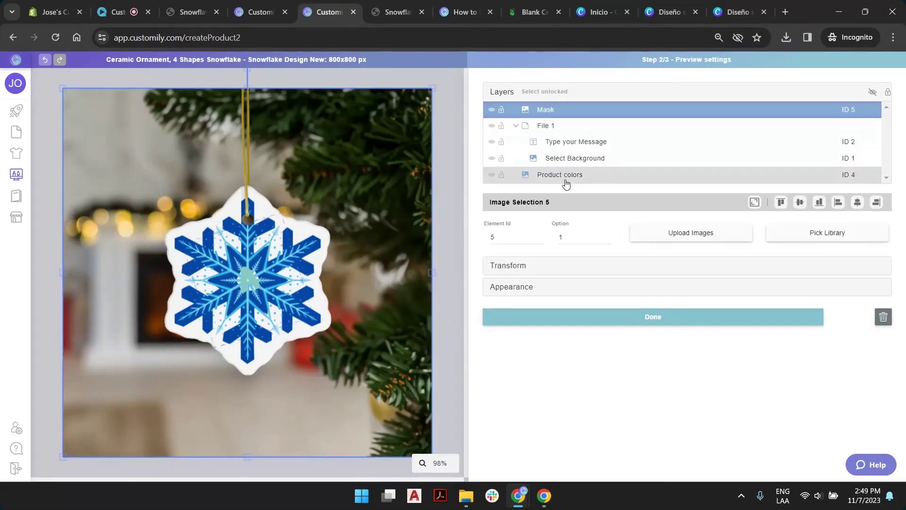
pyautogui.click(547, 125)
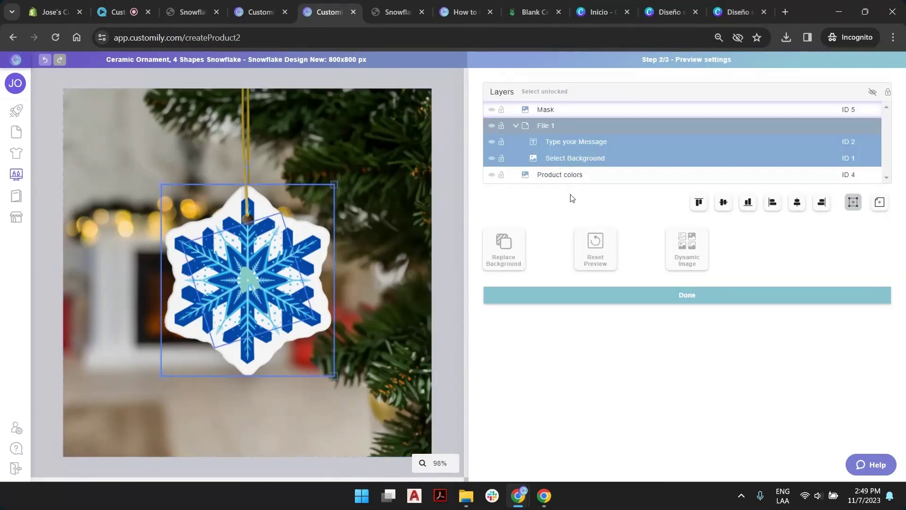
# - Enlarge the Mask layer and then the Product colors layer to the same size beyond the preview canvas edges
pyautogui.click(550, 115)
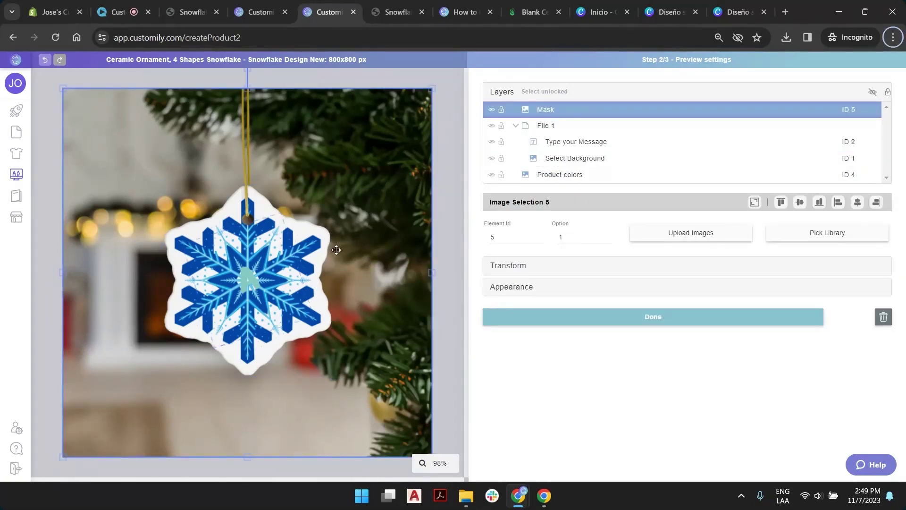
pyautogui.scroll(-1, 337, 251)
pyautogui.scroll(-4, 337, 251)
pyautogui.scroll(1, 359, 177)
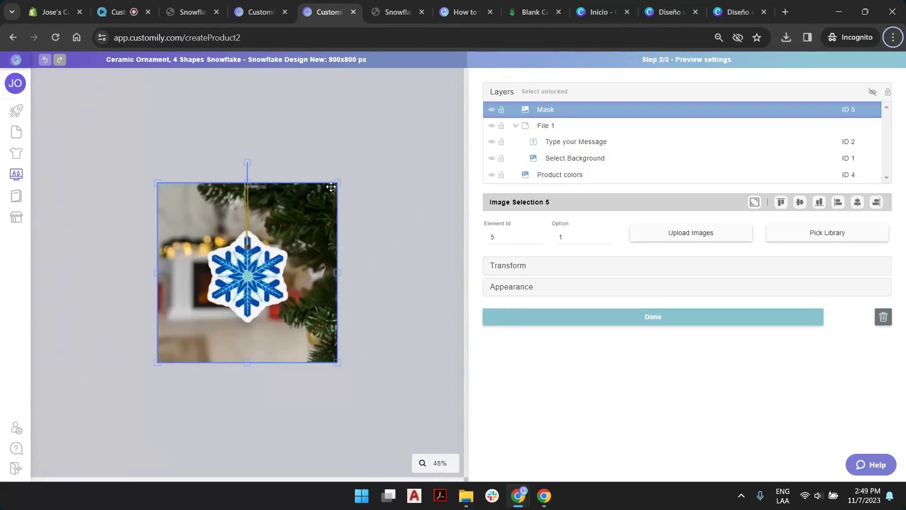
pyautogui.moveTo(337, 182); pyautogui.dragTo(393, 128)
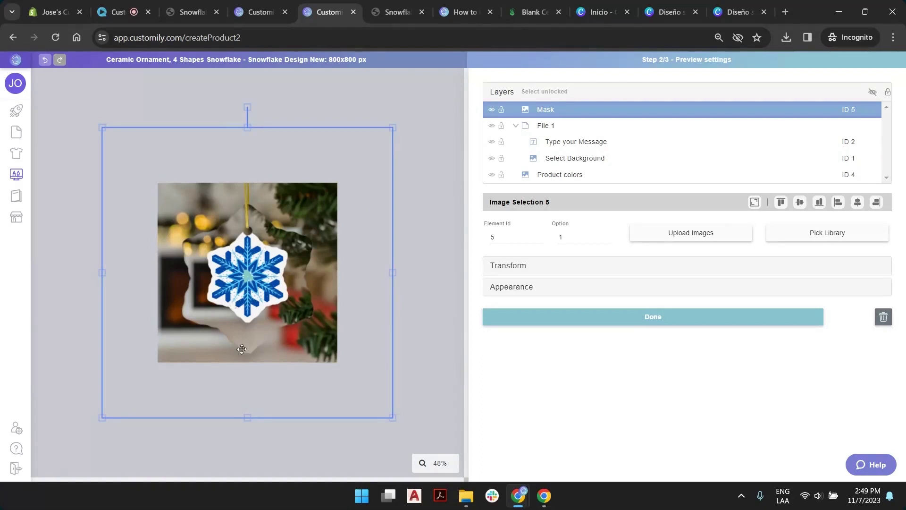
pyautogui.click(560, 175)
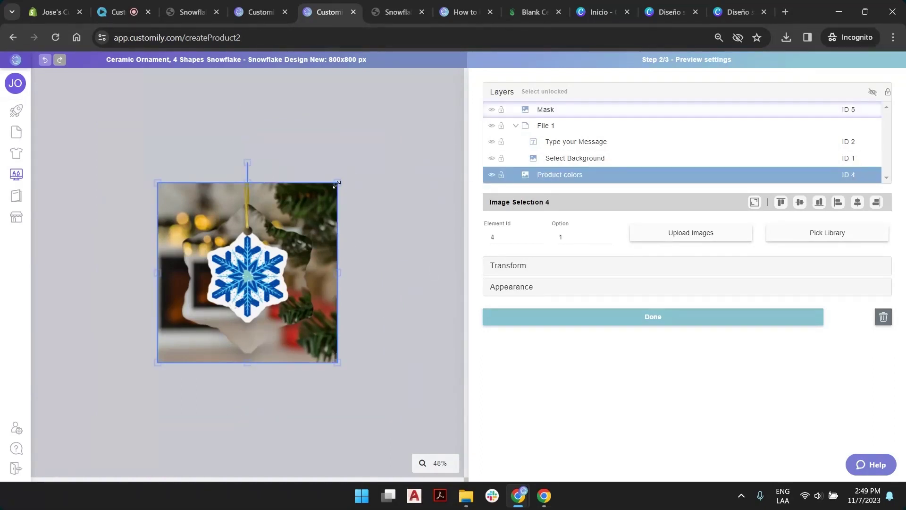
pyautogui.moveTo(337, 184); pyautogui.dragTo(409, 143)
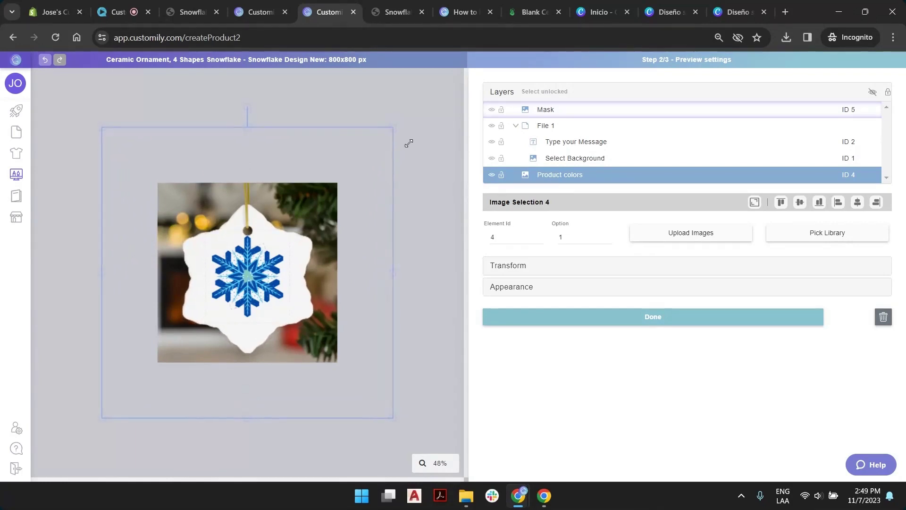
# - Scale up the File 1 design to fill the enlarged snowflake ornament and deselect its layers
pyautogui.click(557, 126)
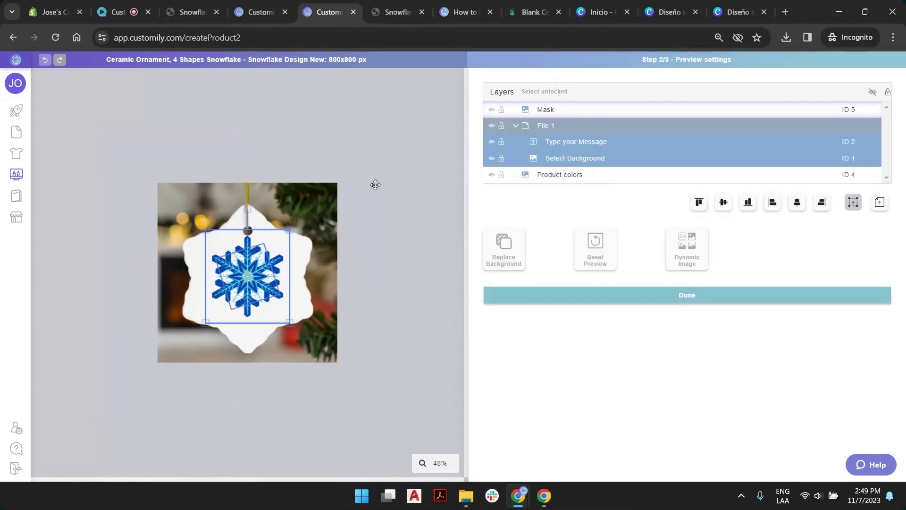
pyautogui.moveTo(291, 231); pyautogui.dragTo(327, 196)
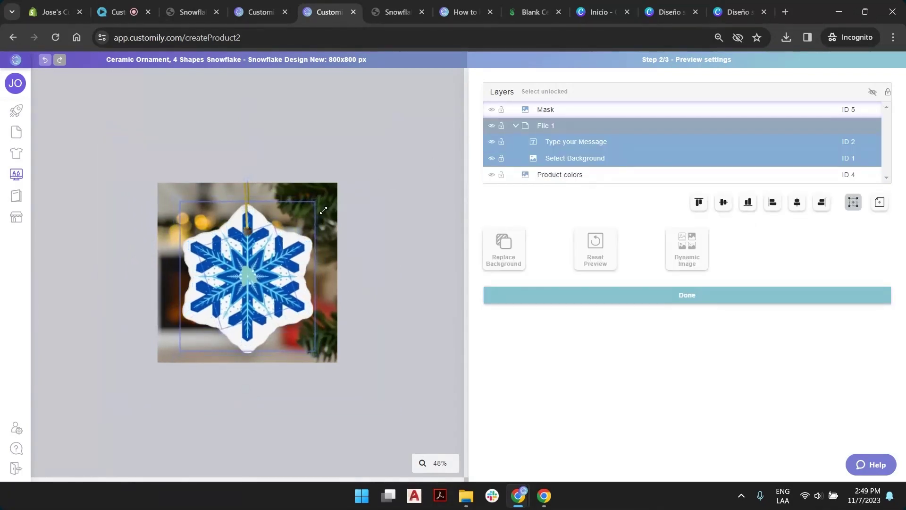
pyautogui.click(142, 317)
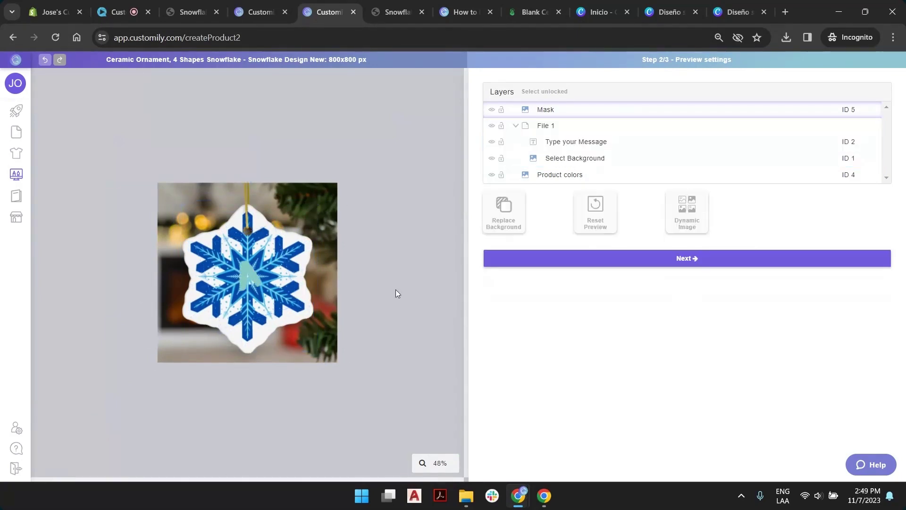
pyautogui.scroll(3, 270, 246)
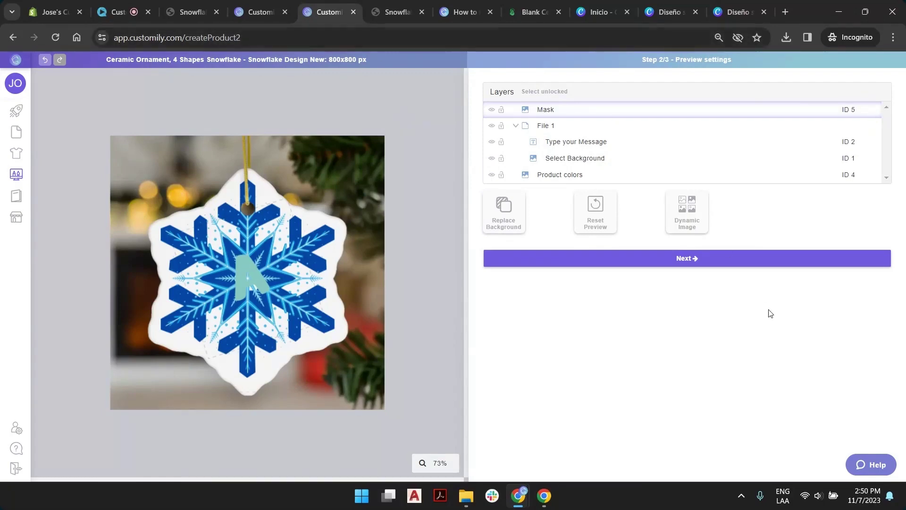
# - Advance to the template review, check the message and product colors layers, and set the Select Background image option to 2
pyautogui.click(690, 267)
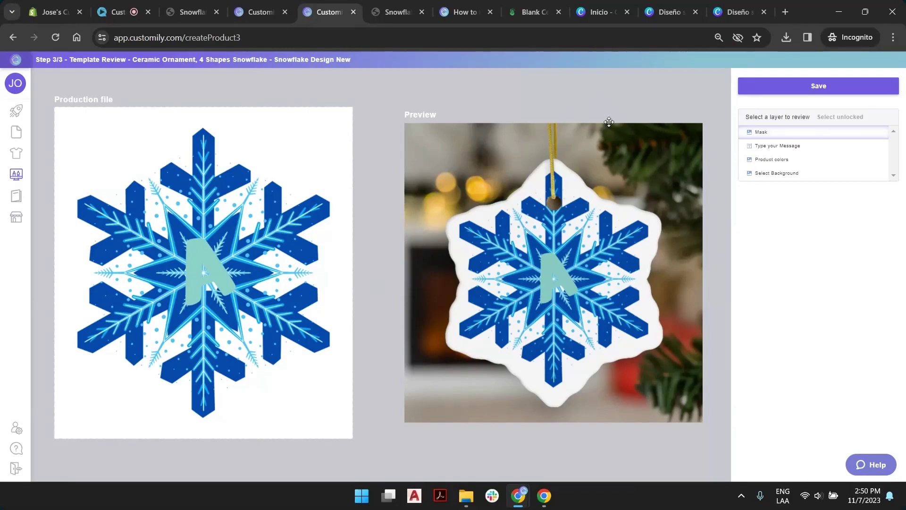
pyautogui.click(792, 149)
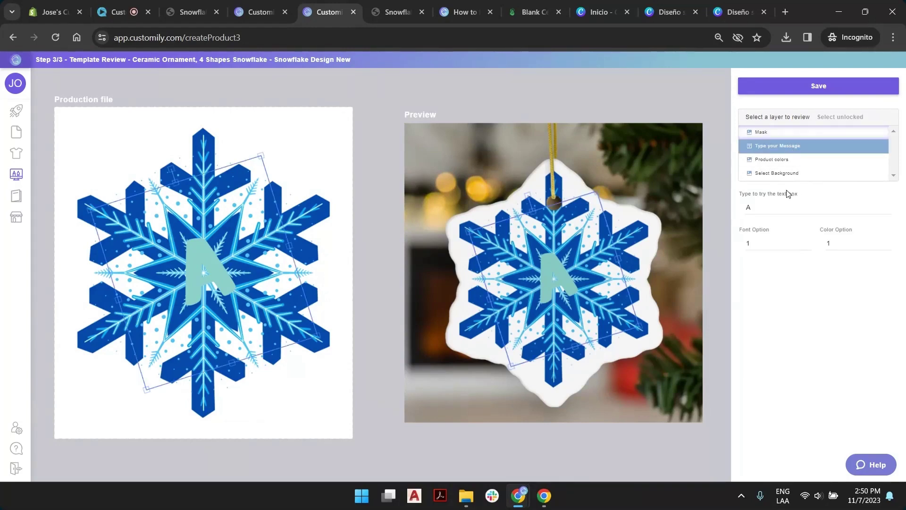
pyautogui.click(782, 159)
pyautogui.click(779, 175)
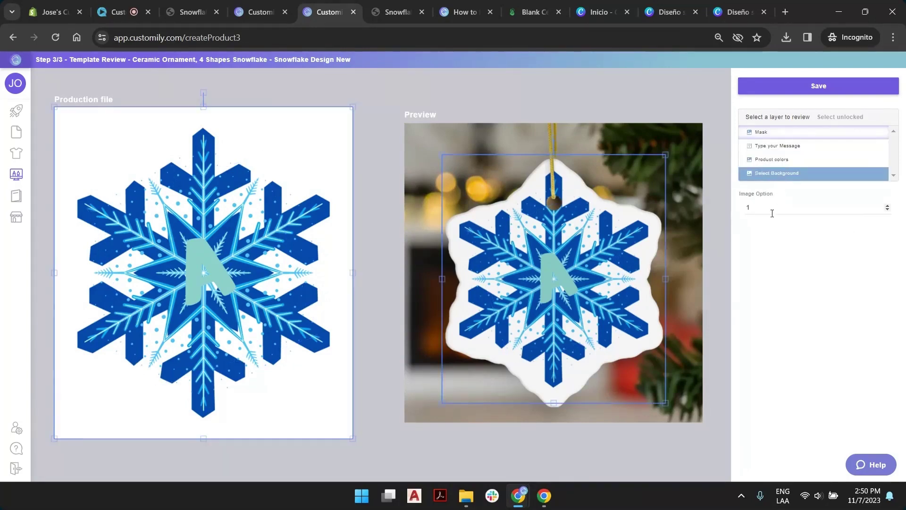
pyautogui.click(888, 207)
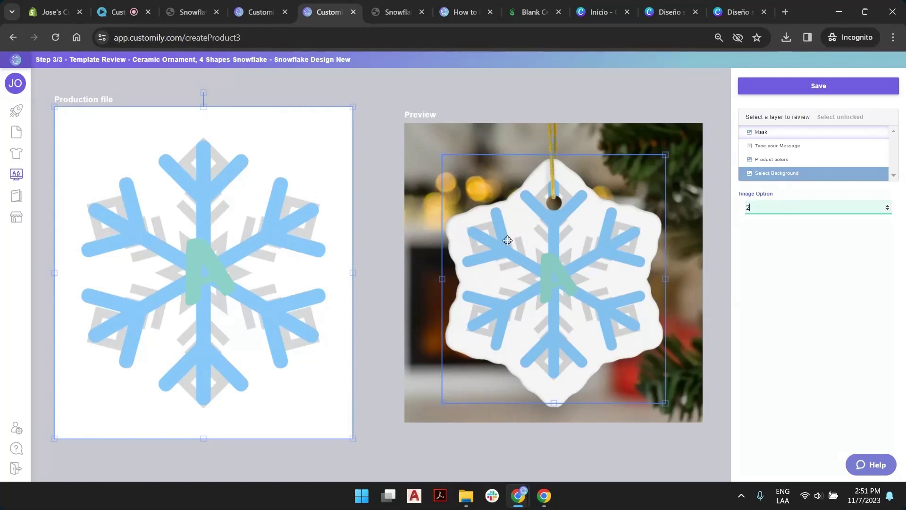
# - Switch to the Shopify admin, sort the products by creation date with newest first, and open Snowflake Ornament - 2 designs to review its details
pyautogui.click(58, 10)
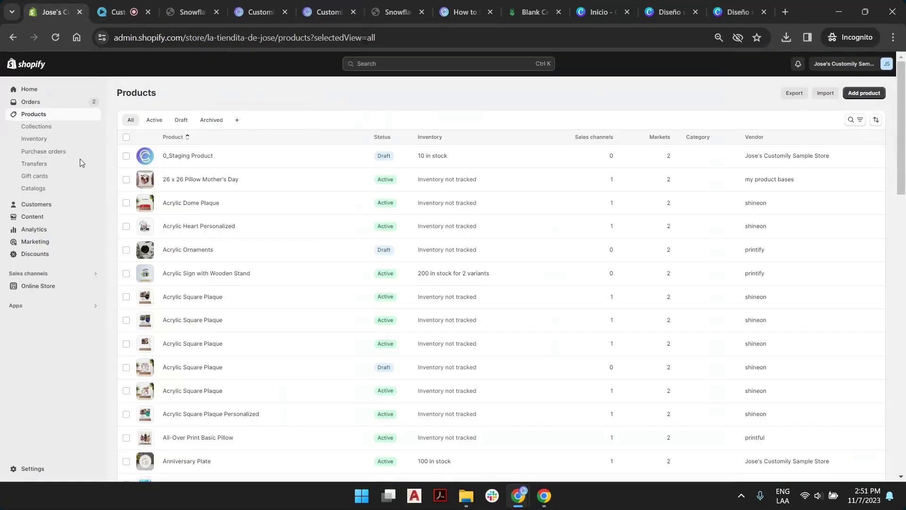
pyautogui.click(855, 120)
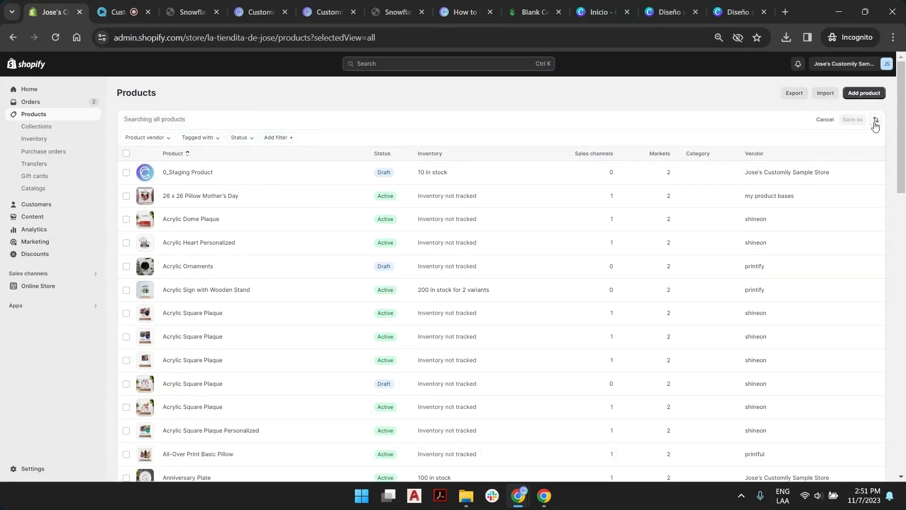
pyautogui.click(876, 119)
pyautogui.click(850, 161)
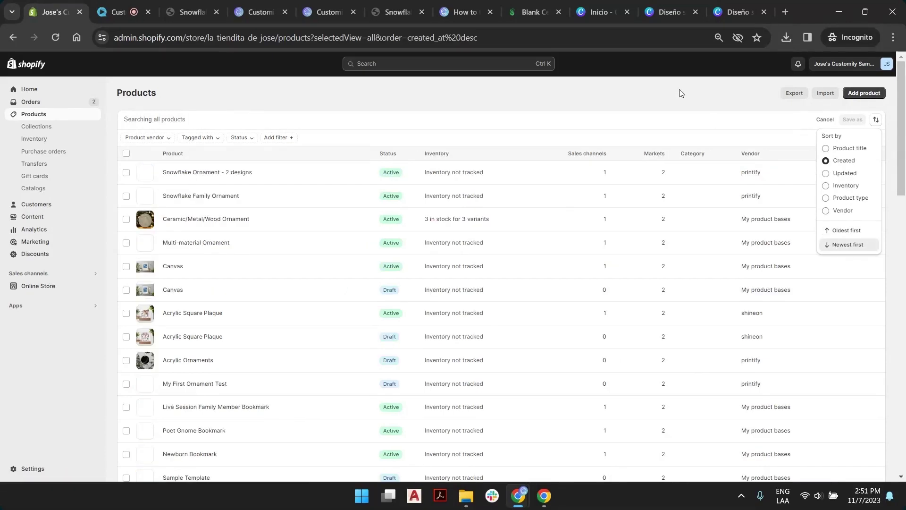
pyautogui.click(224, 175)
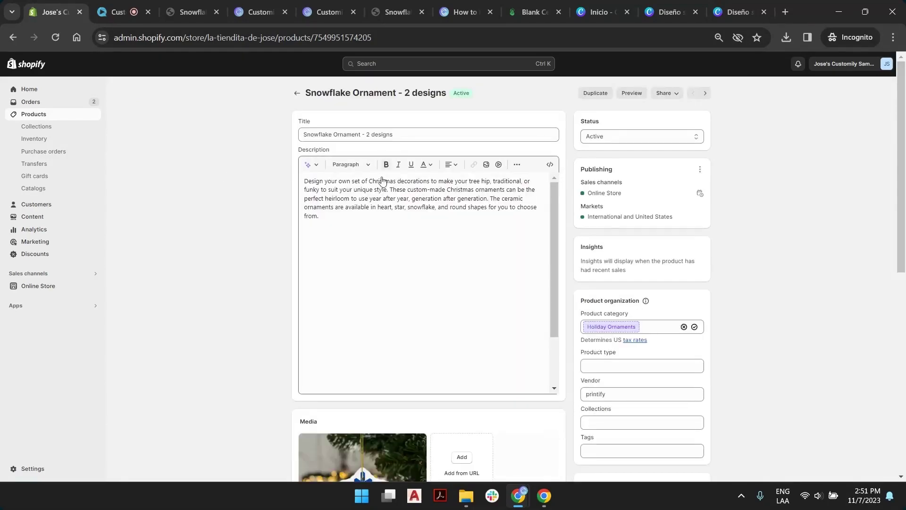
pyautogui.scroll(-5, 258, 297)
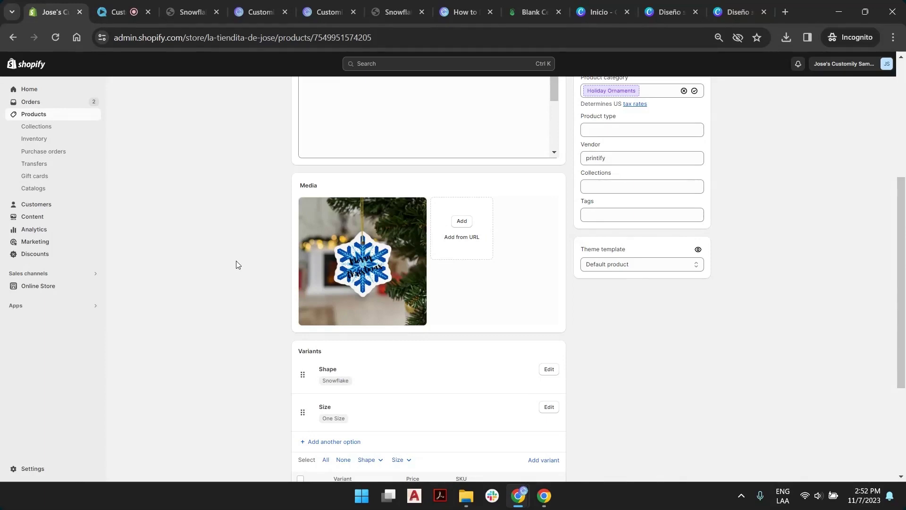
pyautogui.scroll(5, 484, 304)
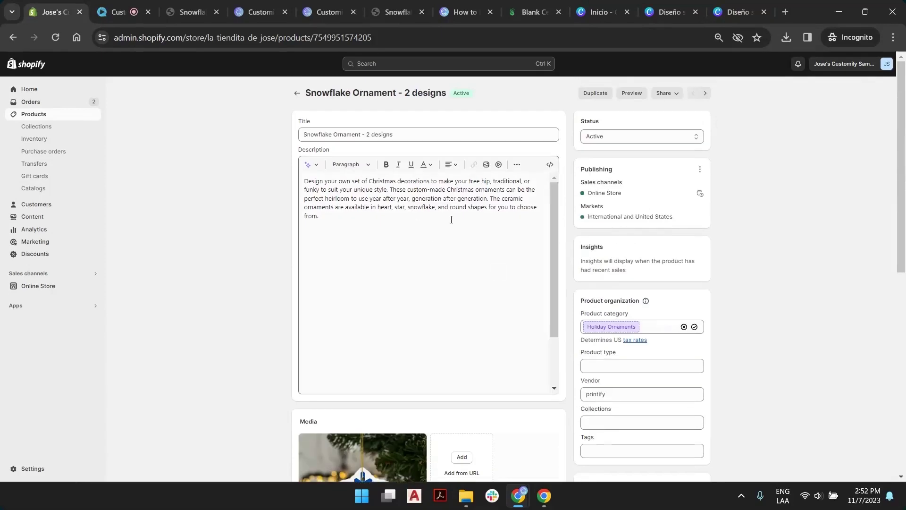